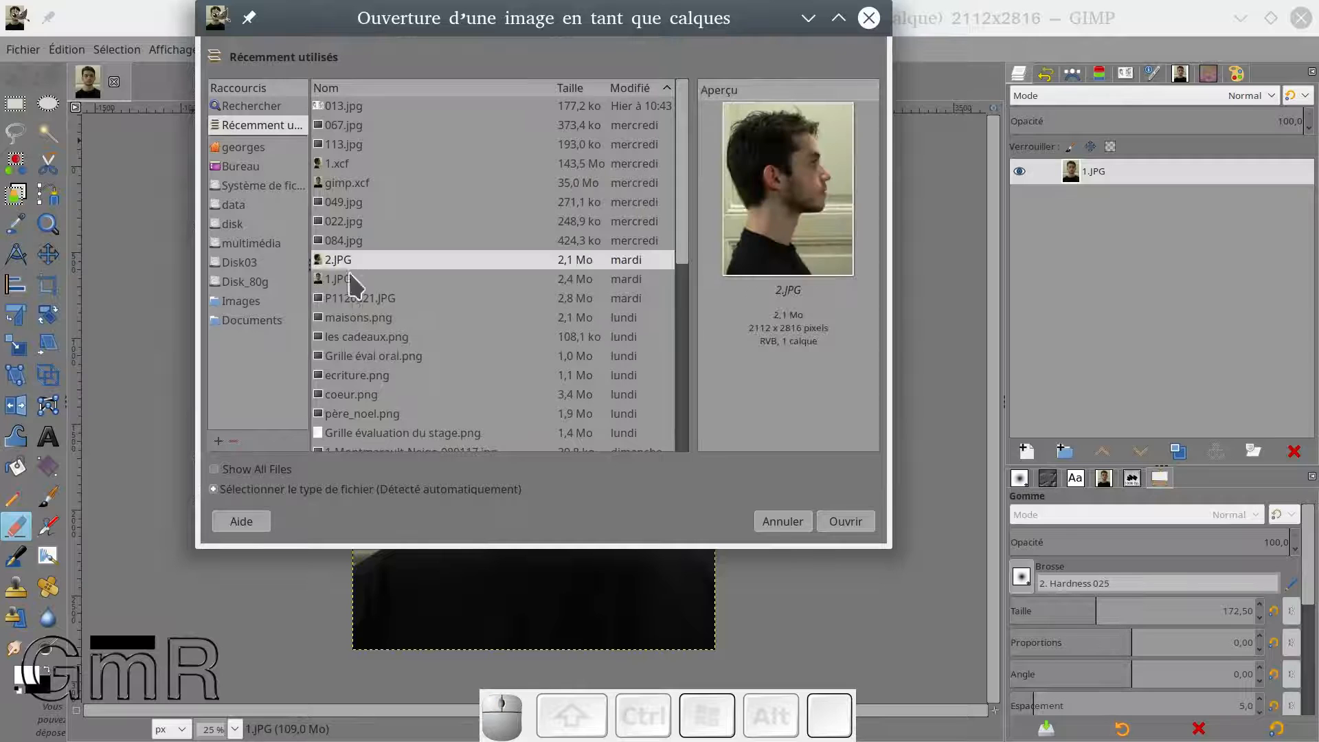
Import 2.JPG as a layer with its Exif rotation applied, and toggle its visibility to compare it with 1.JPG.
left_click(860, 522)
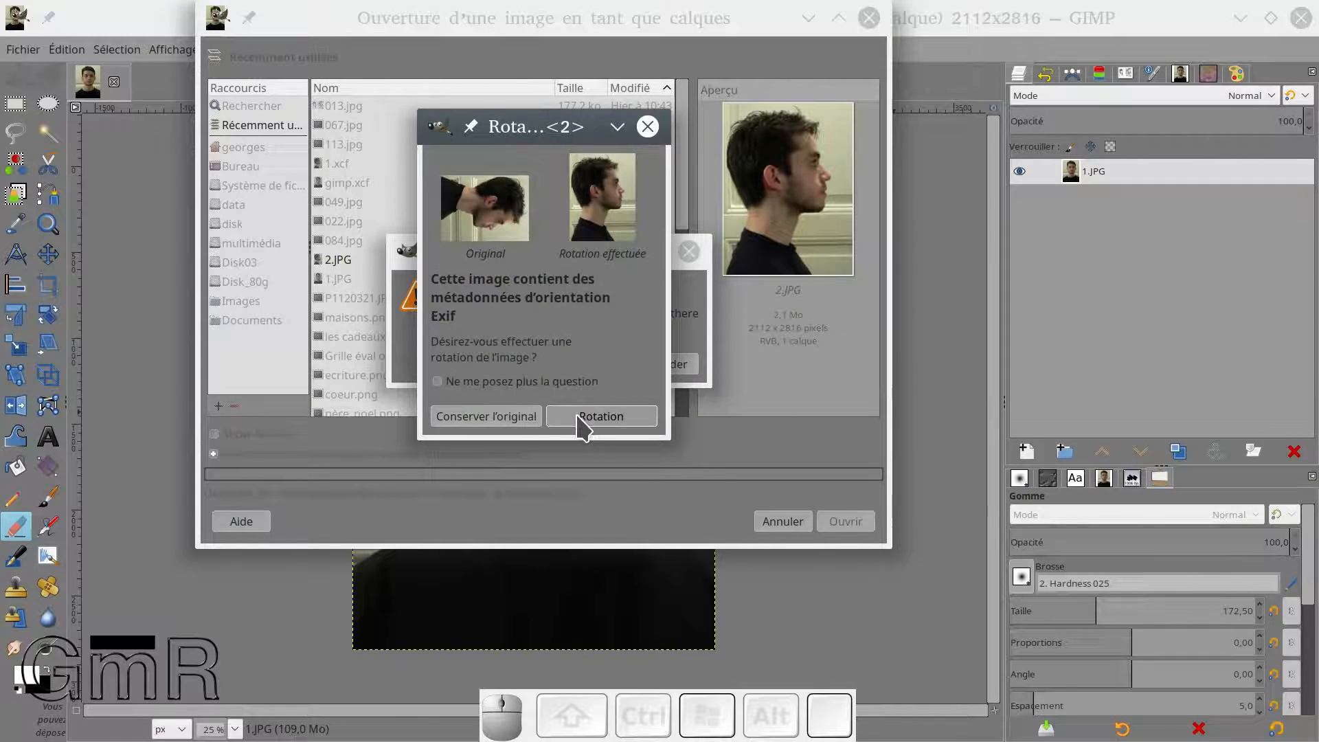
left_click(599, 416)
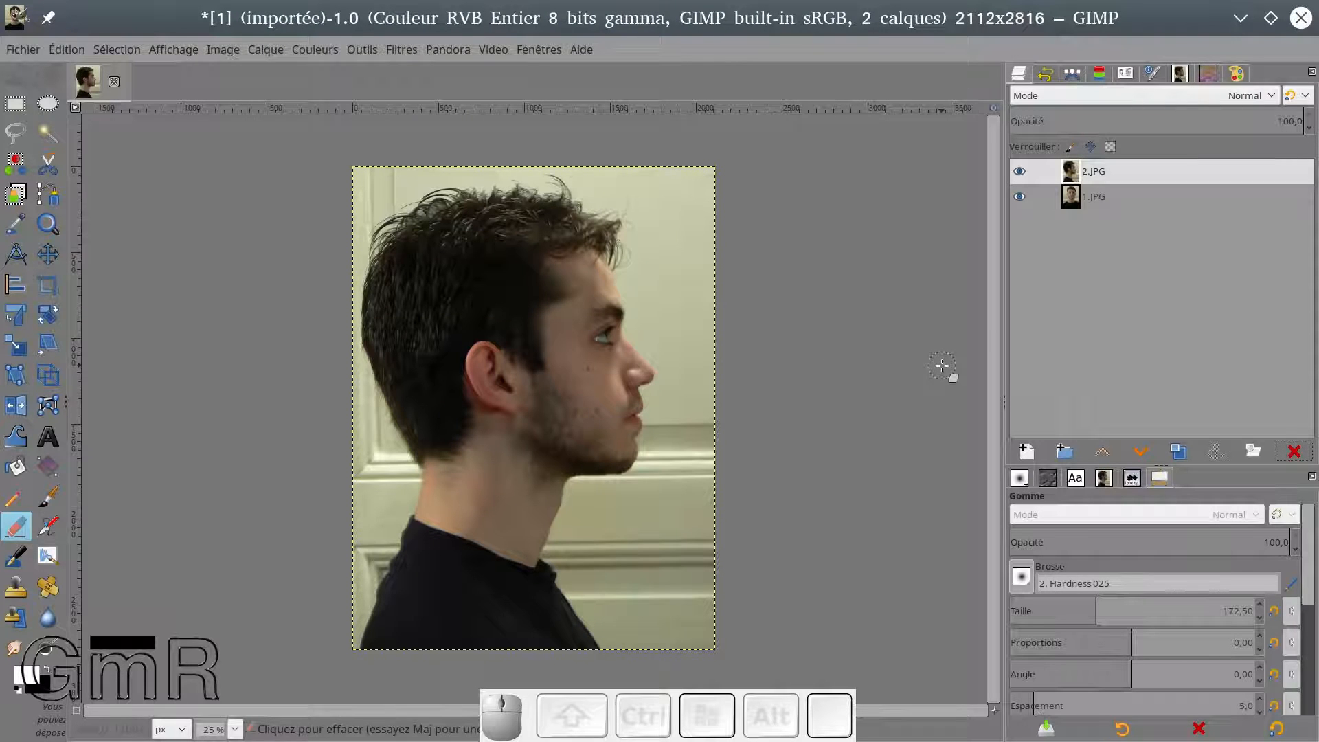
left_click(1021, 171)
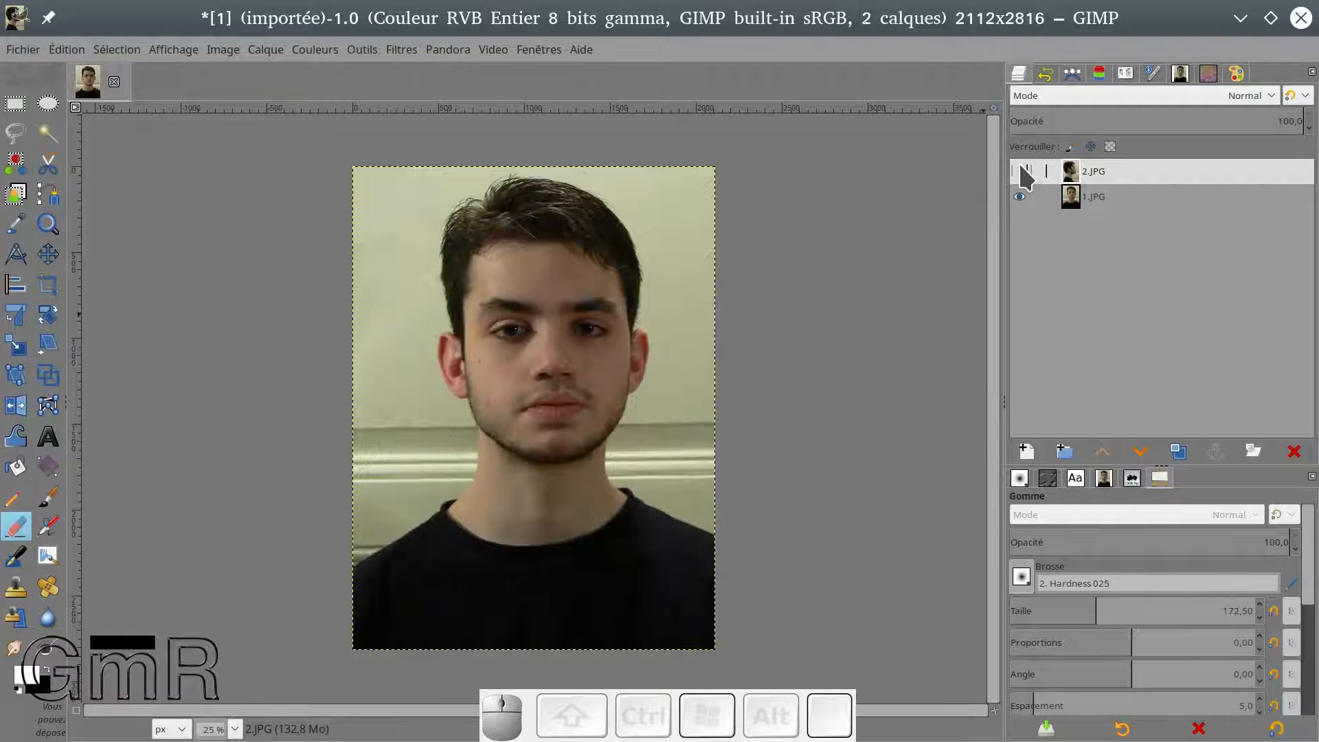
left_click(1021, 171)
left_click(1021, 171)
Open the G'MIC-Qt filters, search for "seam" and select the Blend [Seamless] filter.
left_click(399, 52)
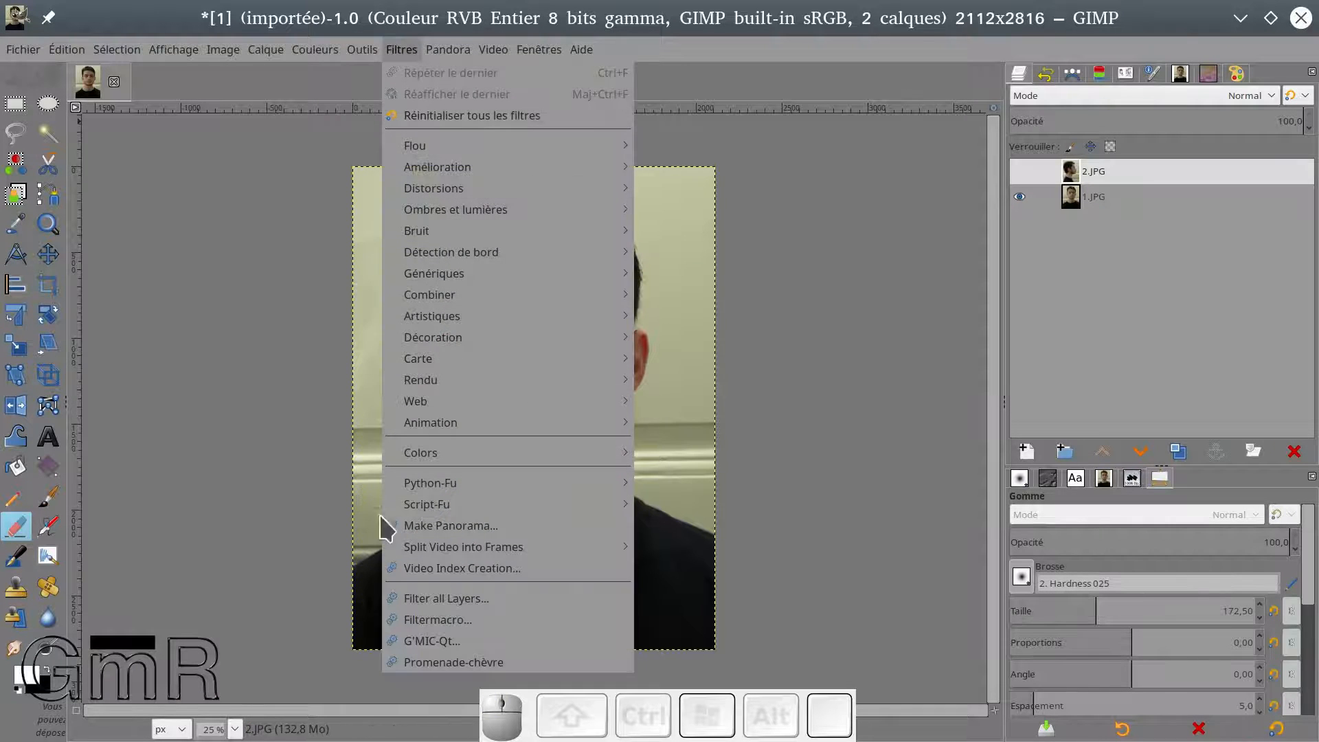
left_click(431, 642)
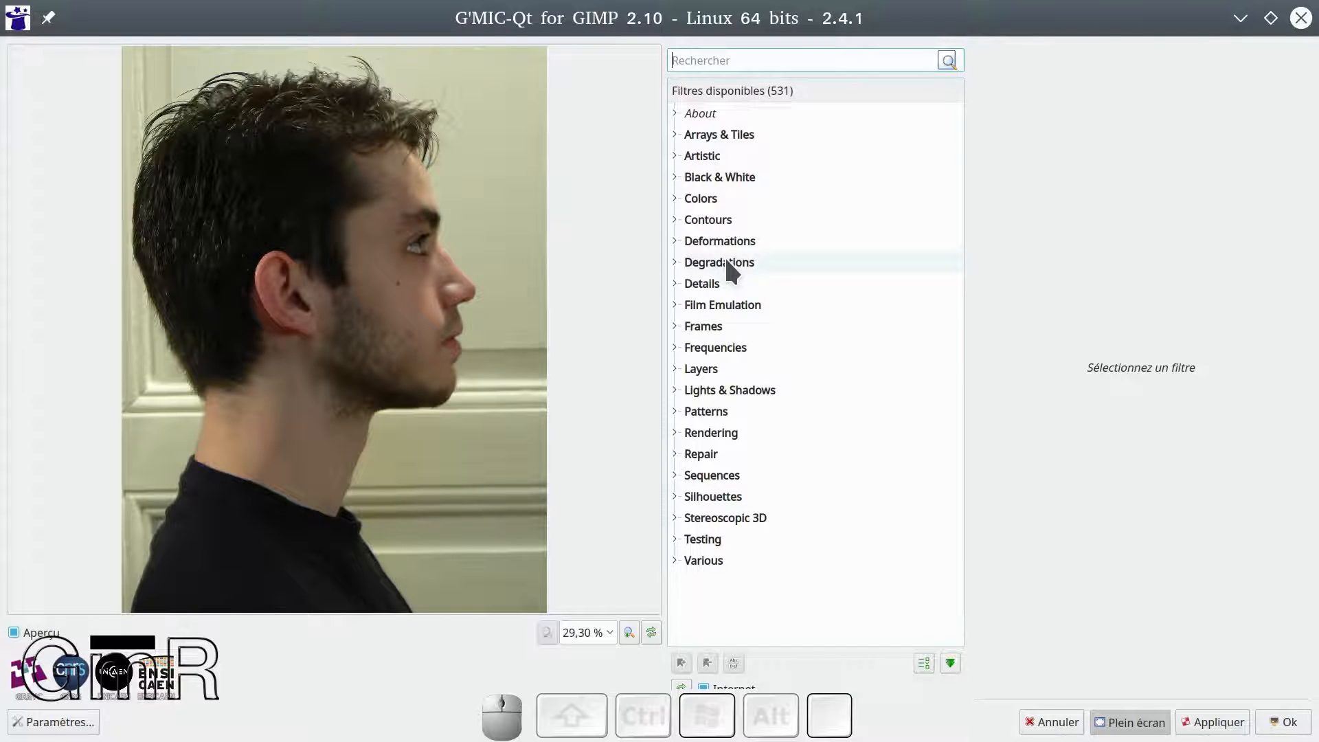
type("sea")
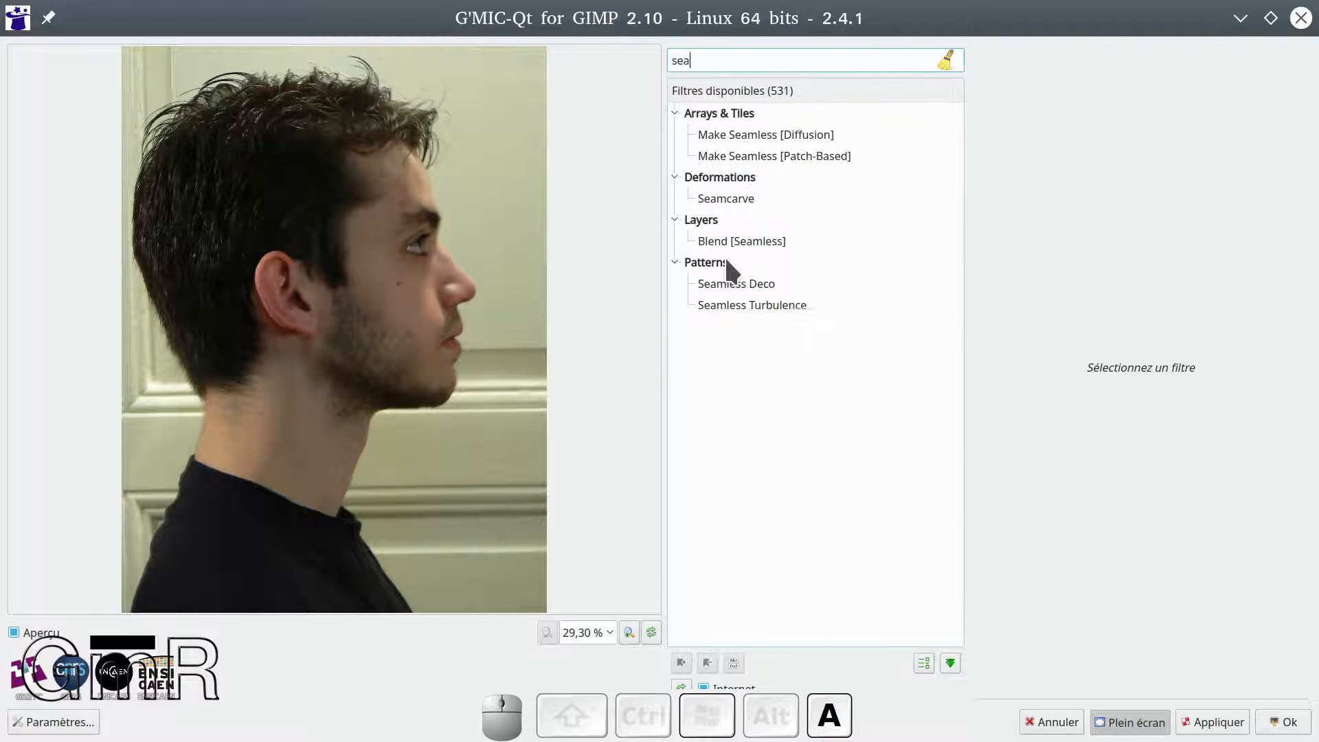
type("m")
left_click(725, 262)
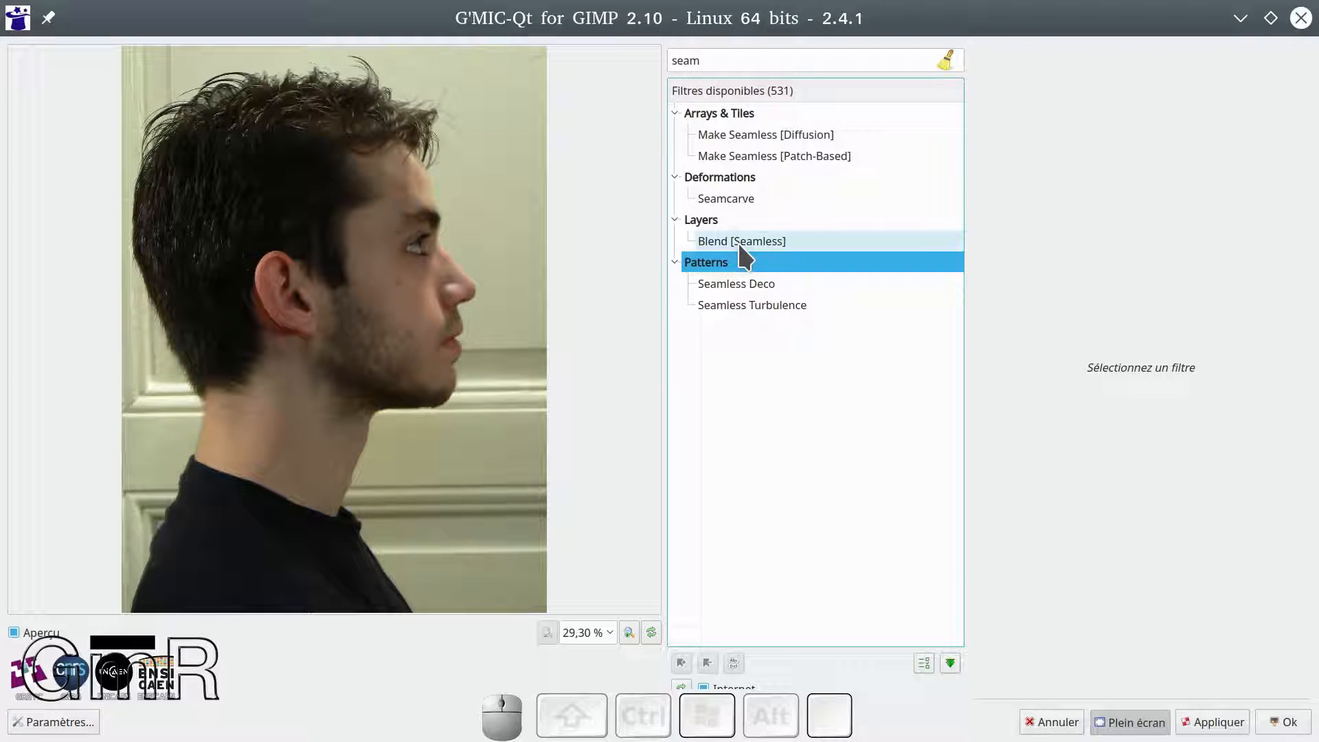
left_click(743, 242)
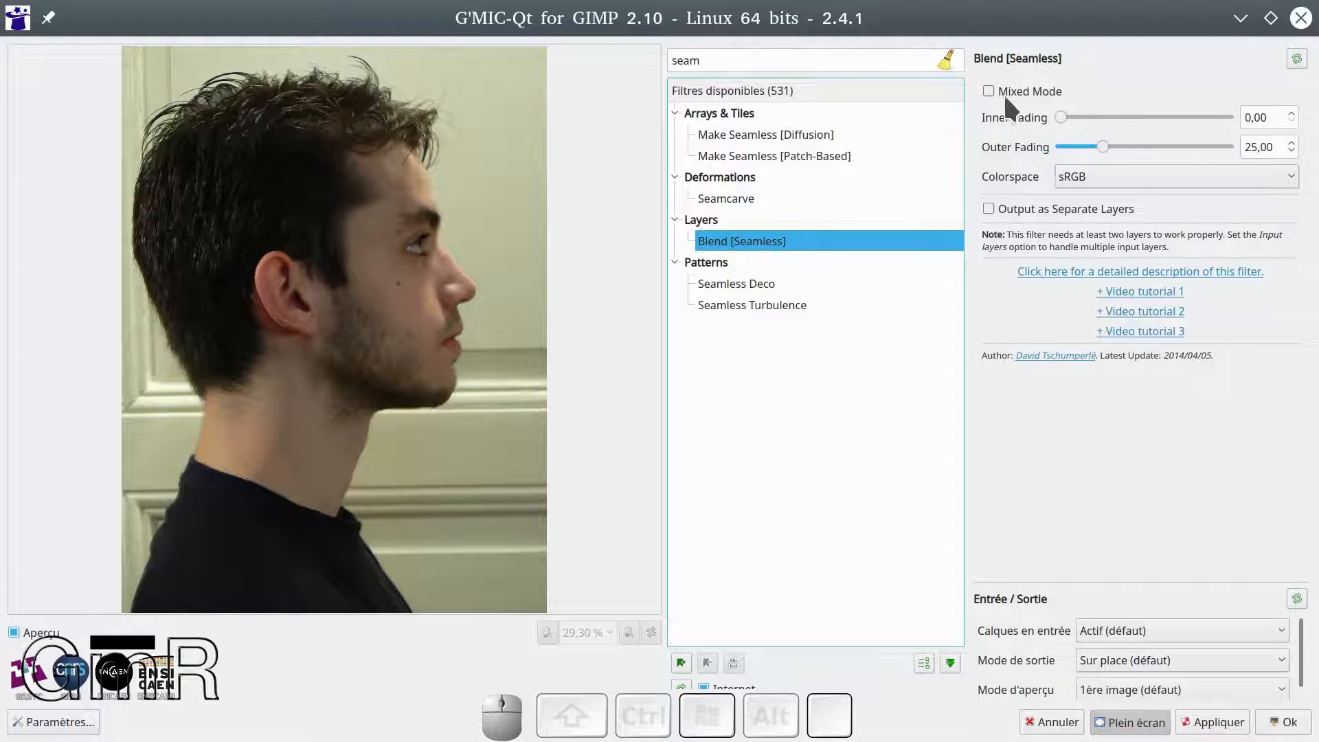
Enable Mixed Mode for Blend [Seamless], apply the filter and return to the image.
left_click(991, 89)
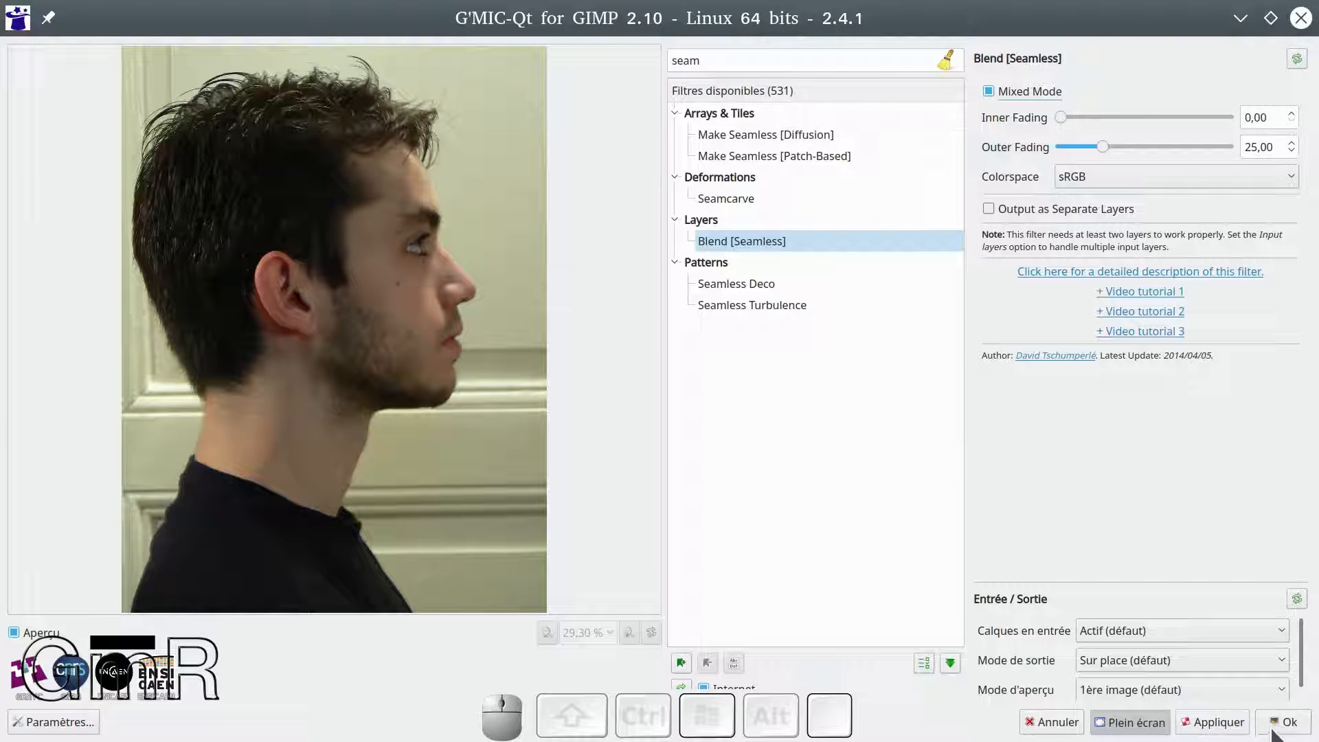
left_click(1222, 724)
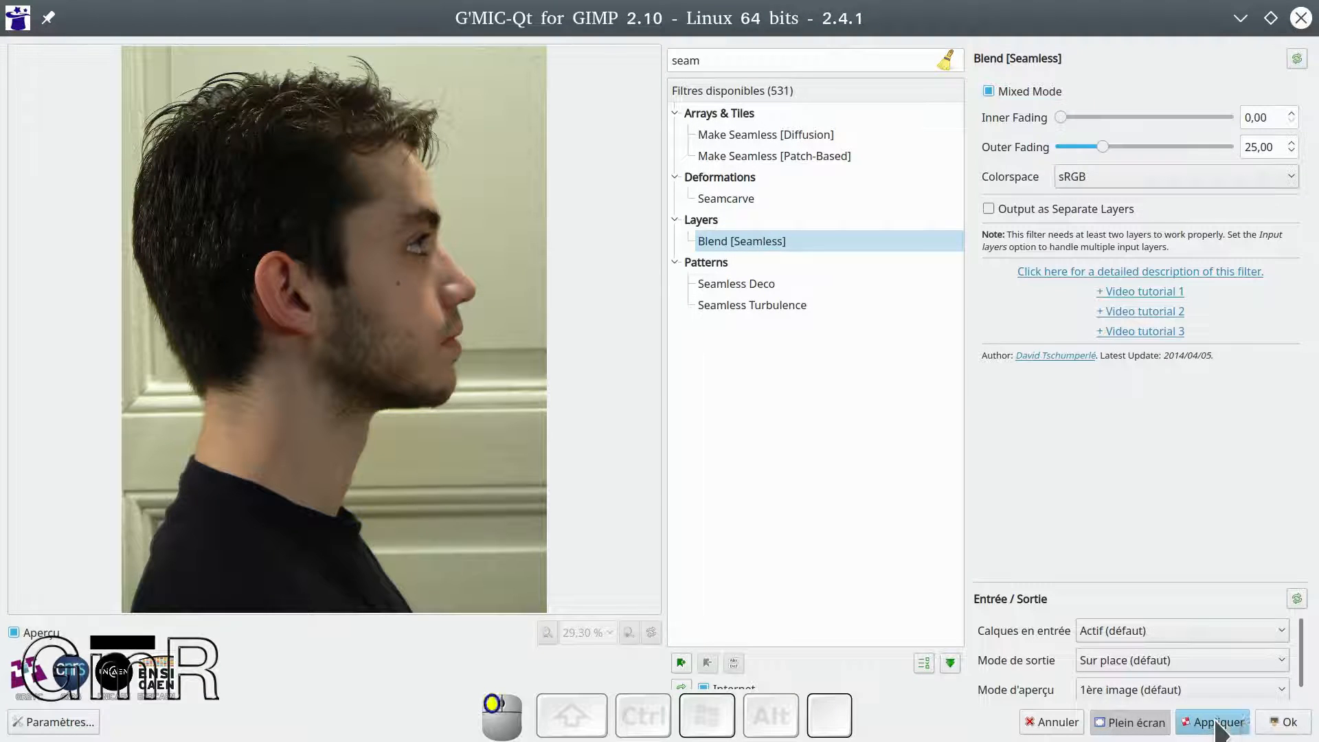
left_click(1283, 725)
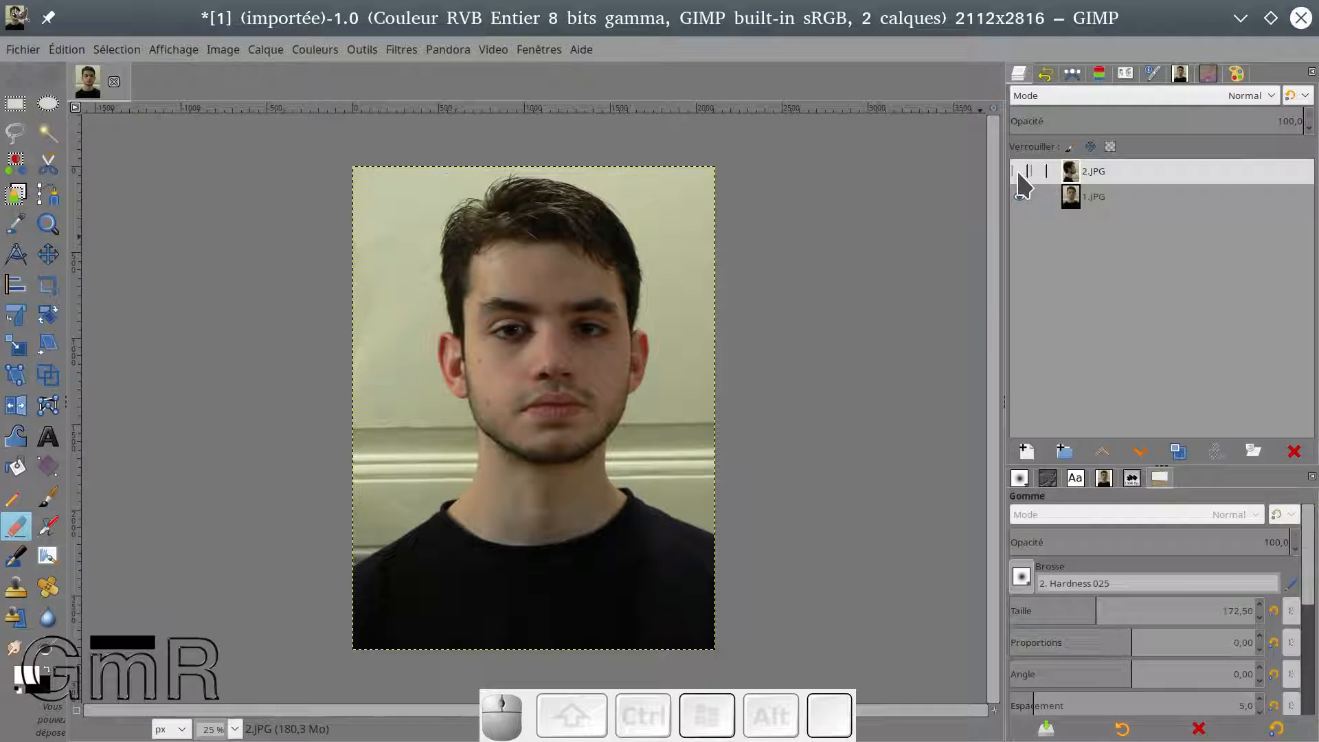
Show the 2.JPG layer again and toggle the layers' visibility to compare the profile and front portraits.
left_click(1019, 171)
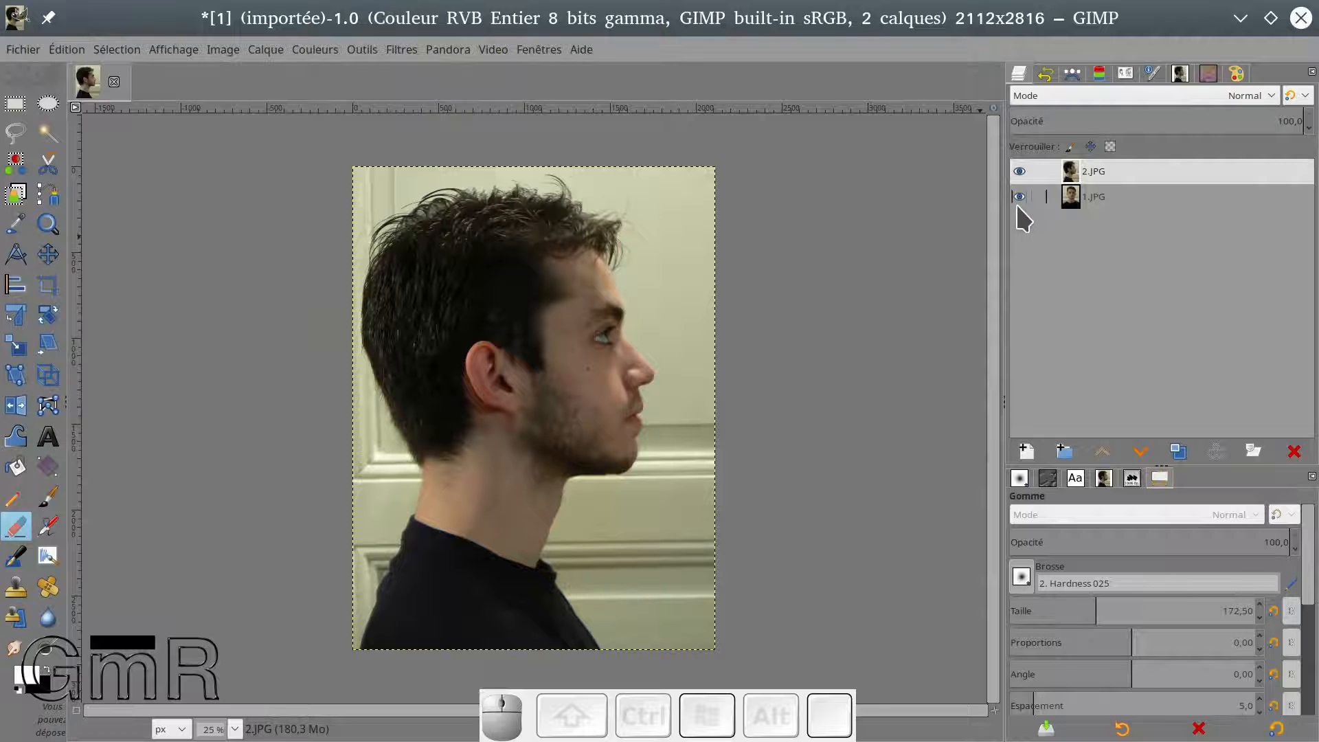
left_click(1019, 198)
left_click(1020, 172)
left_click(1020, 171)
Create a layer group named "1" and move the 2.JPG and 1.JPG layers into it.
left_click(1070, 456)
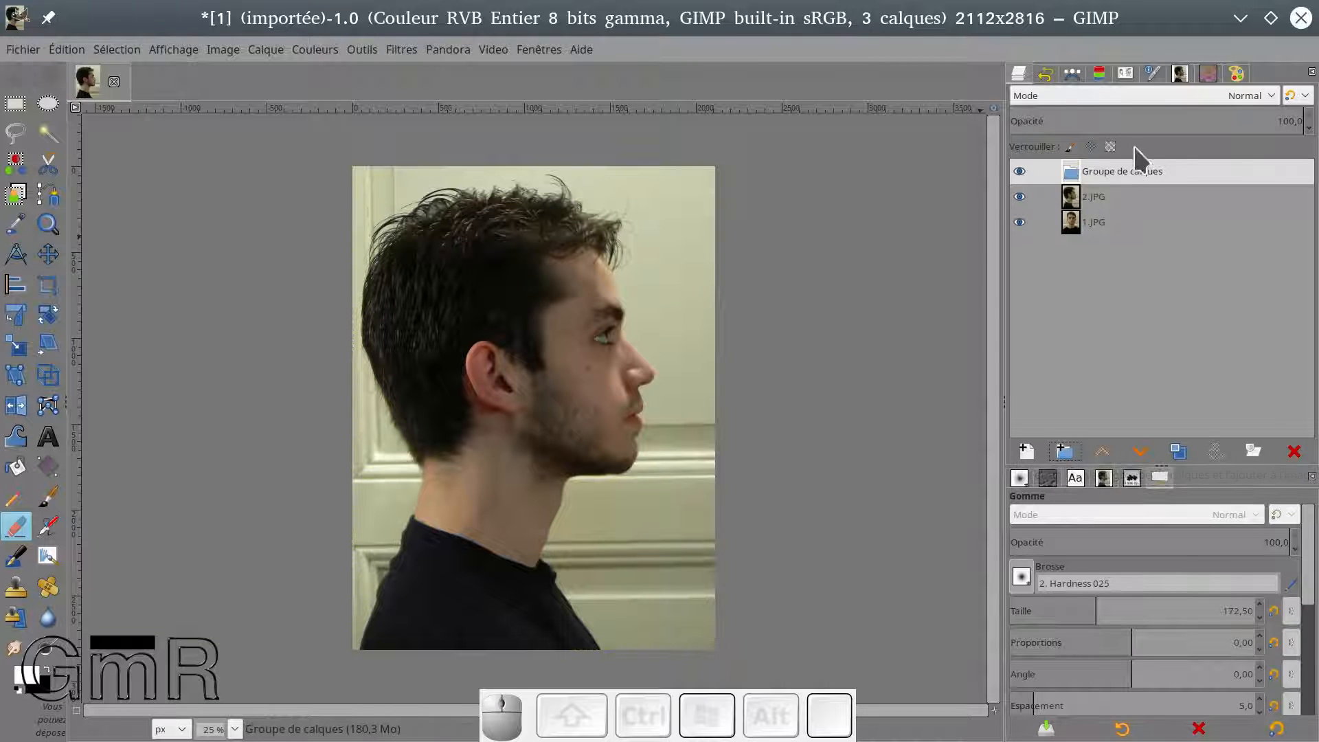
double_click(1118, 172)
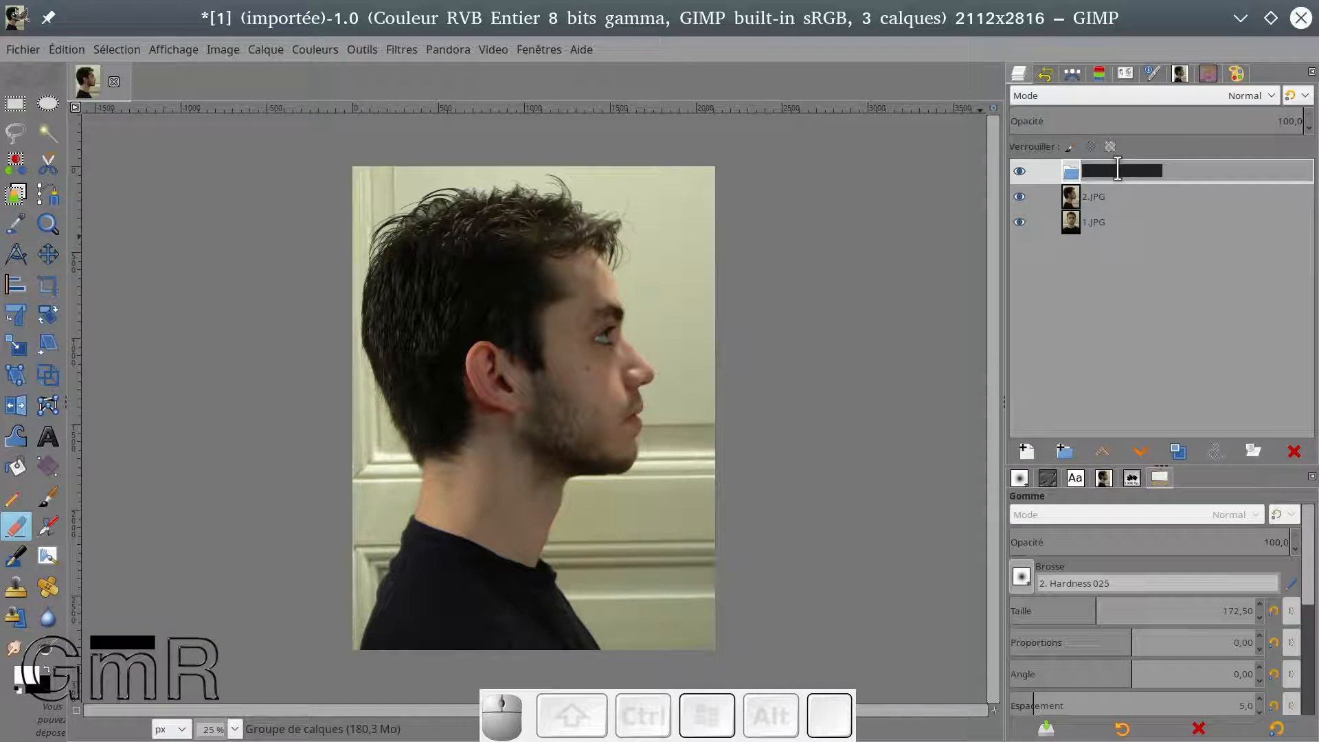
type("1")
left_click(1098, 232)
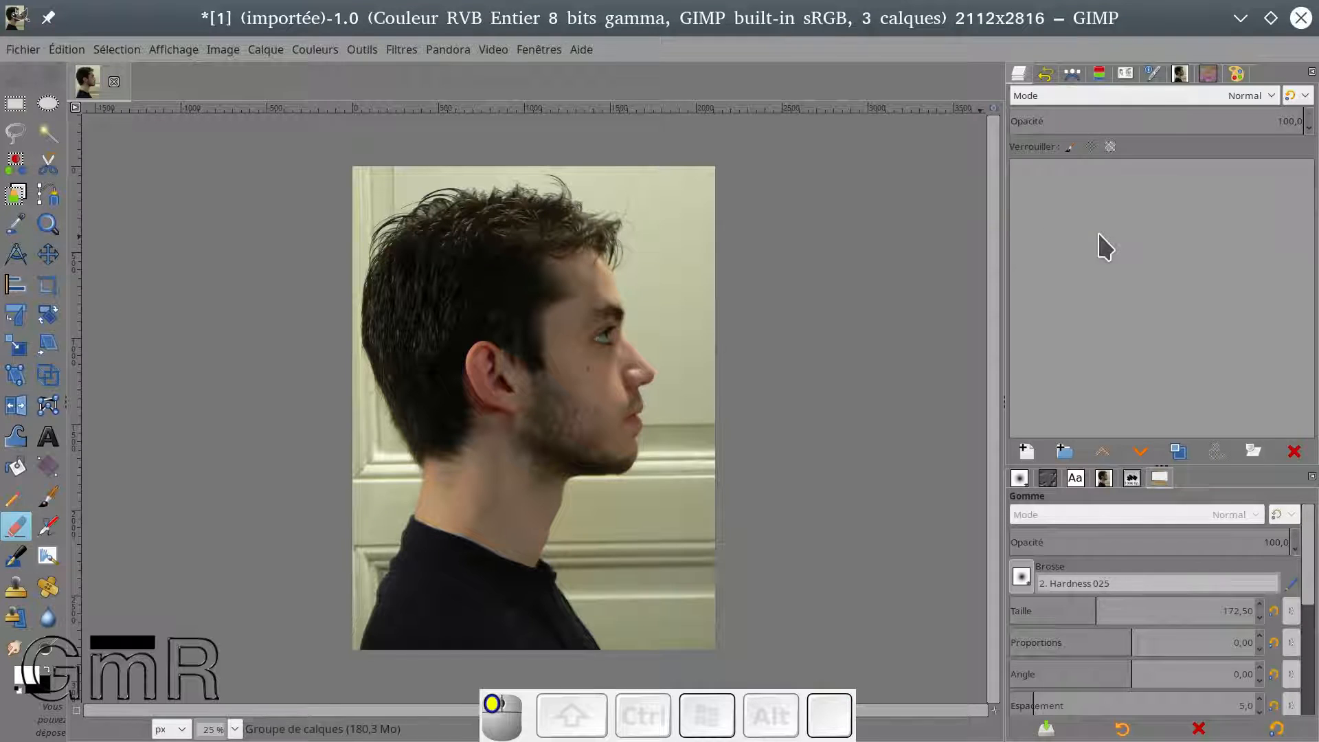
mouse_move(1082, 199)
left_mouse_down()
mouse_move(1091, 177)
mouse_move(1086, 220)
mouse_move(1094, 209)
left_mouse_up()
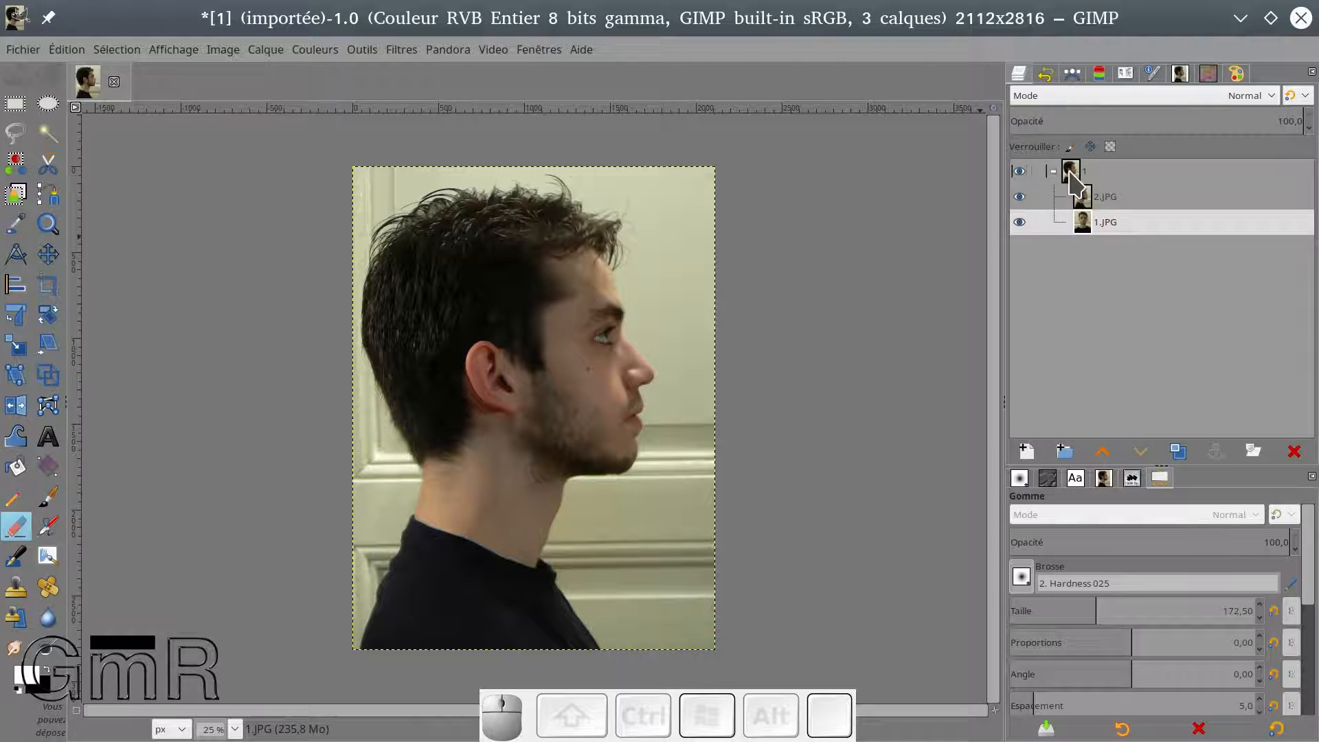
Duplicate layer group 1 and rename the copy "2".
left_click(1071, 172)
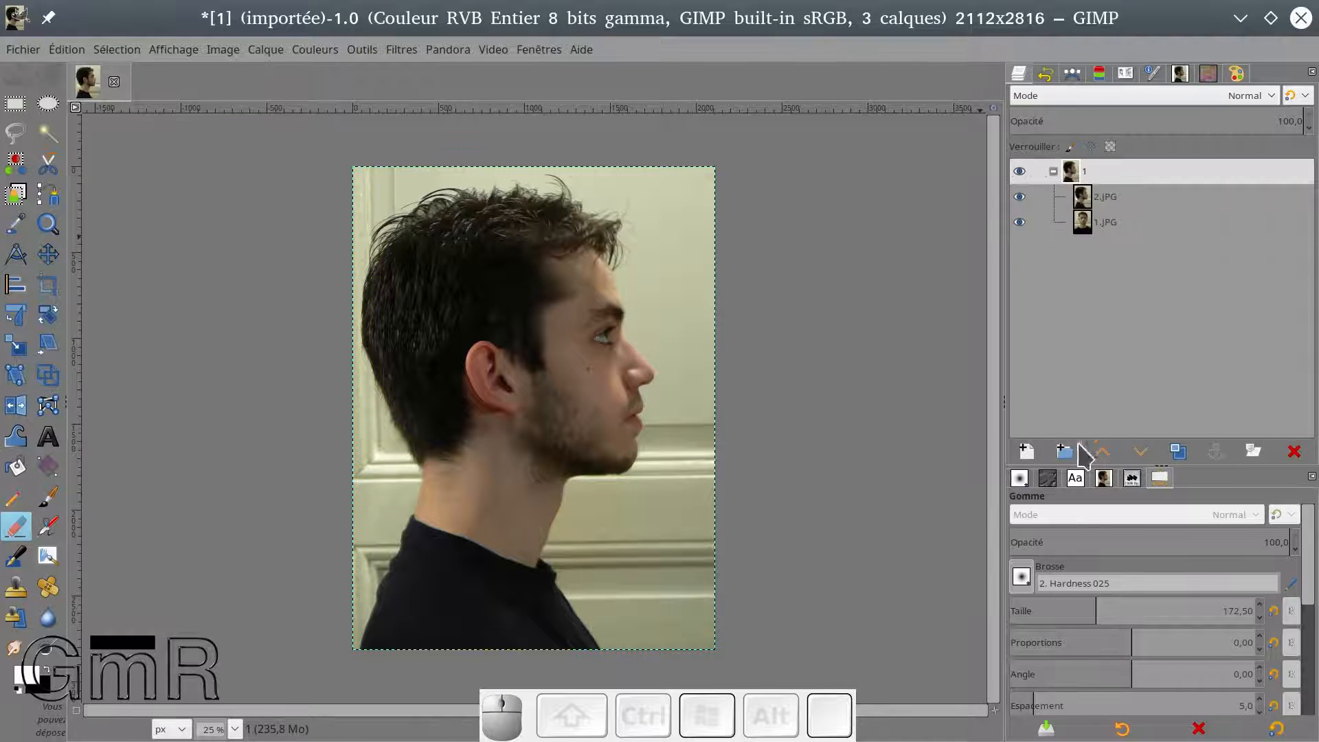
left_click(1179, 452)
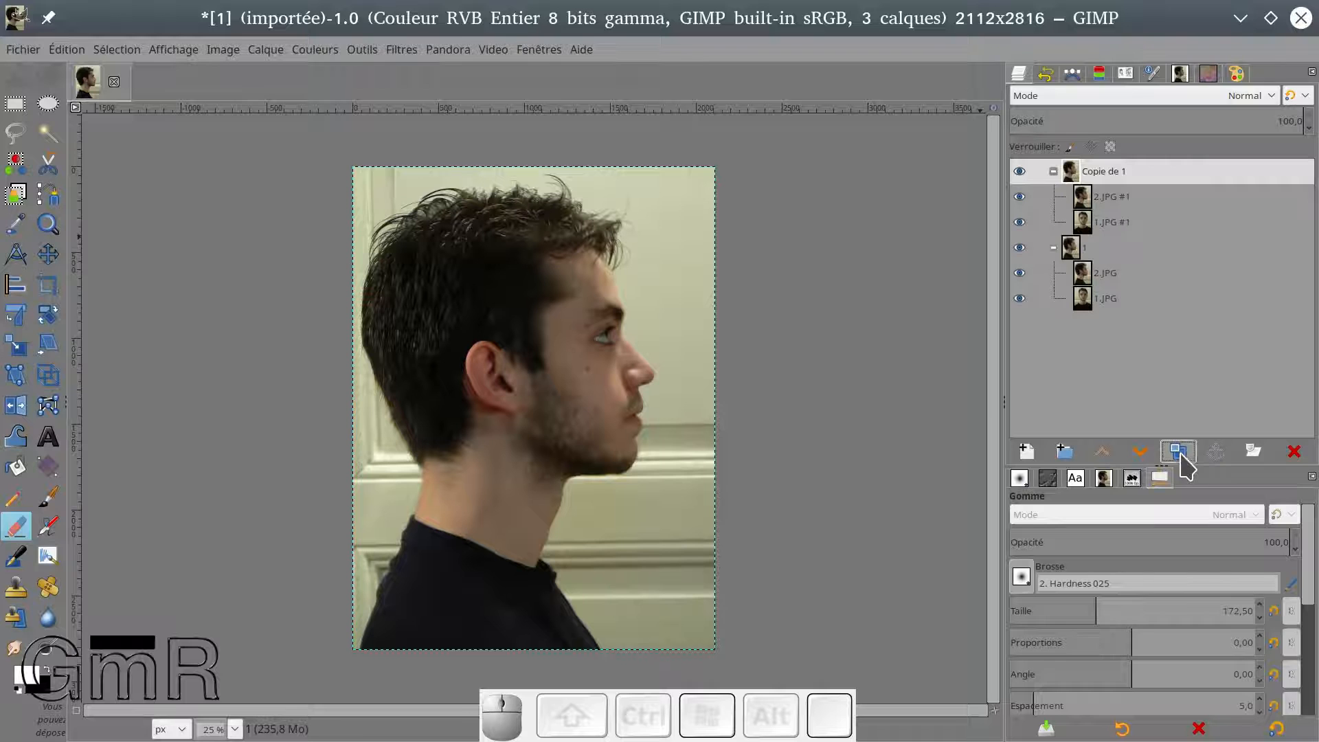
double_click(1119, 173)
type("2")
key("Return")
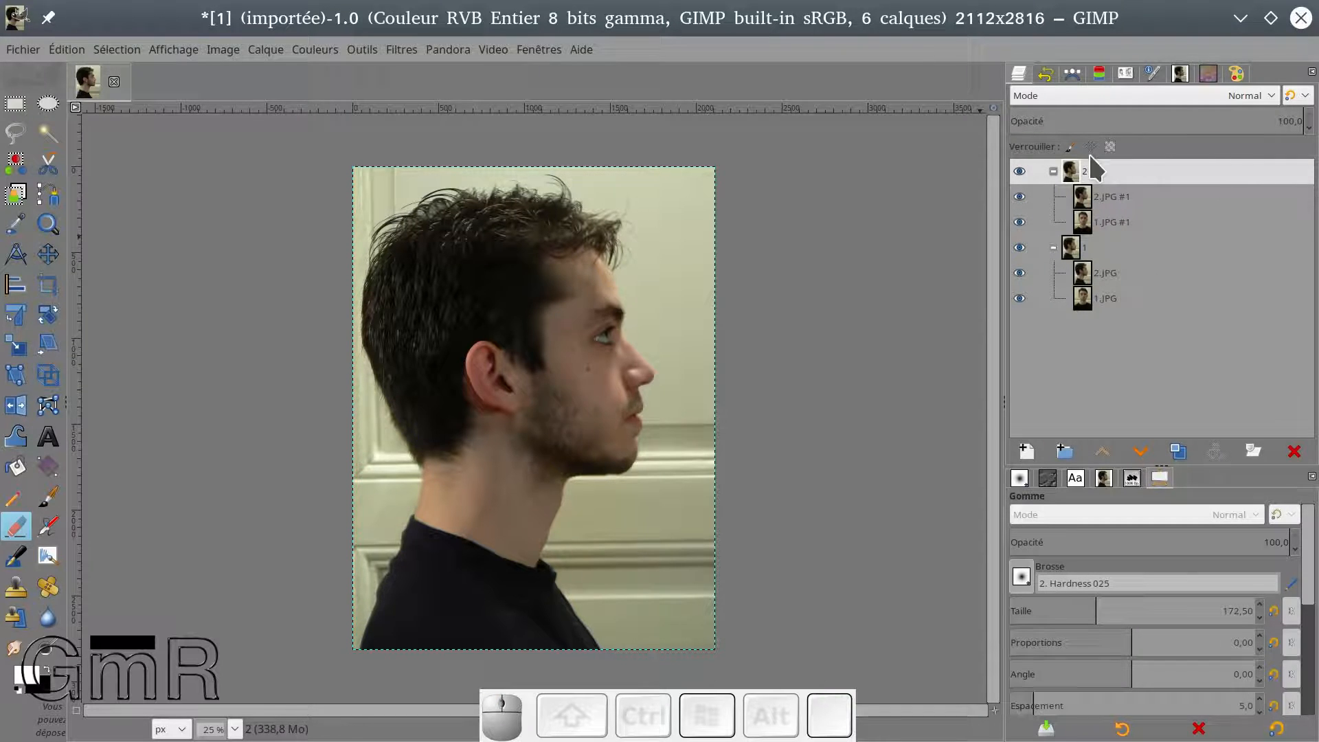
Collapse both layer groups, move group 2 below group 1, and expand group 1 again.
left_click(1055, 171)
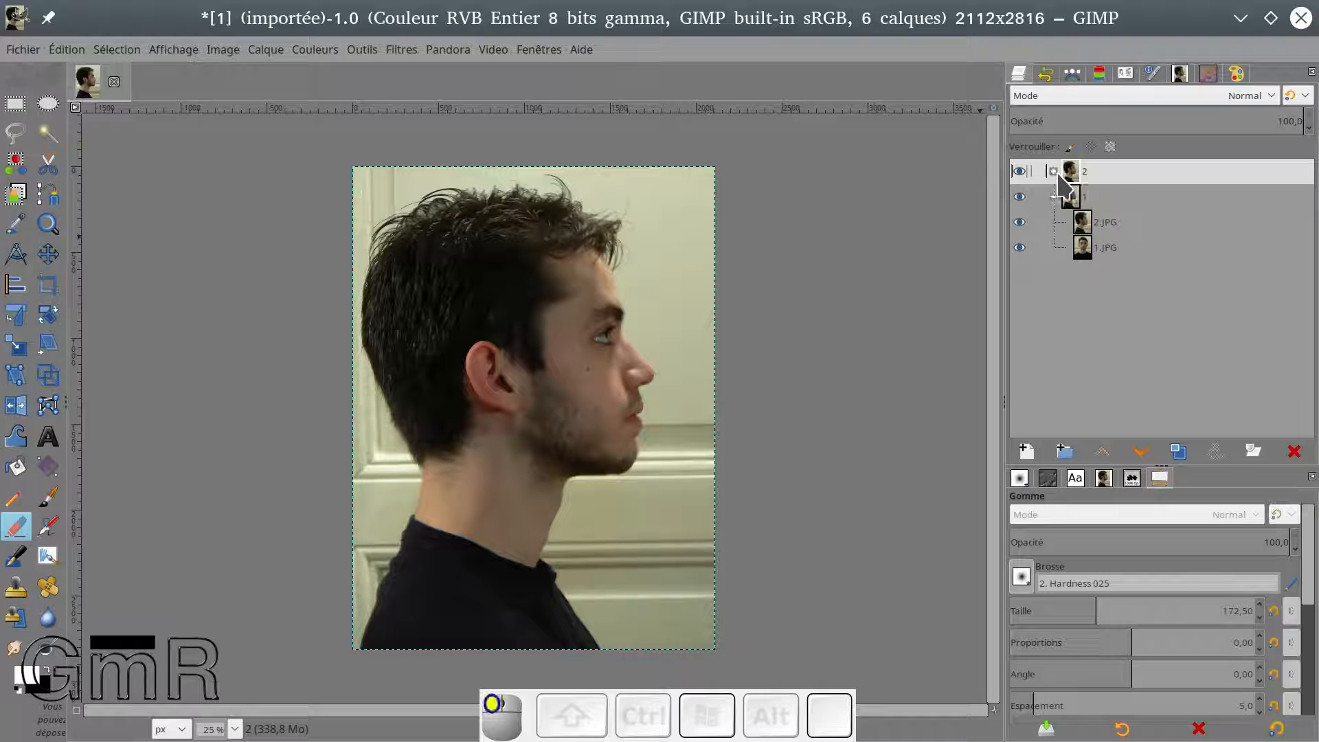
left_click(1054, 196)
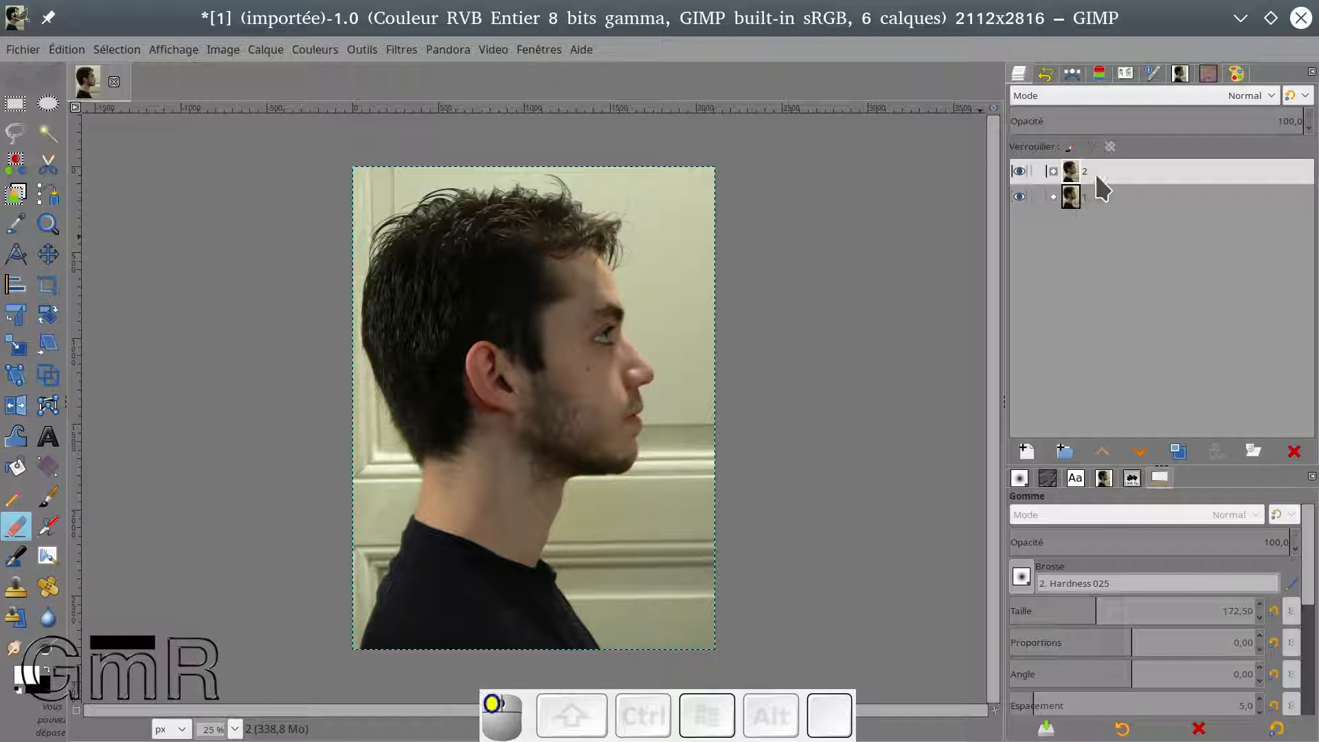
left_click(1140, 452)
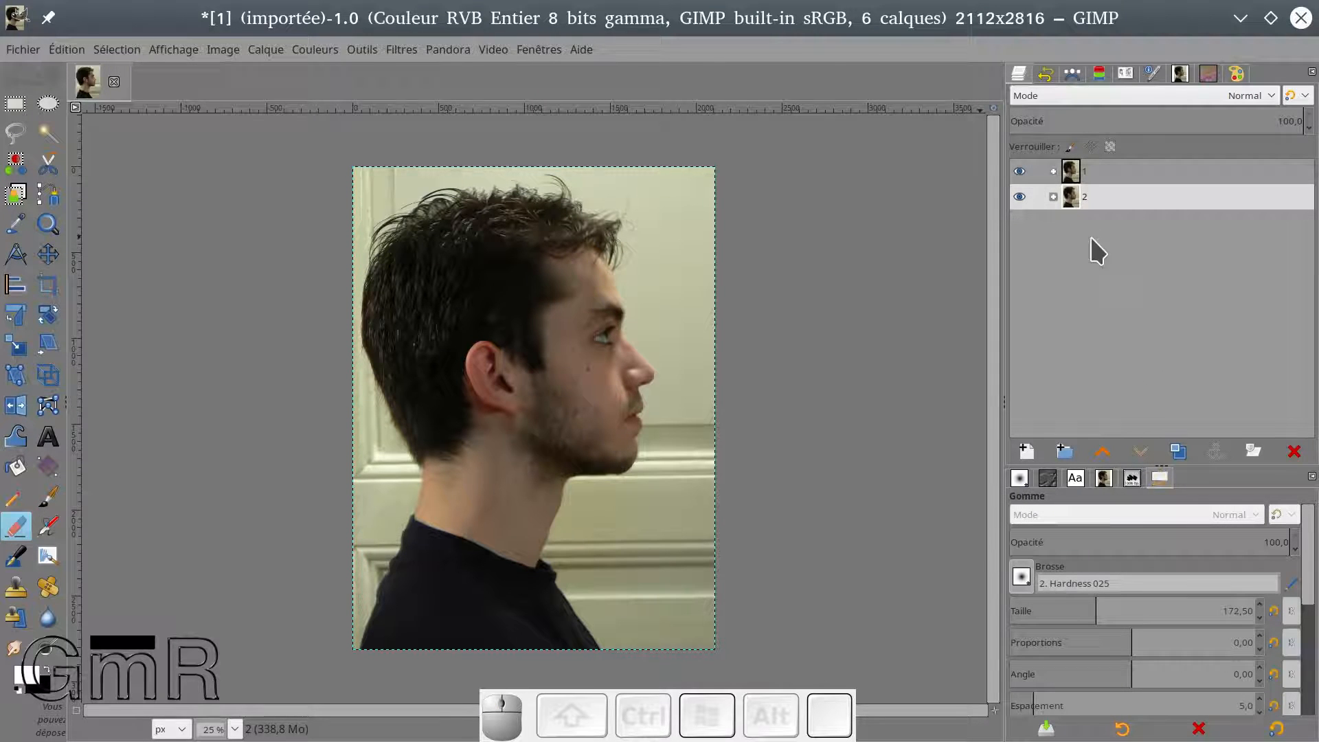
left_click(1054, 171)
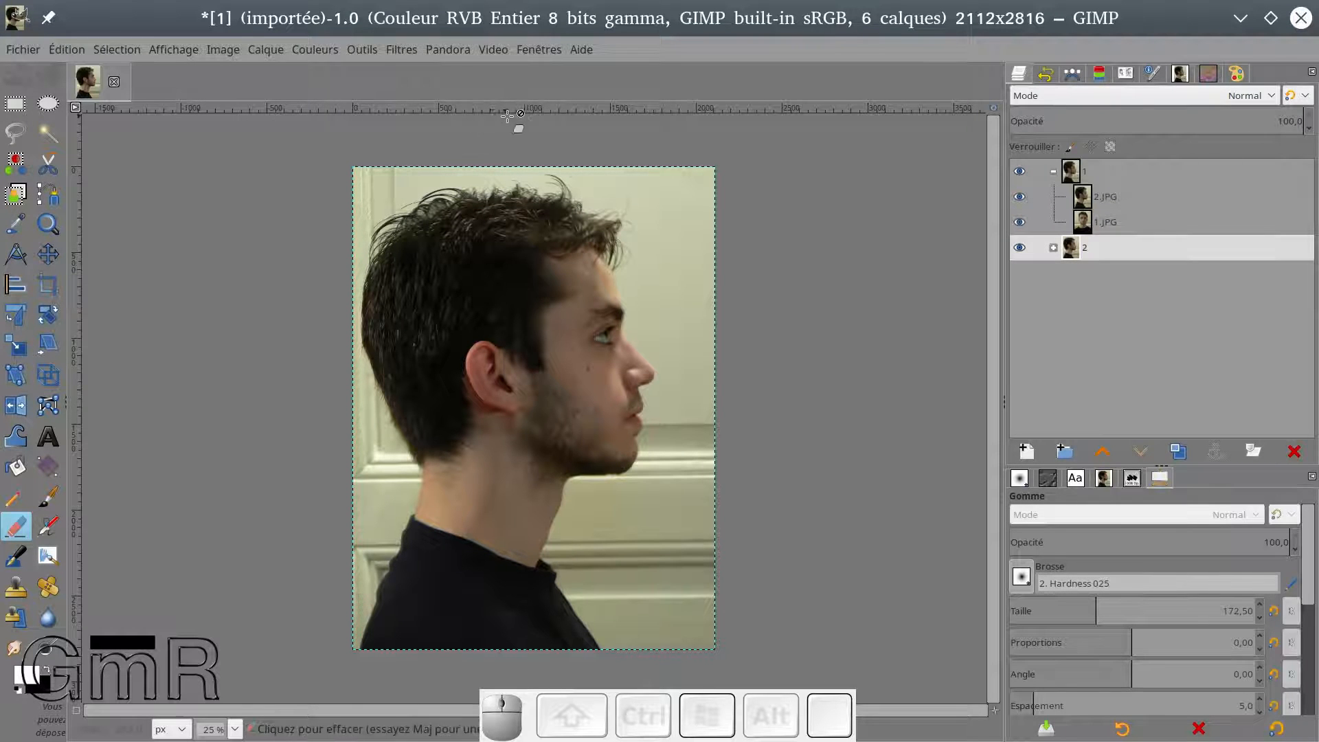
Place horizontal guides through the profile's eye and under the chin, and a vertical guide at the bridge of the nose.
left_click_drag(518, 110, 547, 337)
left_click_drag(541, 109, 545, 474)
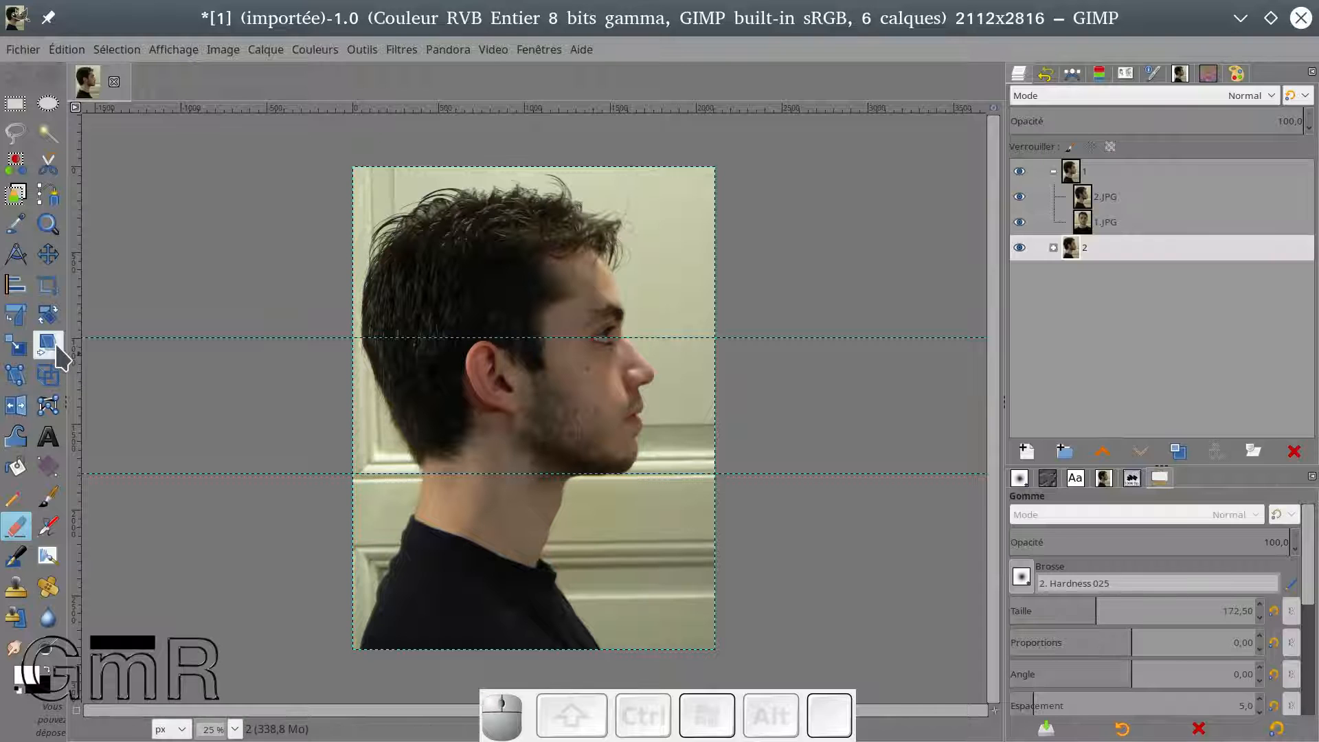
left_click_drag(80, 357, 620, 412)
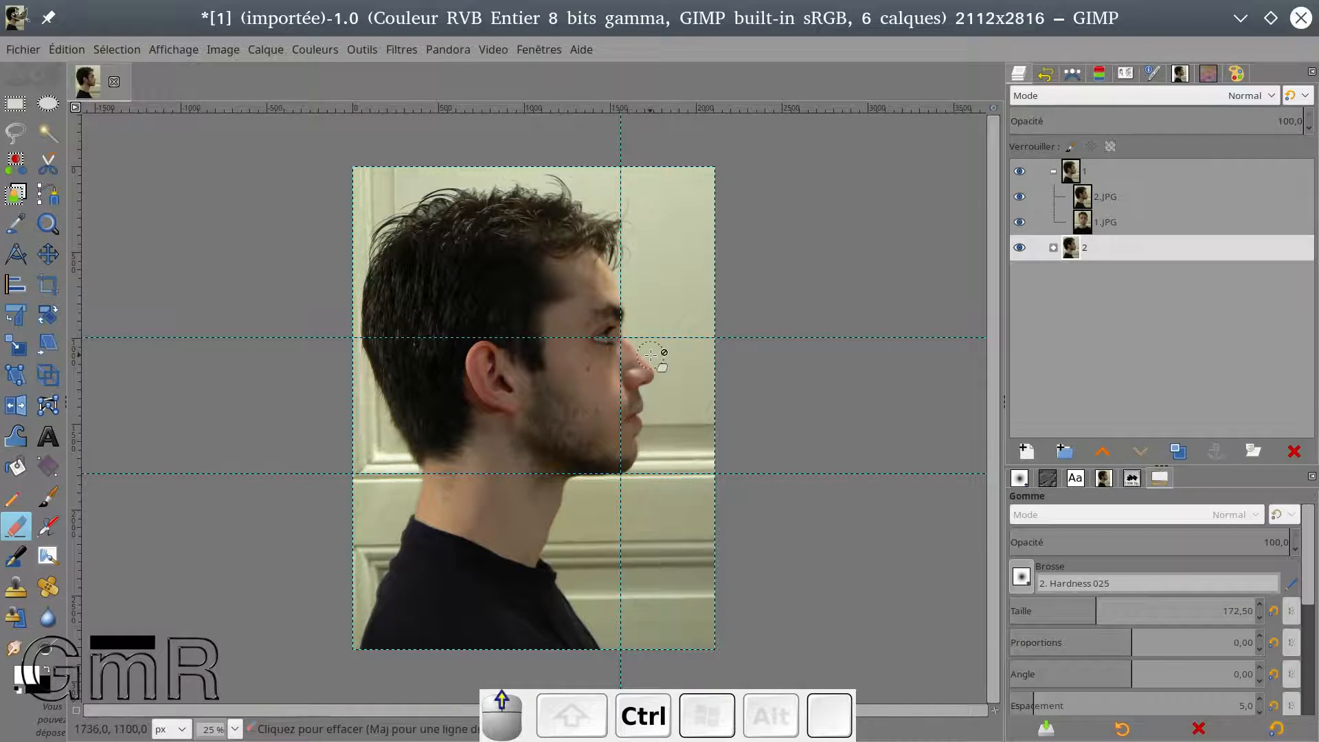
Fine-tune the vertical guide's position at the bridge of the nose with the Move tool.
scroll(651, 354, "up", 3, "ctrl")
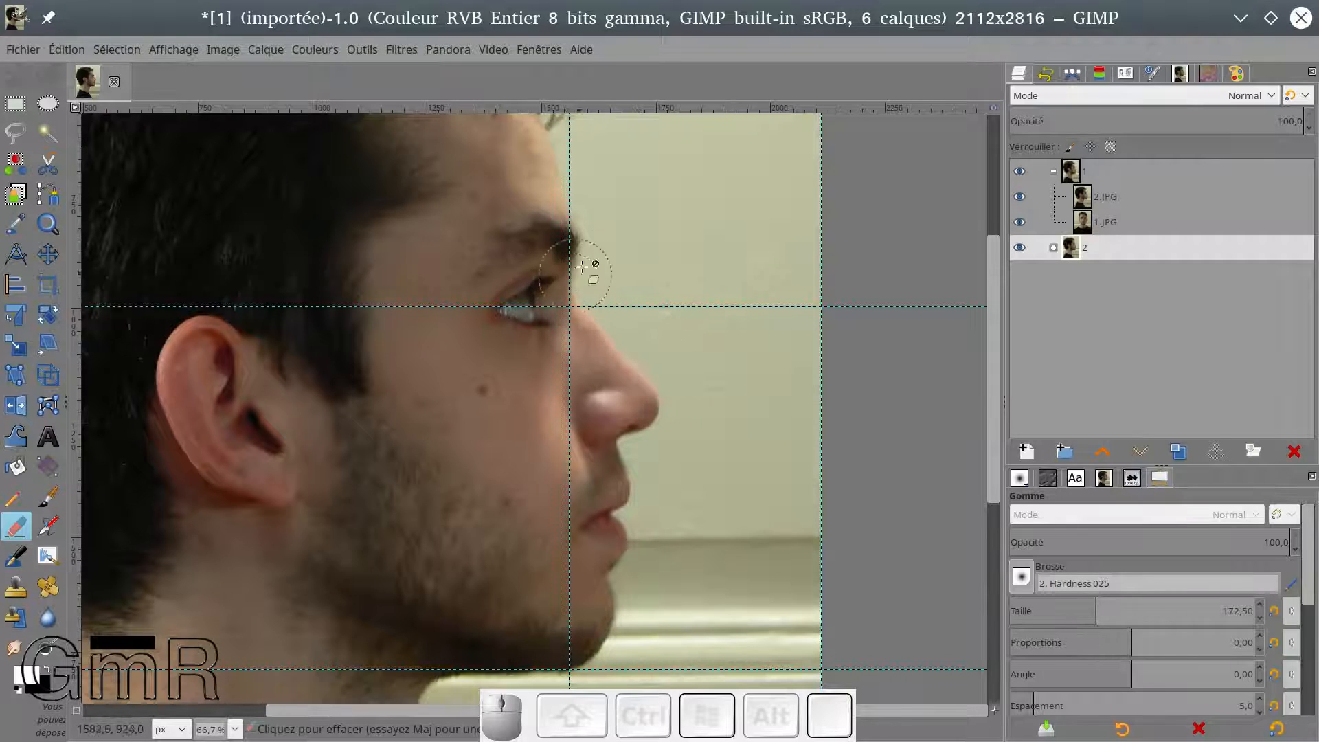
left_click(47, 254)
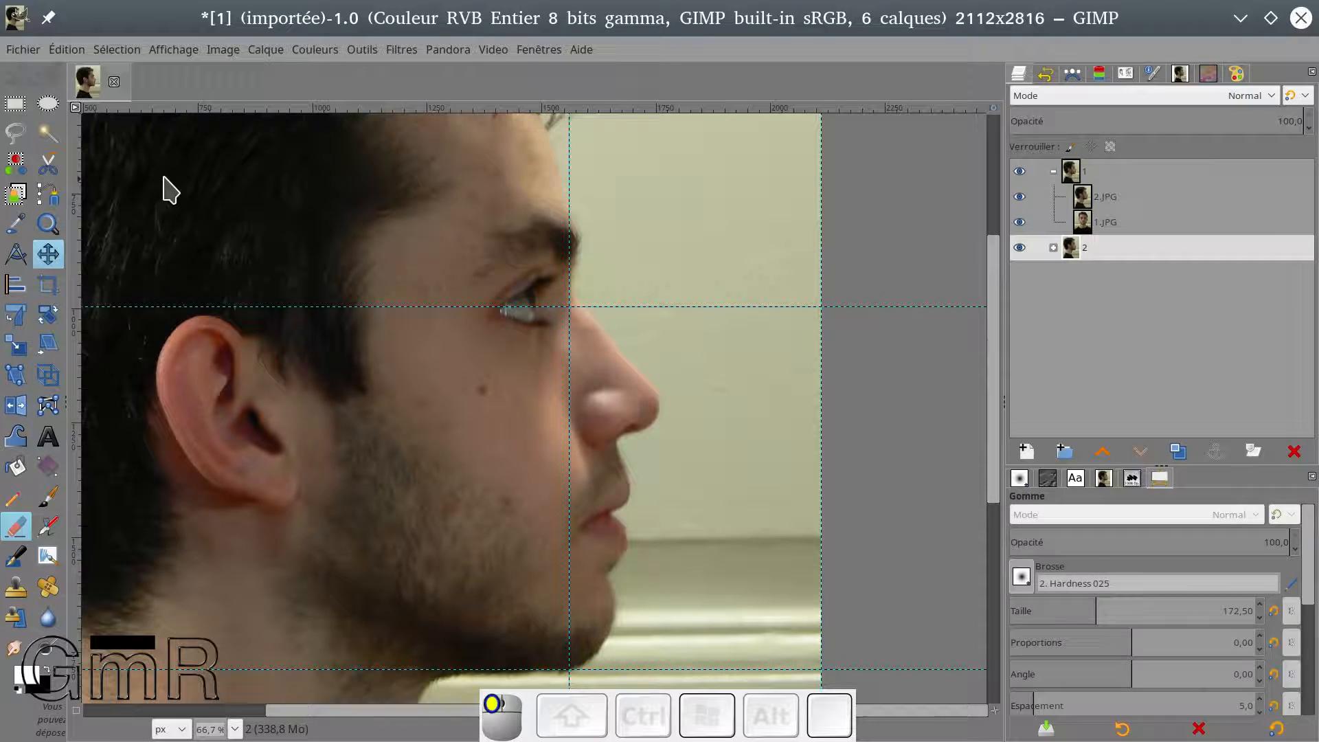
left_click_drag(568, 123, 571, 134)
left_click(576, 129)
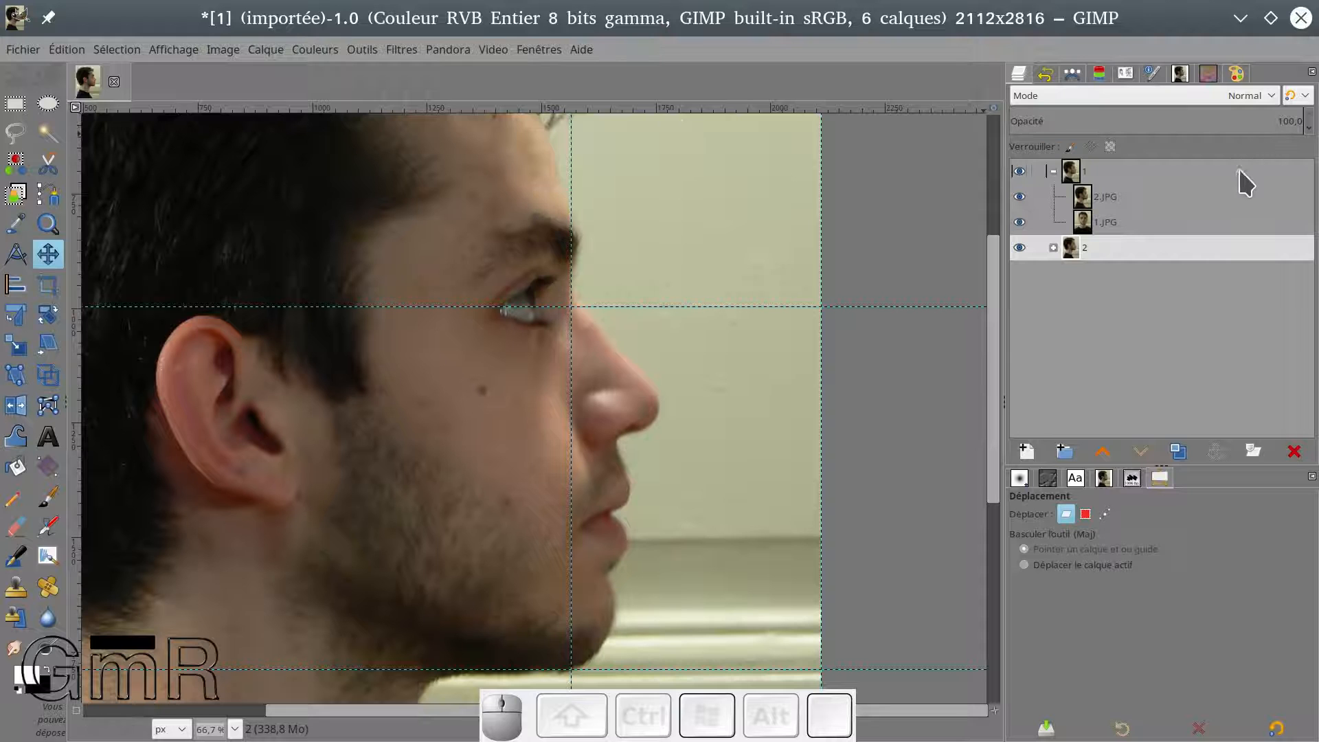
Add a white (full opacity) layer mask to the 2.JPG layer in group 1.
left_click(1087, 204)
right_click(1089, 206)
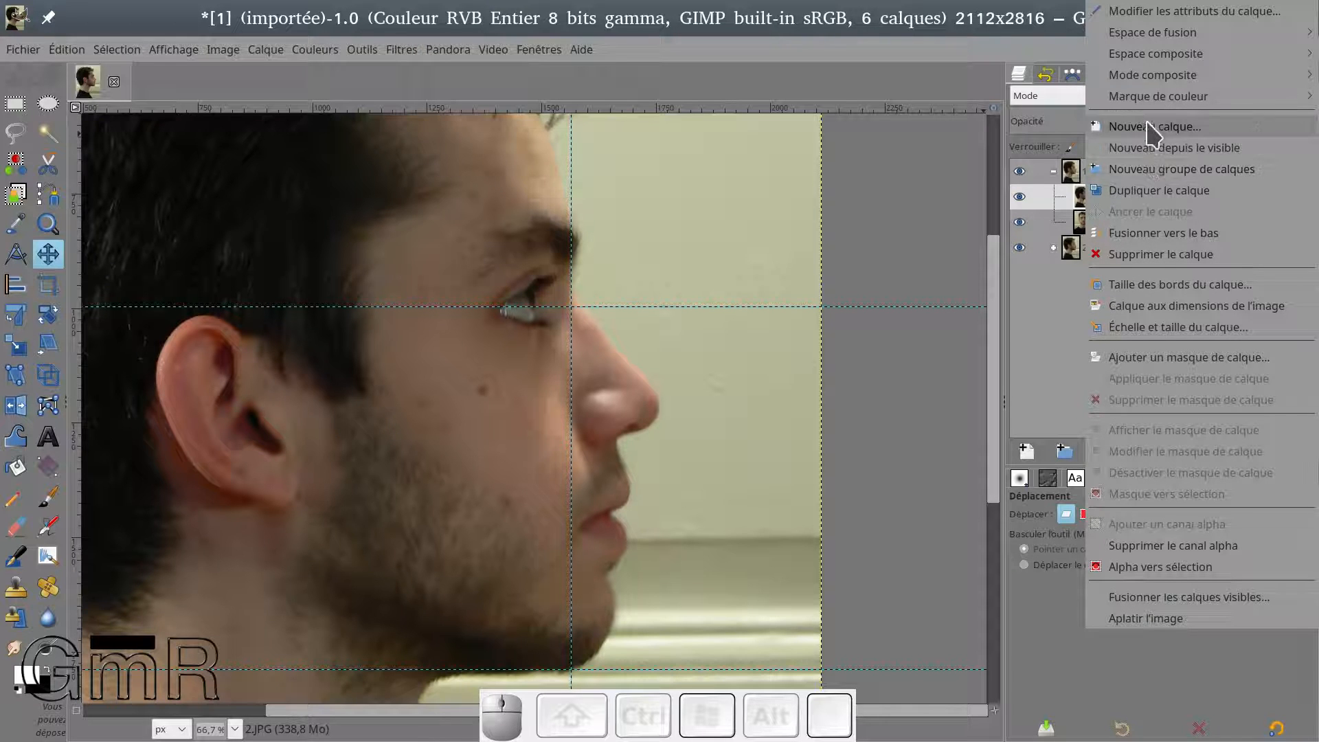
left_click(1143, 359)
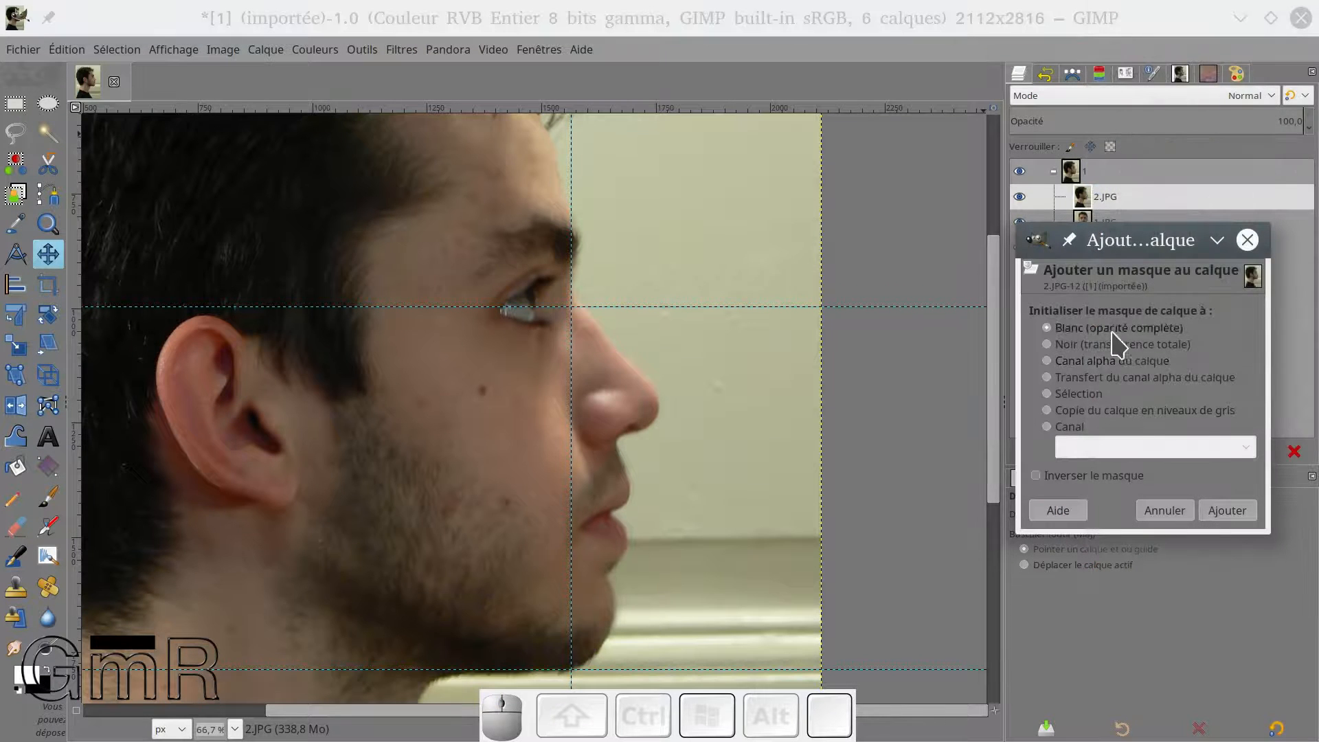
left_click(1229, 514)
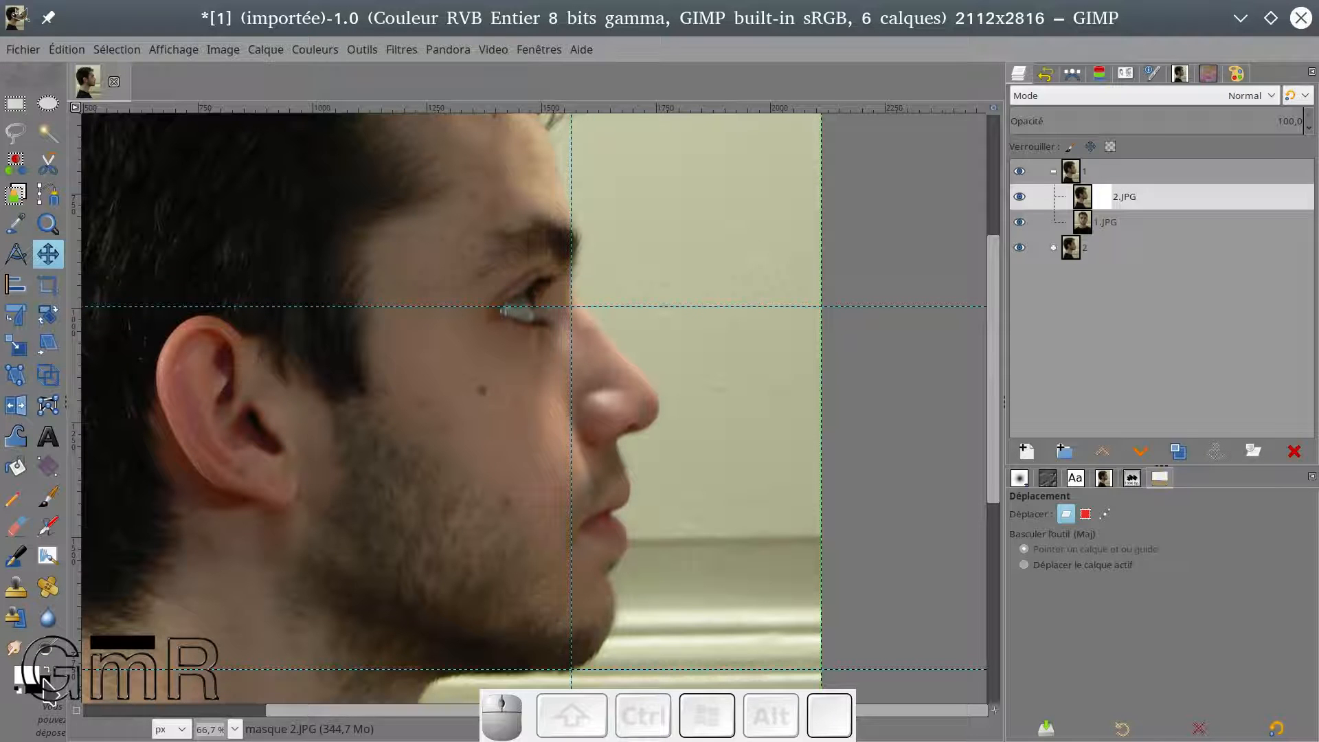
Paint black with the Paintbrush on the 2.JPG layer mask over the profile's eye to reveal the front-view eye.
left_click(48, 498)
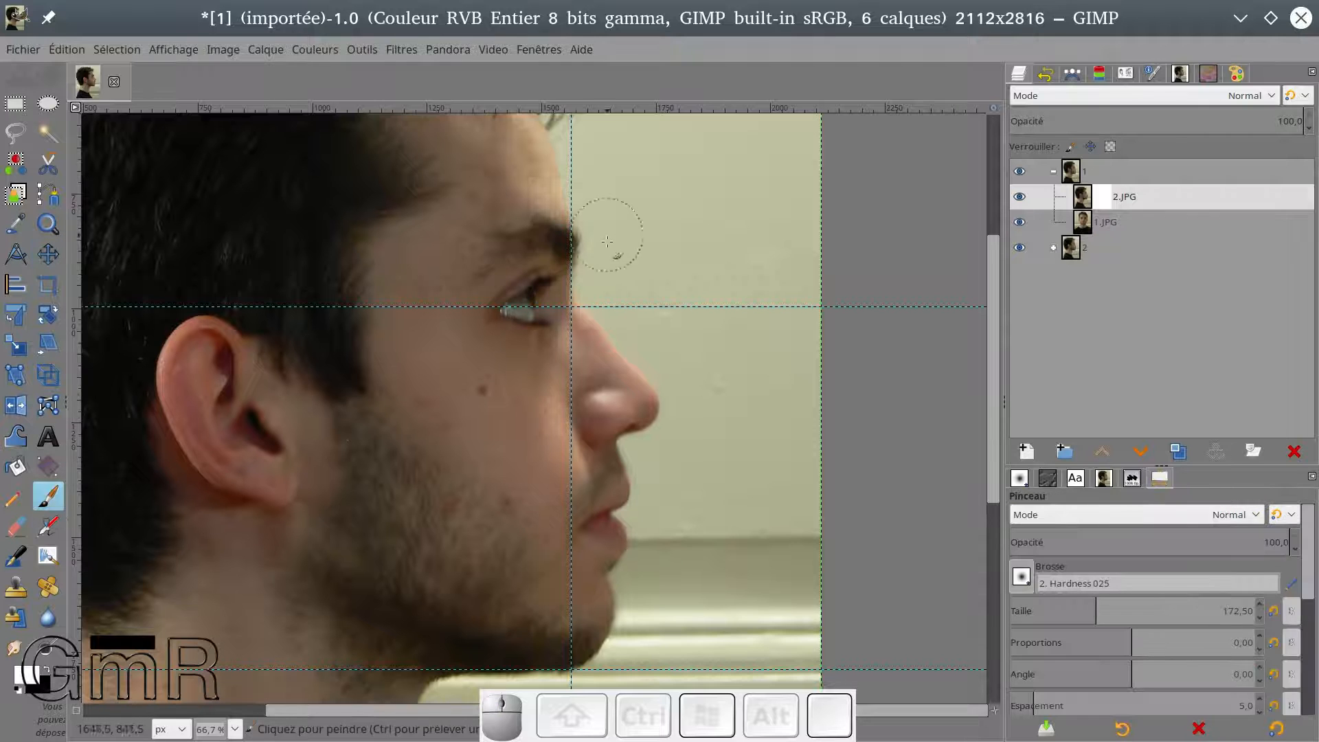
left_click_drag(1099, 197, 1100, 197)
left_click_drag(527, 279, 525, 232)
left_click_drag(510, 281, 539, 264)
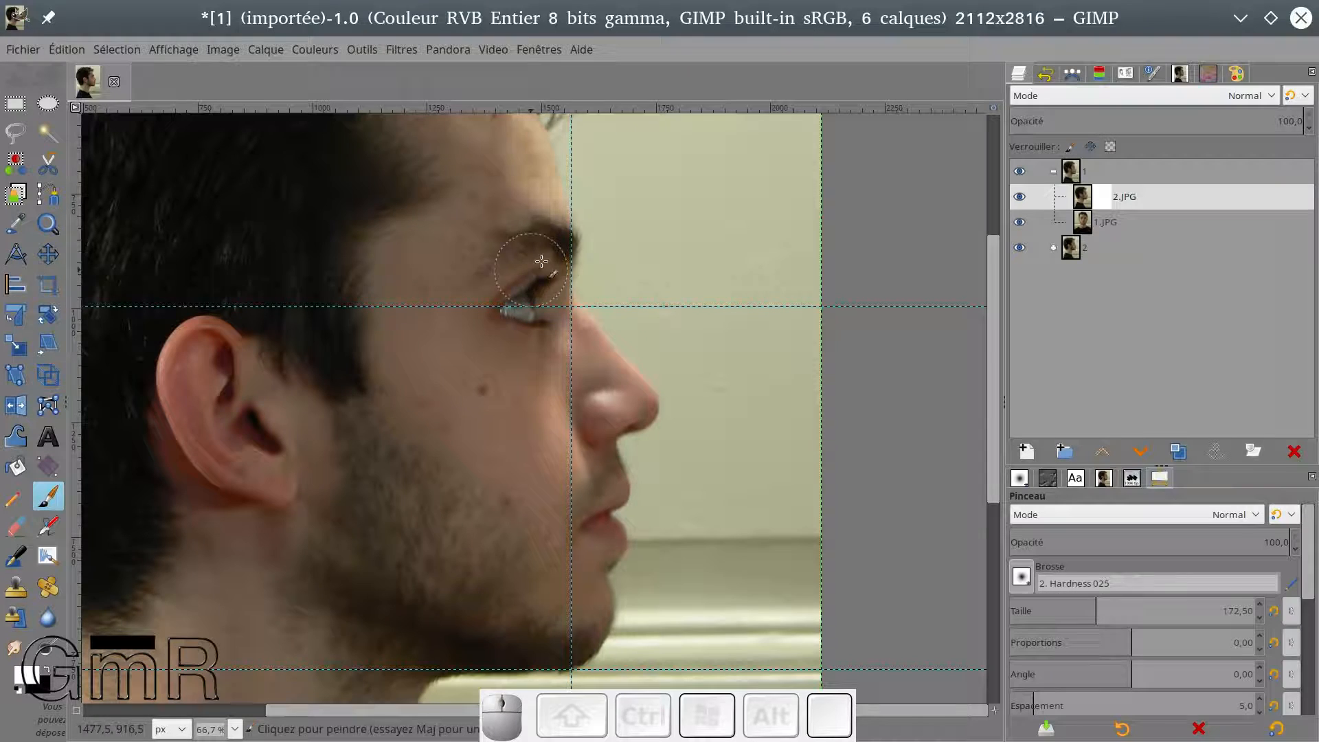
key("x")
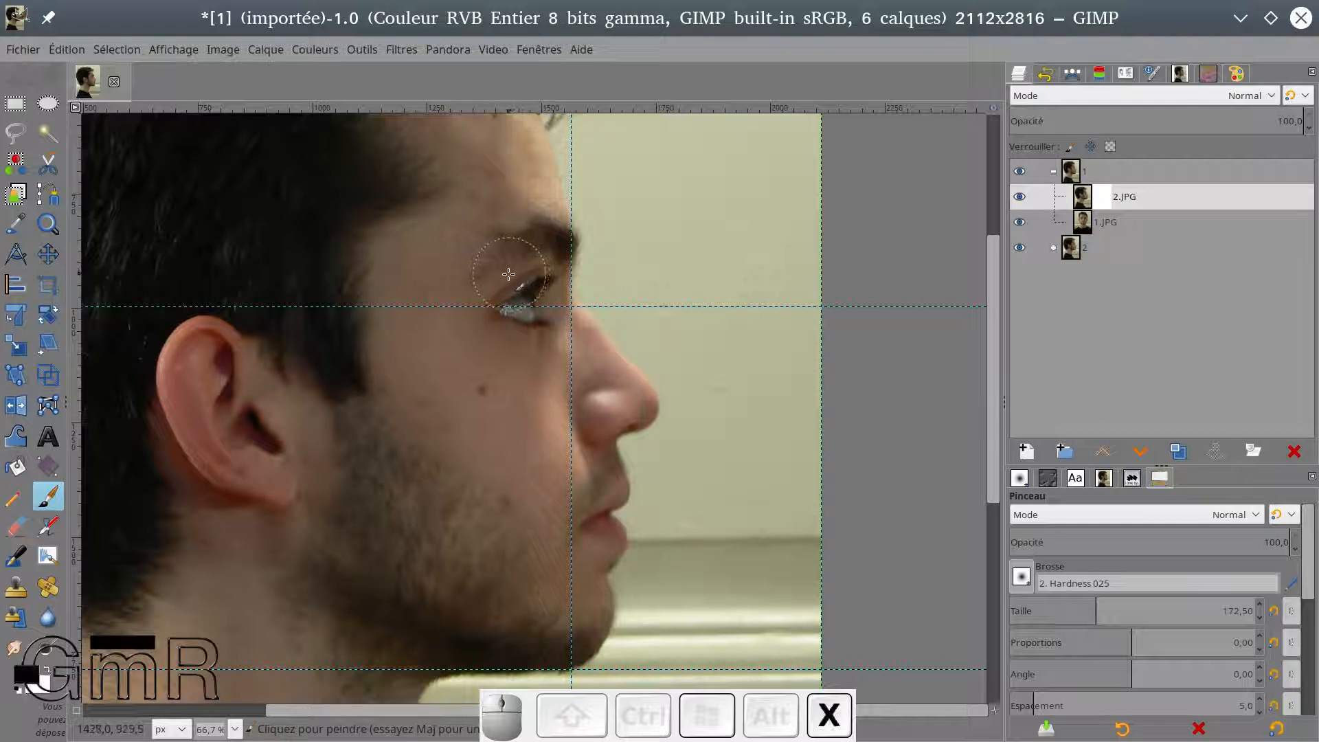
mouse_move(535, 245)
left_mouse_down()
mouse_move(553, 242)
mouse_move(523, 230)
mouse_move(459, 308)
left_mouse_up()
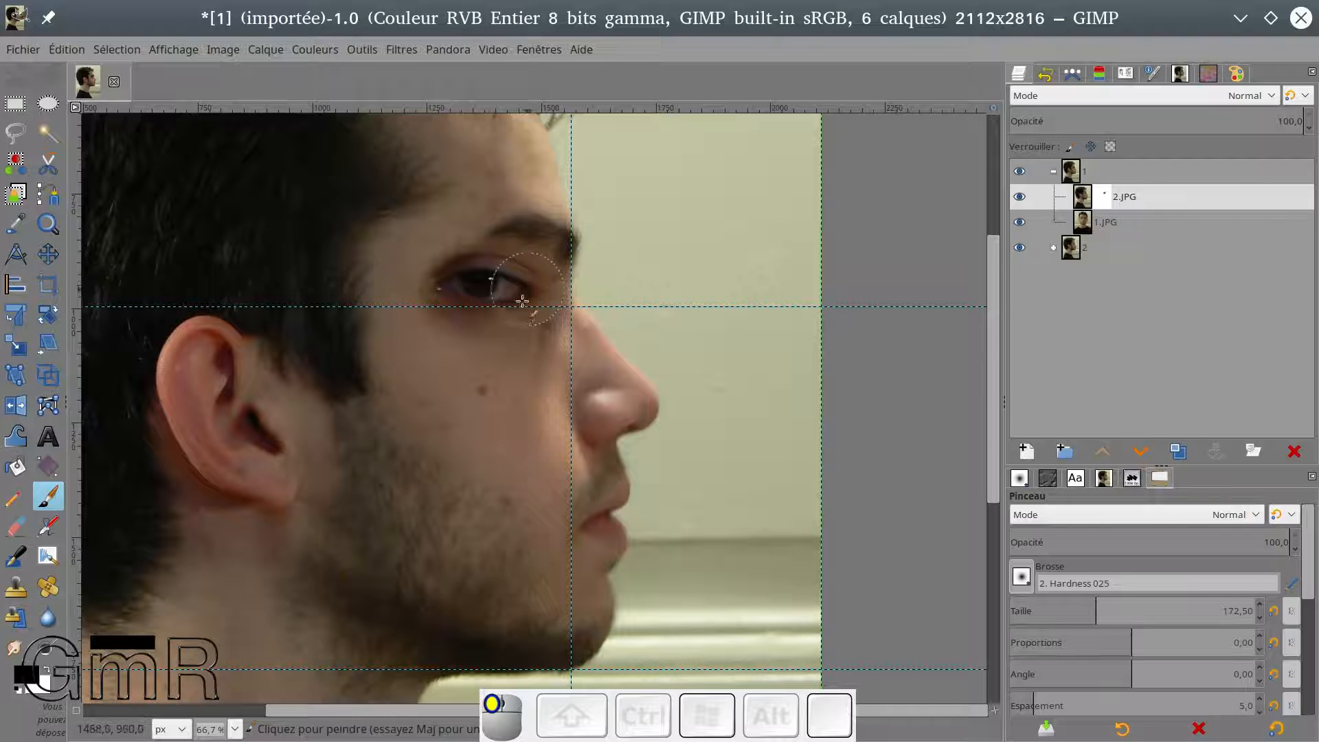
left_click_drag(547, 303, 553, 300)
Hide group 2 and the 1.JPG layer, extend the black mask area around the eye, and show 1.JPG again.
left_click(1020, 248)
left_click(1020, 222)
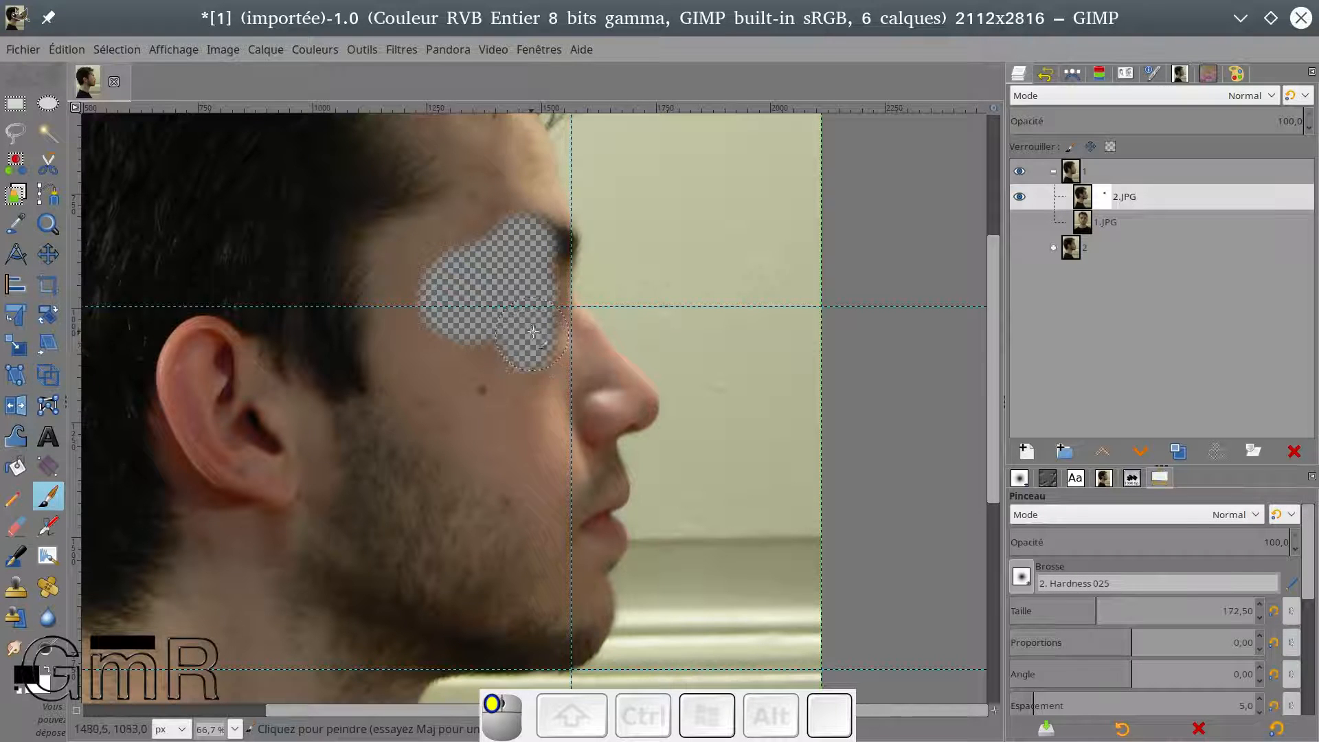
mouse_move(471, 323)
left_mouse_down()
mouse_move(444, 267)
mouse_move(473, 235)
mouse_move(530, 231)
mouse_move(524, 251)
mouse_move(478, 244)
mouse_move(427, 260)
mouse_move(411, 282)
mouse_move(426, 326)
mouse_move(507, 349)
left_mouse_up()
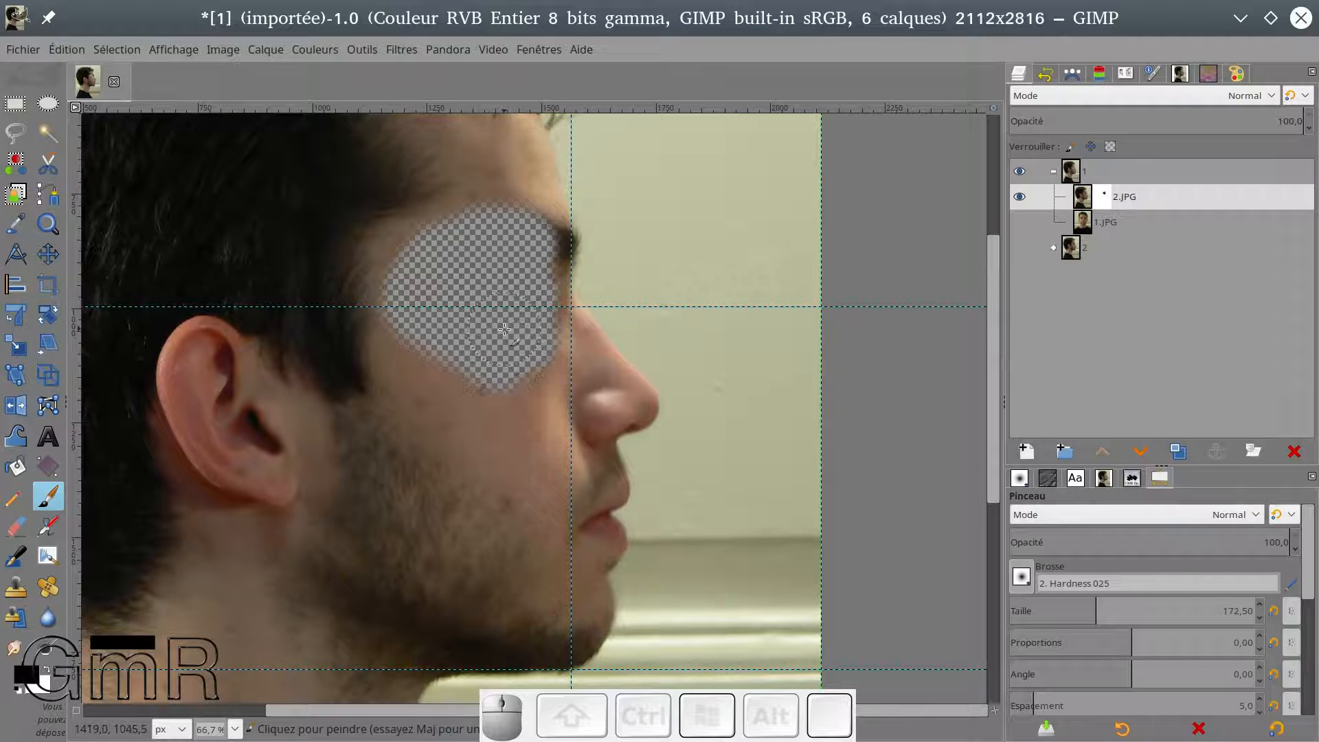
left_click(1021, 223)
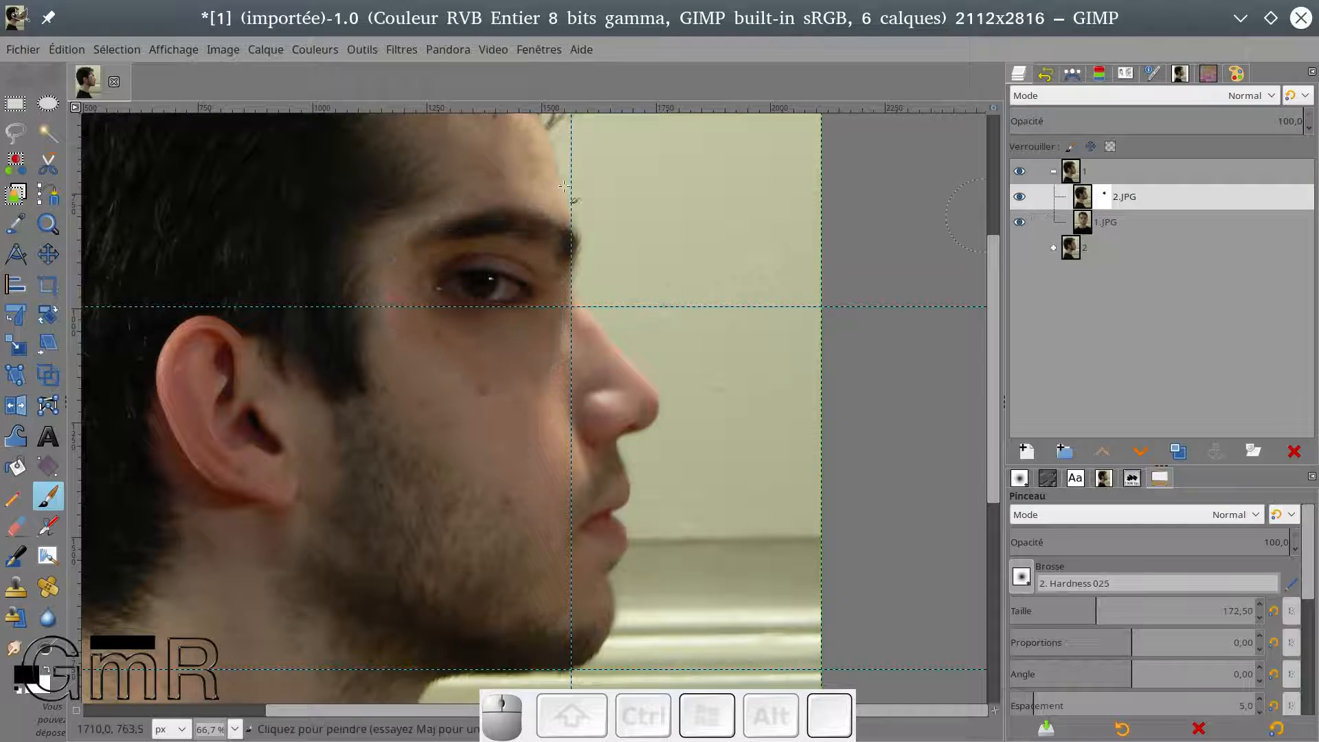
Set the Move tool to move the active layer and shift the 1.JPG layer until its eye sits on the horizontal guide.
left_click(49, 258)
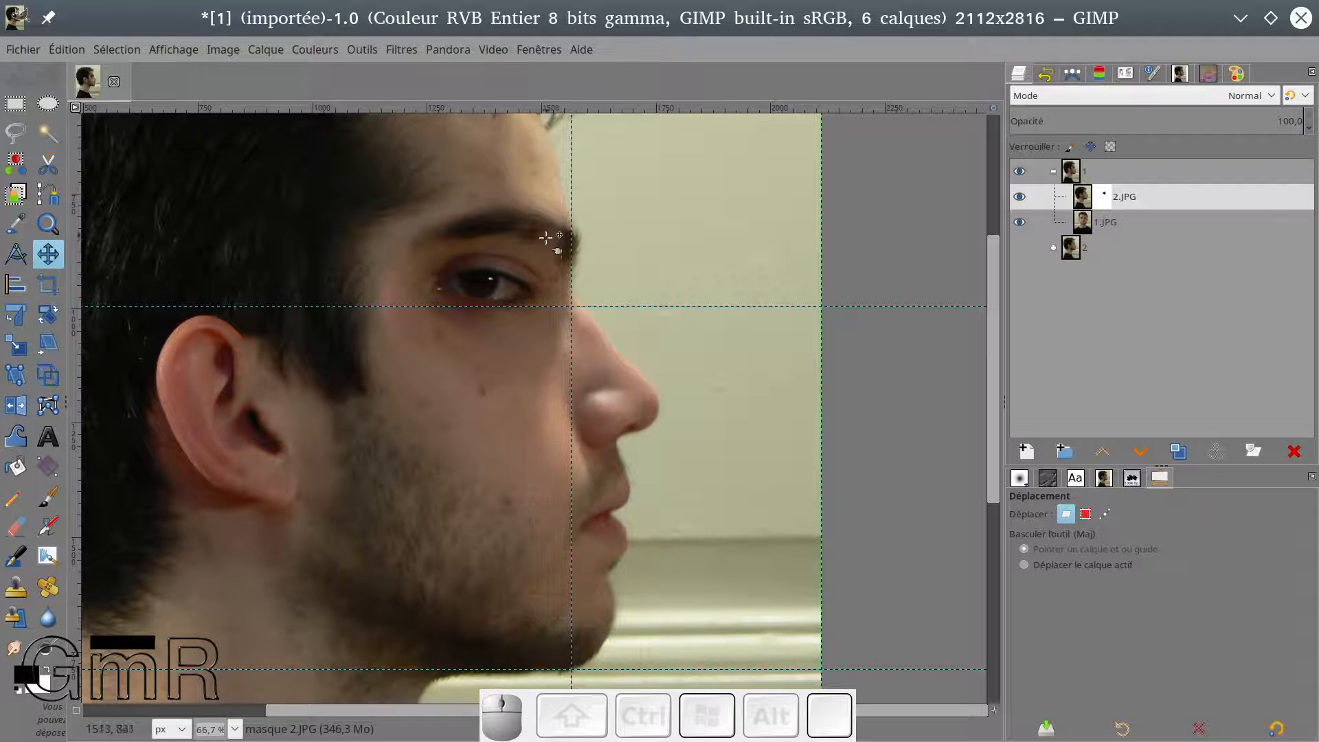
left_click(1062, 565)
left_click(1082, 221)
left_click(1083, 200)
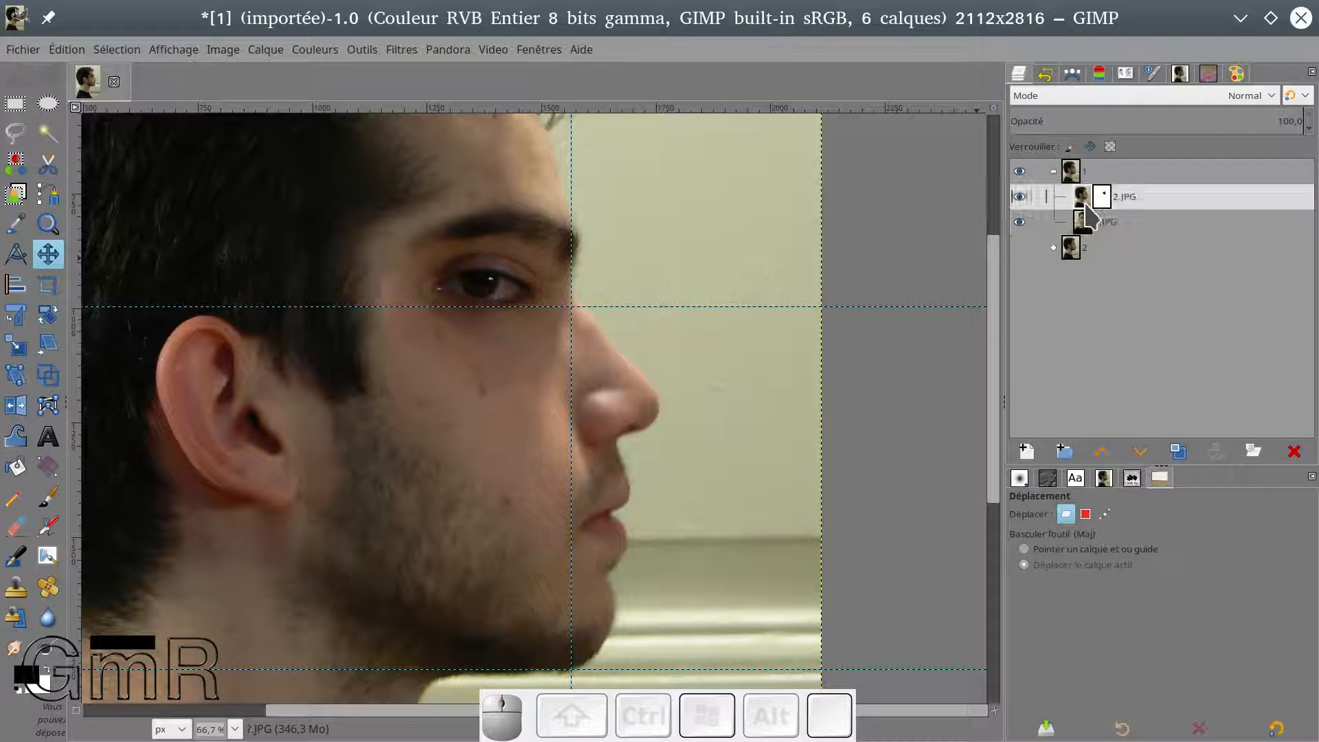
left_click(1090, 226)
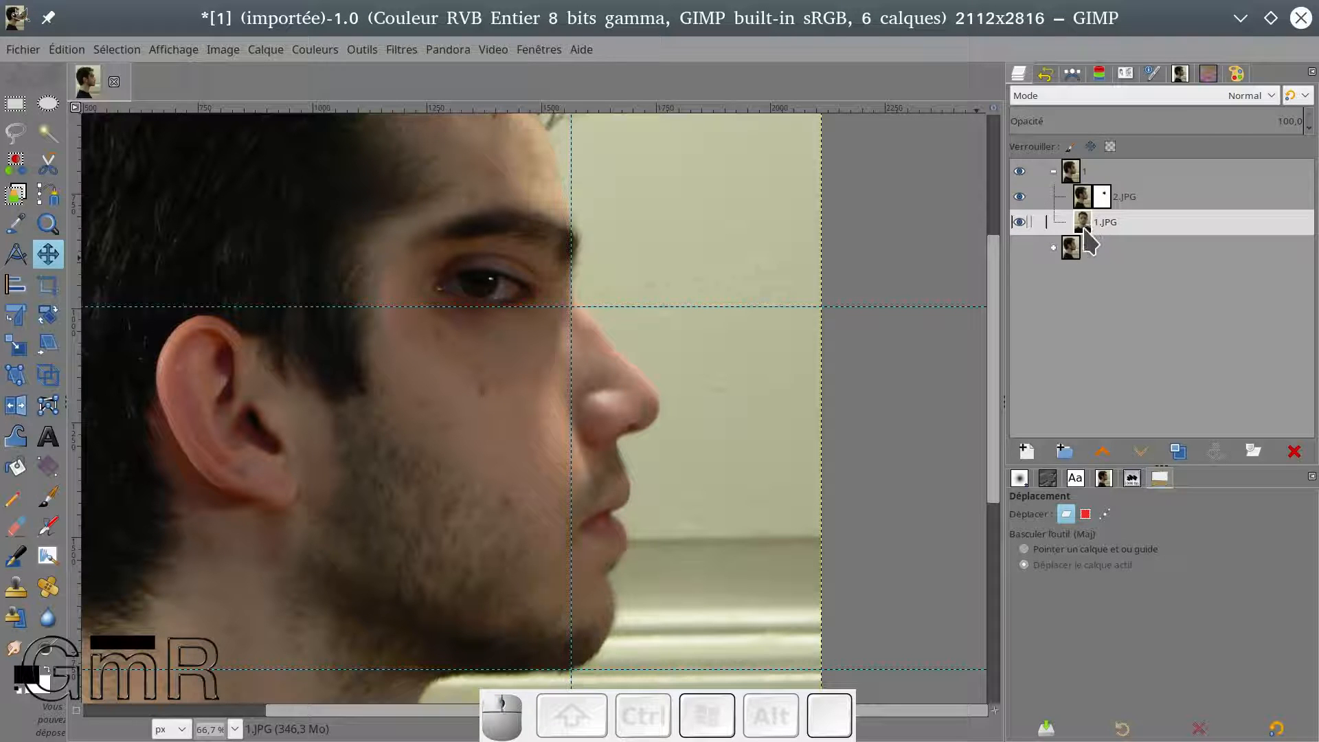
left_click_drag(525, 282, 689, 289)
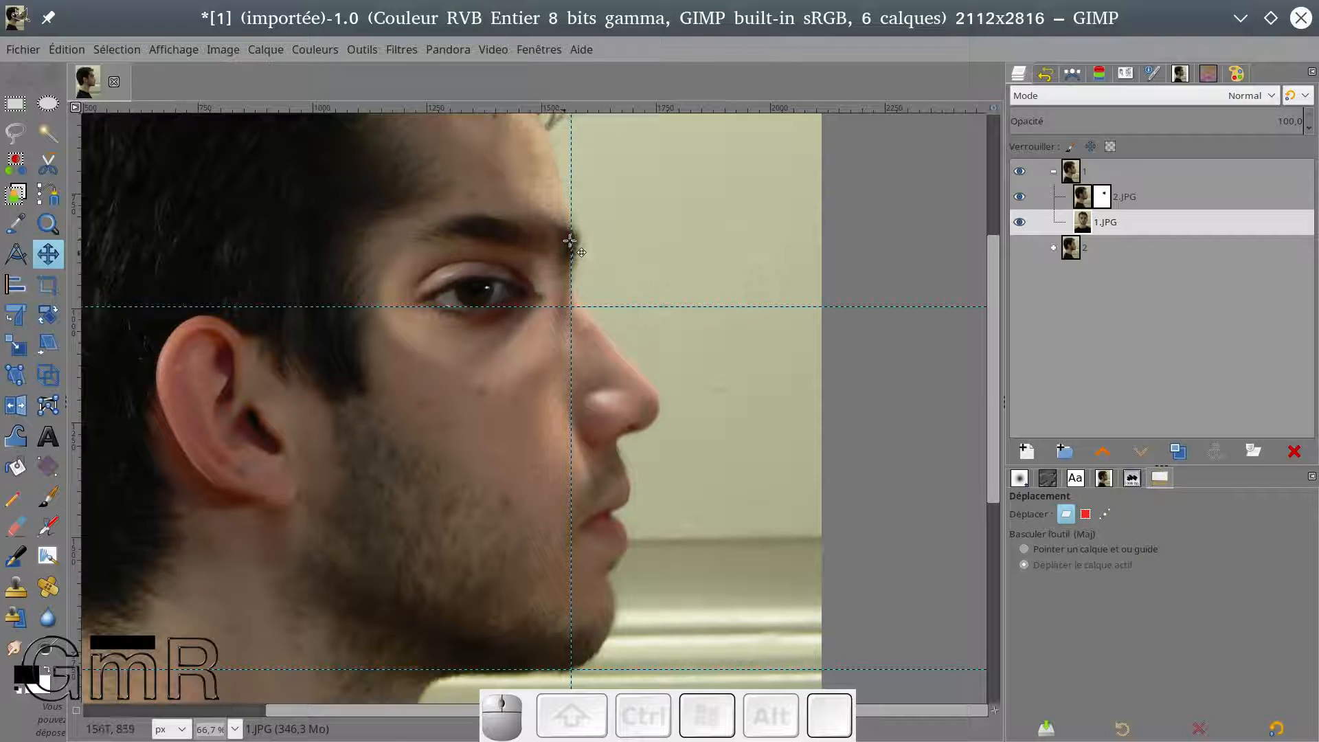
left_click_drag(494, 280, 512, 286)
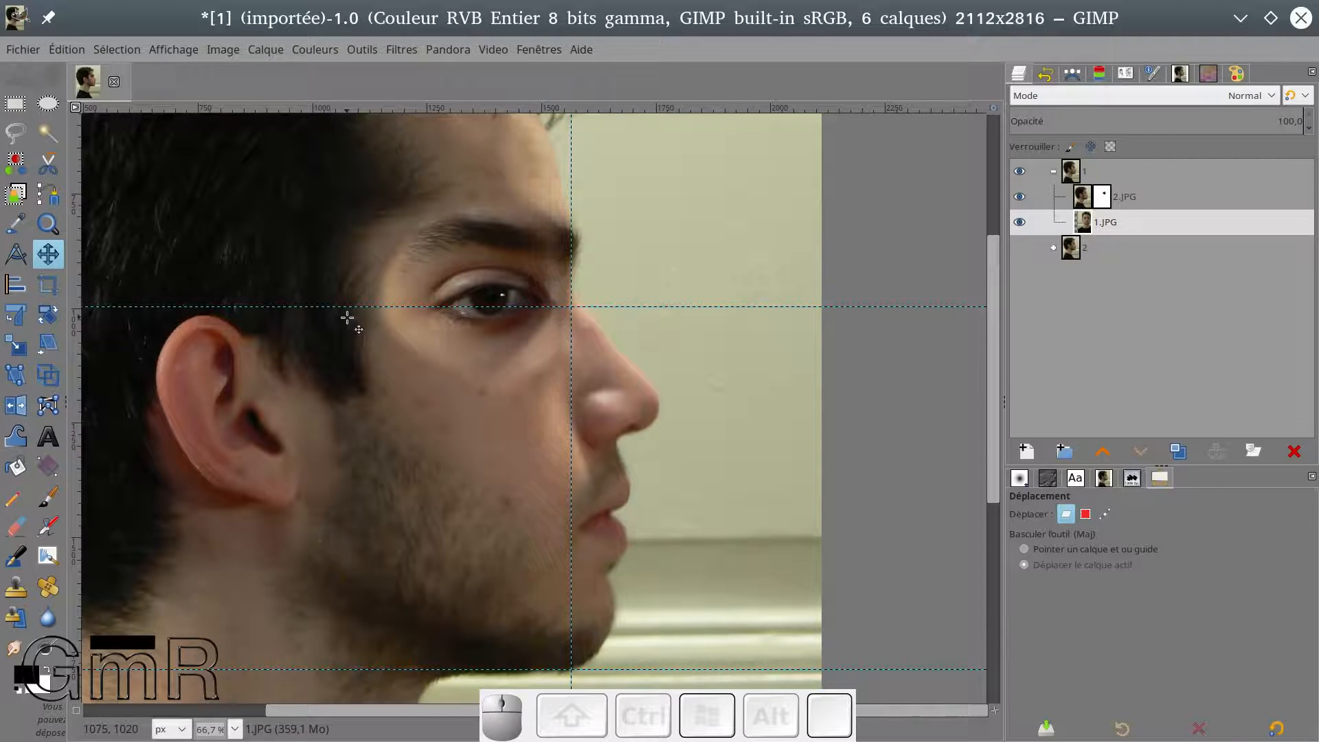
Scale the 1.JPG layer up to 2274 x 3032 px, keeping its proportions.
scroll(378, 321, "down", 2)
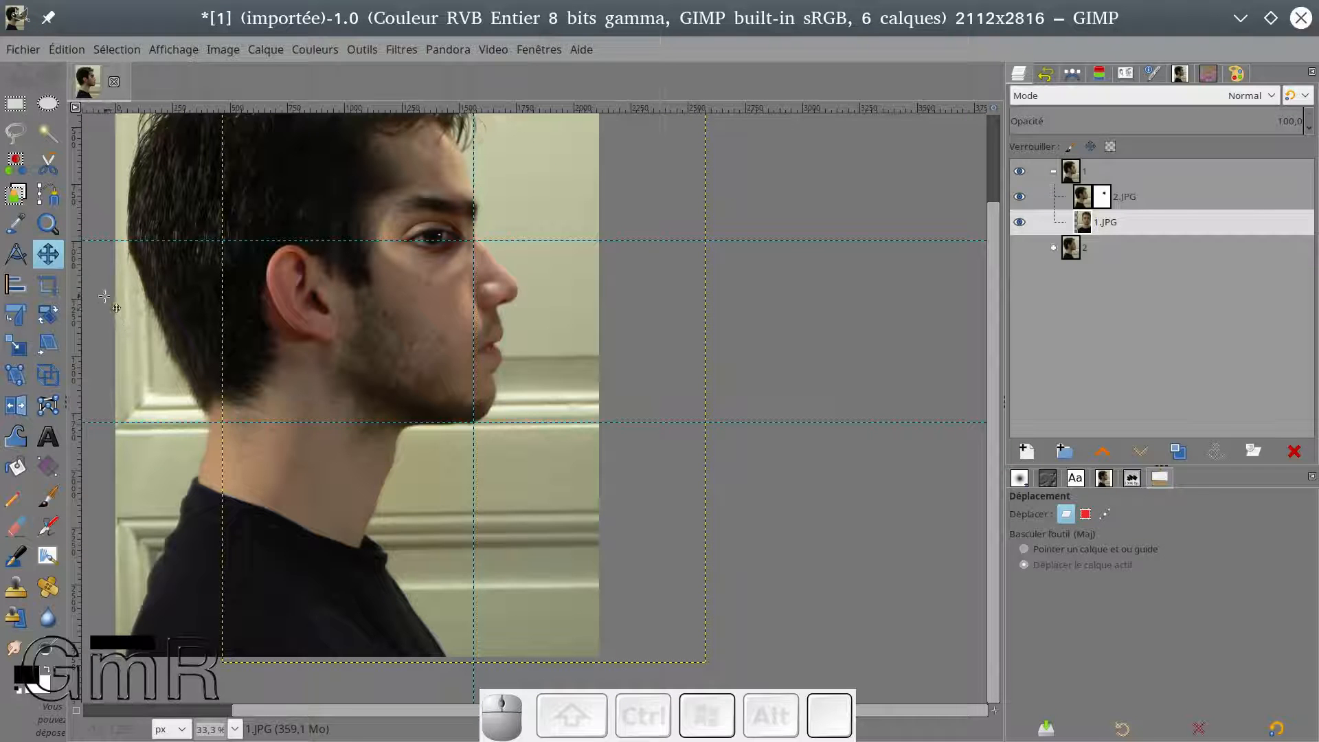
left_click(15, 346)
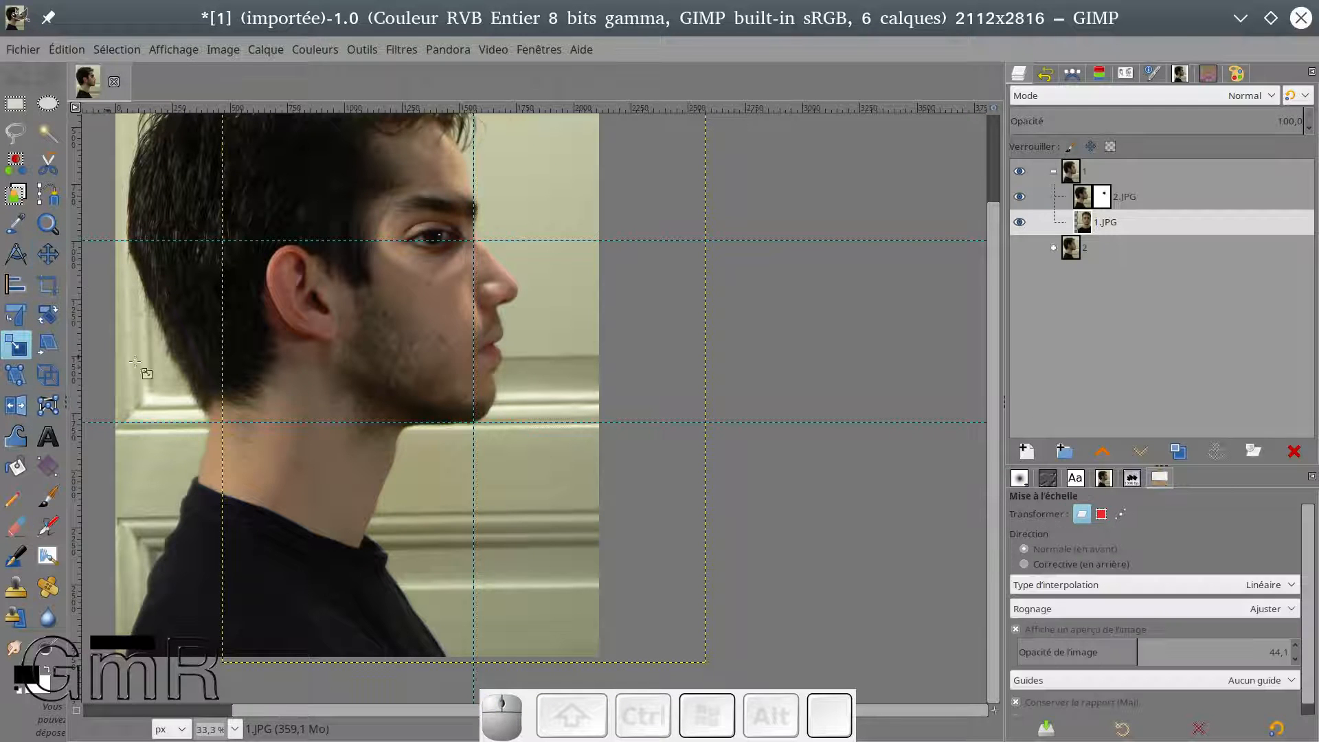
left_click_drag(167, 362, 127, 389)
mouse_move(462, 369)
left_mouse_down()
mouse_move(400, 383)
mouse_move(412, 394)
mouse_move(434, 358)
mouse_move(419, 354)
mouse_move(468, 353)
left_mouse_up()
left_click(947, 231)
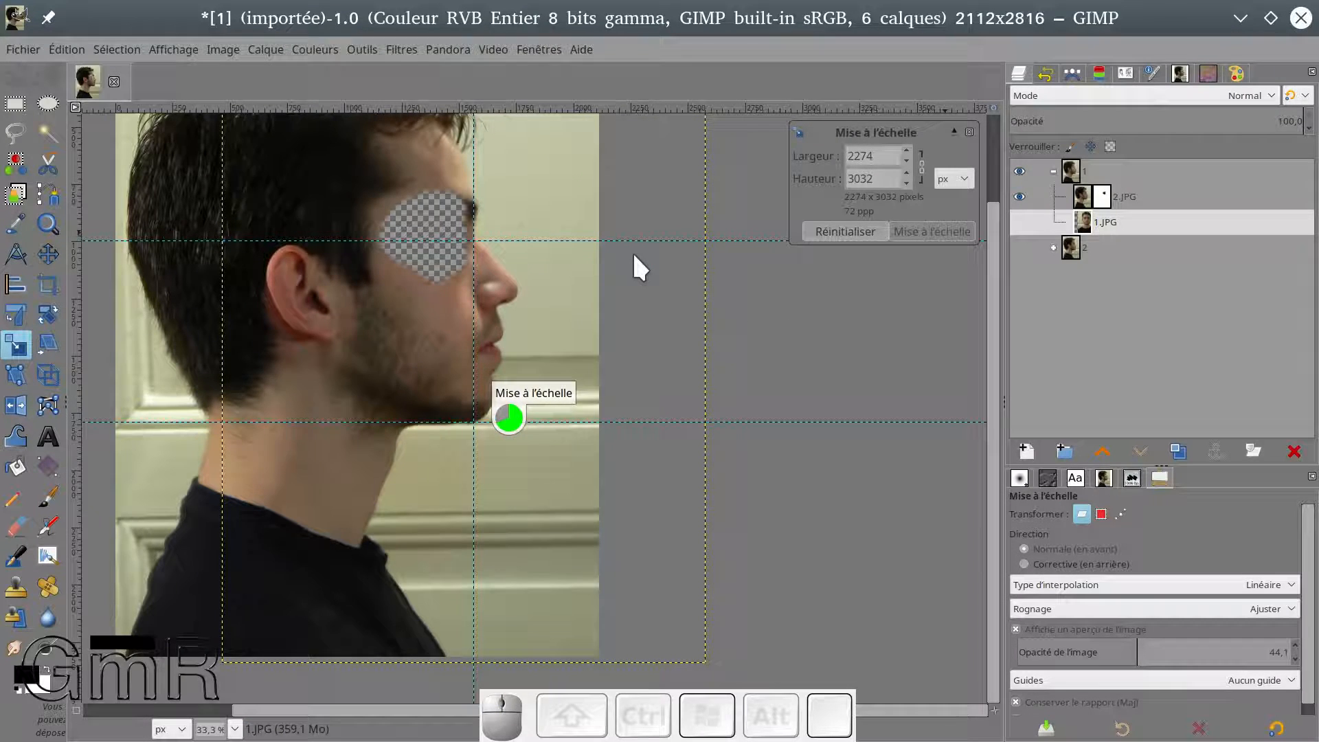
Reposition the enlarged 1.JPG layer so the eye and eyebrow line up with the profile and the guides.
left_click(55, 254)
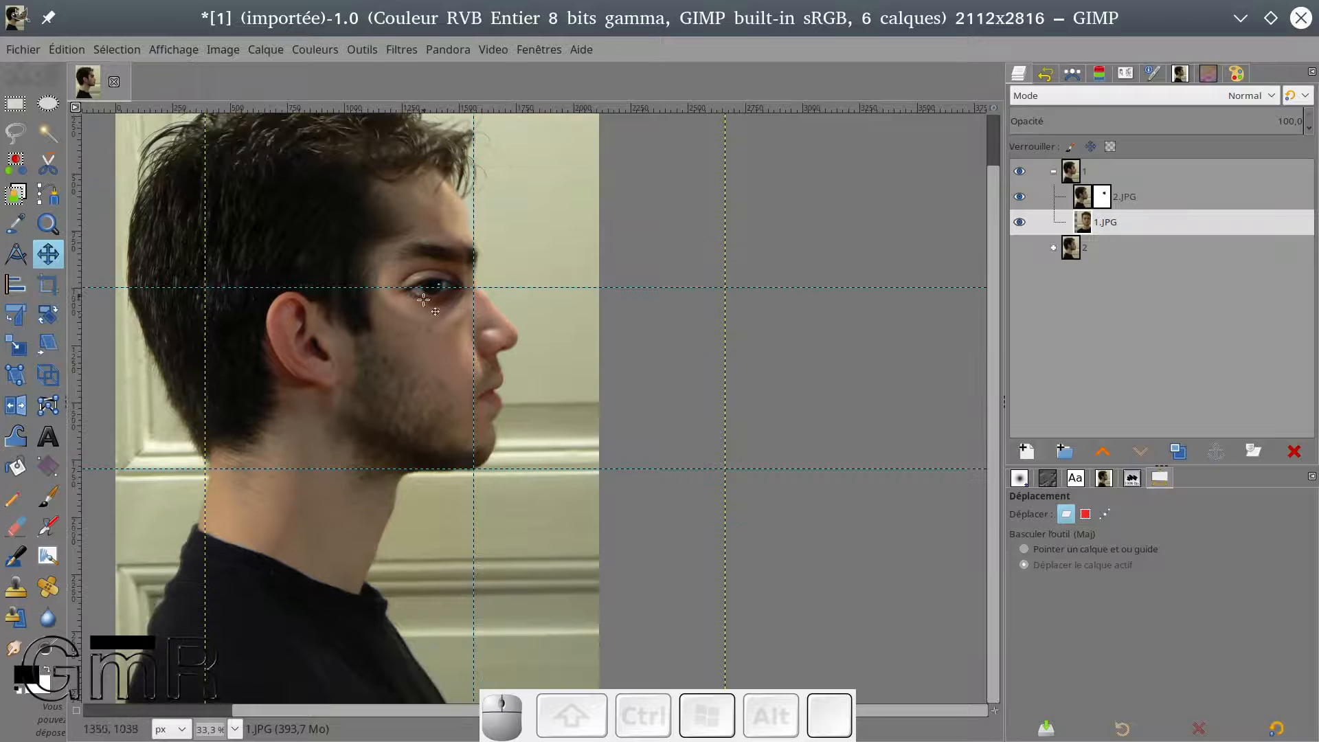
scroll(425, 320, "up", 2, "ctrl")
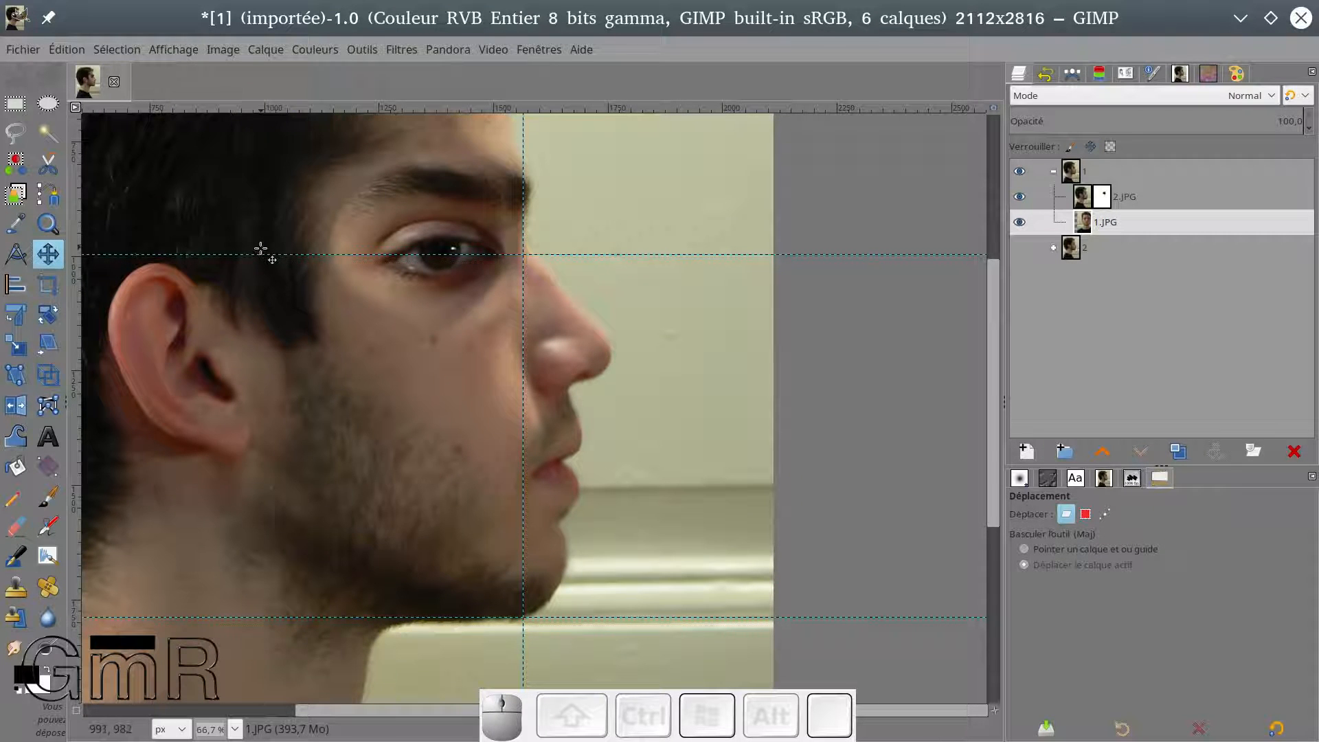
left_click_drag(476, 201, 484, 199)
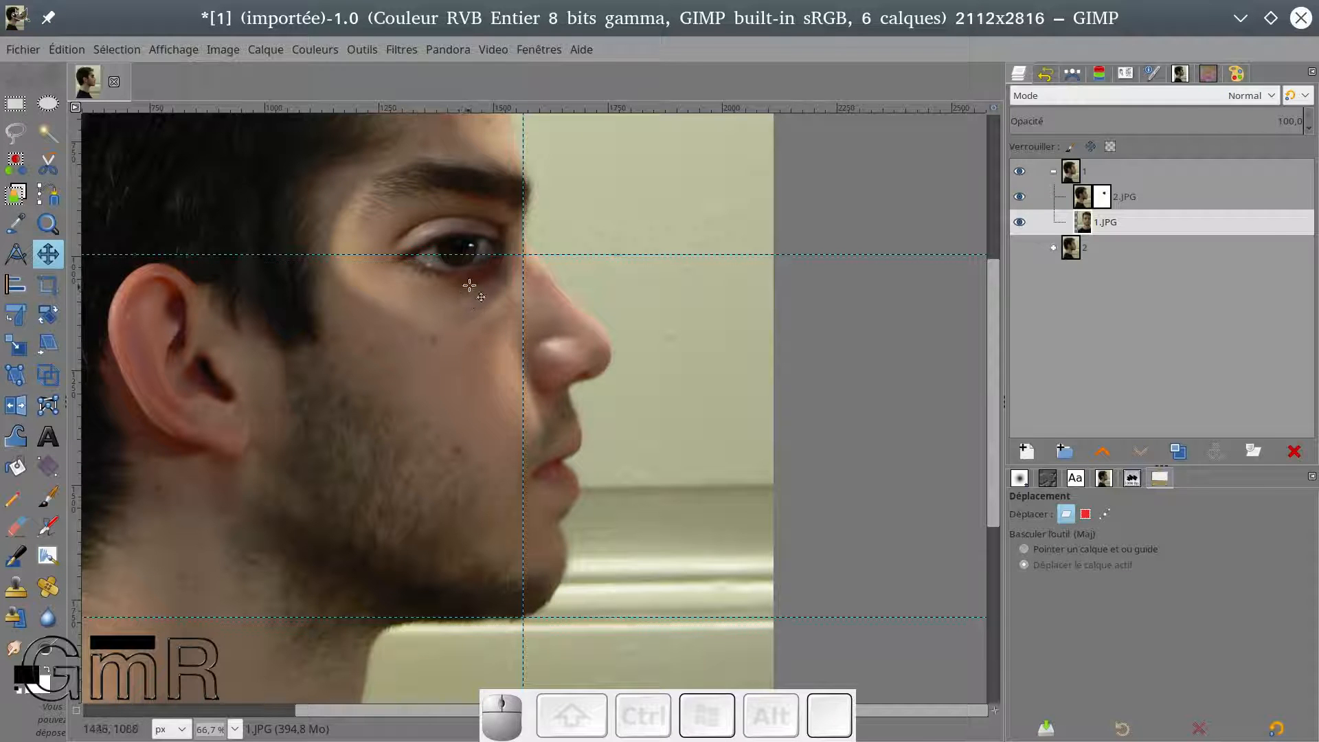
Make the 2.JPG layer mask active and set the Paintbrush to white at 30.6 opacity.
left_click(1103, 197)
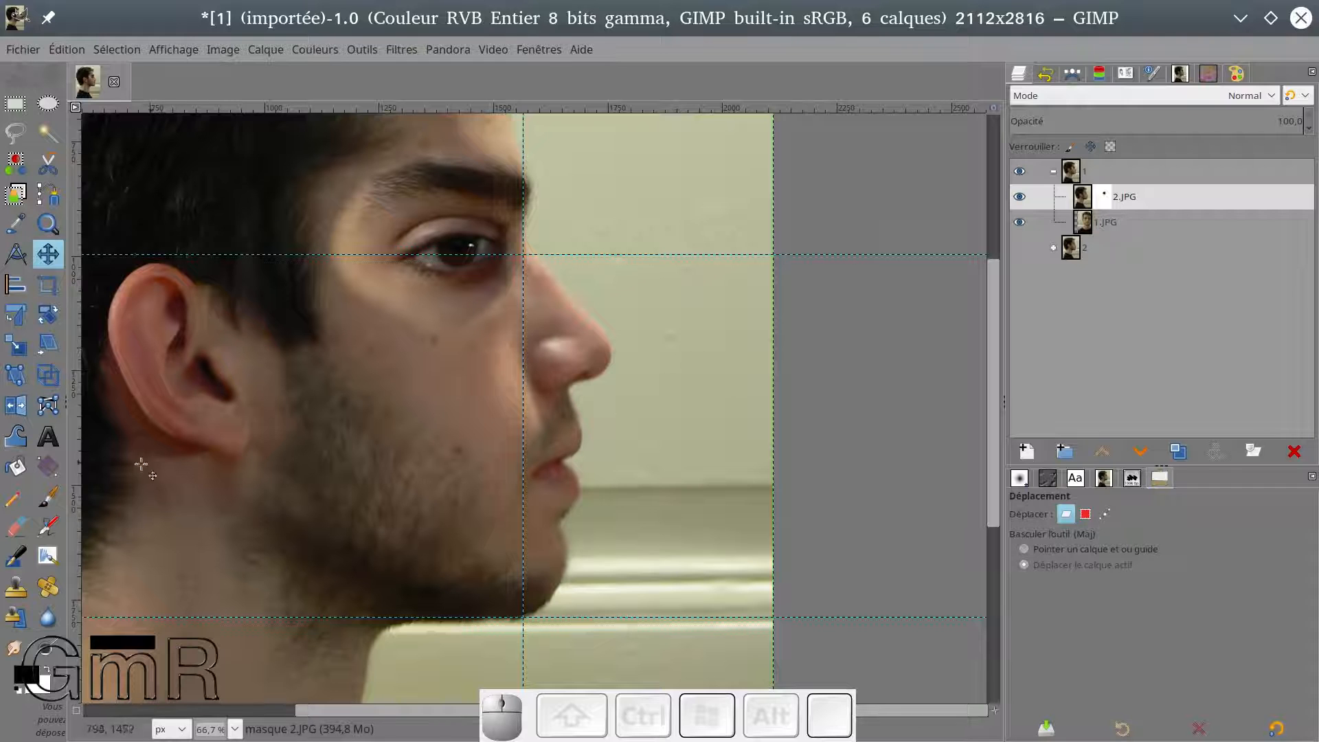
left_click(47, 496)
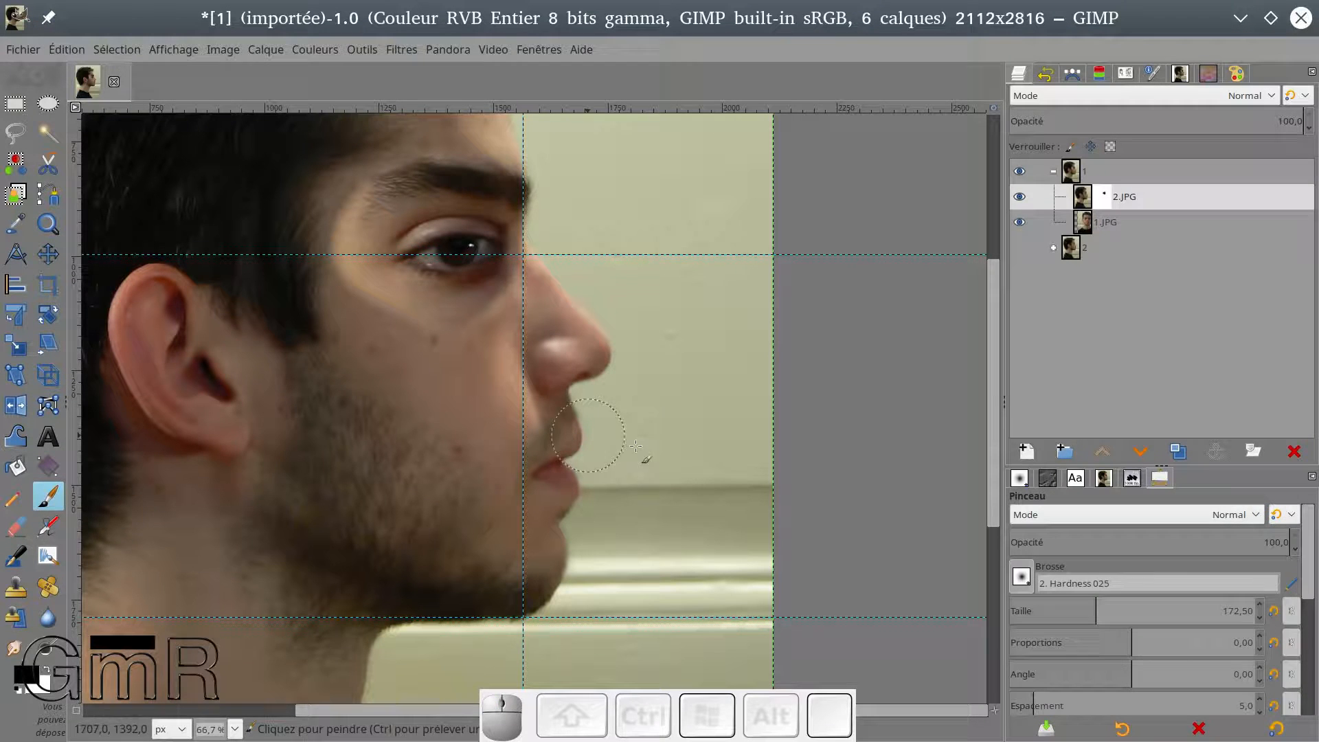
left_click_drag(1098, 542, 1060, 593)
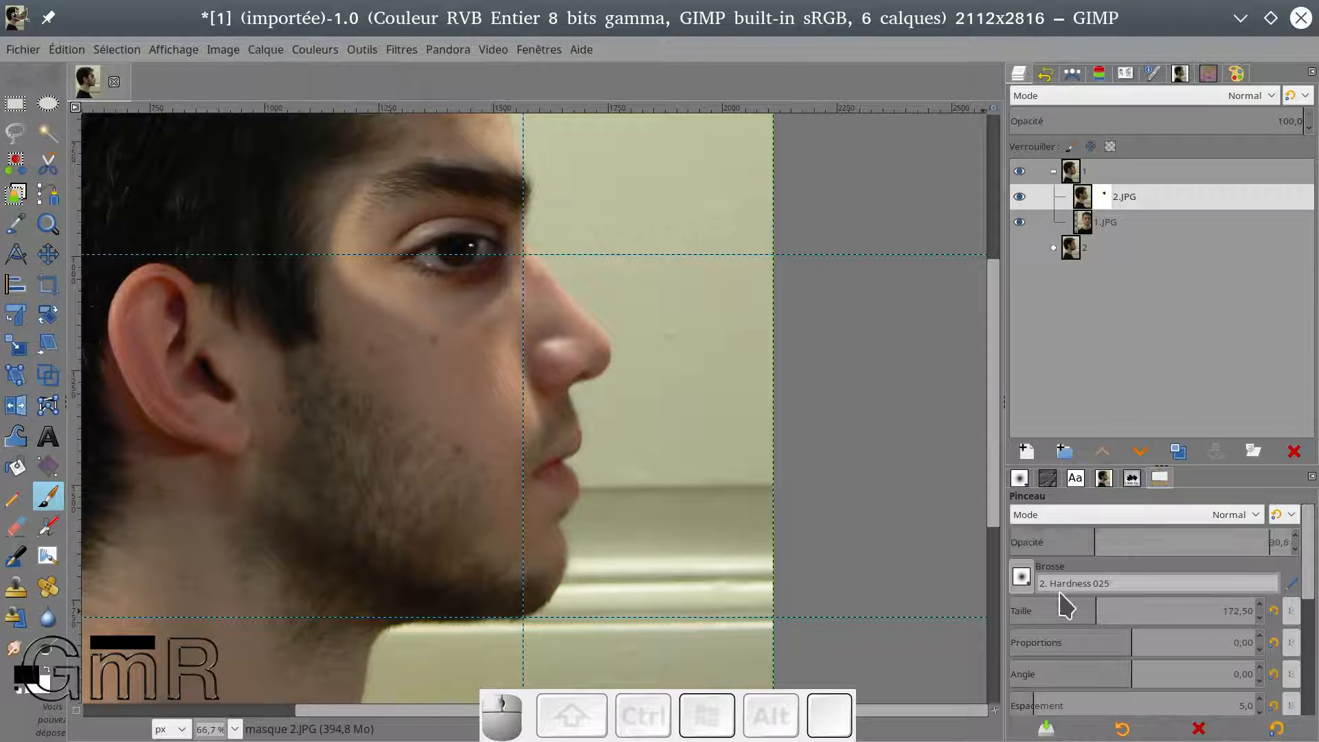
key("x")
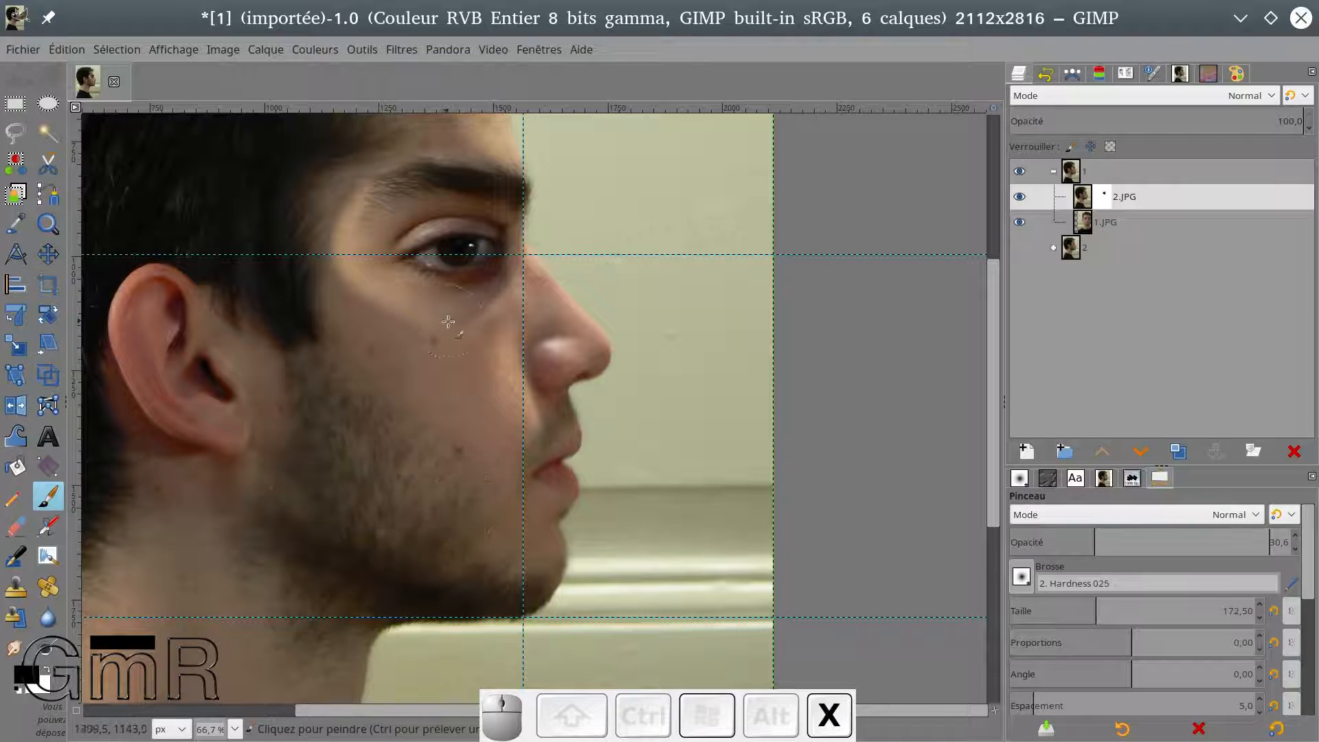
key("x")
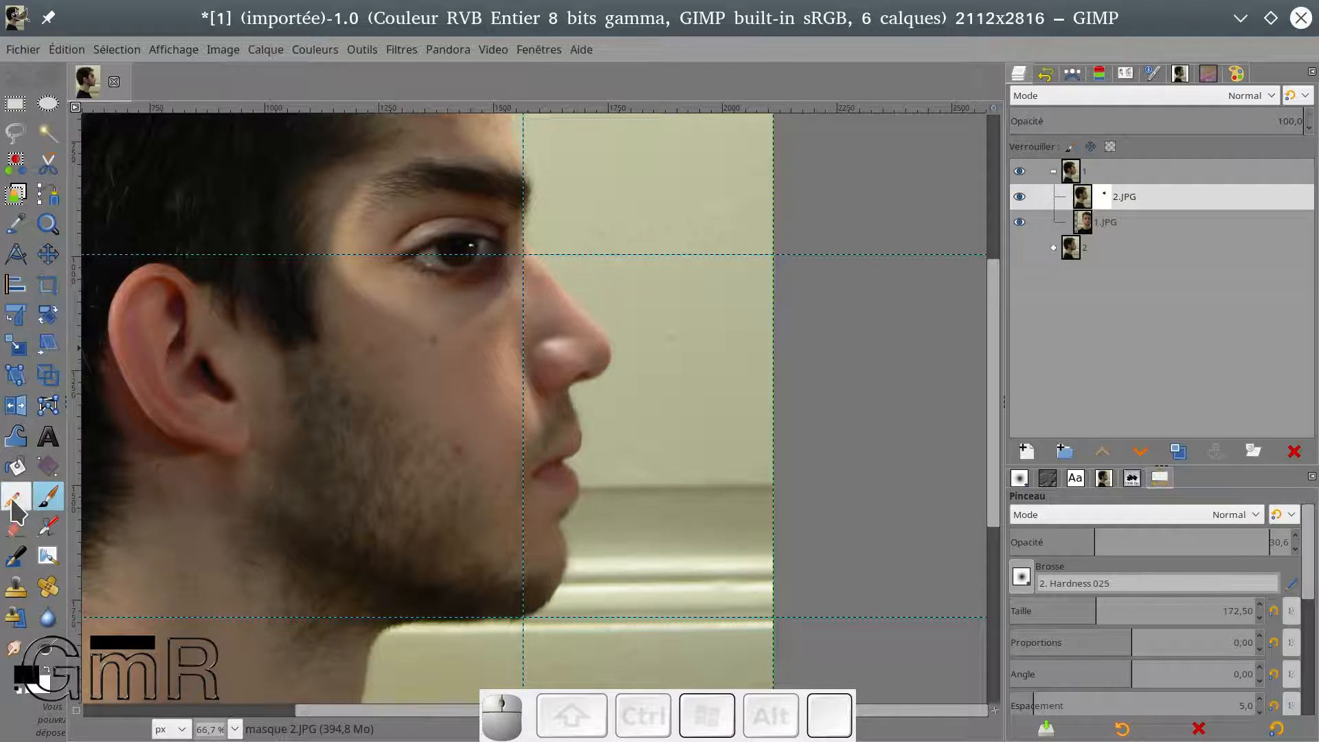
key("x")
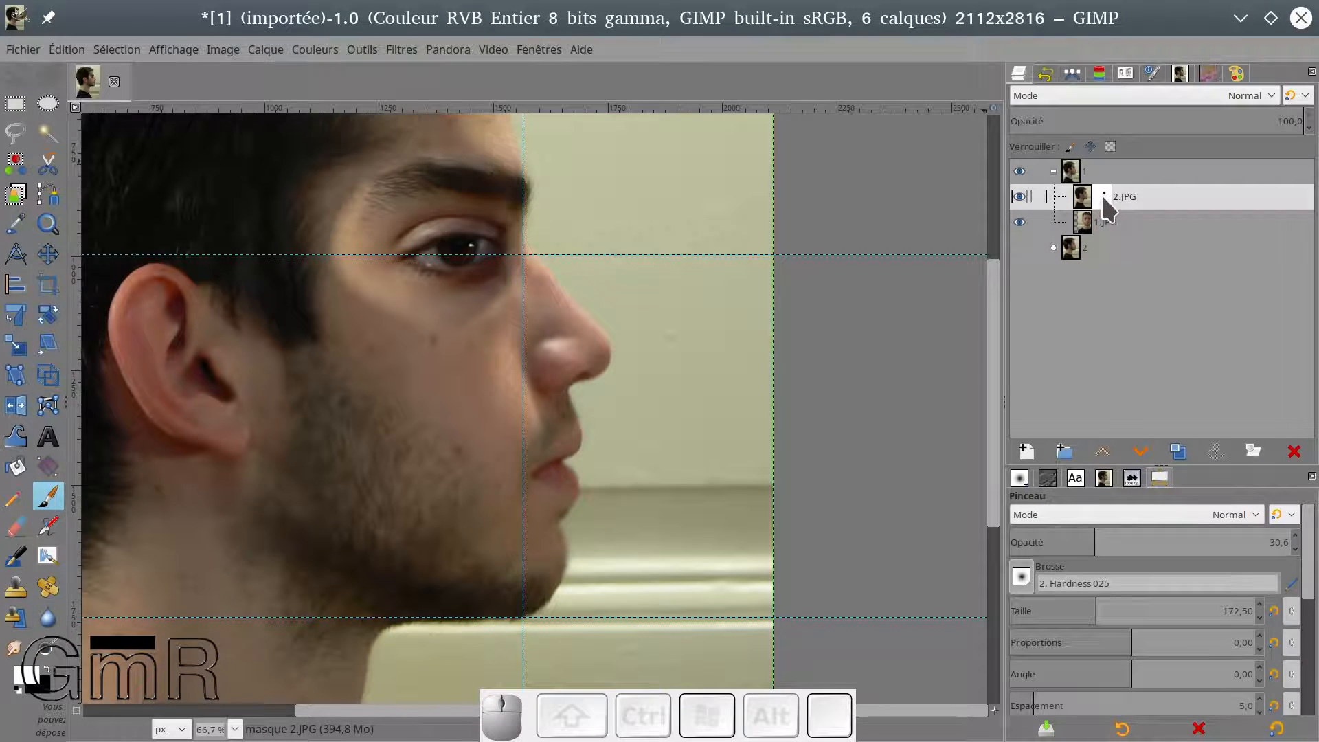
Paint white on the mask around the outer corner of the eye and the upper cheek to soften the transition.
mouse_move(354, 282)
left_mouse_down()
mouse_move(343, 193)
mouse_move(334, 221)
mouse_move(432, 304)
left_mouse_up()
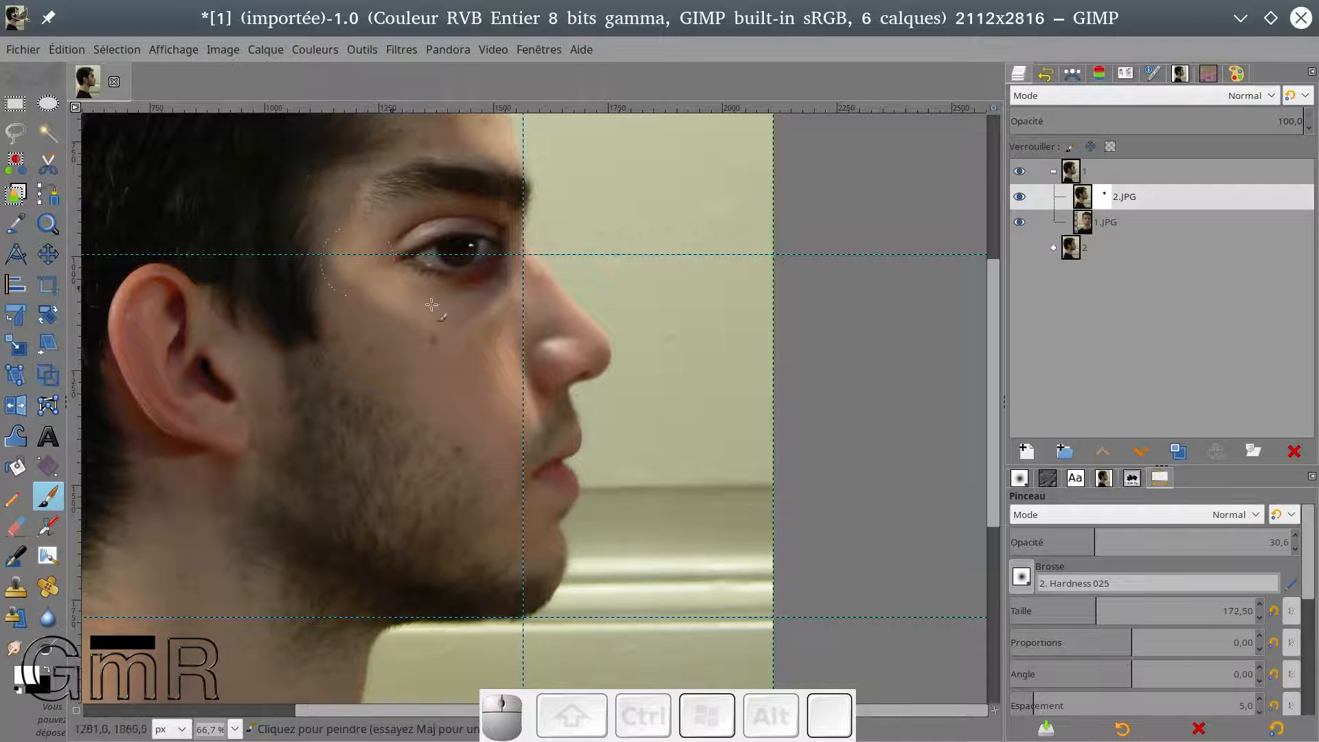
mouse_move(350, 264)
left_mouse_down()
mouse_move(337, 196)
mouse_move(334, 209)
mouse_move(448, 121)
mouse_move(449, 132)
mouse_move(331, 185)
mouse_move(334, 246)
mouse_move(354, 283)
mouse_move(405, 329)
mouse_move(432, 329)
mouse_move(408, 331)
mouse_move(387, 308)
left_mouse_up()
left_click(337, 199)
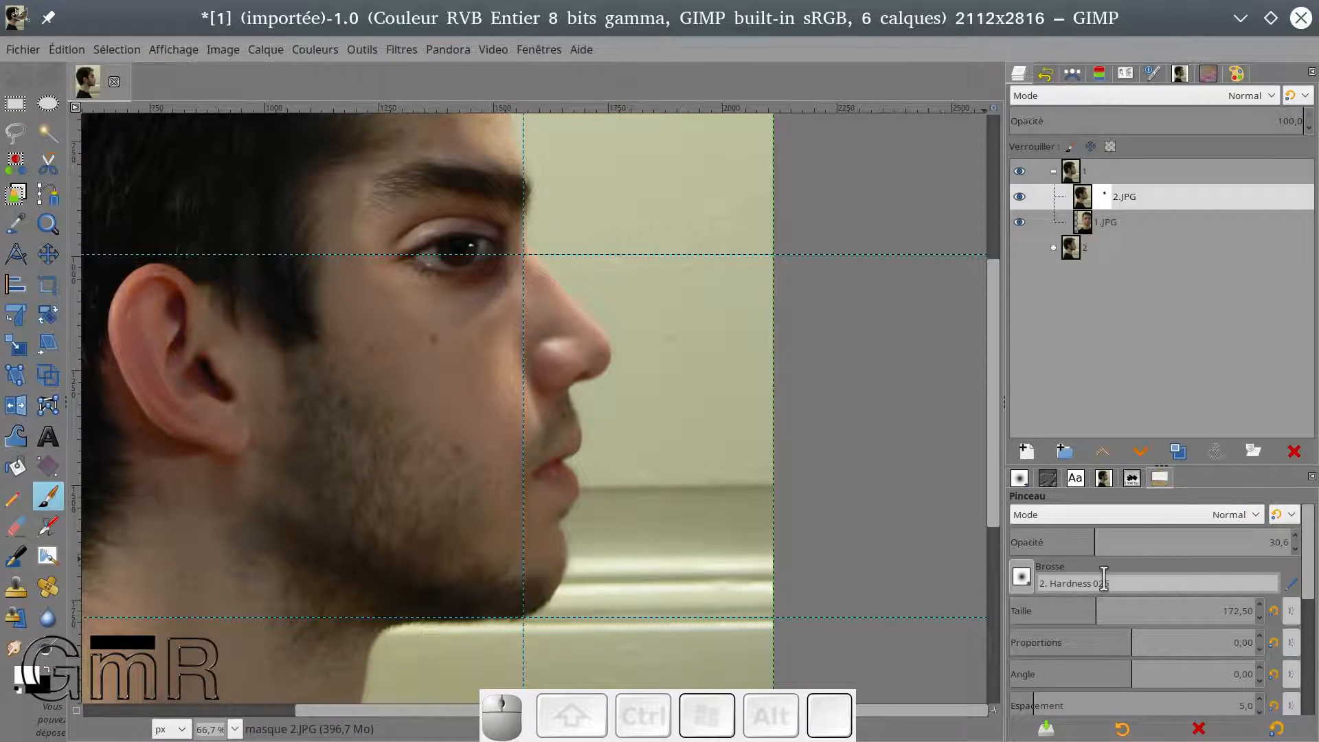
left_click(1027, 578)
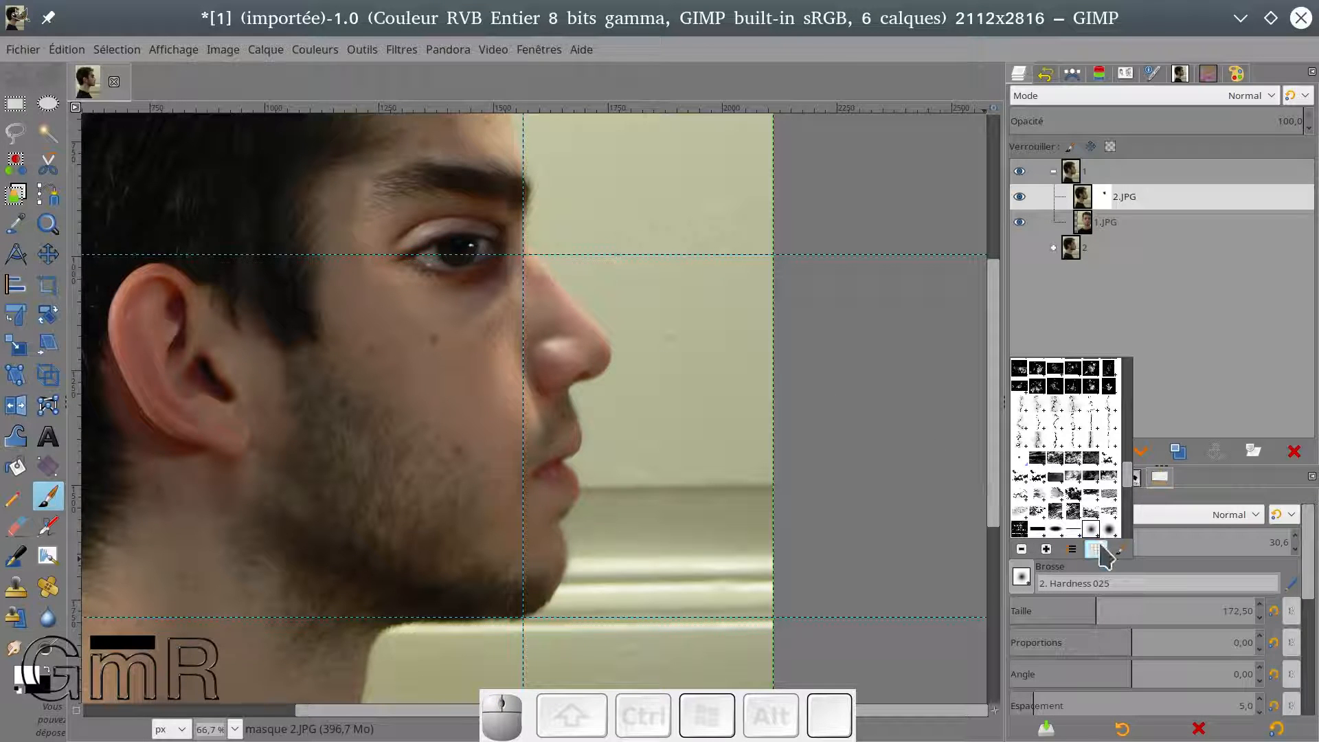
left_click(1022, 577)
mouse_move(452, 337)
left_mouse_down()
mouse_move(372, 288)
mouse_move(335, 206)
left_mouse_up()
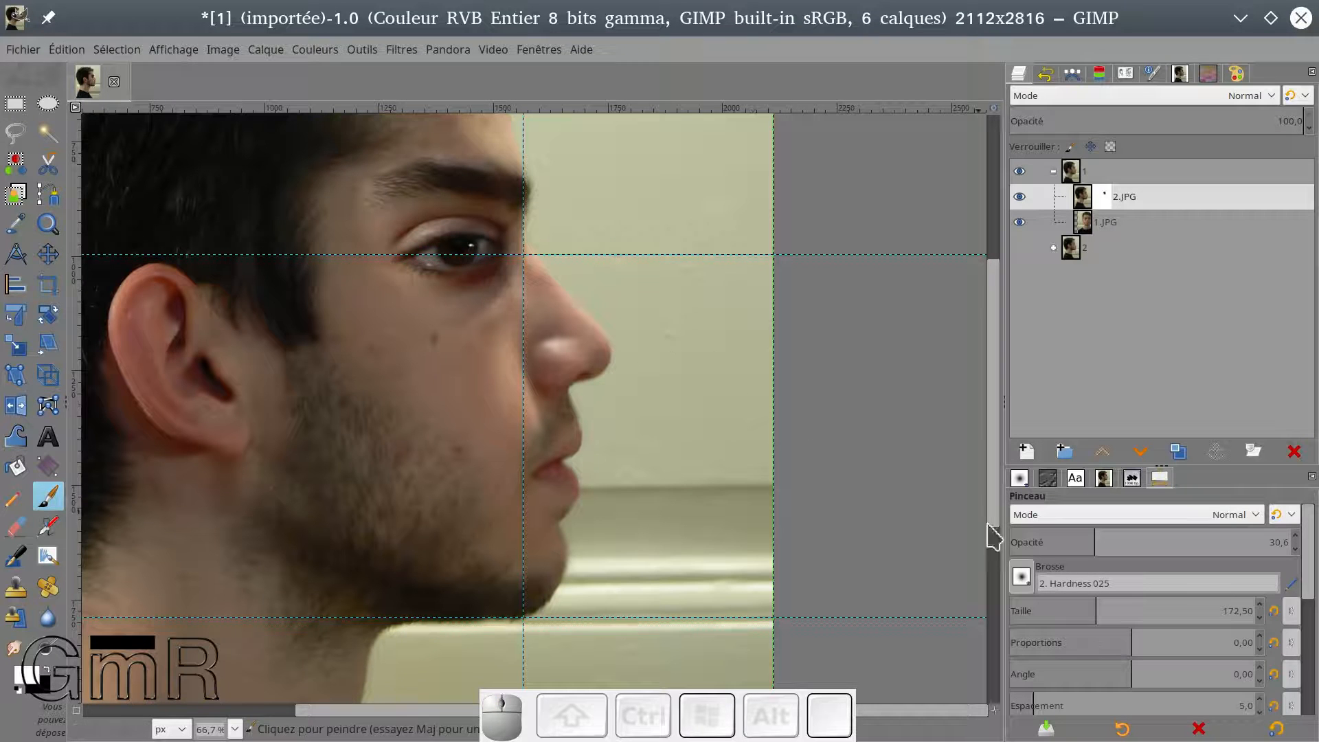
Reduce the brush size to 33.97 and paint fine white strokes on the mask beside the eyebrow and outer eye corner.
left_click(1043, 608)
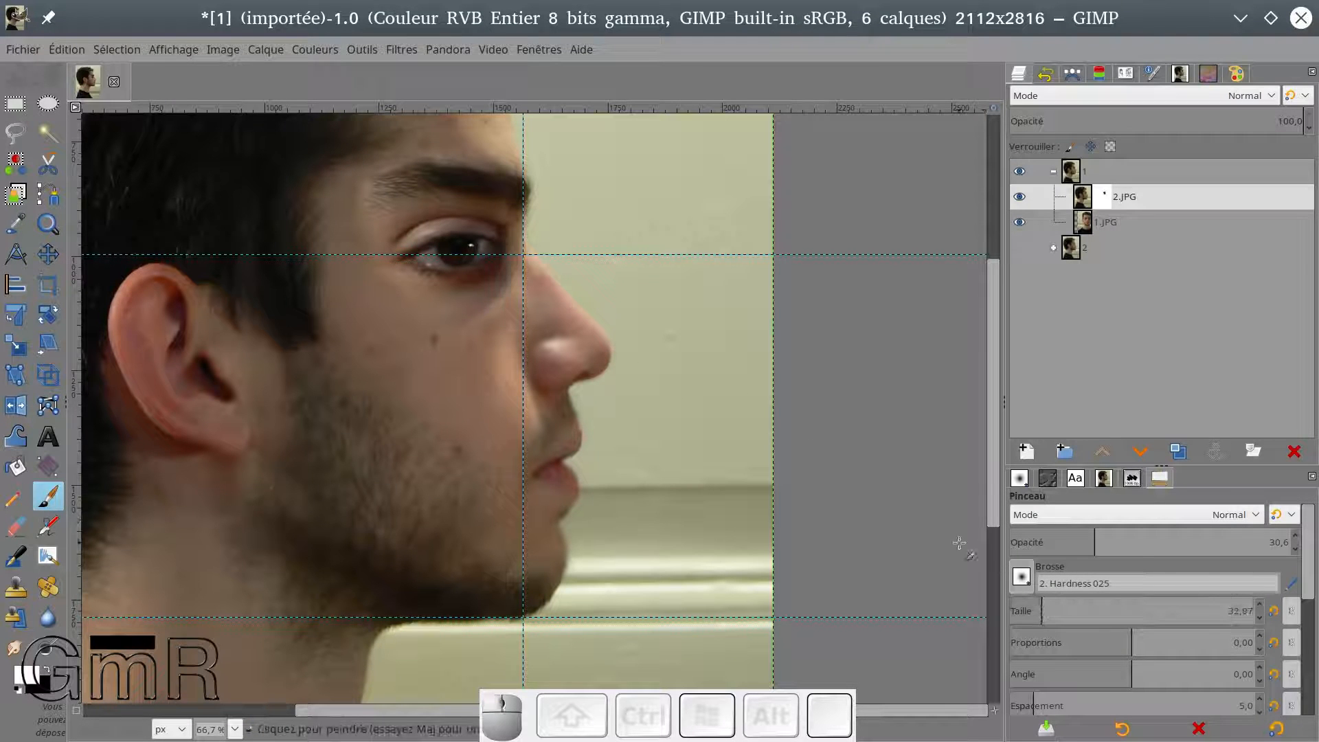
scroll(356, 354, "up", 5)
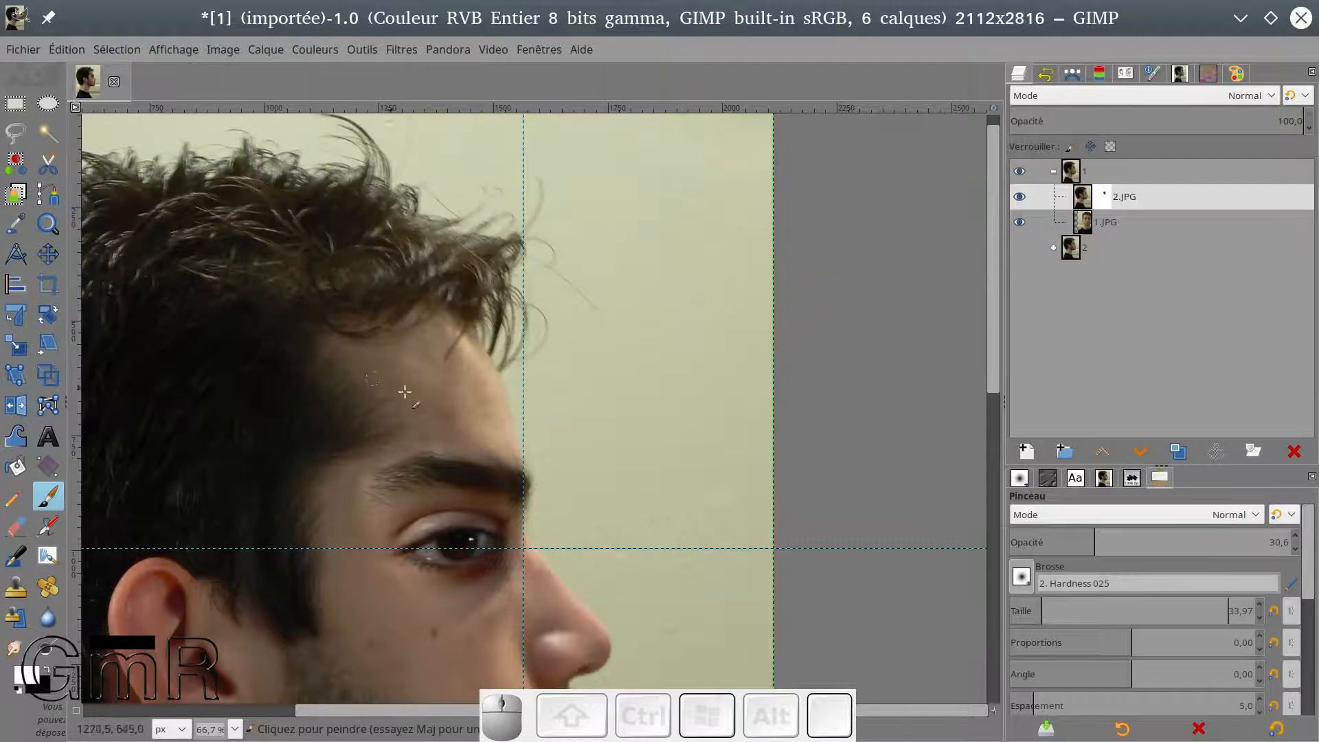
scroll(405, 392, "down", 3)
scroll(382, 416, "up", 1, "ctrl")
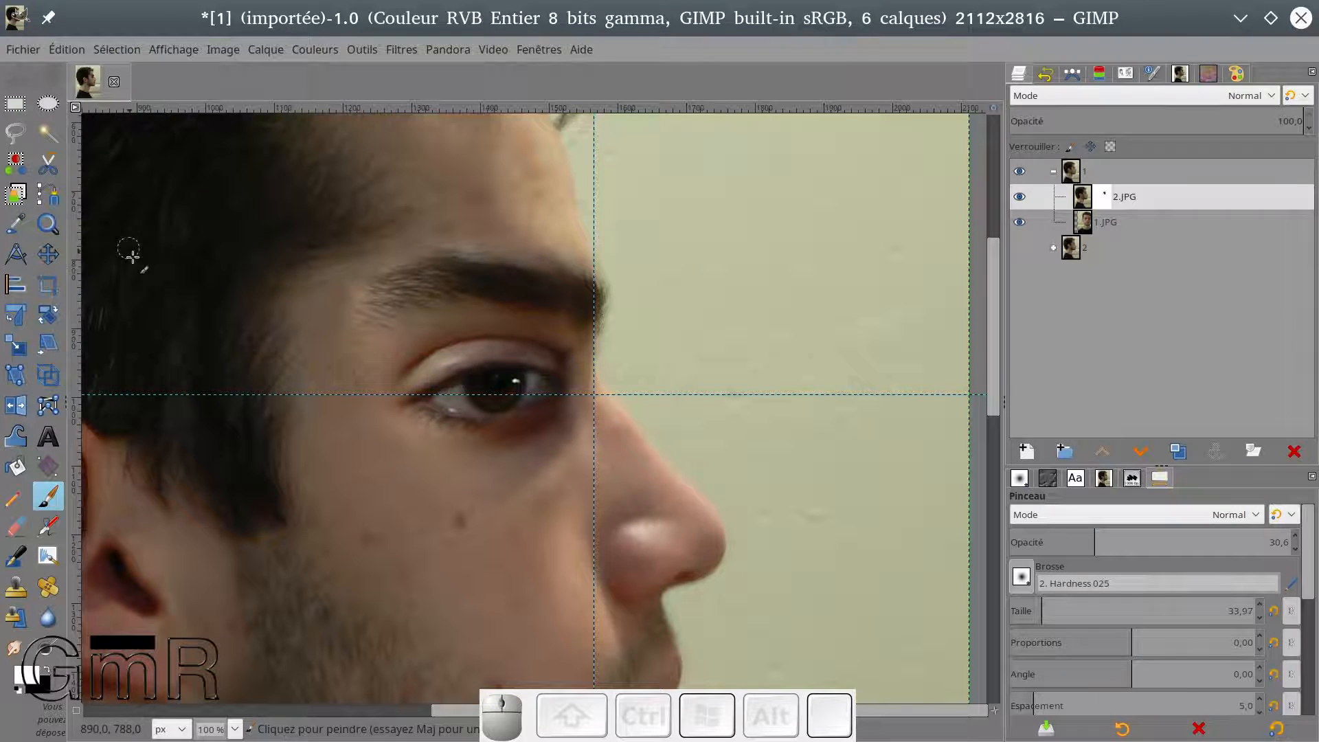
left_click_drag(353, 291, 346, 304)
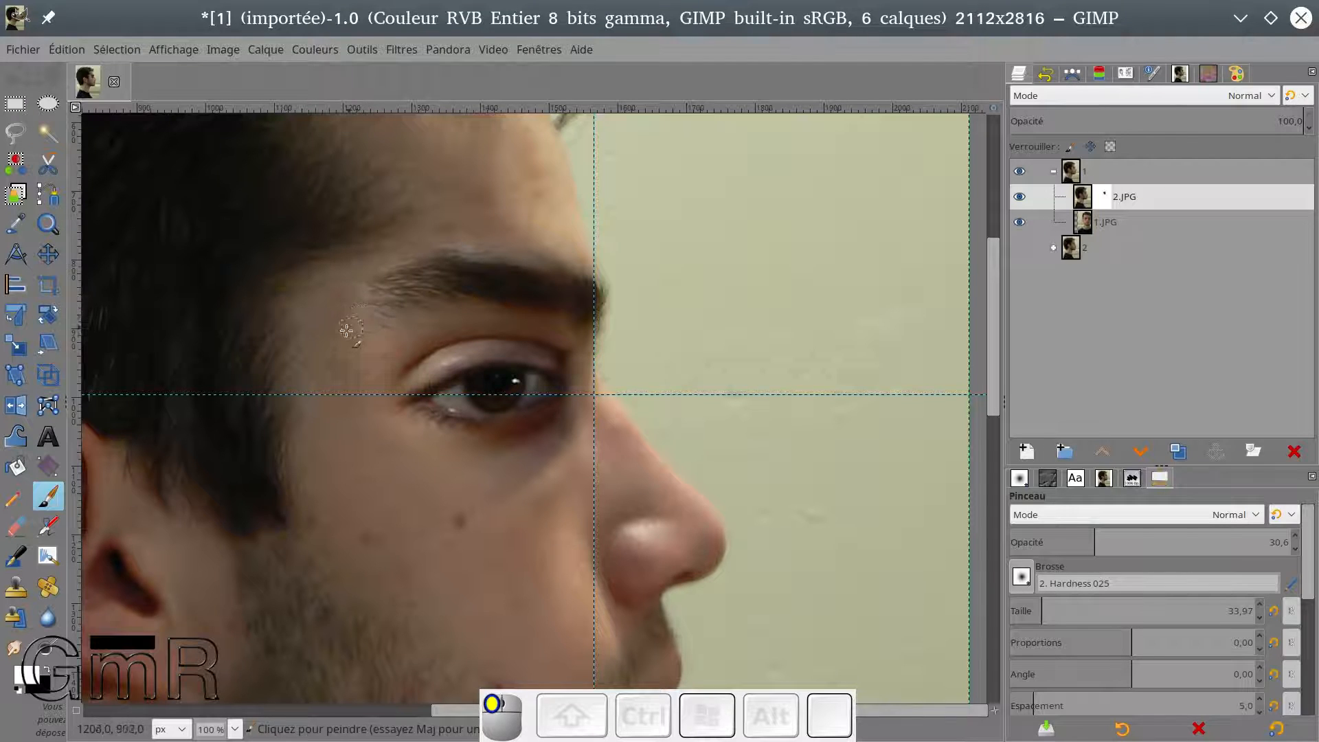
mouse_move(335, 371)
left_mouse_down()
mouse_move(377, 367)
mouse_move(345, 375)
left_mouse_up()
left_click_drag(418, 458, 369, 406)
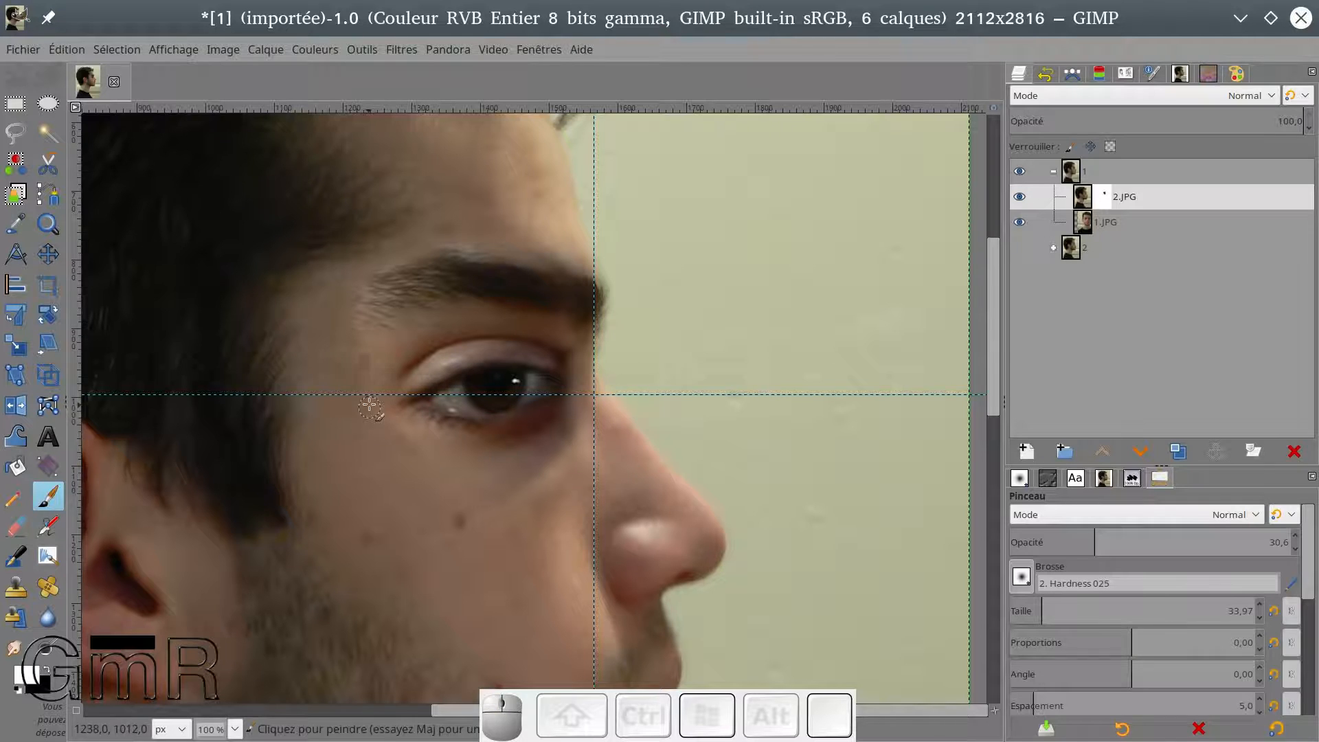
Set the brush size to 98.81 and blend the mask edge on the temple, above the eyebrow and under the eye.
left_click_drag(1051, 605, 1071, 605)
mouse_move(403, 474)
left_mouse_down()
mouse_move(384, 441)
mouse_move(410, 449)
mouse_move(388, 442)
mouse_move(358, 373)
mouse_move(330, 356)
mouse_move(328, 319)
left_mouse_up()
mouse_move(529, 226)
left_mouse_down()
mouse_move(522, 214)
mouse_move(517, 227)
left_mouse_up()
left_click_drag(424, 476, 415, 465)
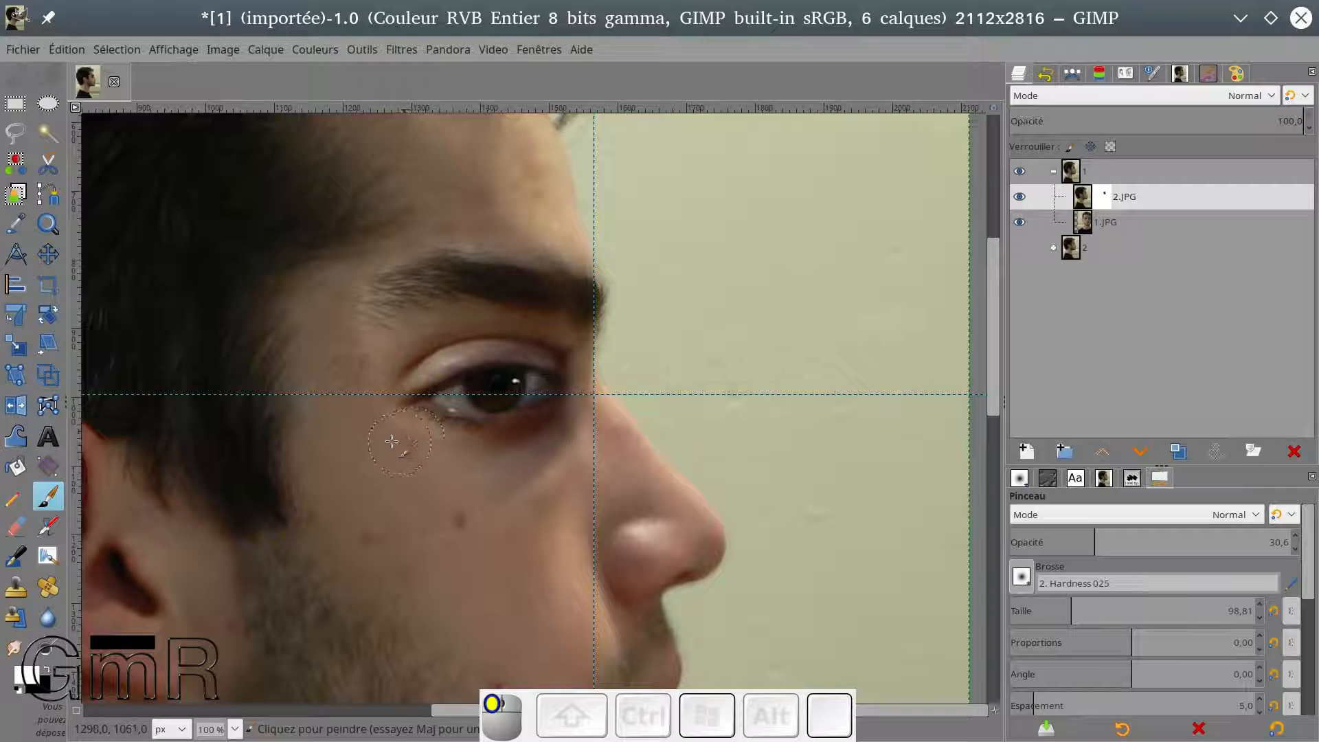
mouse_move(380, 423)
left_mouse_down()
mouse_move(439, 449)
mouse_move(430, 461)
mouse_move(376, 374)
mouse_move(356, 373)
mouse_move(362, 357)
mouse_move(348, 372)
mouse_move(399, 345)
mouse_move(337, 388)
mouse_move(338, 358)
mouse_move(369, 352)
mouse_move(343, 352)
mouse_move(305, 309)
left_mouse_up()
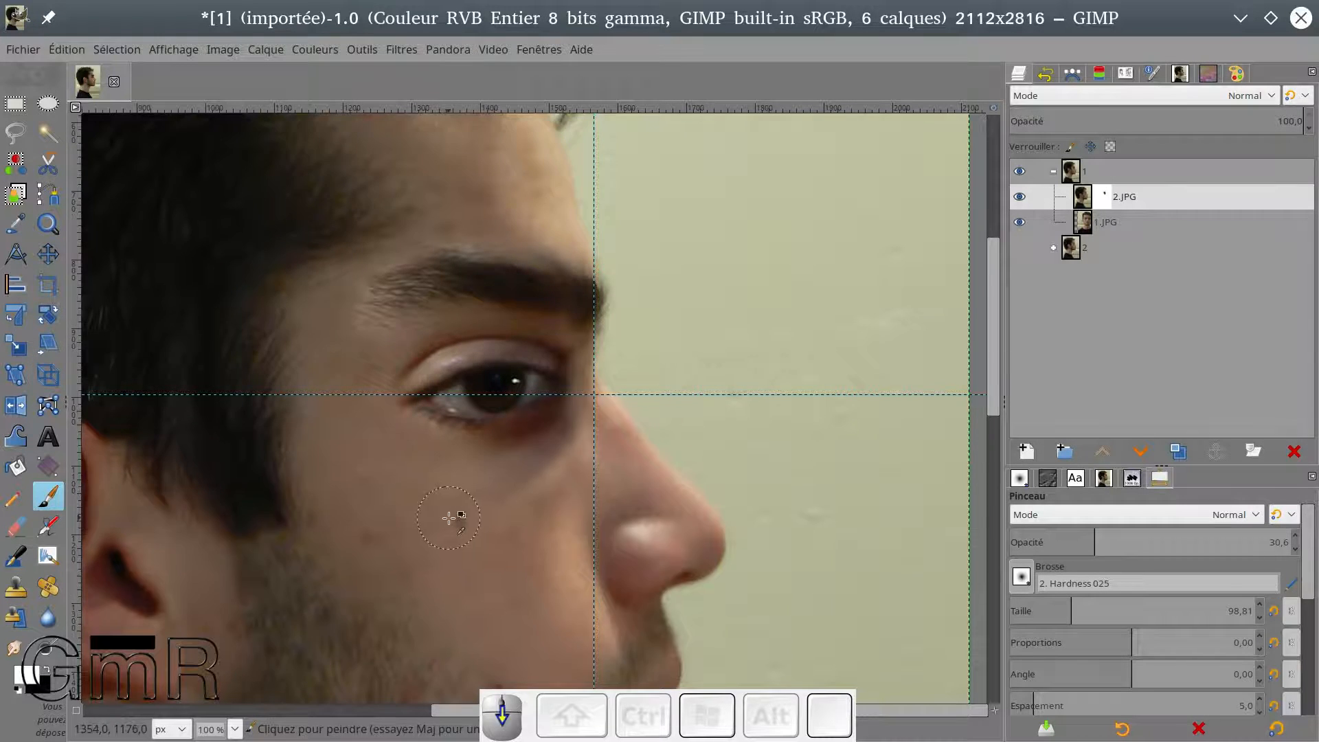
Save the image as 1.xcf in the rushs folder, replacing the existing file.
scroll(451, 517, "down", 2, "ctrl")
scroll(471, 512, "down", 1)
scroll(471, 511, "up", 1)
scroll(471, 511, "down", 1, "ctrl")
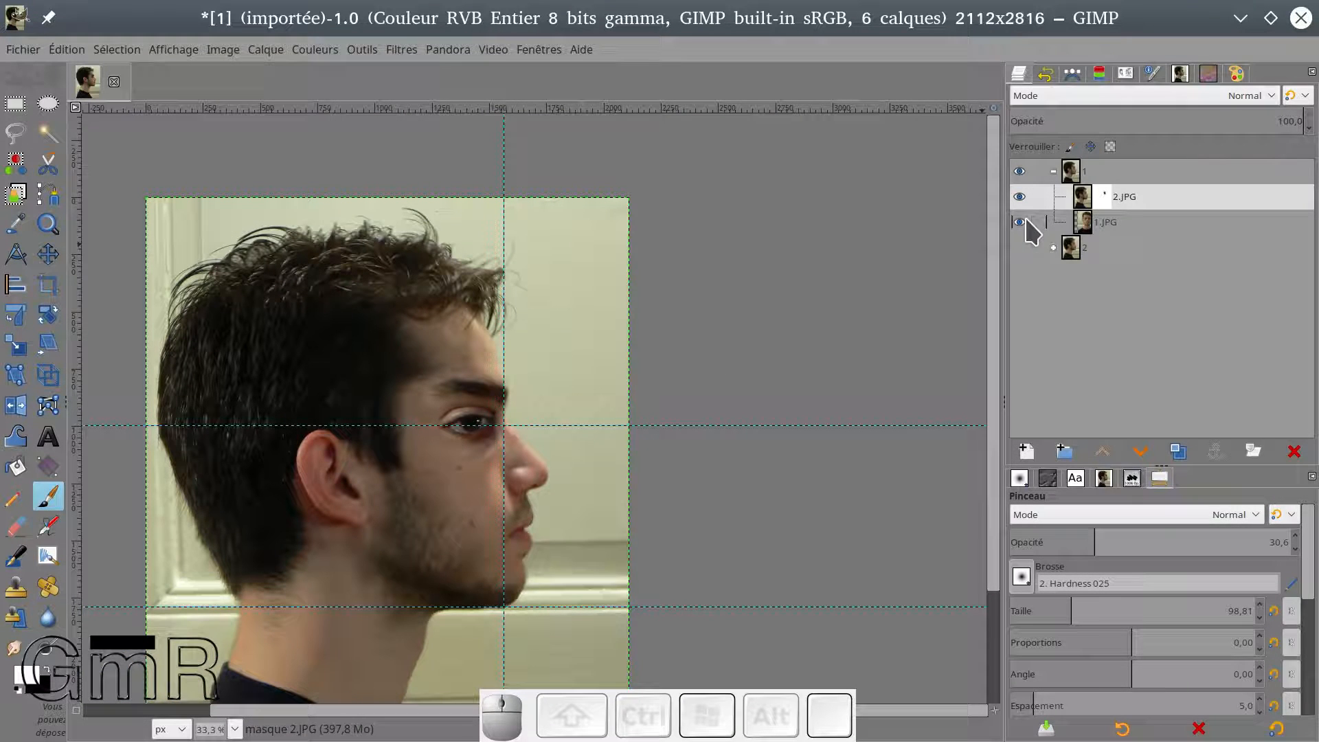
scroll(465, 396, "down", 2)
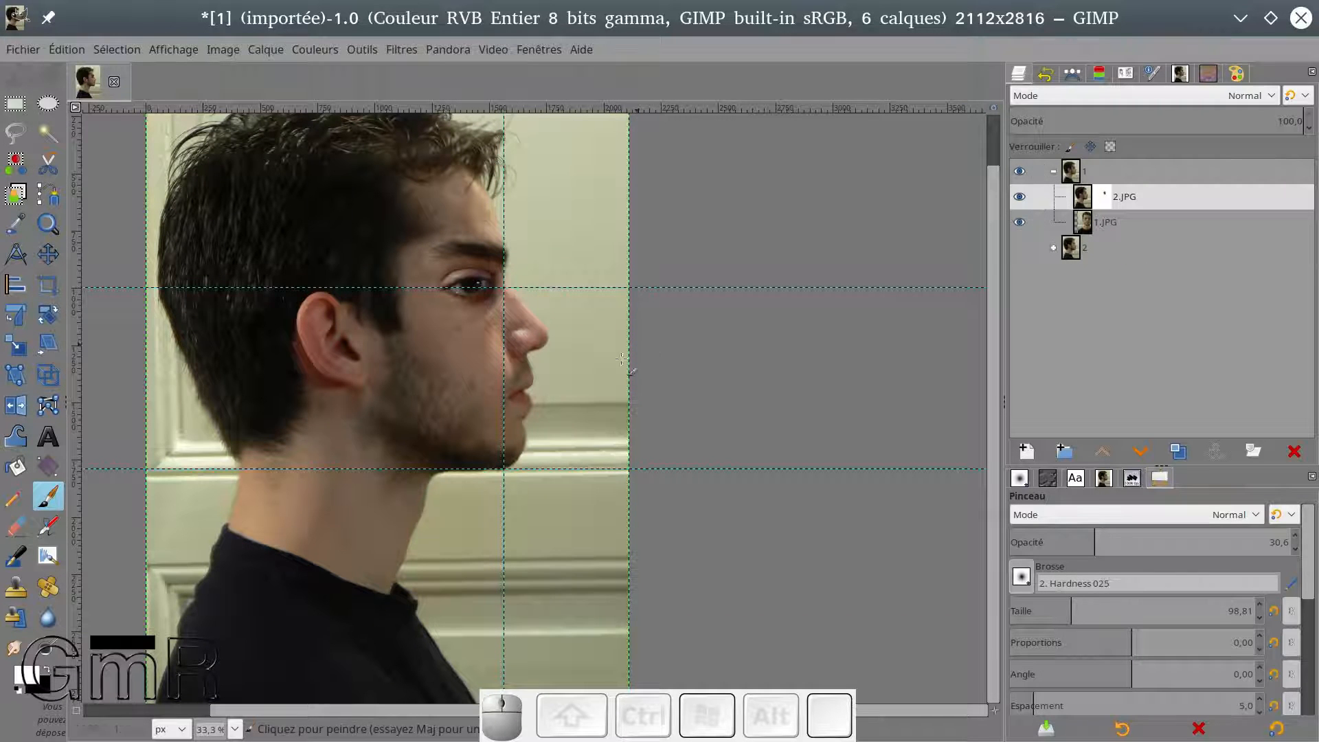
scroll(343, 354, "up", 1)
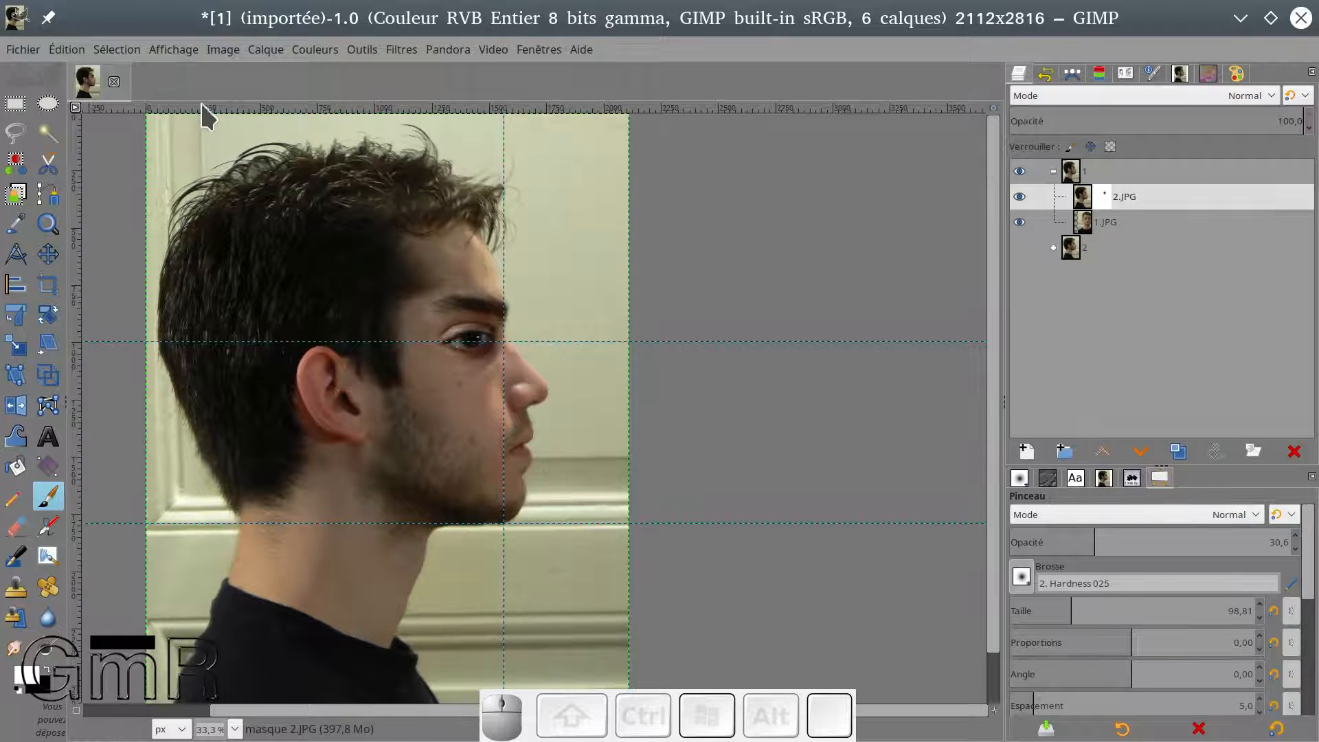
left_click(29, 49)
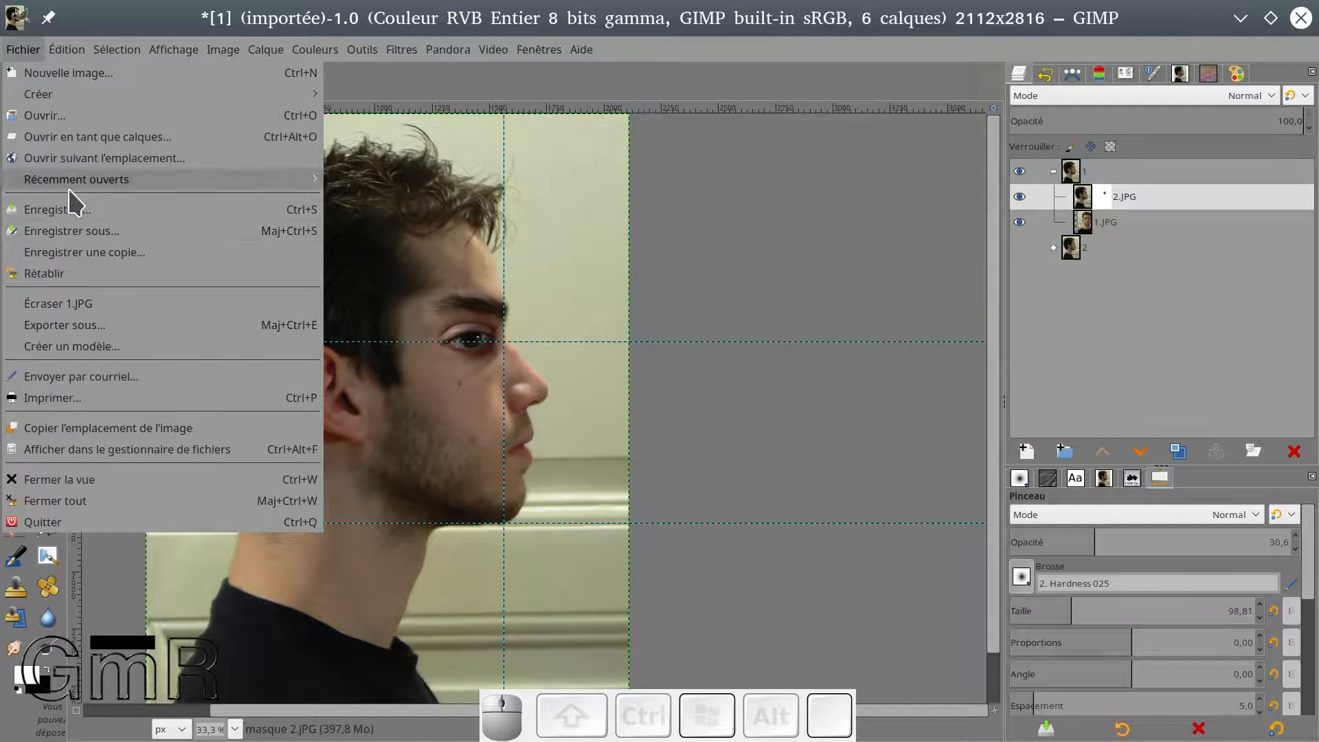
left_click(69, 210)
left_click(143, 146)
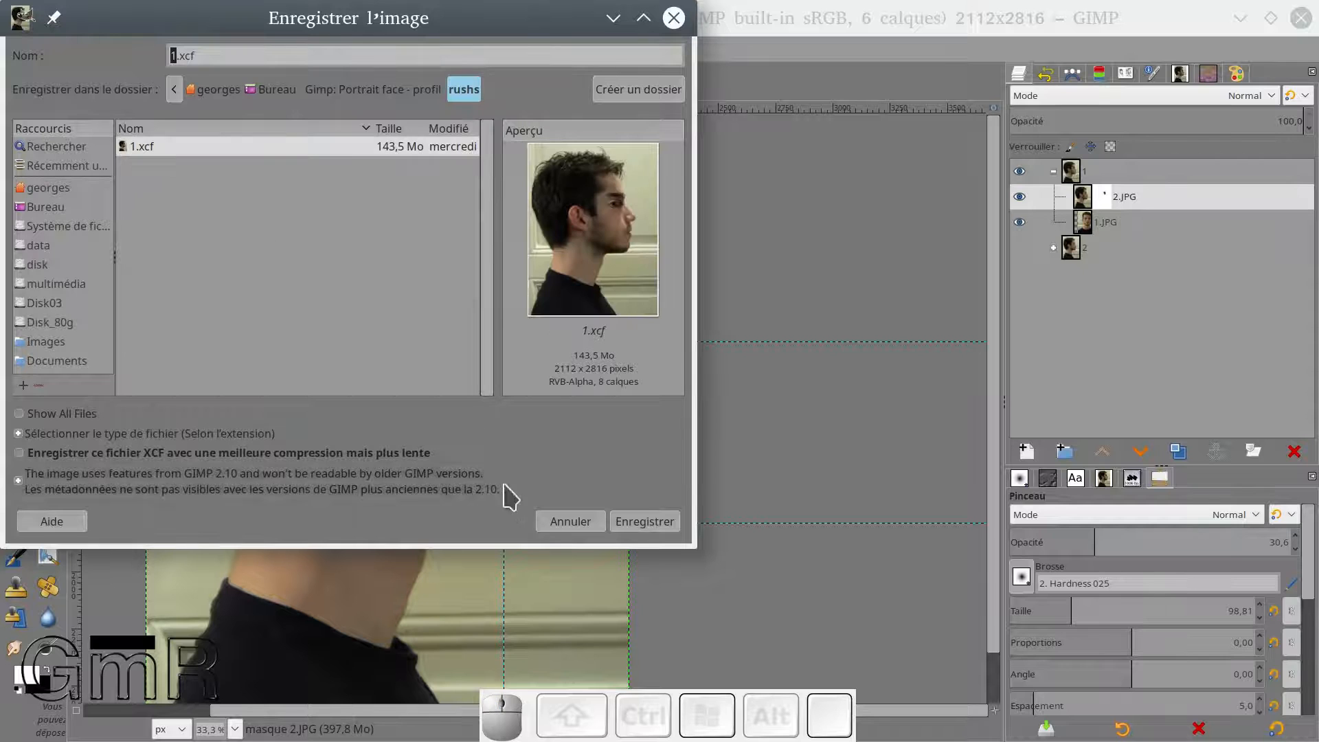
left_click(652, 523)
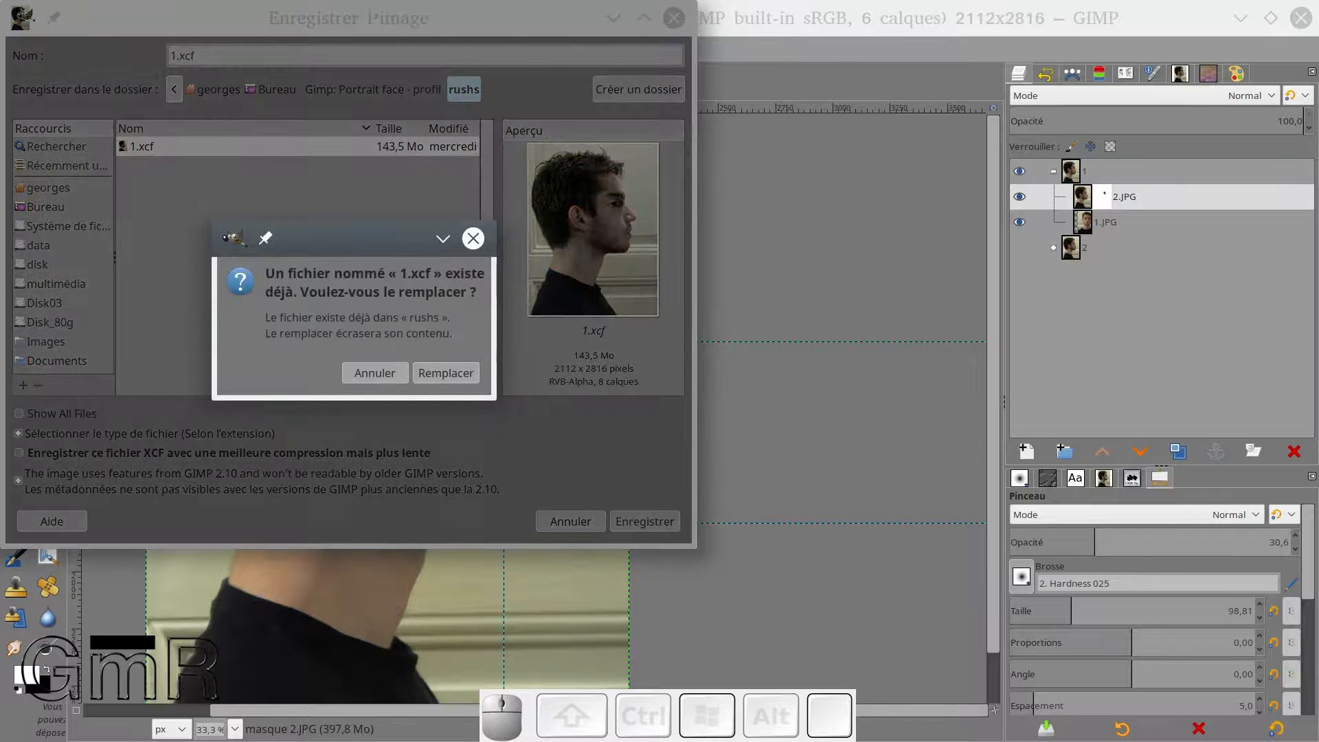
left_click(448, 373)
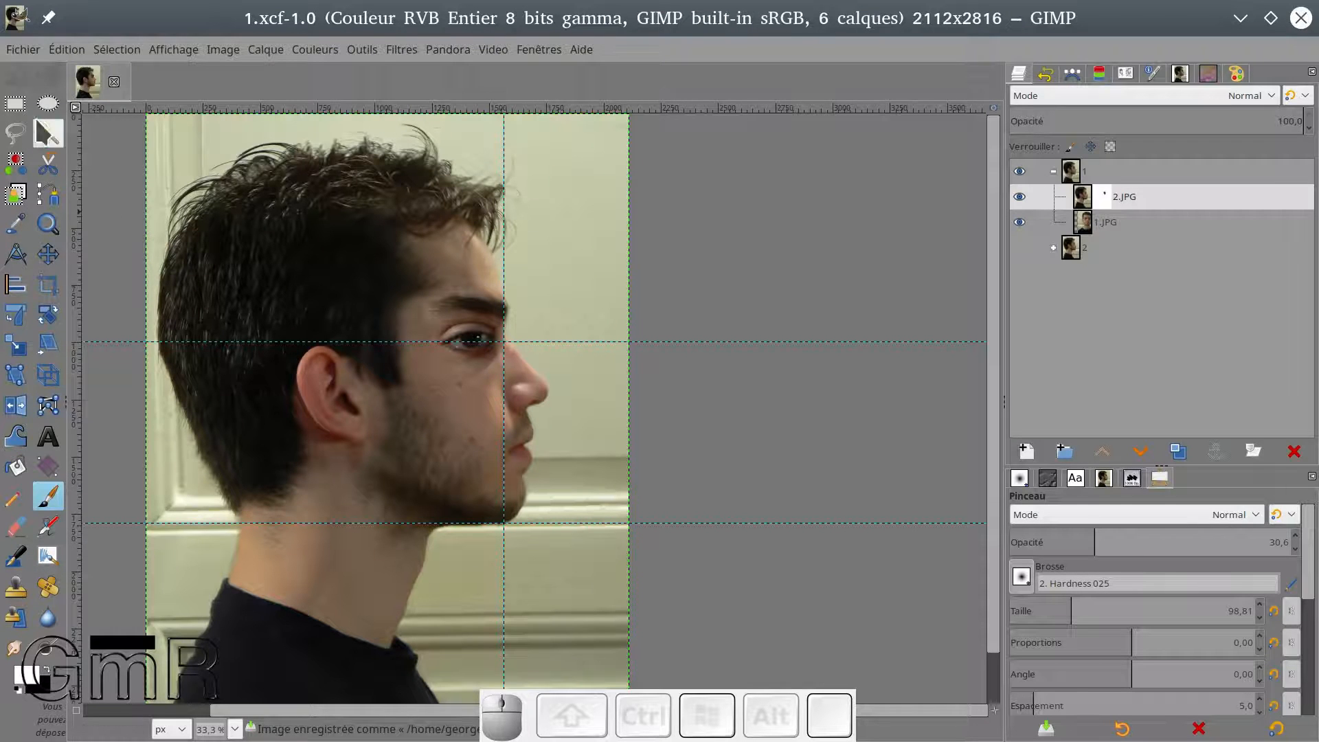
left_click(29, 48)
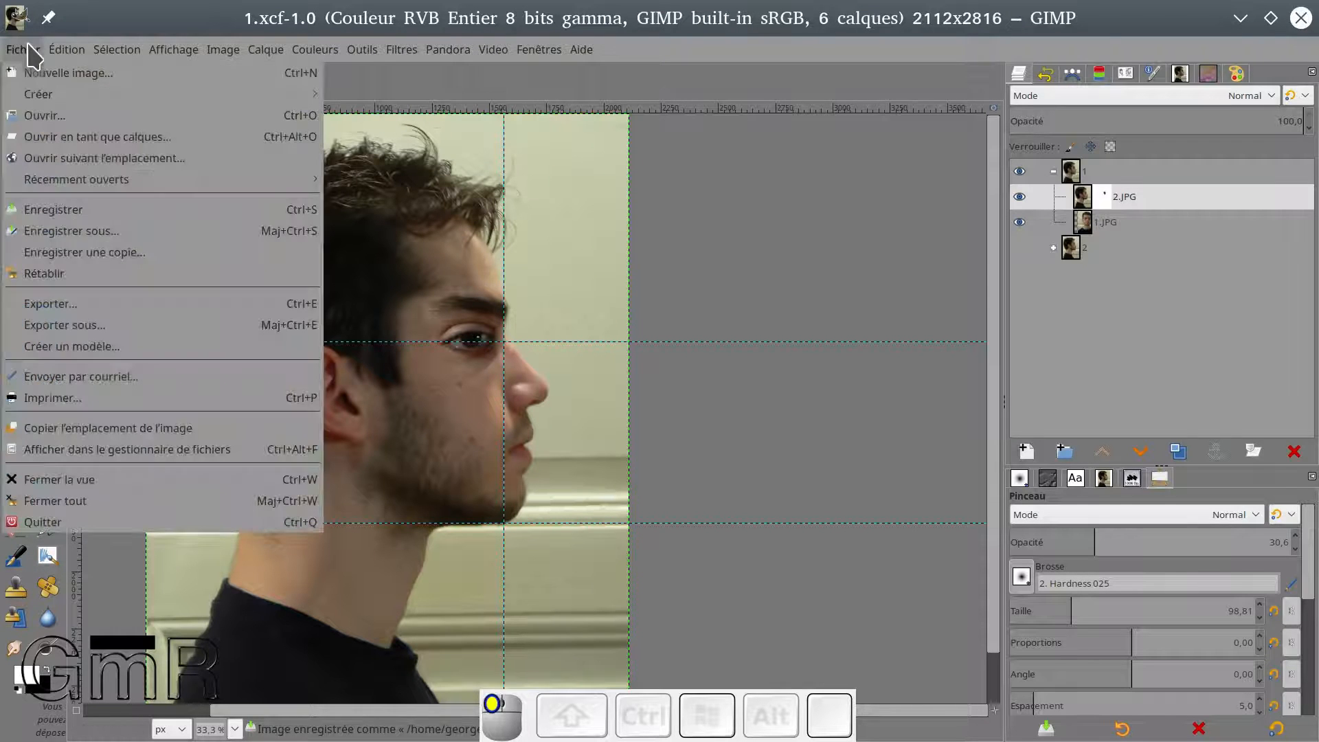
left_click(80, 303)
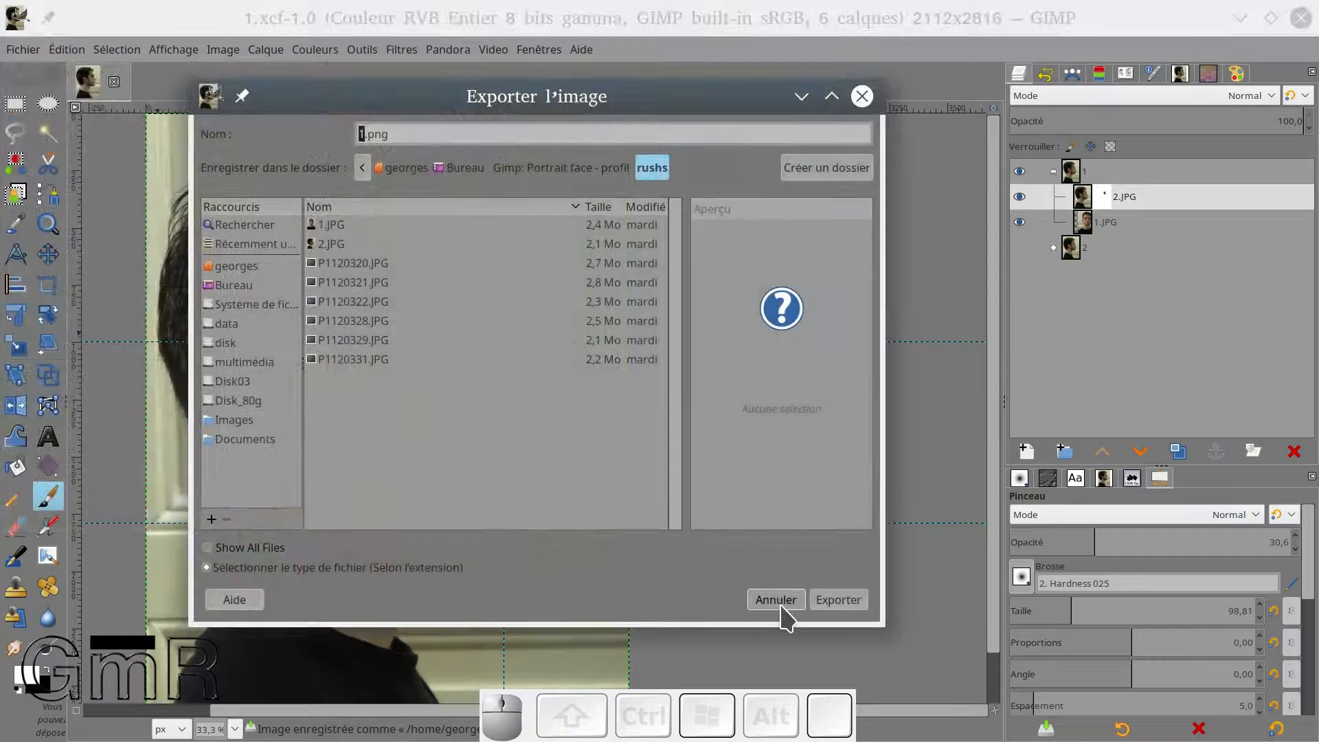
left_click(779, 603)
Start an Exposure adjustment on the 1.JPG layer and set its black level to 0.002.
scroll(450, 351, "up", 3)
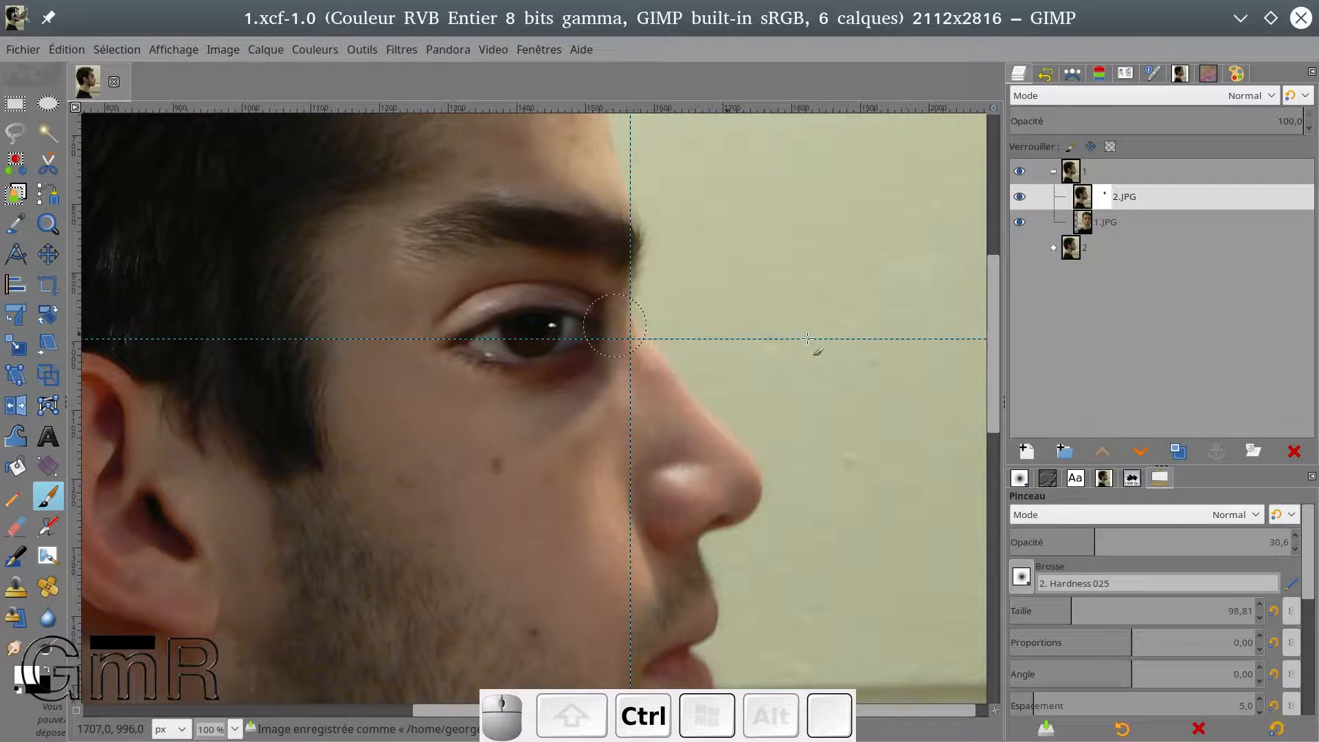
left_click_drag(437, 237, 428, 257)
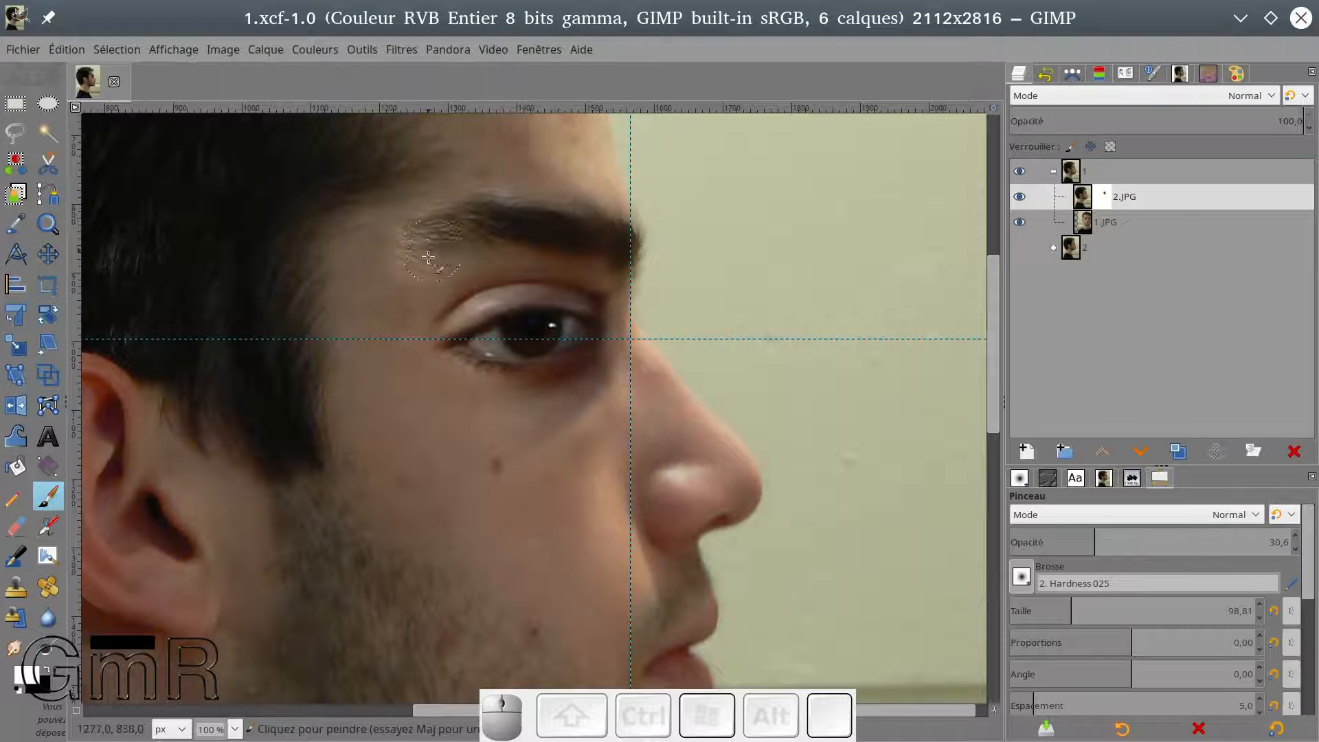
left_click(1087, 224)
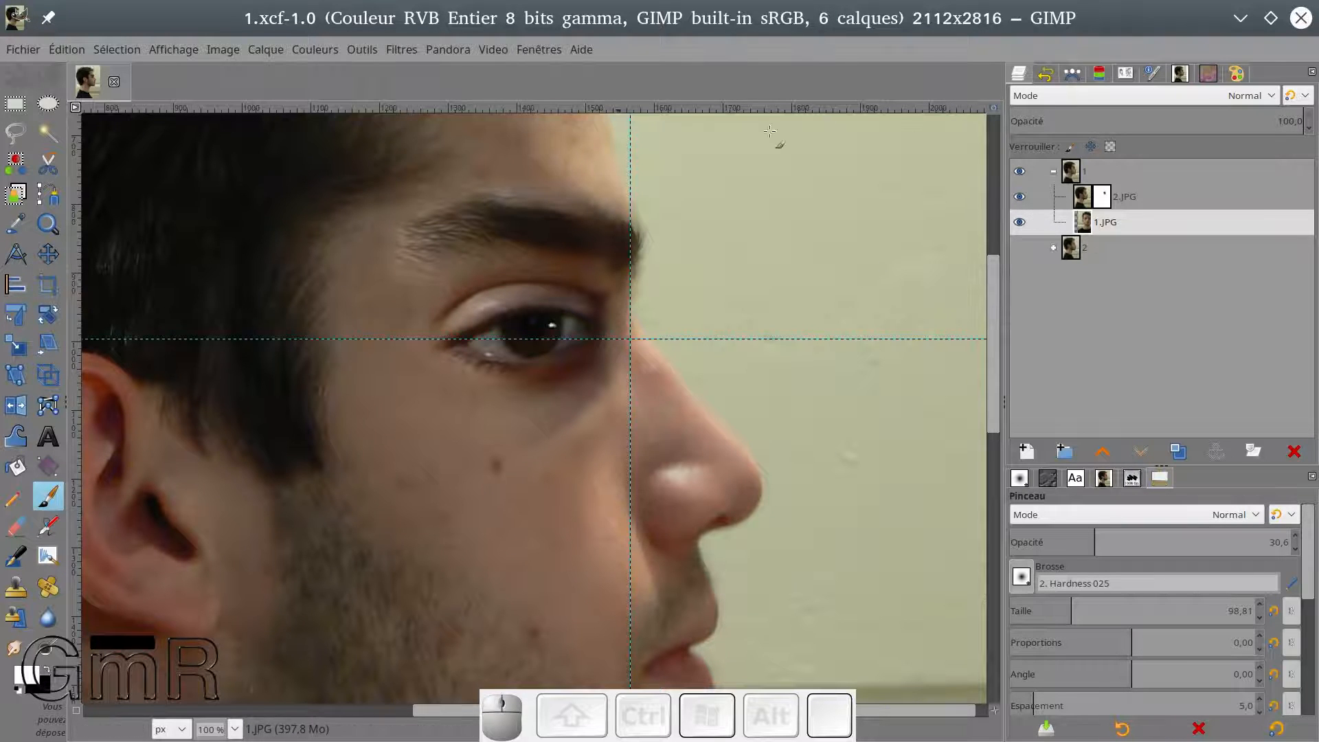
left_click(314, 52)
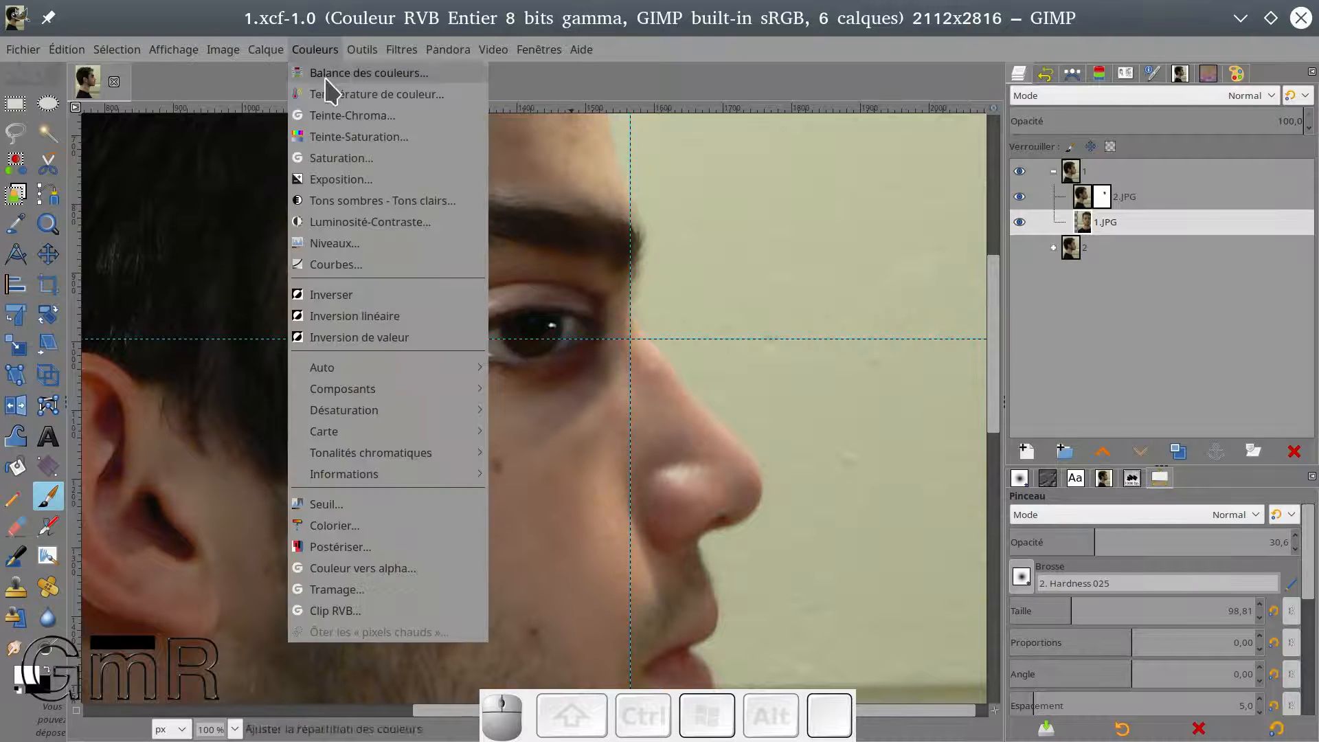
left_click(369, 180)
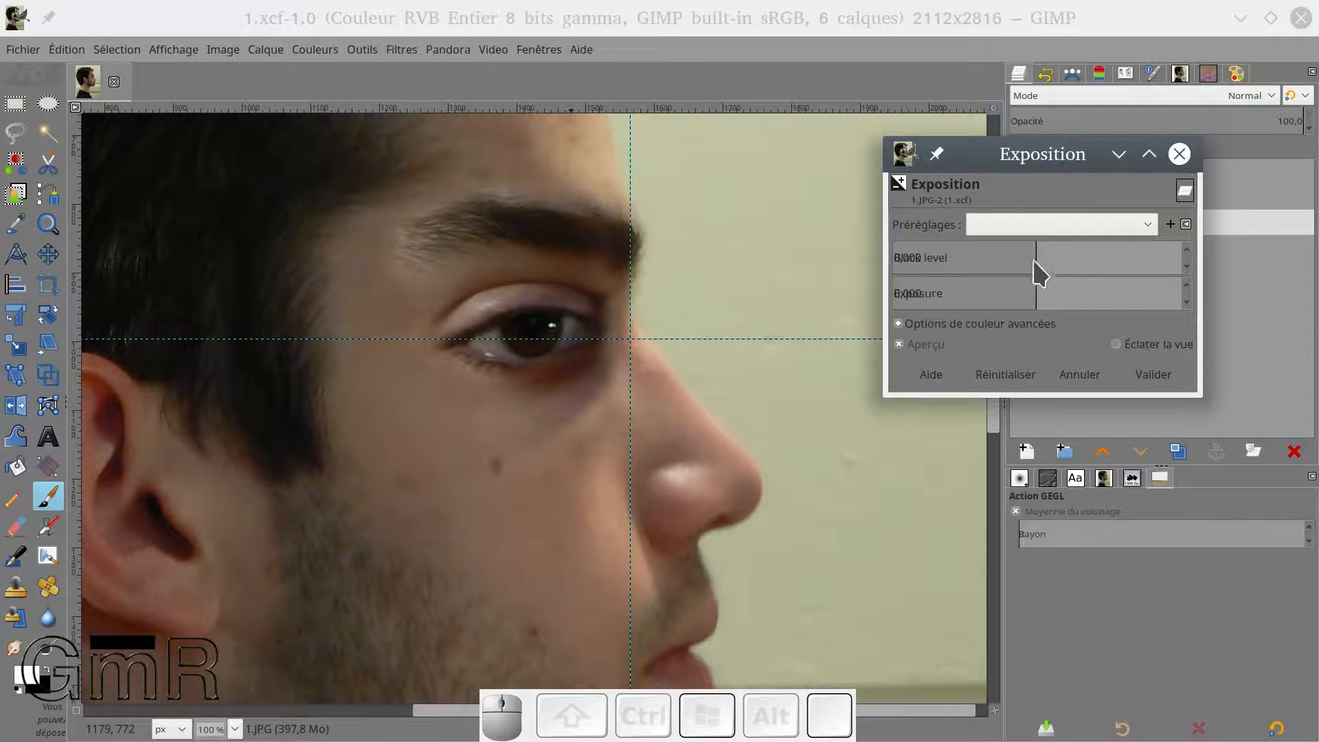
left_click_drag(1029, 261, 1048, 260)
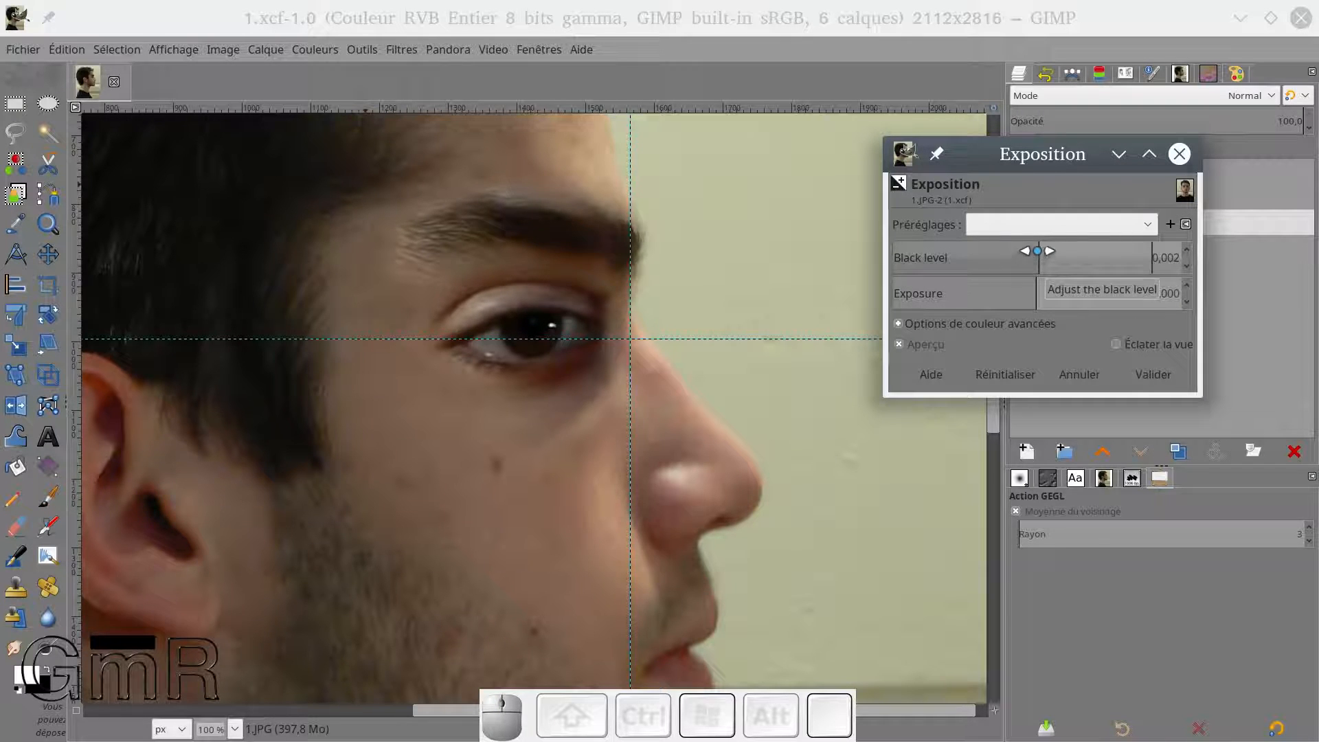
Set the exposure to -0.619 and apply the adjustment to match the eye area with the surrounding skin.
left_click_drag(1040, 257, 1025, 296)
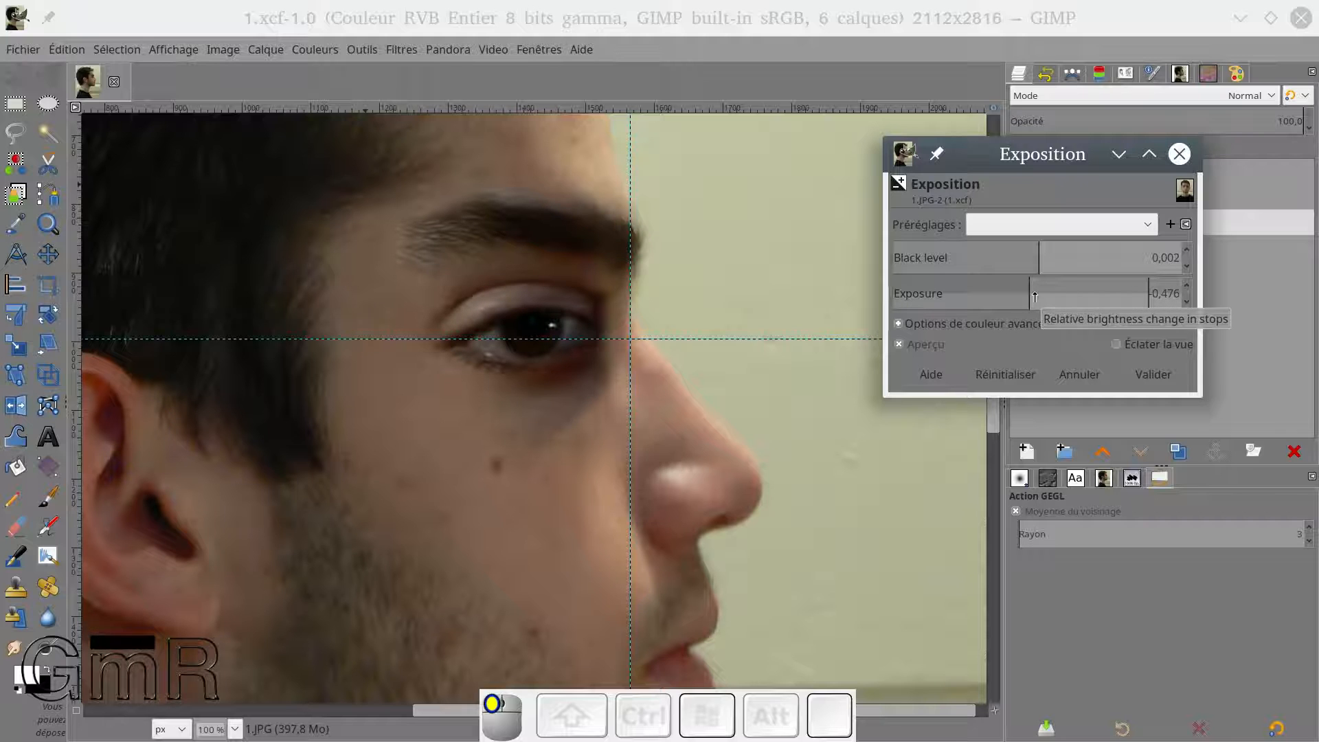
left_click_drag(1034, 297, 1017, 297)
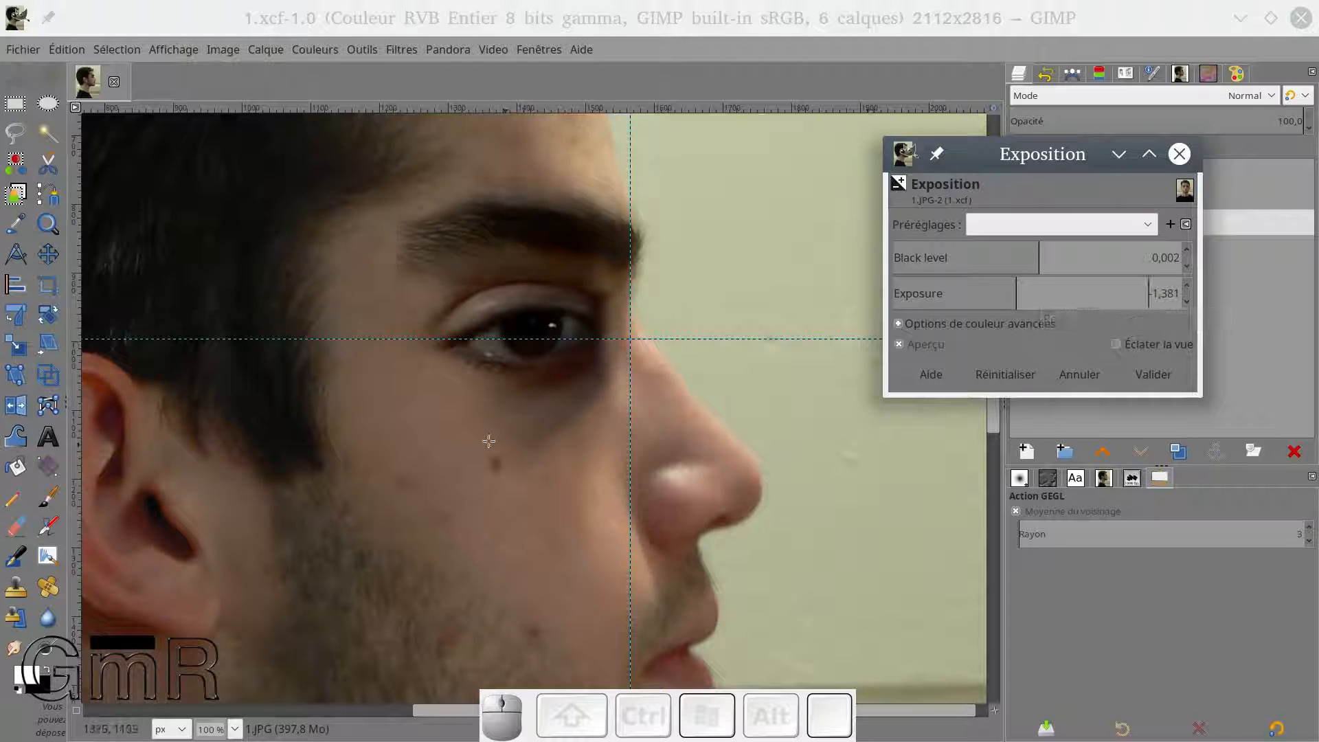
left_click(1028, 294)
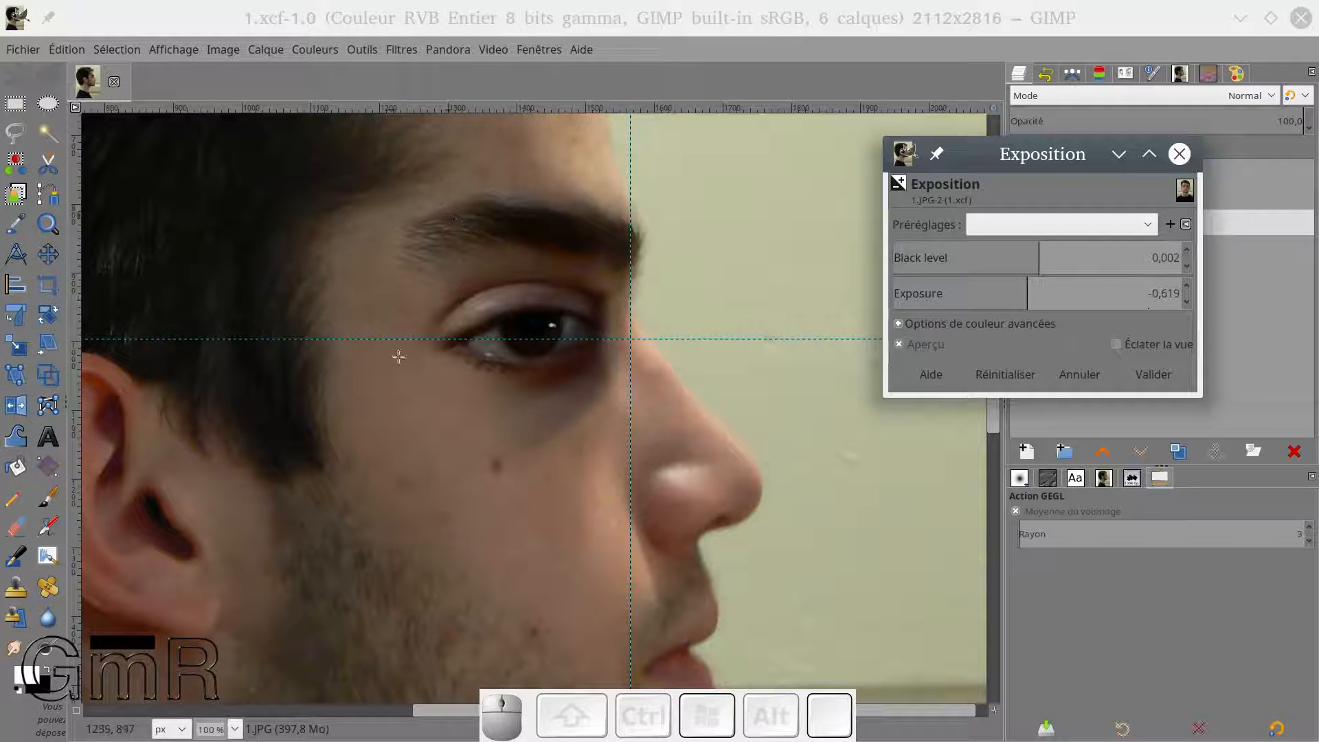
left_click(1146, 375)
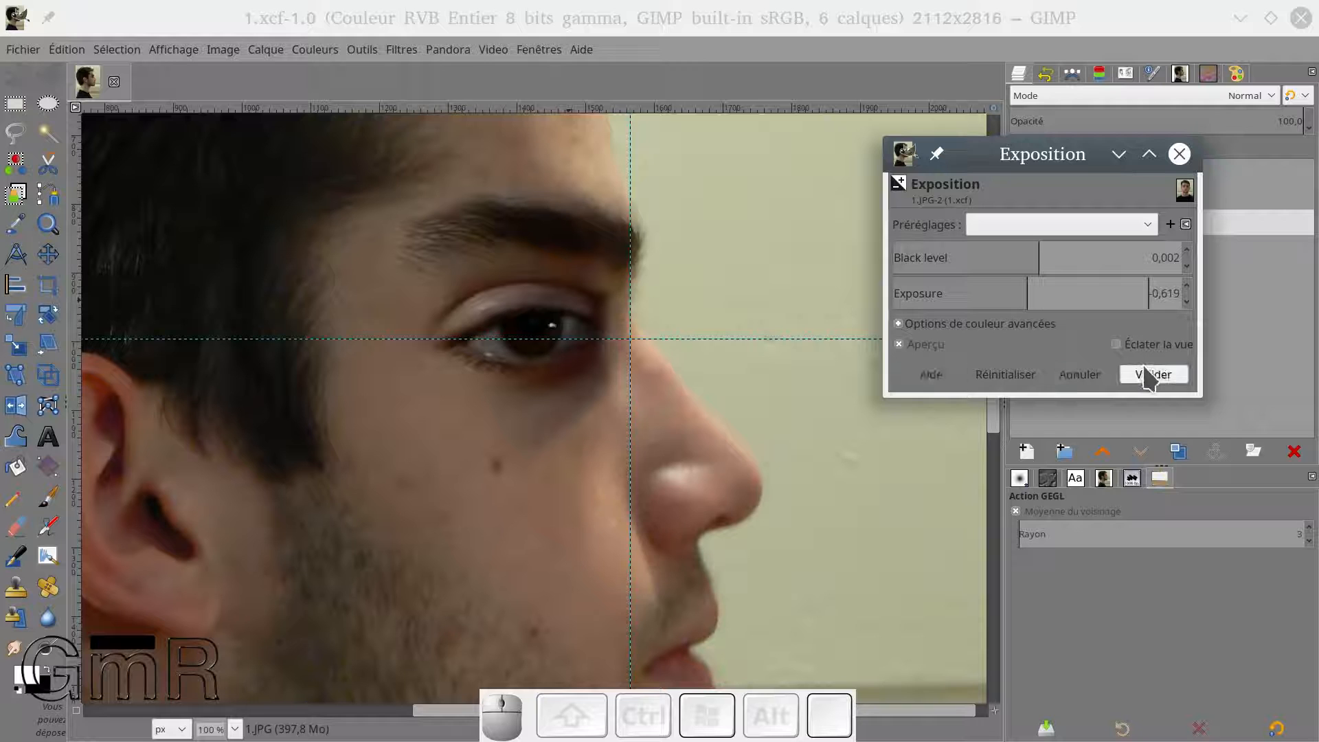
left_click(1147, 374)
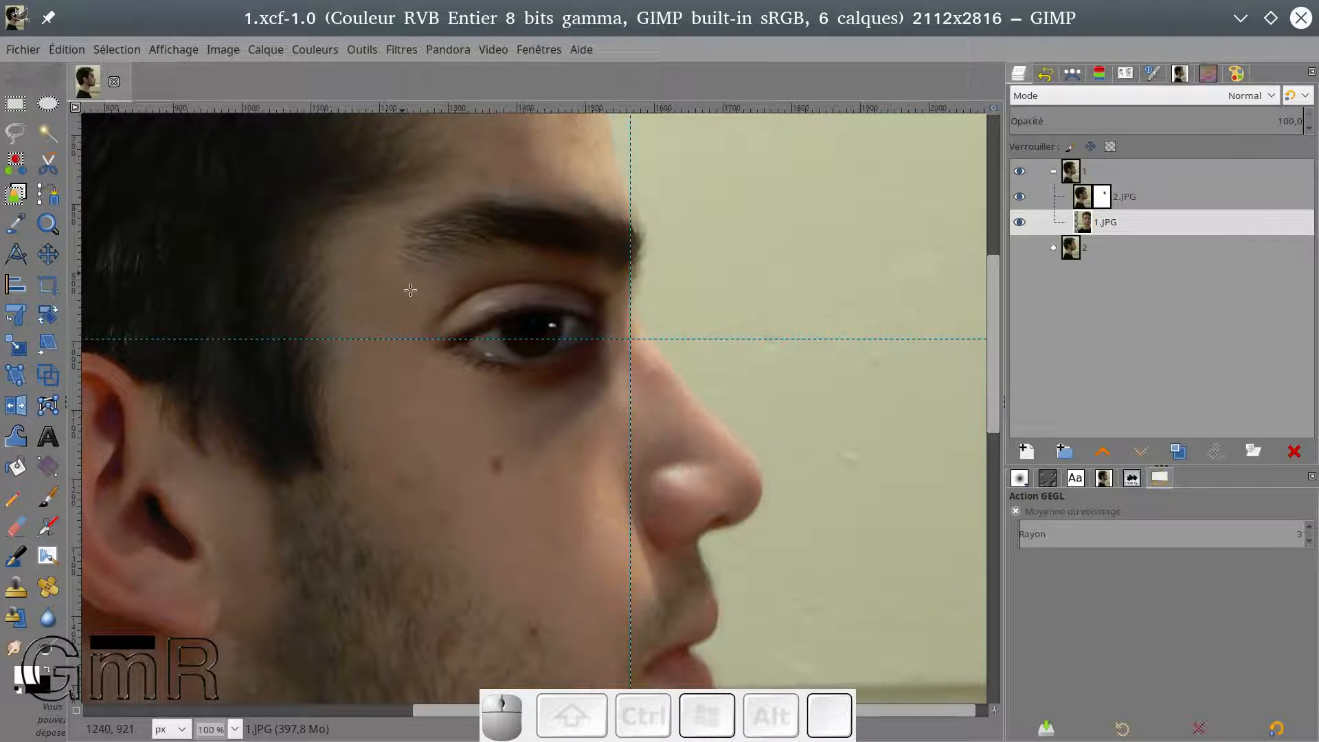
Save the exposure adjustment to the existing 1.xcf file.
scroll(443, 298, "down", 3)
scroll(482, 297, "down", 2)
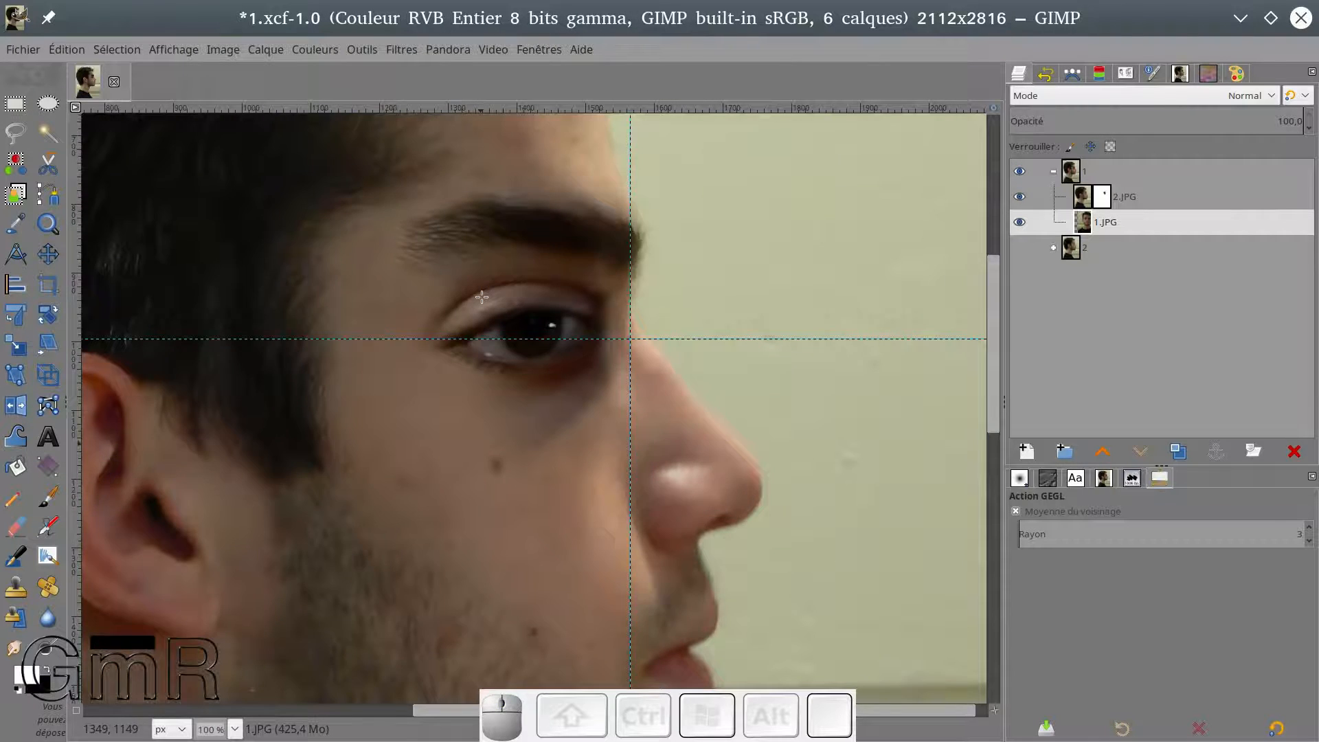
scroll(481, 297, "down", 1)
scroll(481, 297, "down", 1)
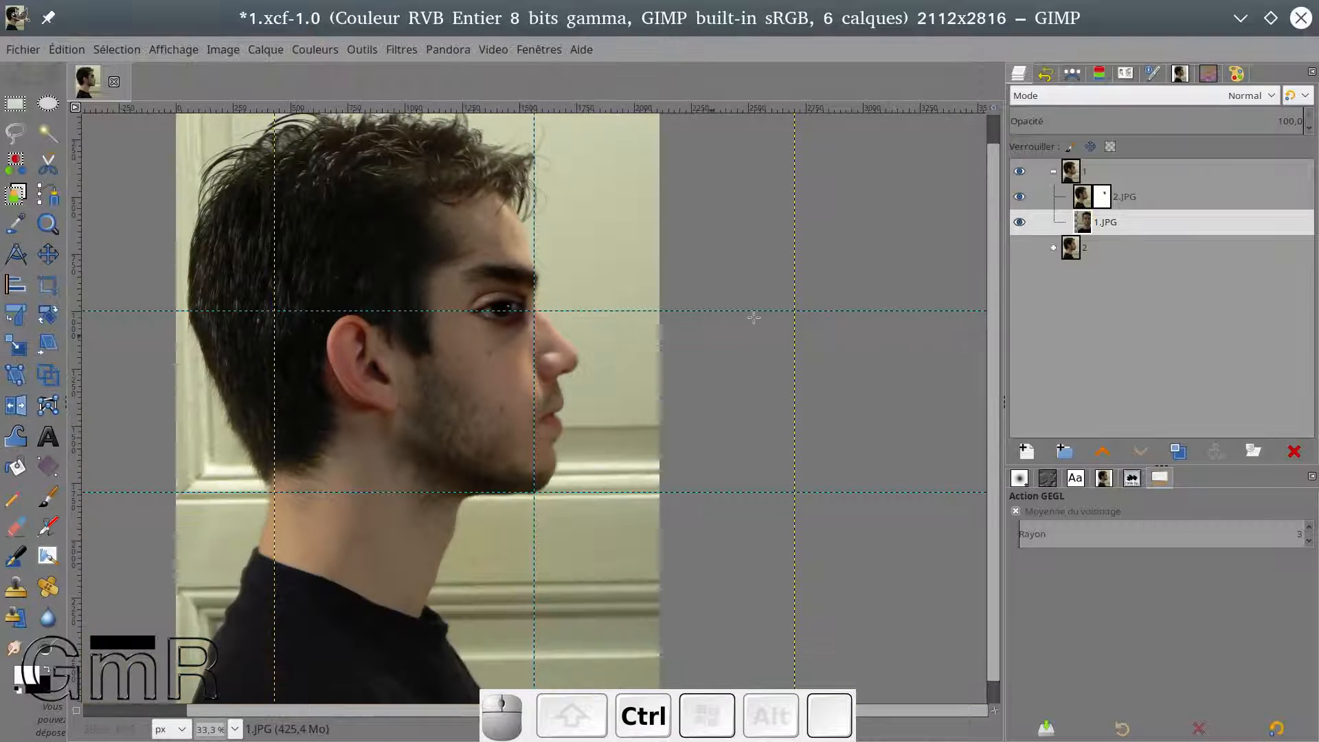
left_click(23, 50)
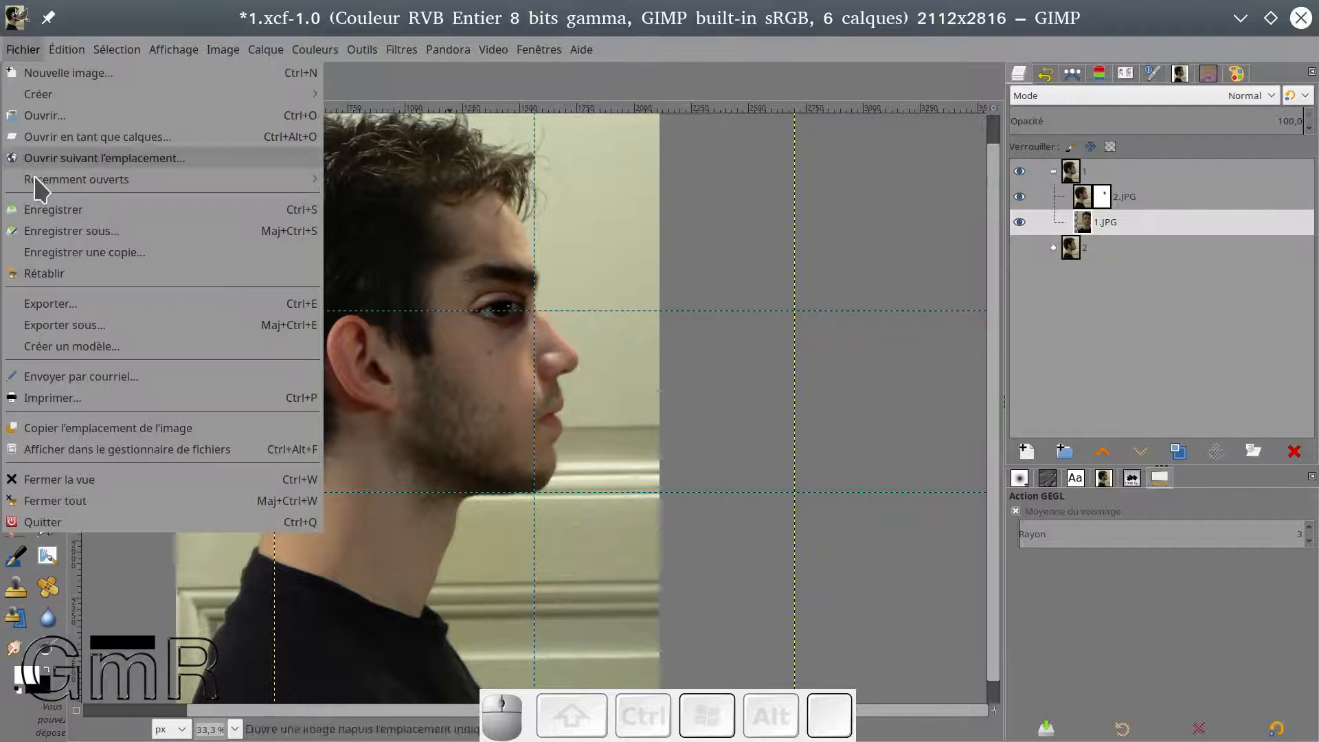
left_click(39, 214)
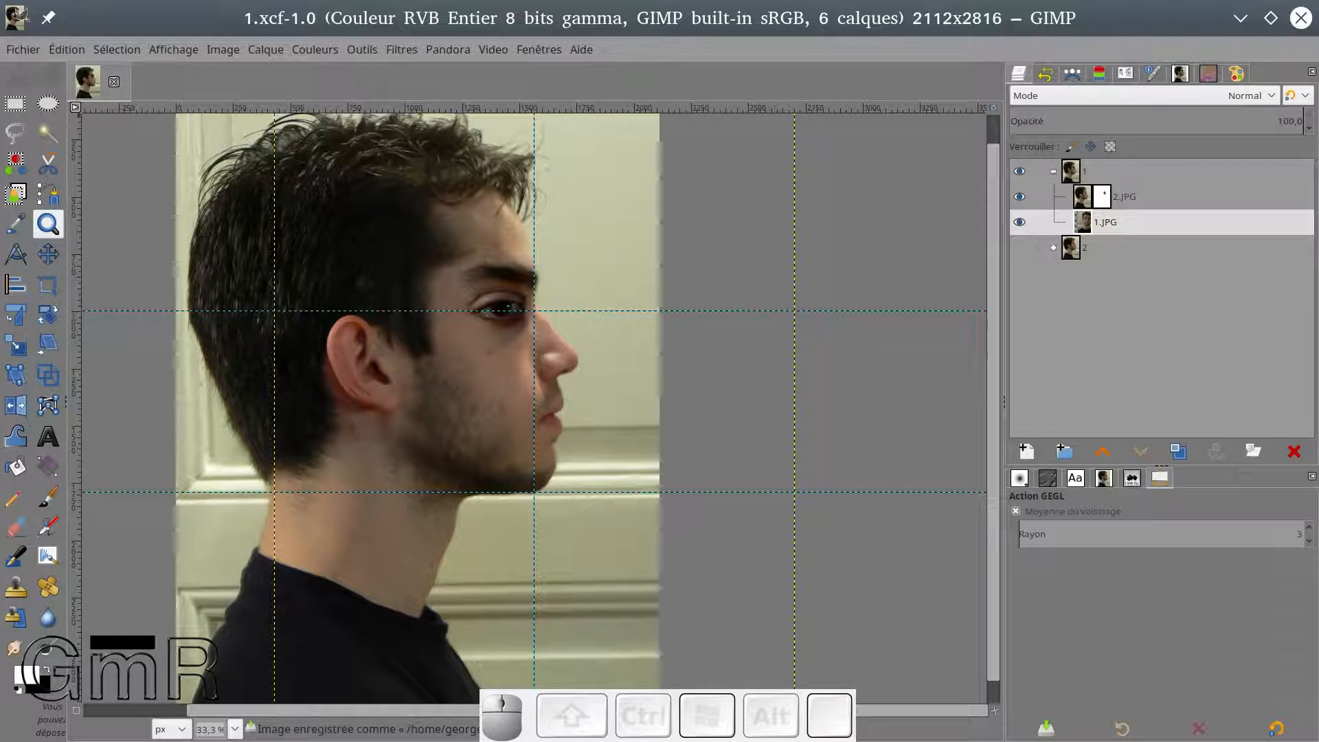
Export the merged portrait as fp1.png to the Gimp: Portrait face - profil folder.
left_click(23, 50)
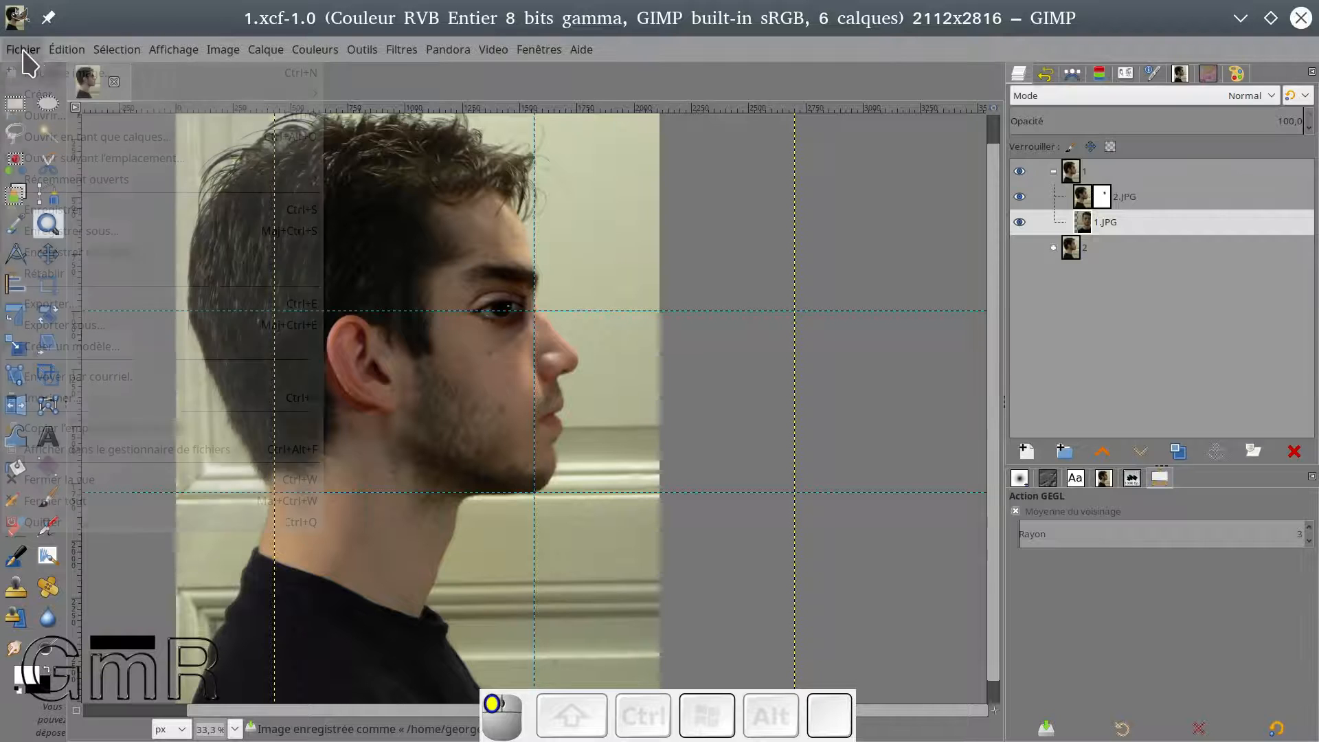
left_click(68, 303)
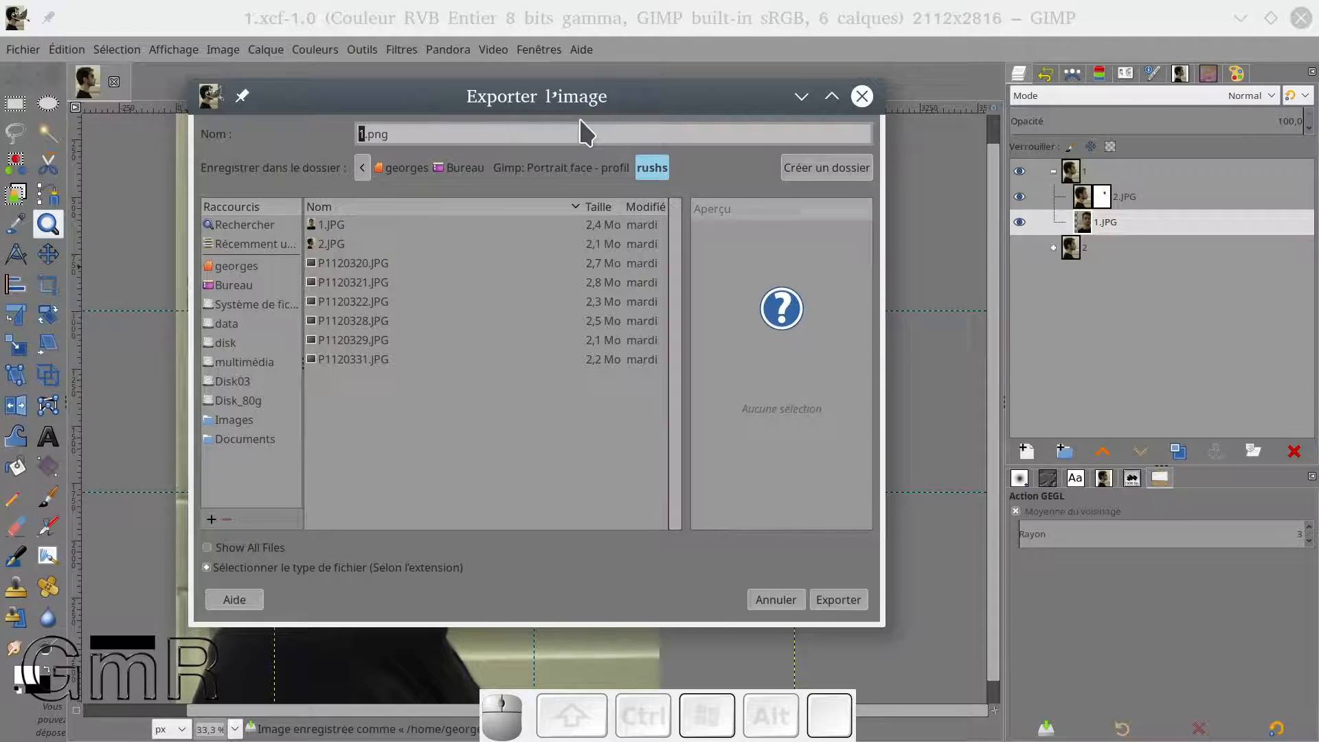
key("Left")
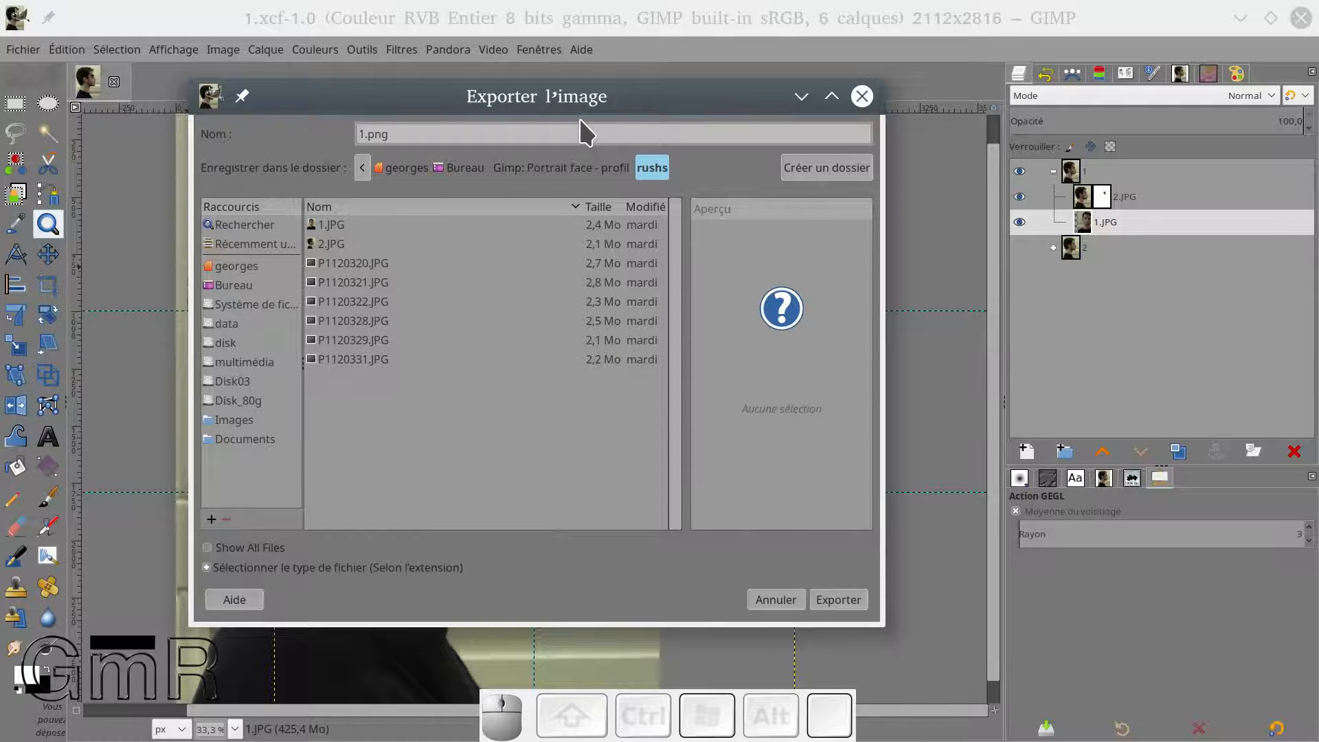
type("fp")
left_click(608, 172)
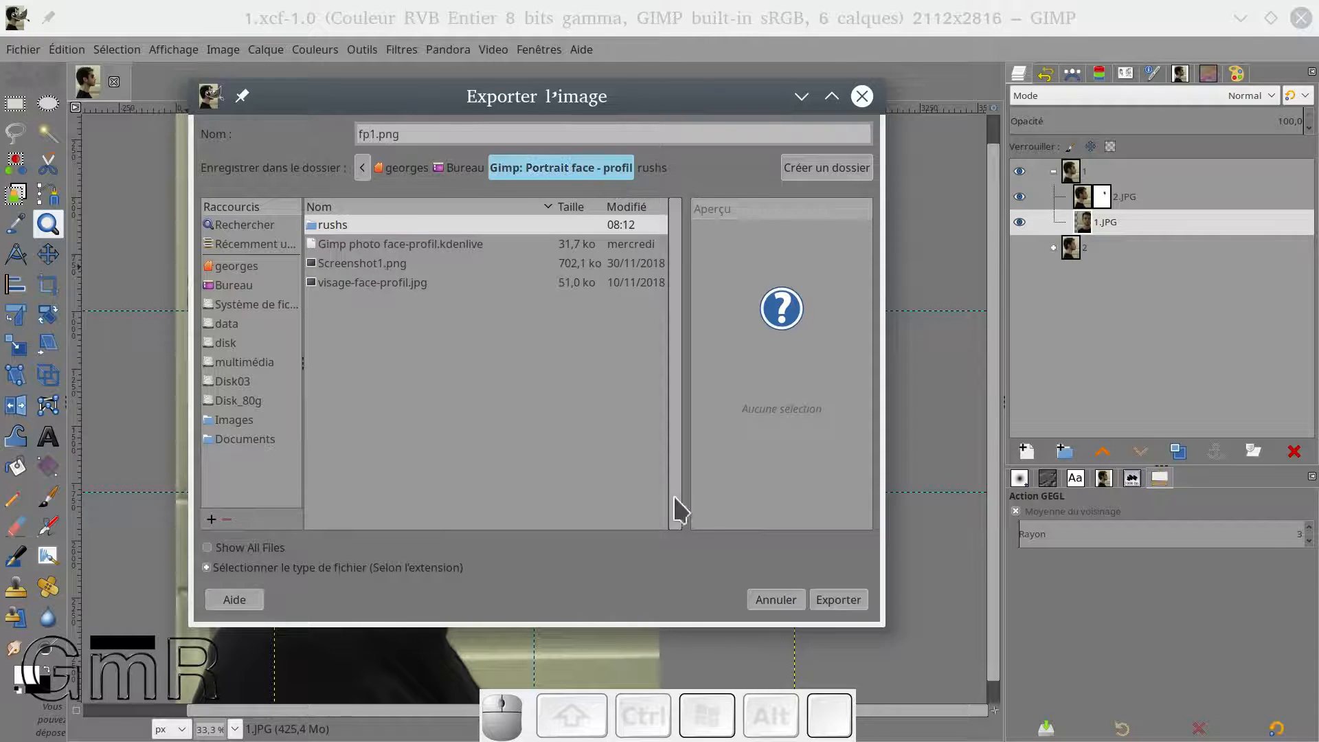
left_click(837, 601)
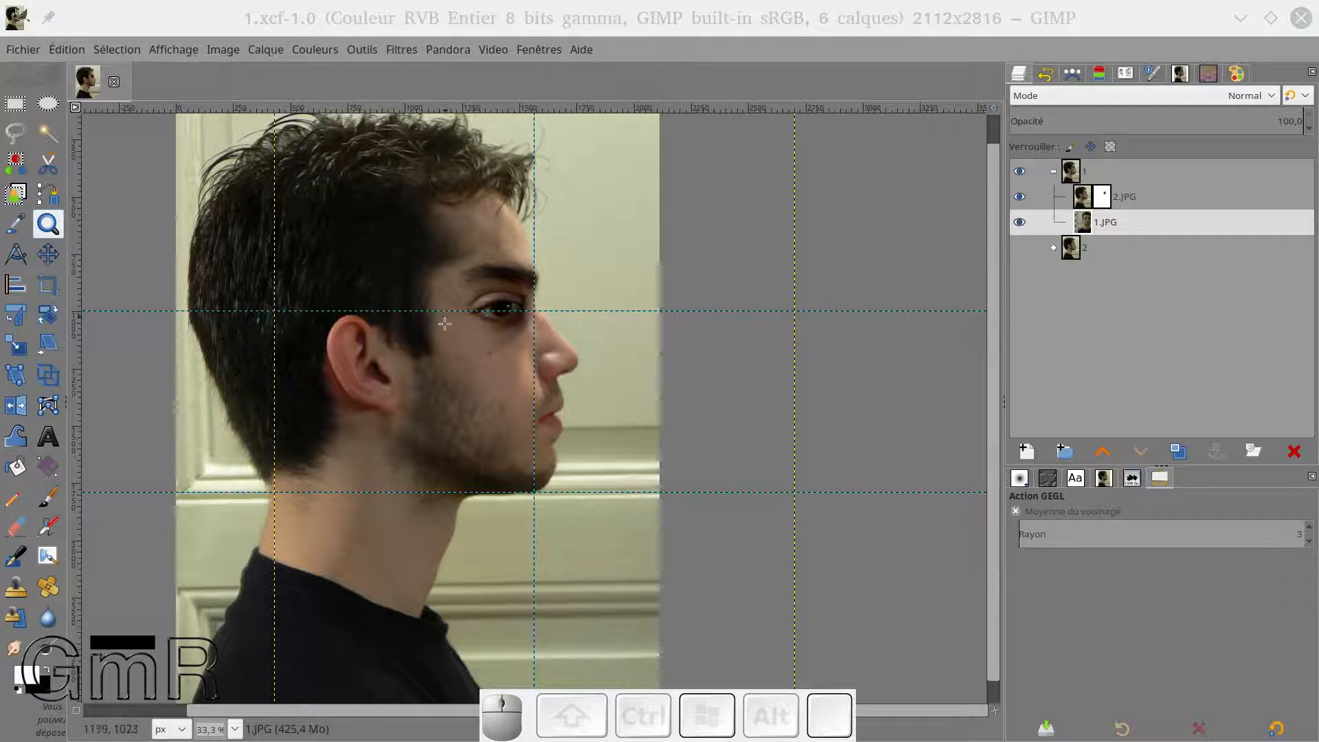
Expand layer group 2, then collapse and hide group 1 and move it below group 2.
left_click(1055, 247)
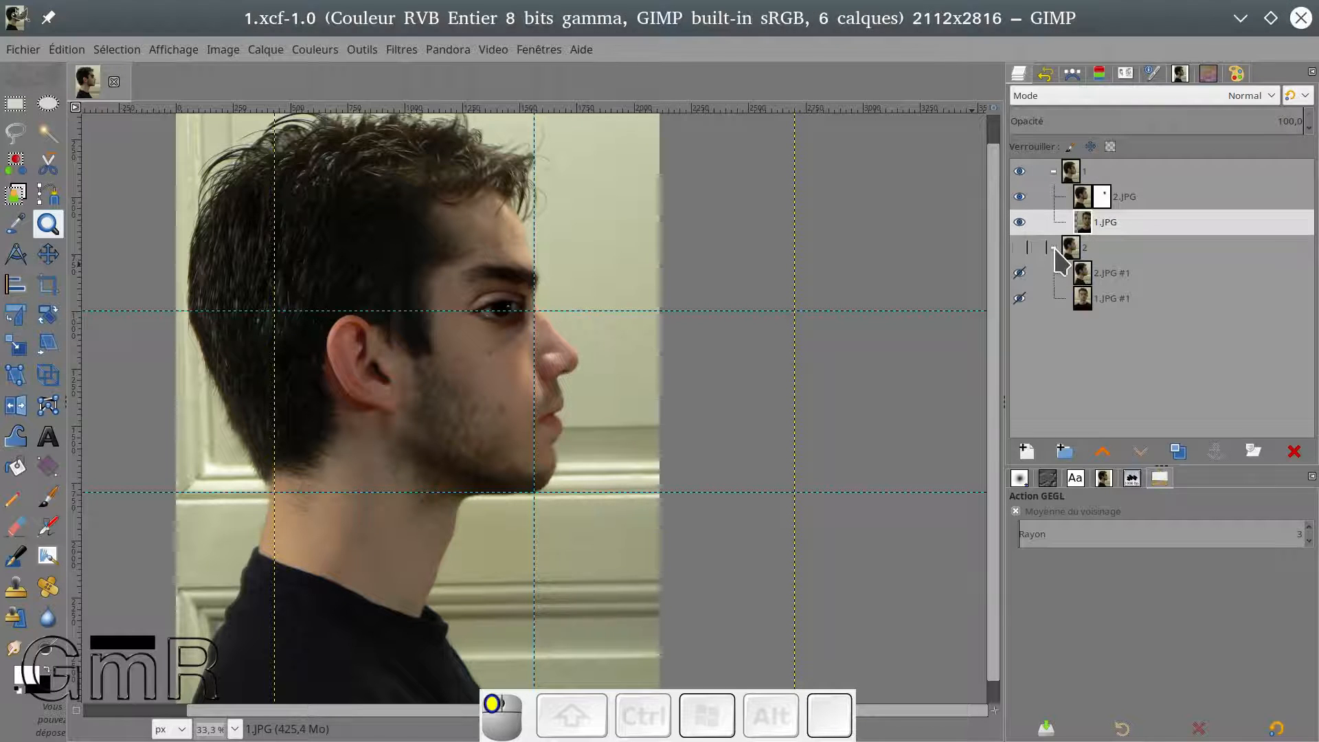
left_click(1053, 172)
left_click(1020, 171)
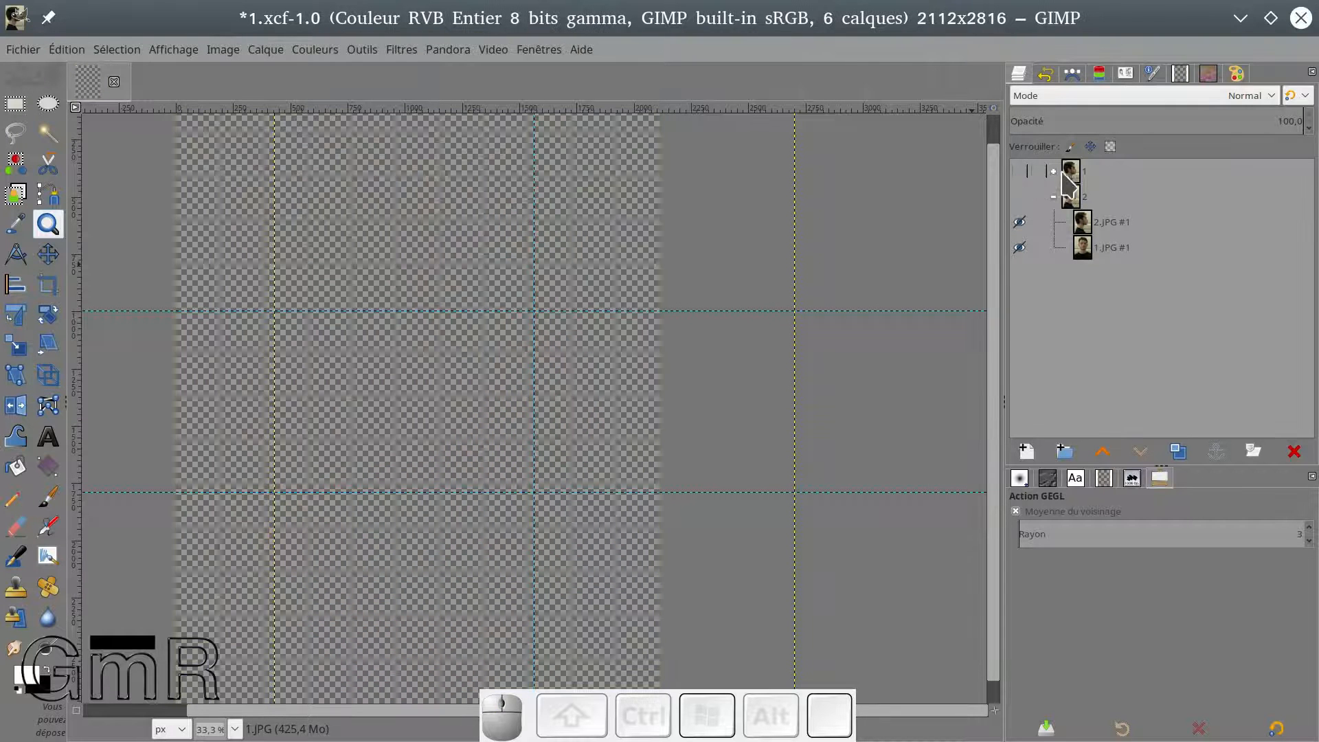
left_click(1064, 175)
left_click(1142, 451)
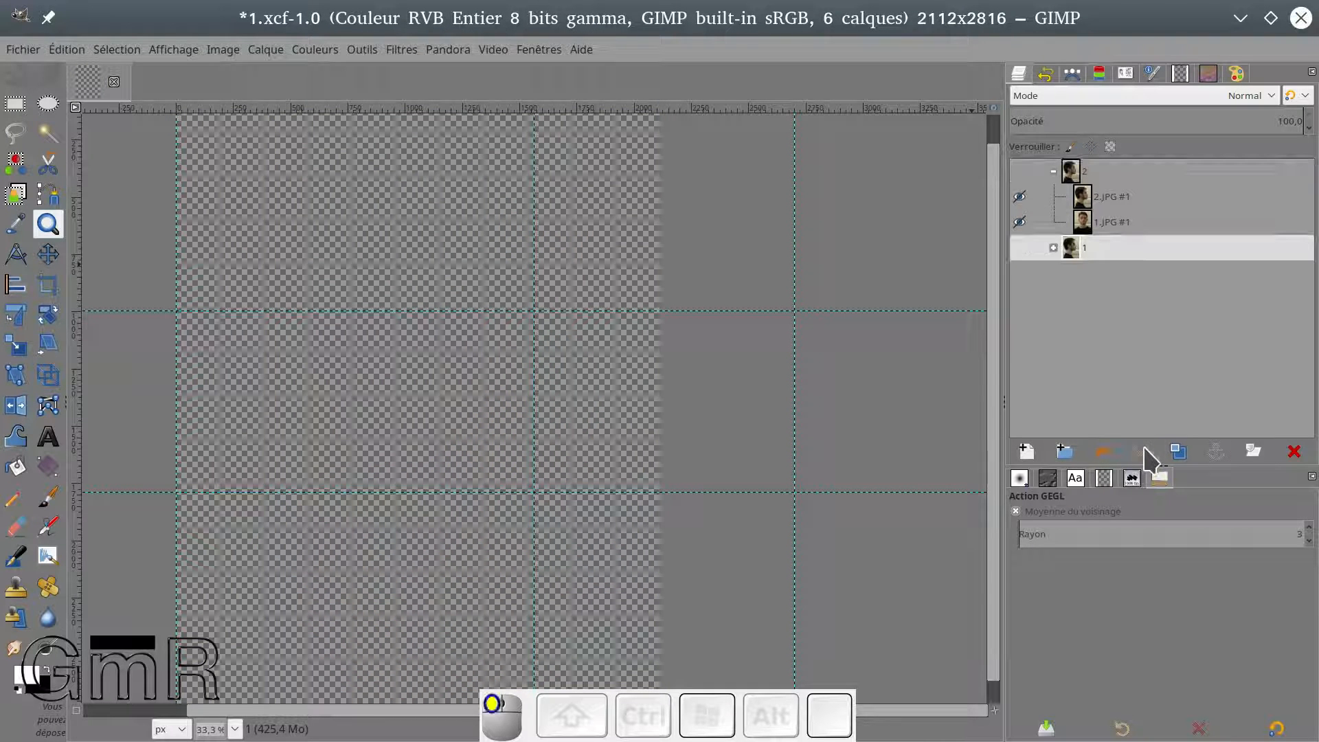
Show layer group 2 and move its 1.JPG #1 layer above 2.JPG #1.
left_click(1019, 171)
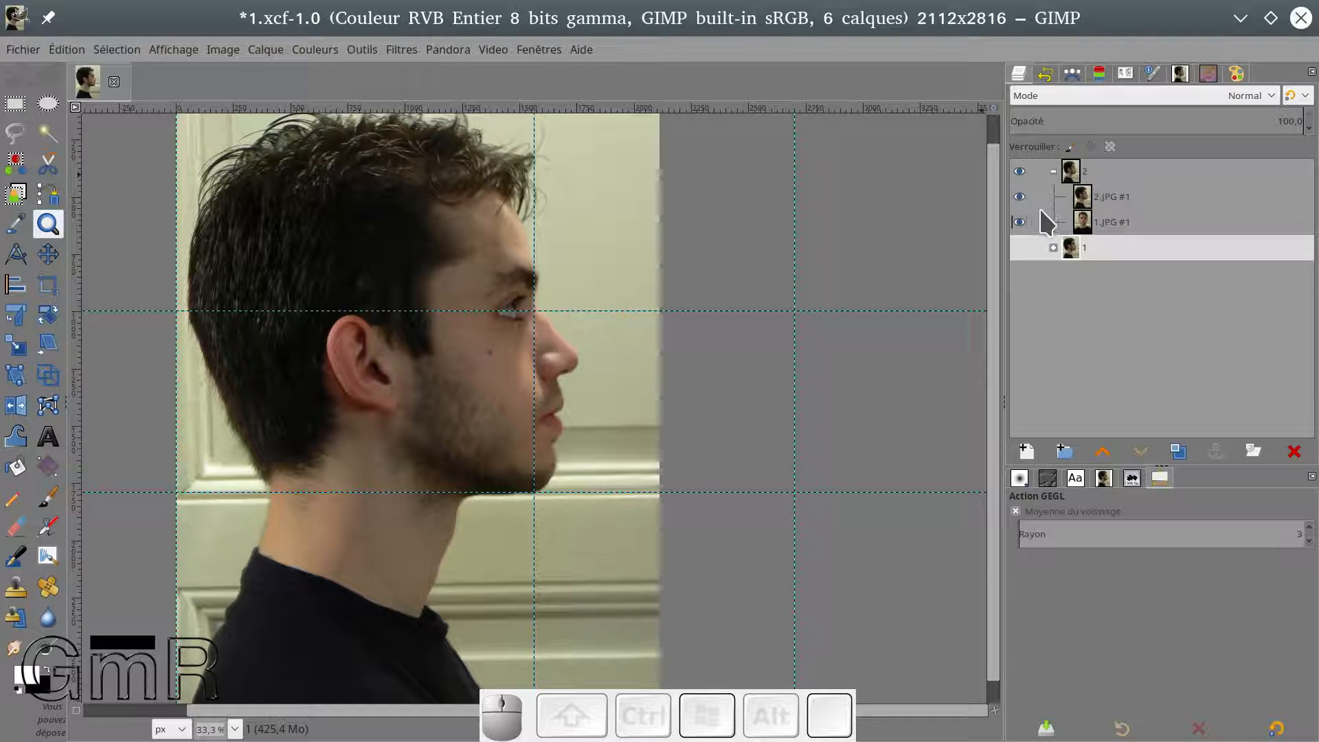
left_click(1089, 226)
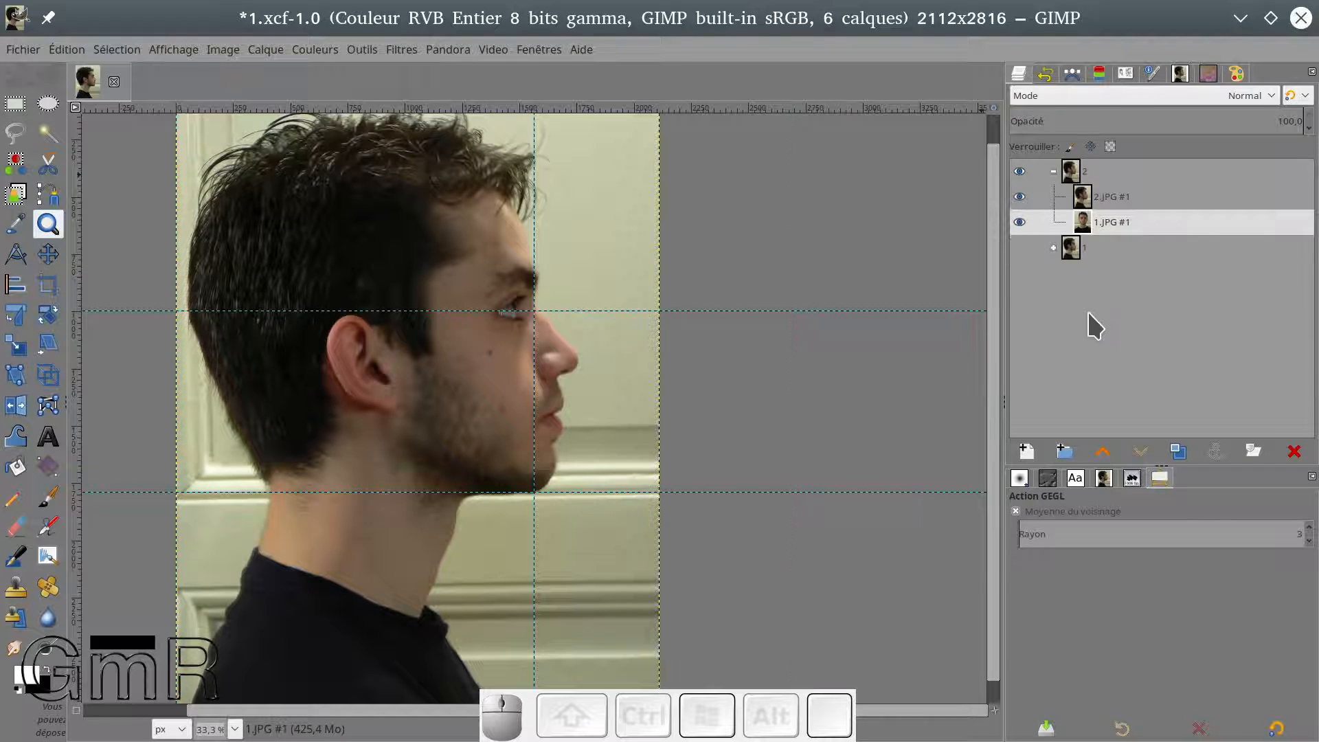
left_click(1103, 452)
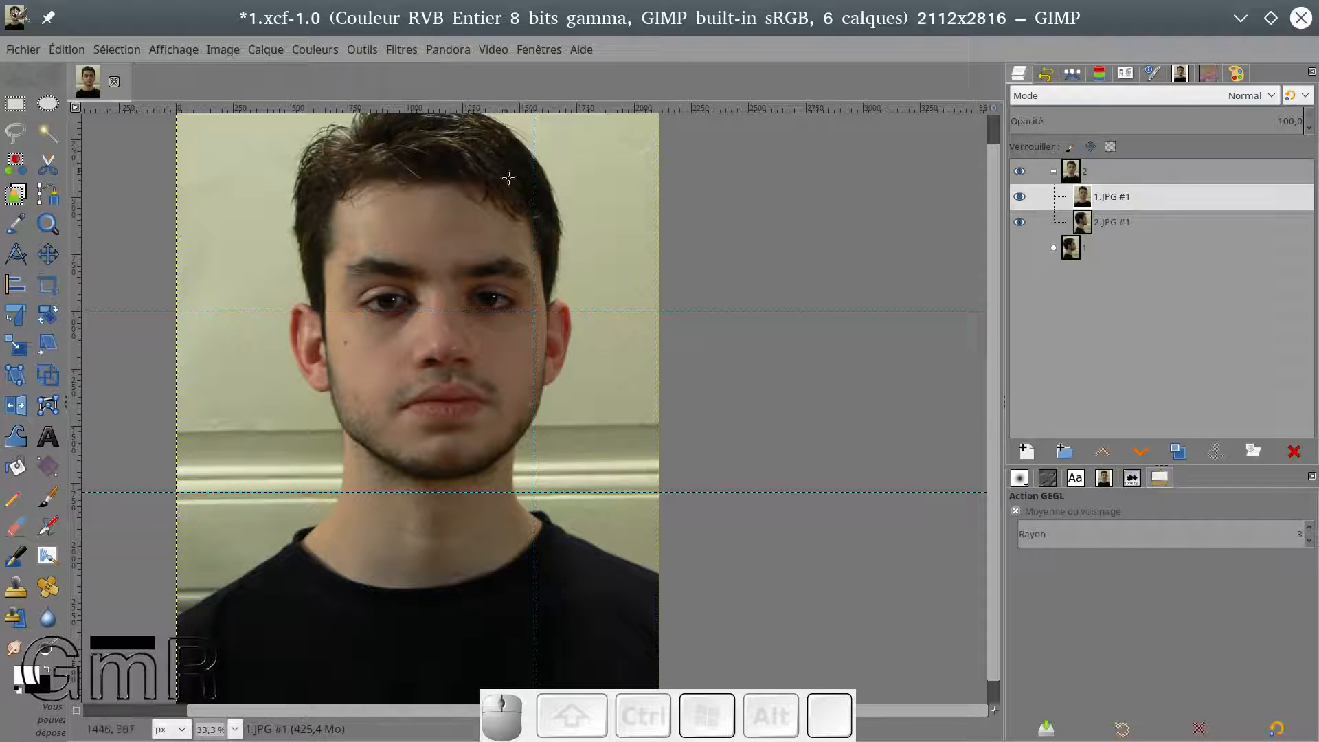
Set the Move tool to pick guides, and align the guides with the front face's vertical centre, top of the eyes and chin.
scroll(505, 218, "up", 1)
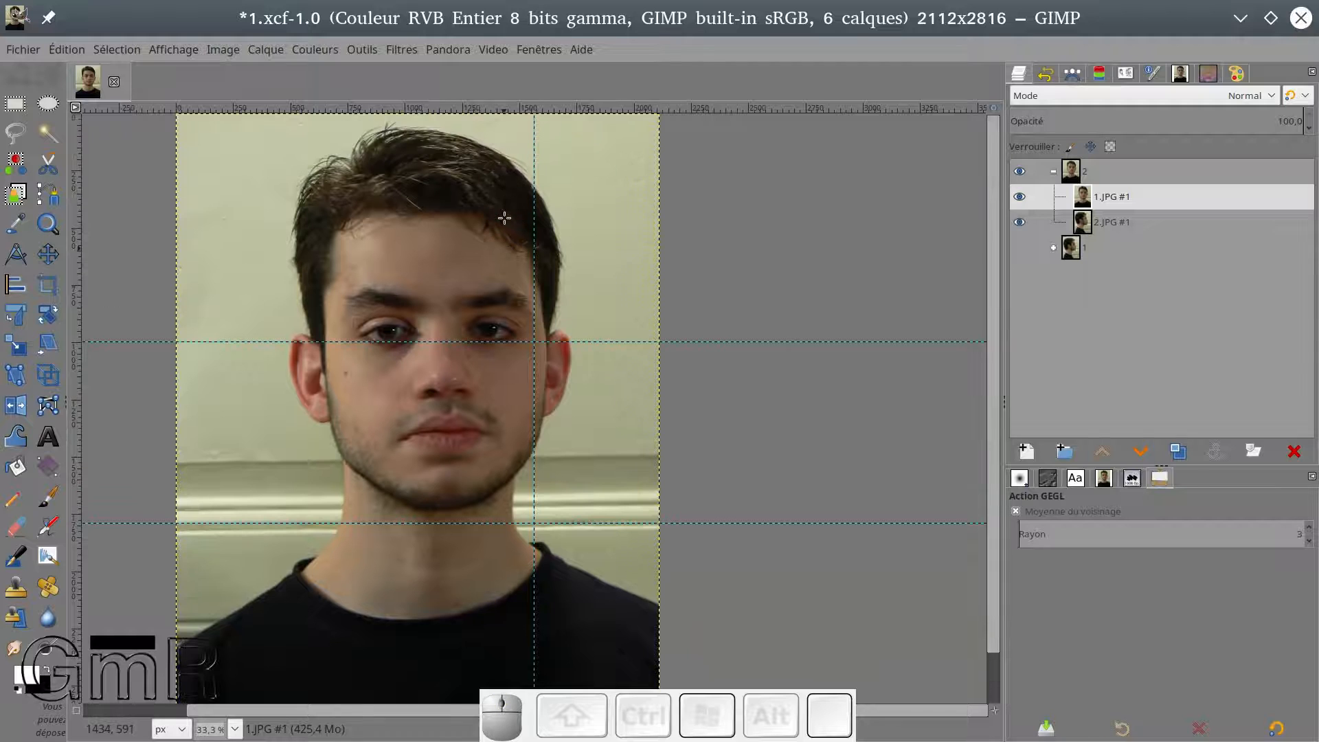
left_click(48, 260)
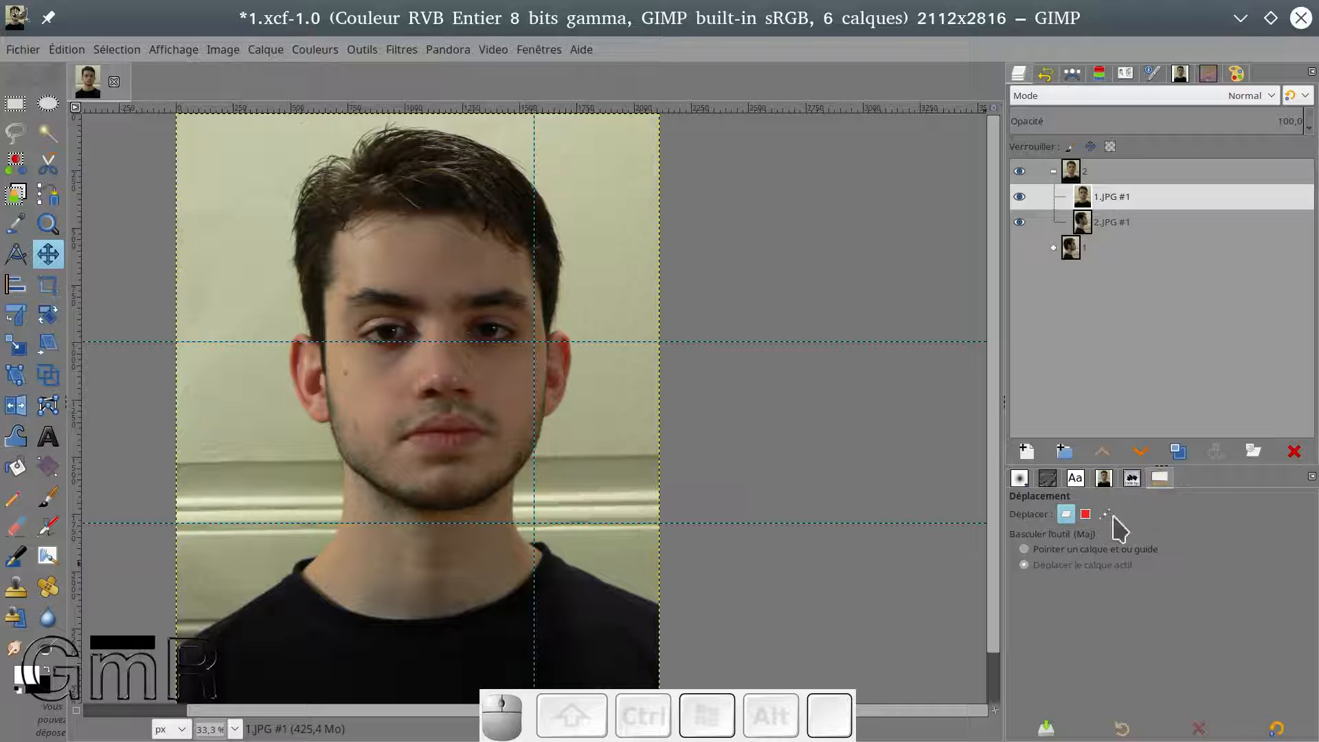
left_click(1072, 550)
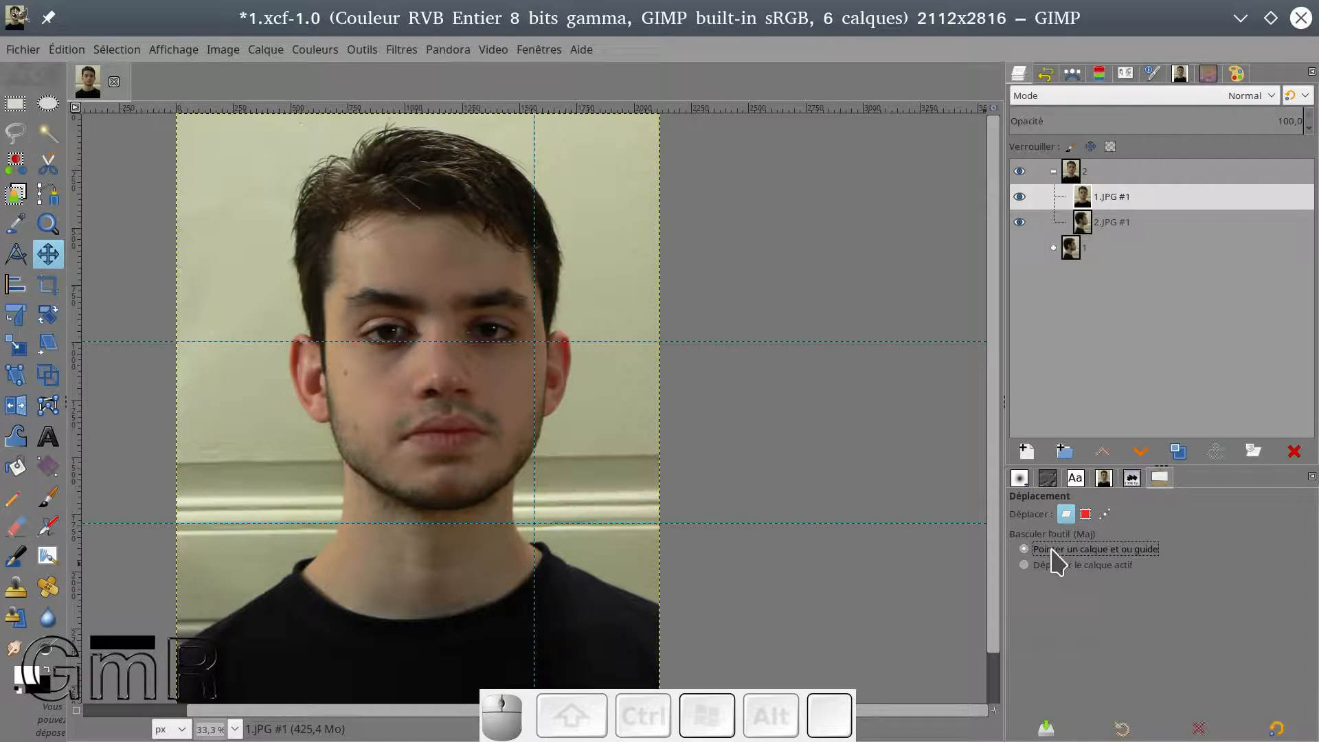
left_click_drag(537, 248, 446, 257)
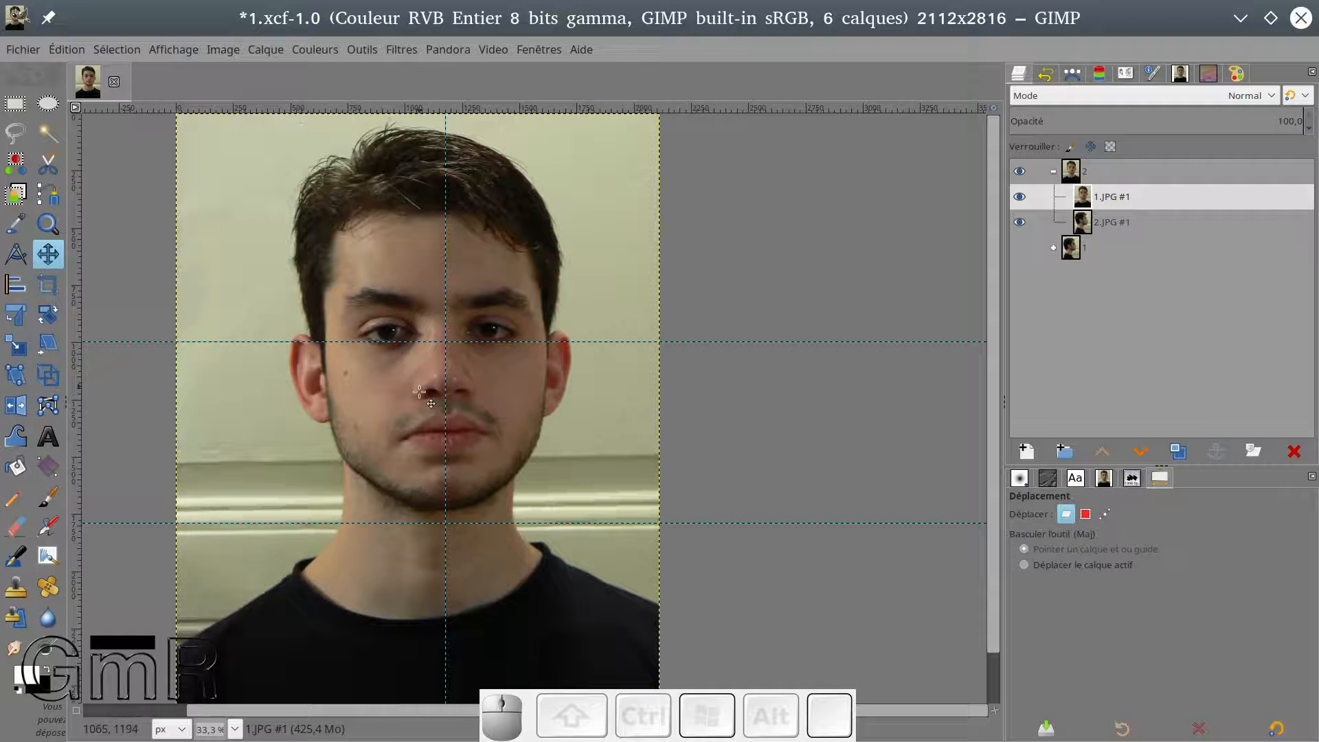
left_click_drag(486, 343, 488, 316)
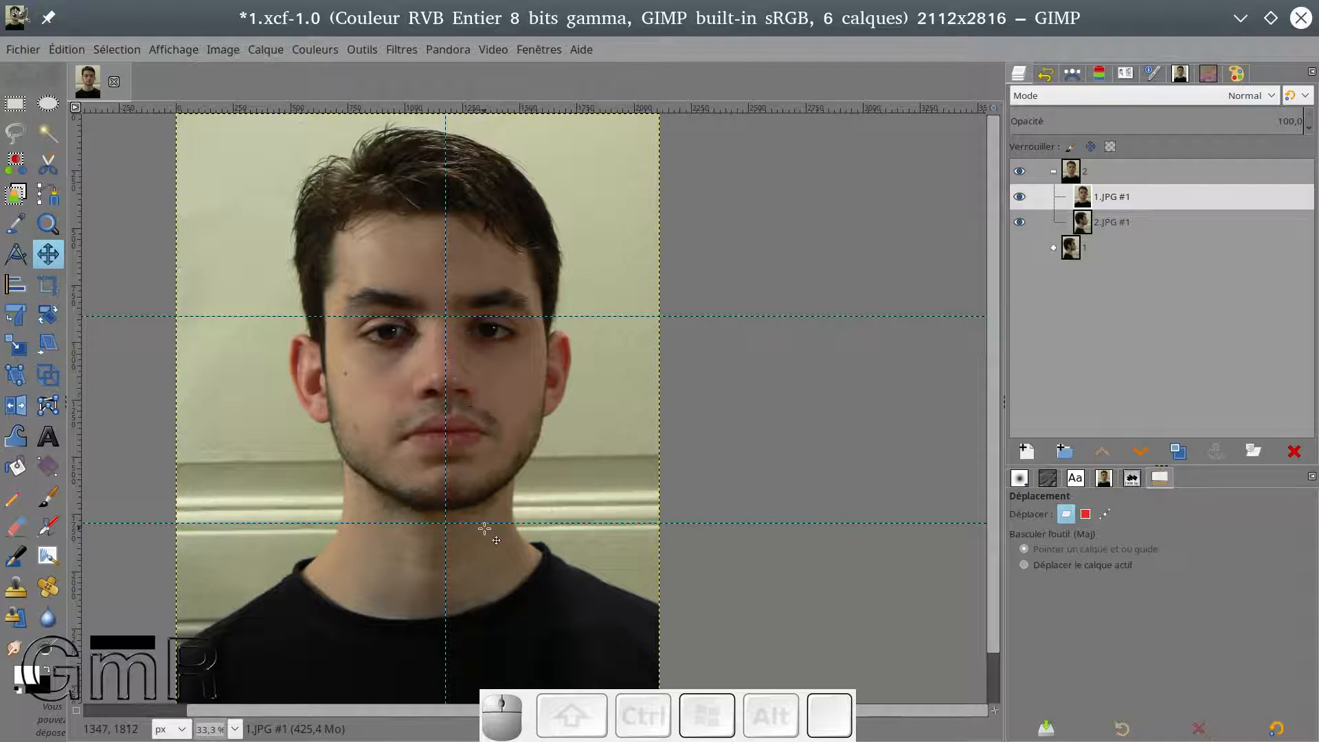
left_click_drag(484, 522, 481, 509)
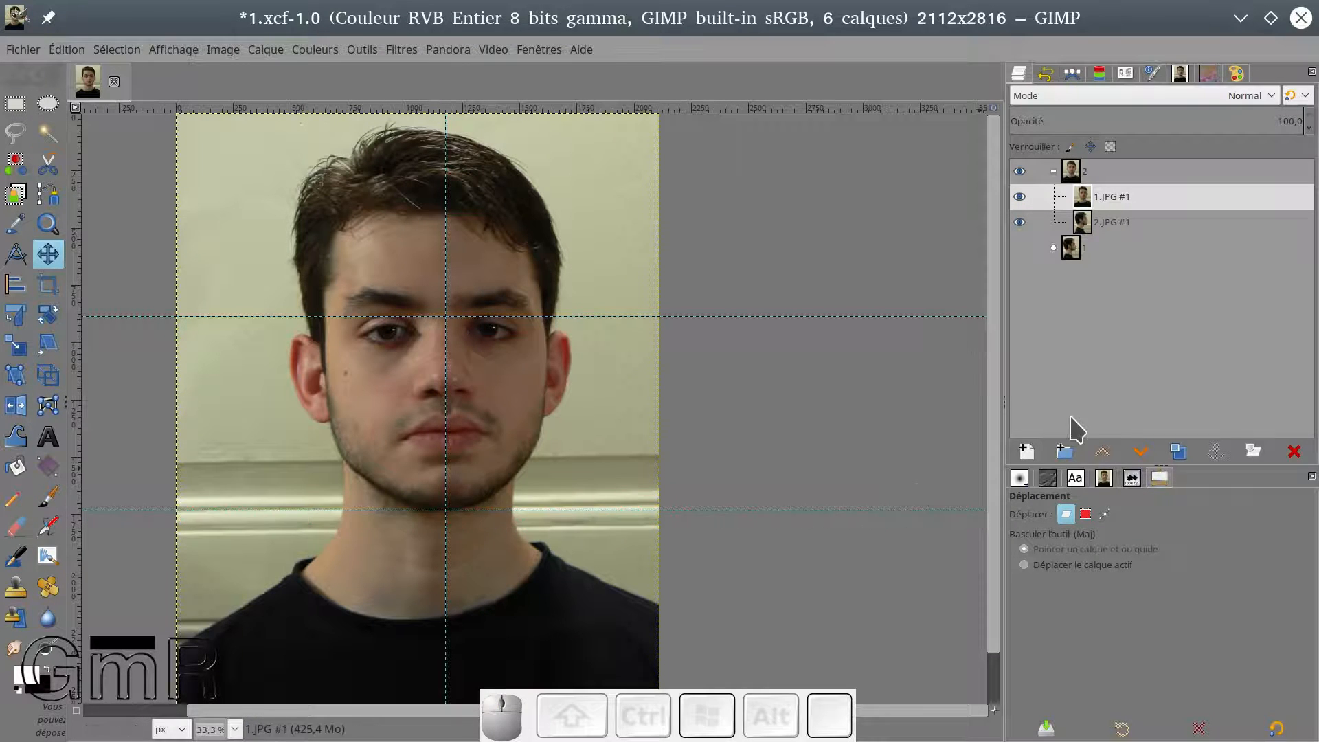
Hide the front layer 1.JPG #1 and move profile layer 2.JPG #1 to fit the eye and chin guides, comparing both views.
left_click(1020, 197)
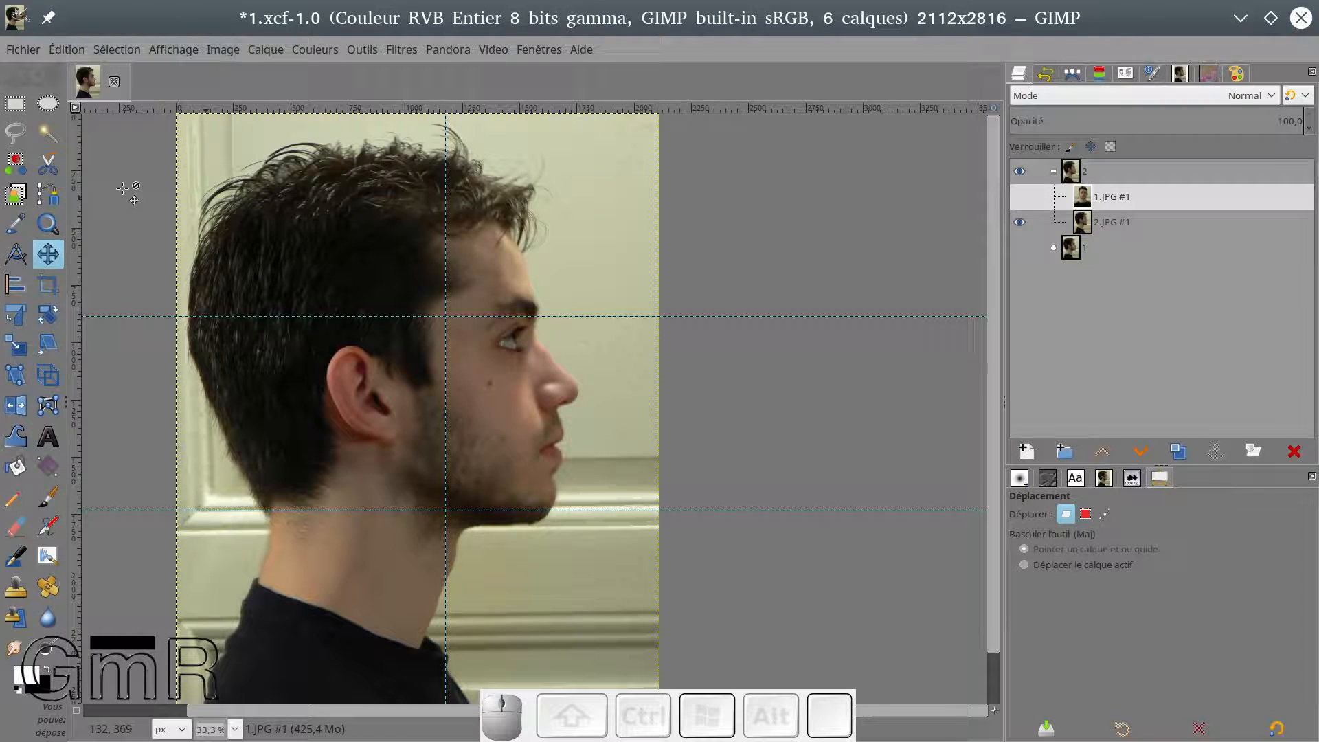
left_click(50, 250)
left_click_drag(386, 400, 303, 390)
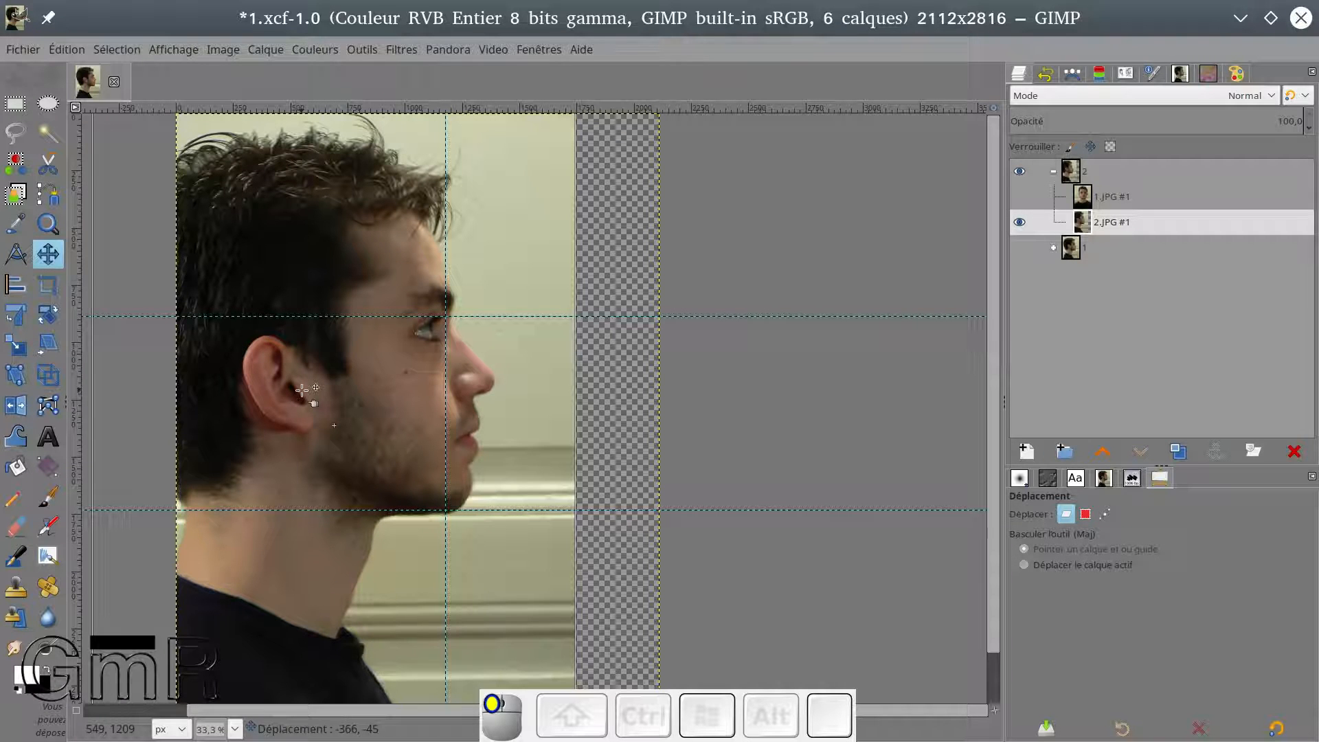
left_click_drag(302, 390, 300, 390)
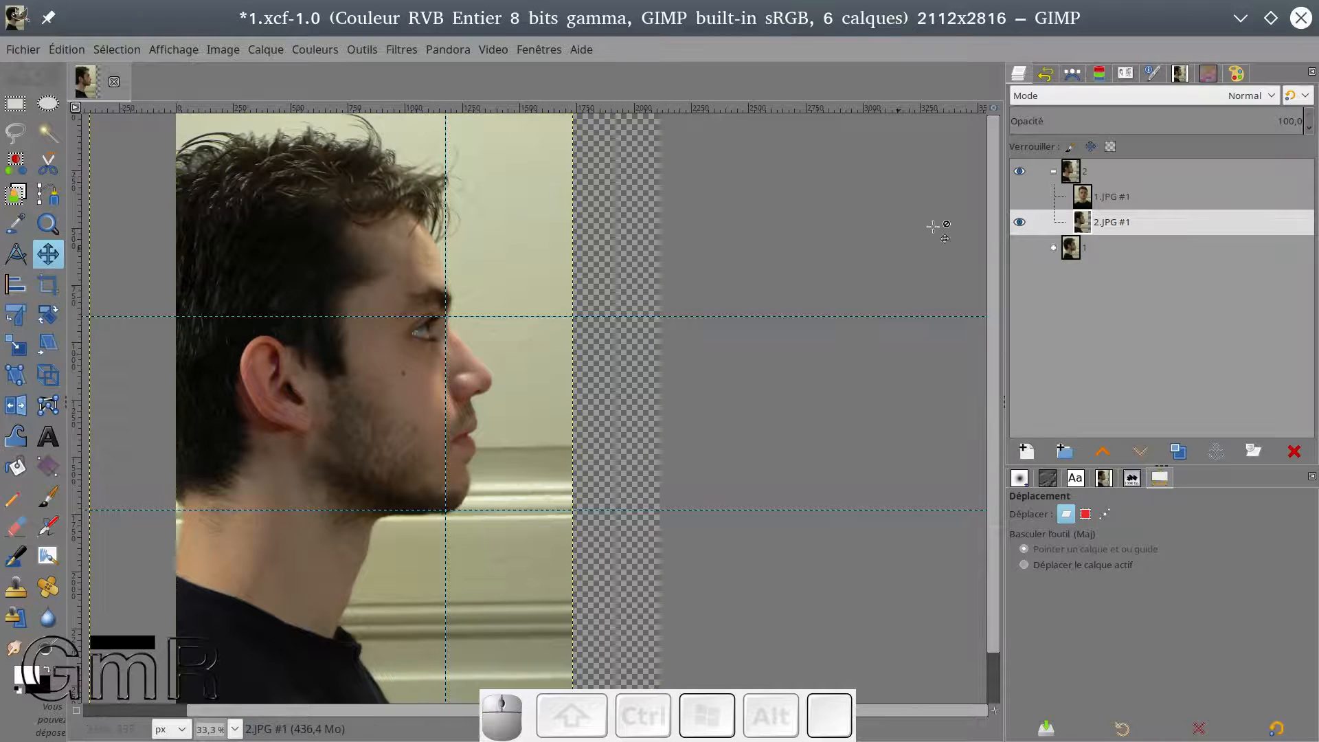
left_click(1019, 198)
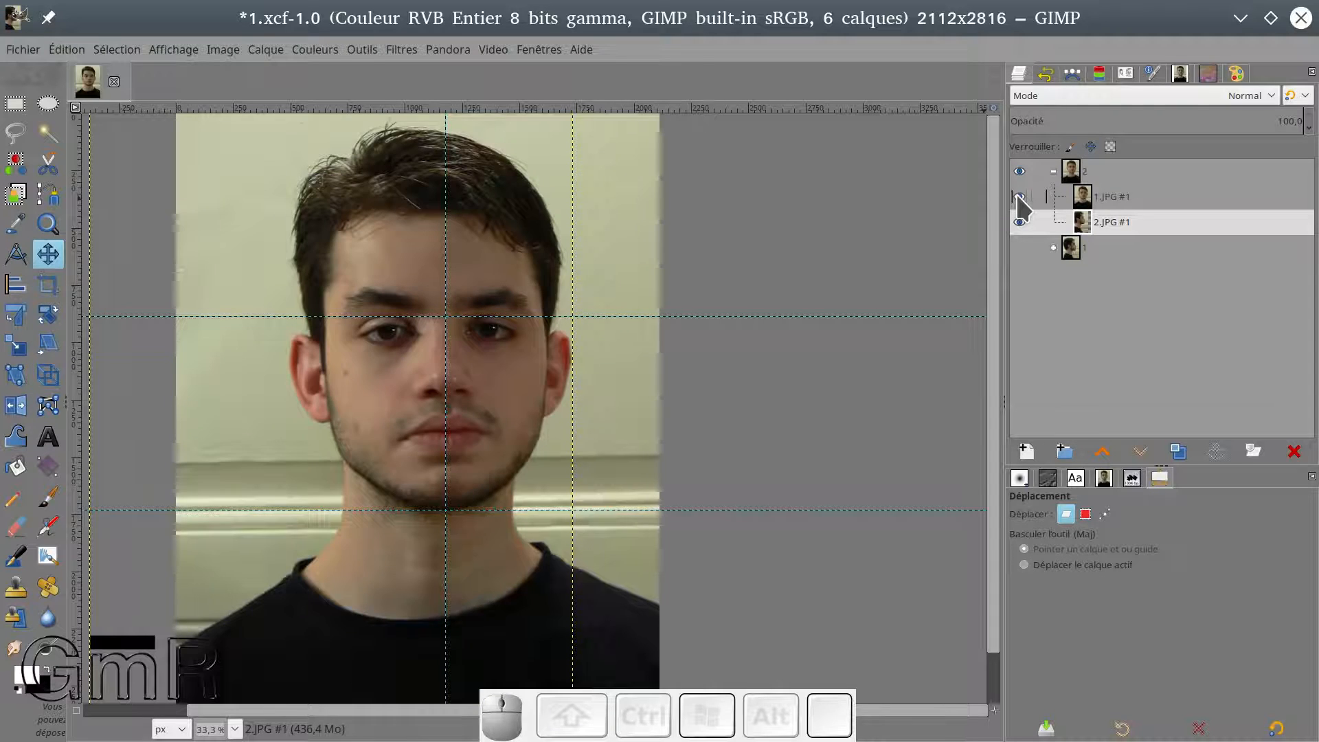
left_click(1019, 197)
left_click(1019, 197)
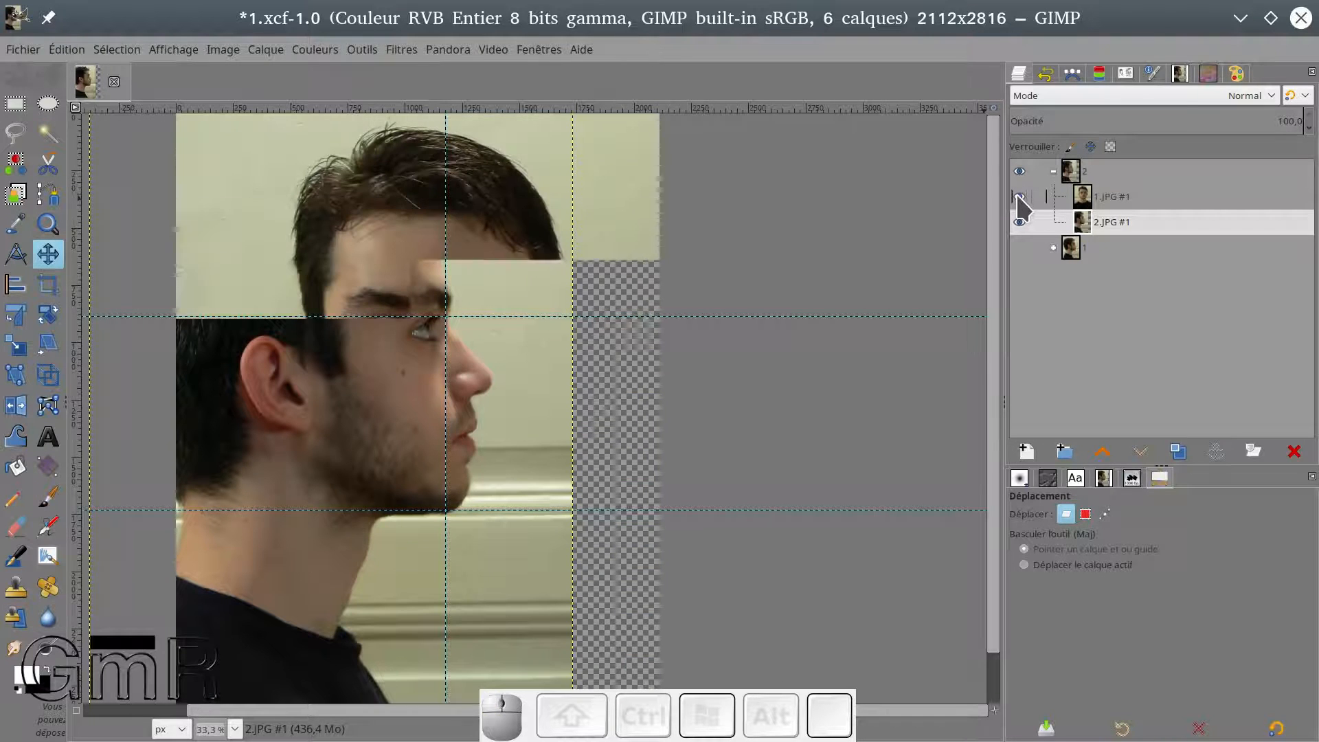
left_click(1018, 198)
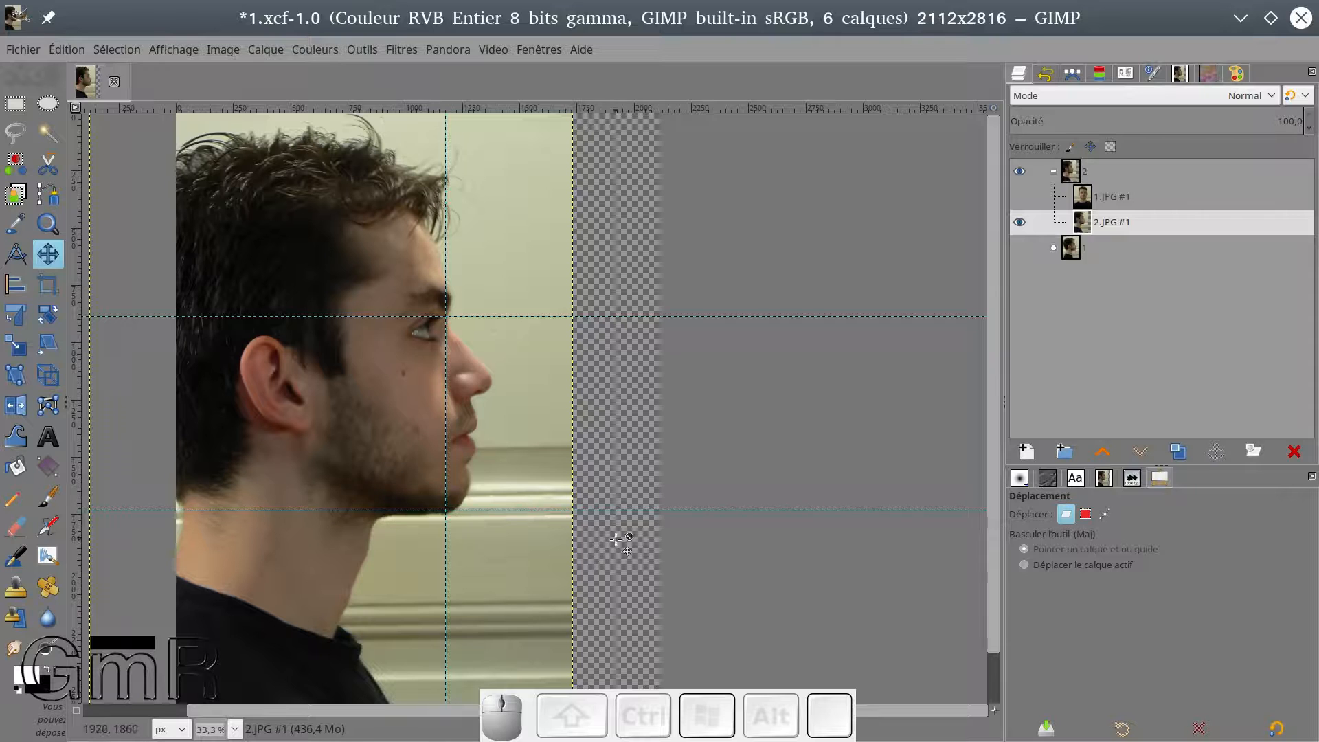
Scale the profile layer 2.JPG #1 proportionally to 2082 × 2776 px.
left_click(16, 345)
left_click(222, 568)
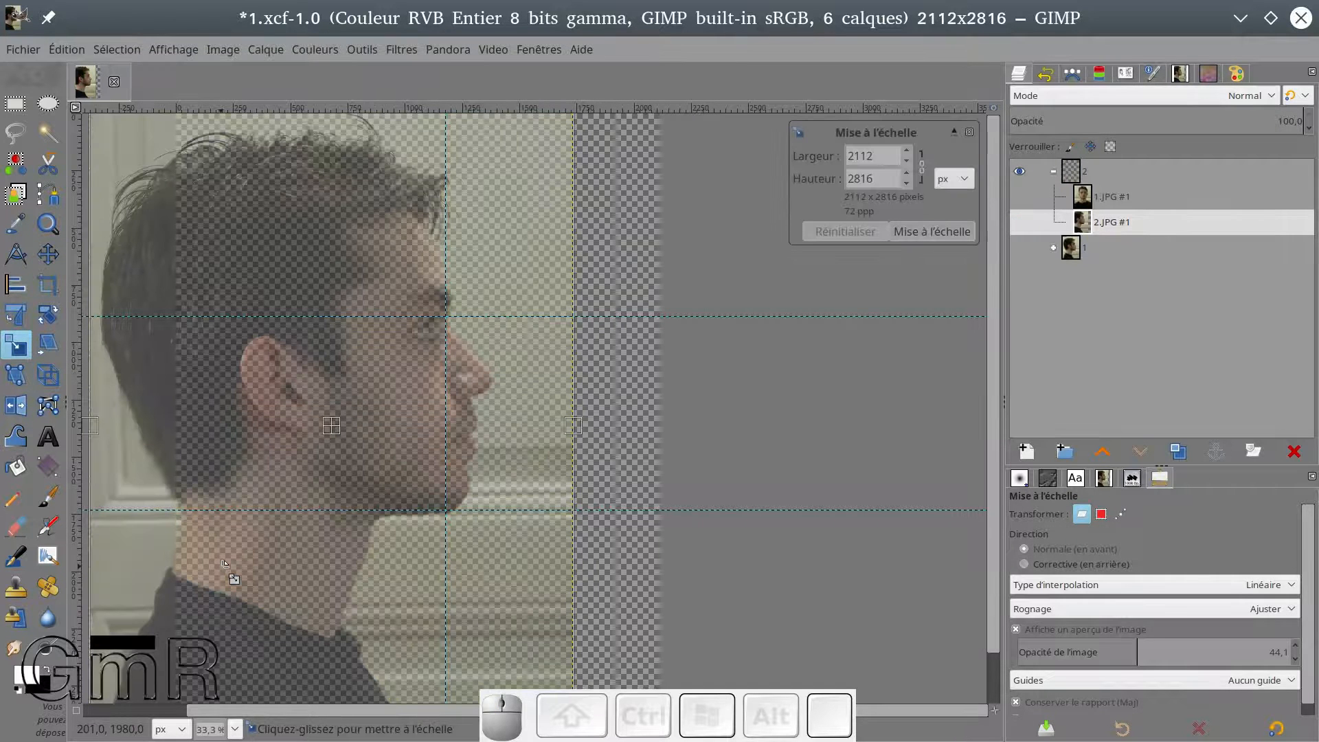
left_click_drag(226, 560, 233, 551)
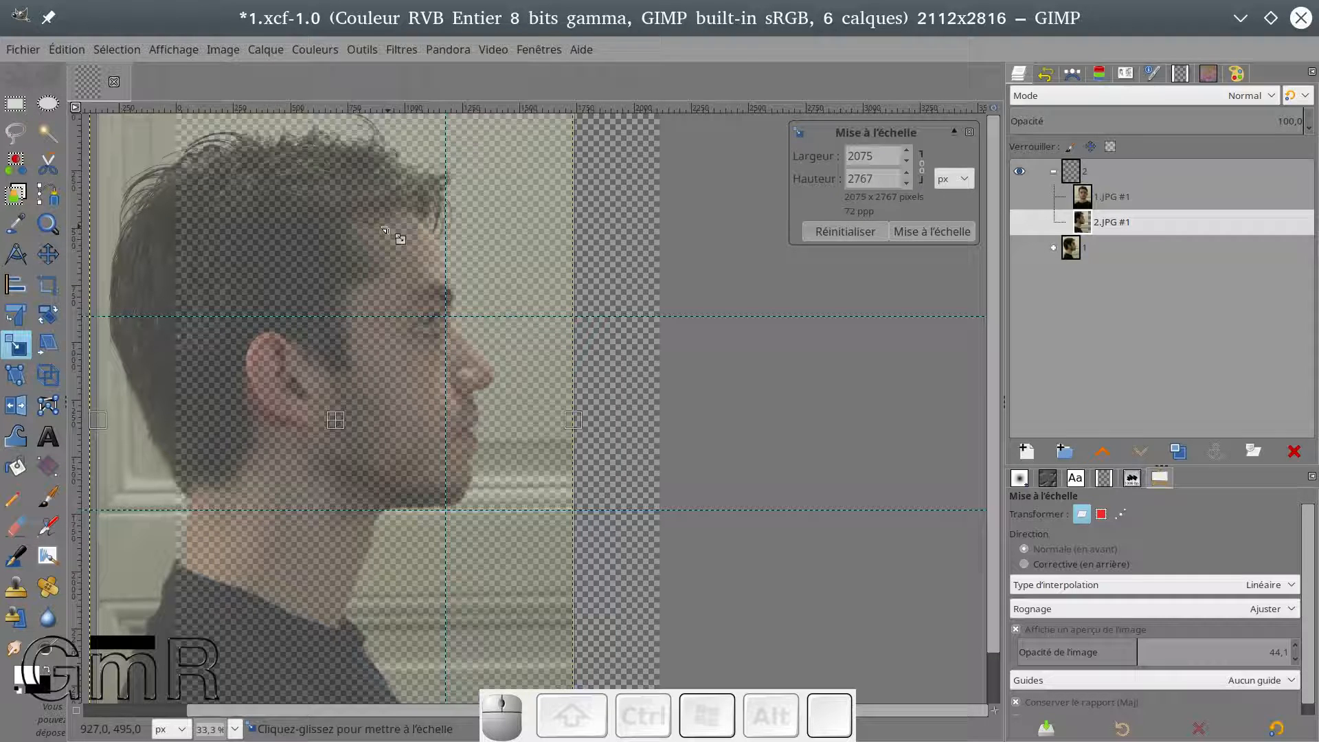
left_click_drag(281, 538, 281, 543)
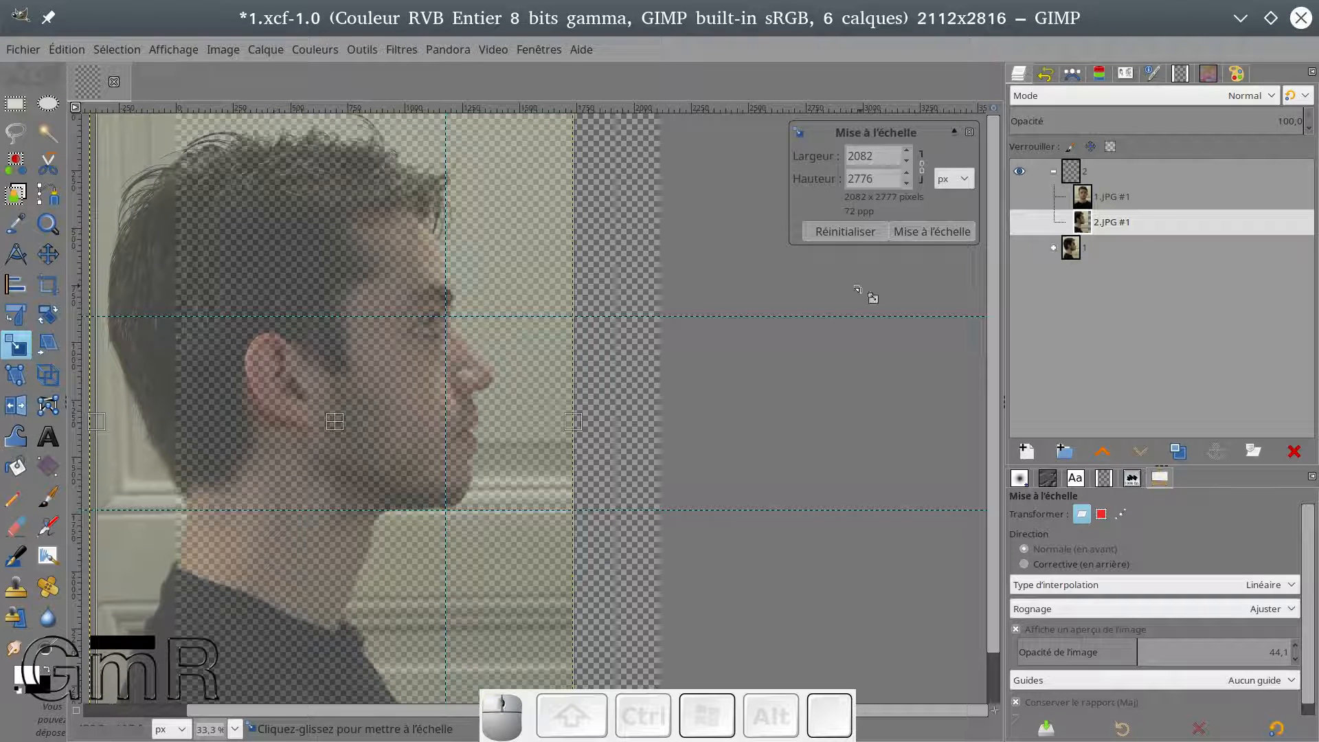
left_click(928, 231)
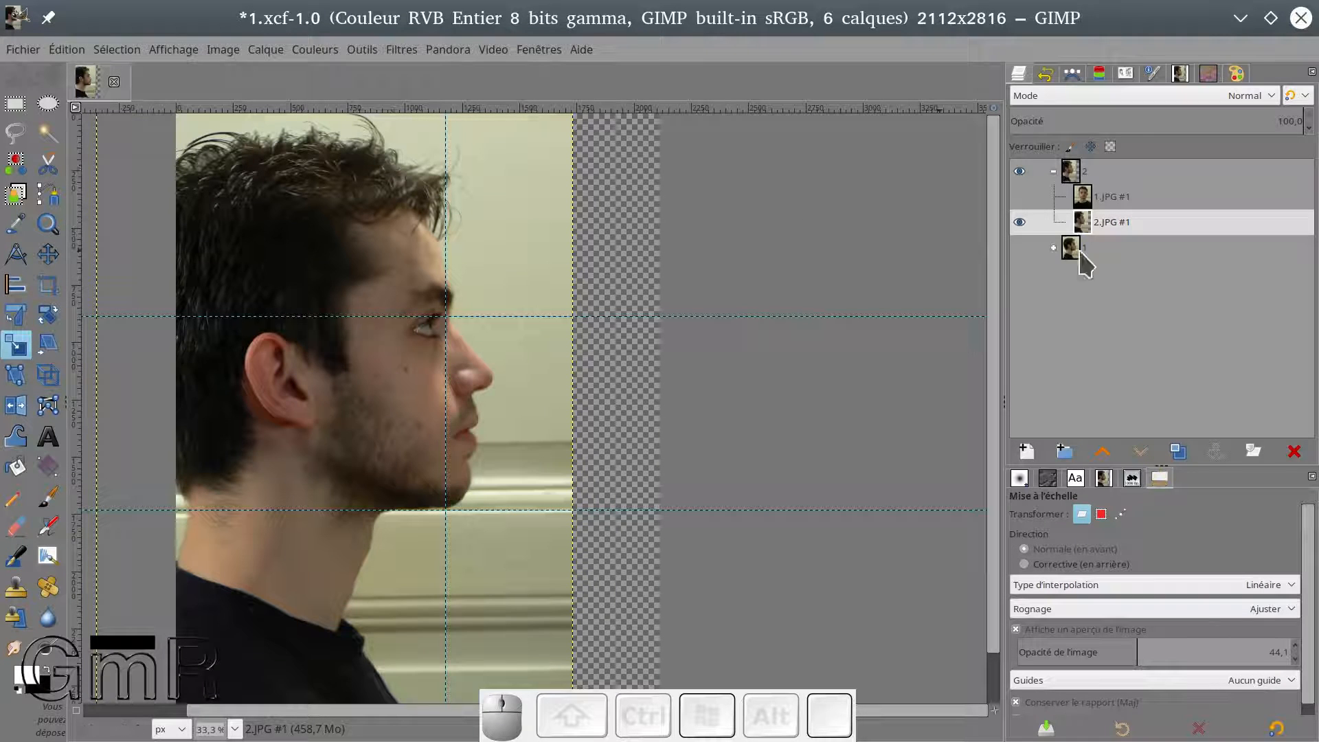
Show the front layer 1.JPG #1 and add a white layer mask to it.
left_click(1020, 198)
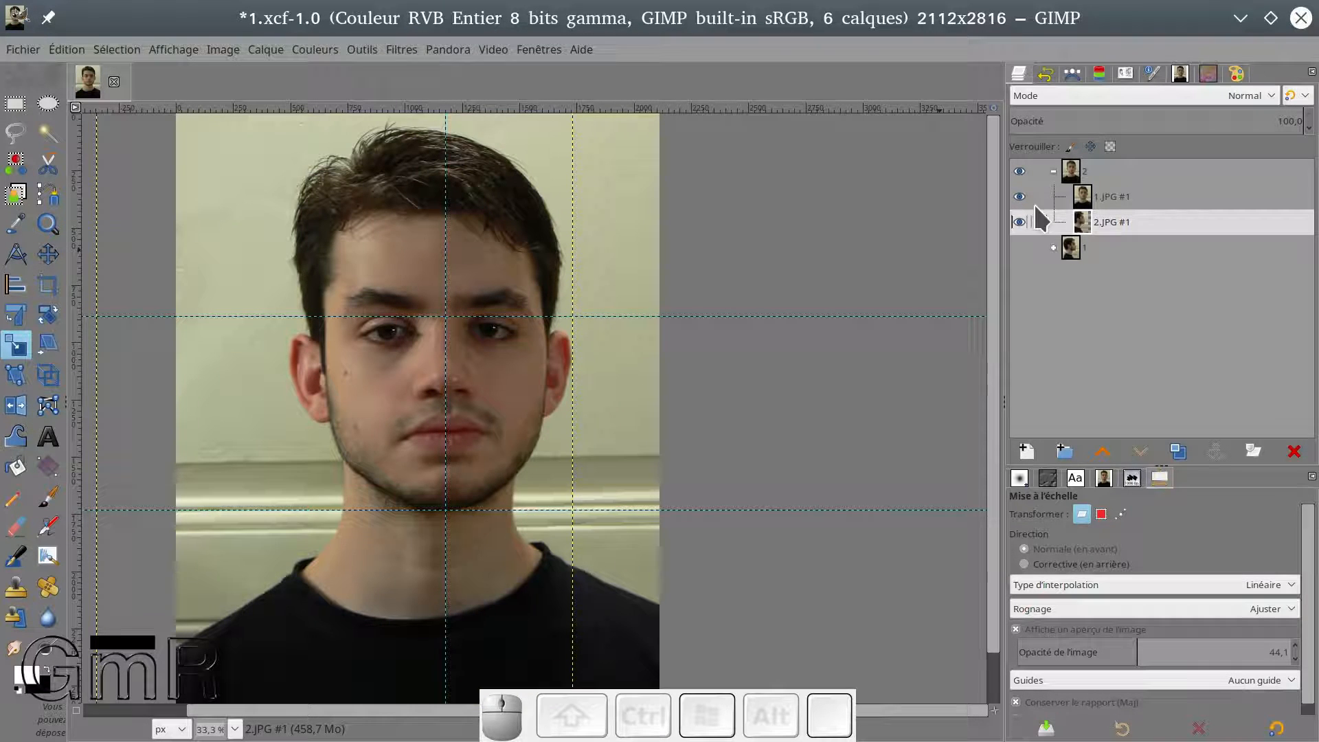
left_click(1091, 198)
right_click(1093, 206)
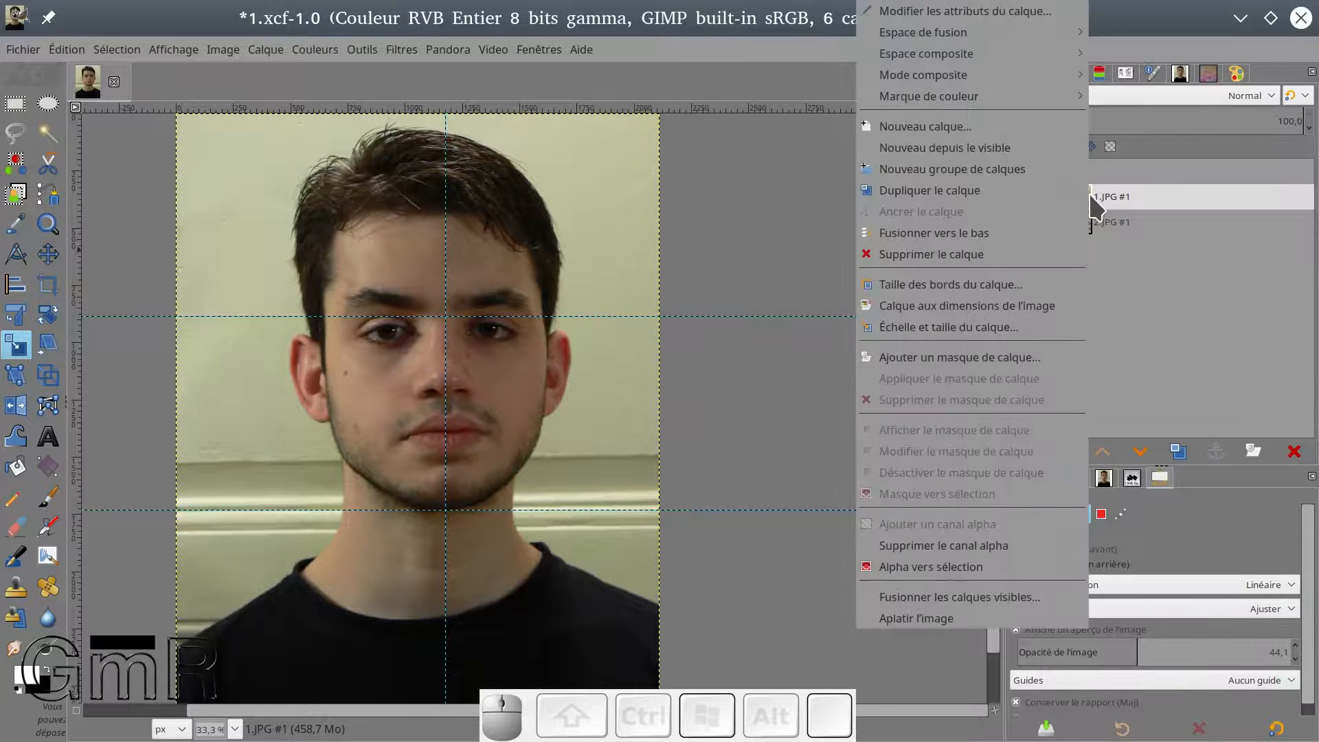
left_click(946, 360)
left_click(1043, 523)
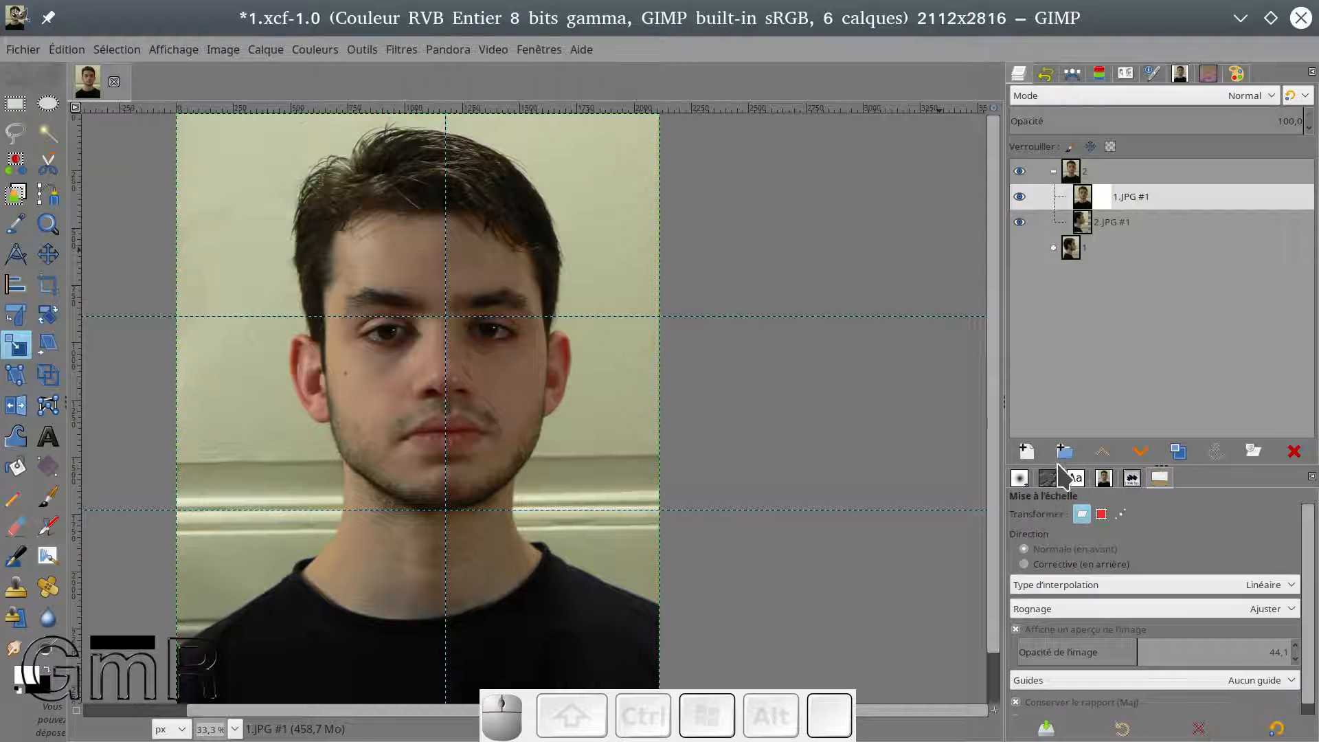
Paint the 1.JPG #1 mask black over the face's right side with a 330.76 brush, and restore the transparent background strip with white.
left_click(53, 504)
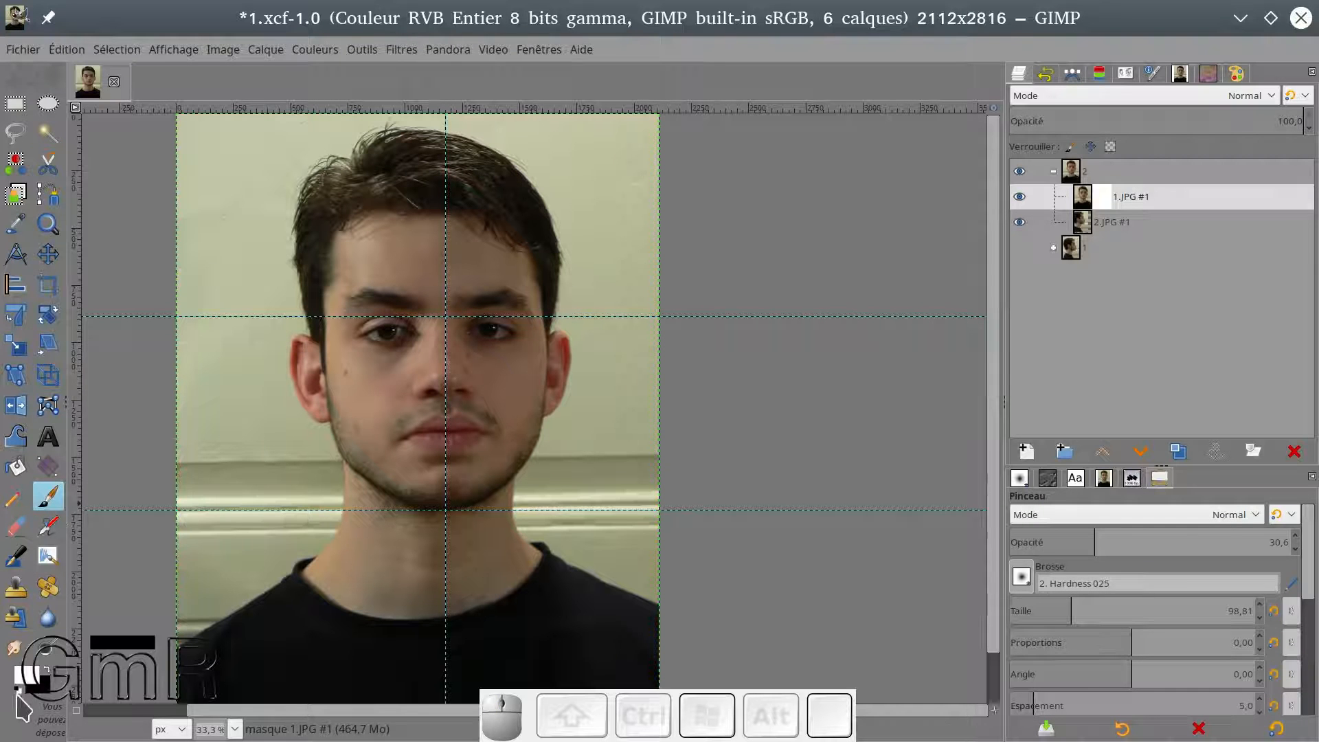
left_click(47, 670)
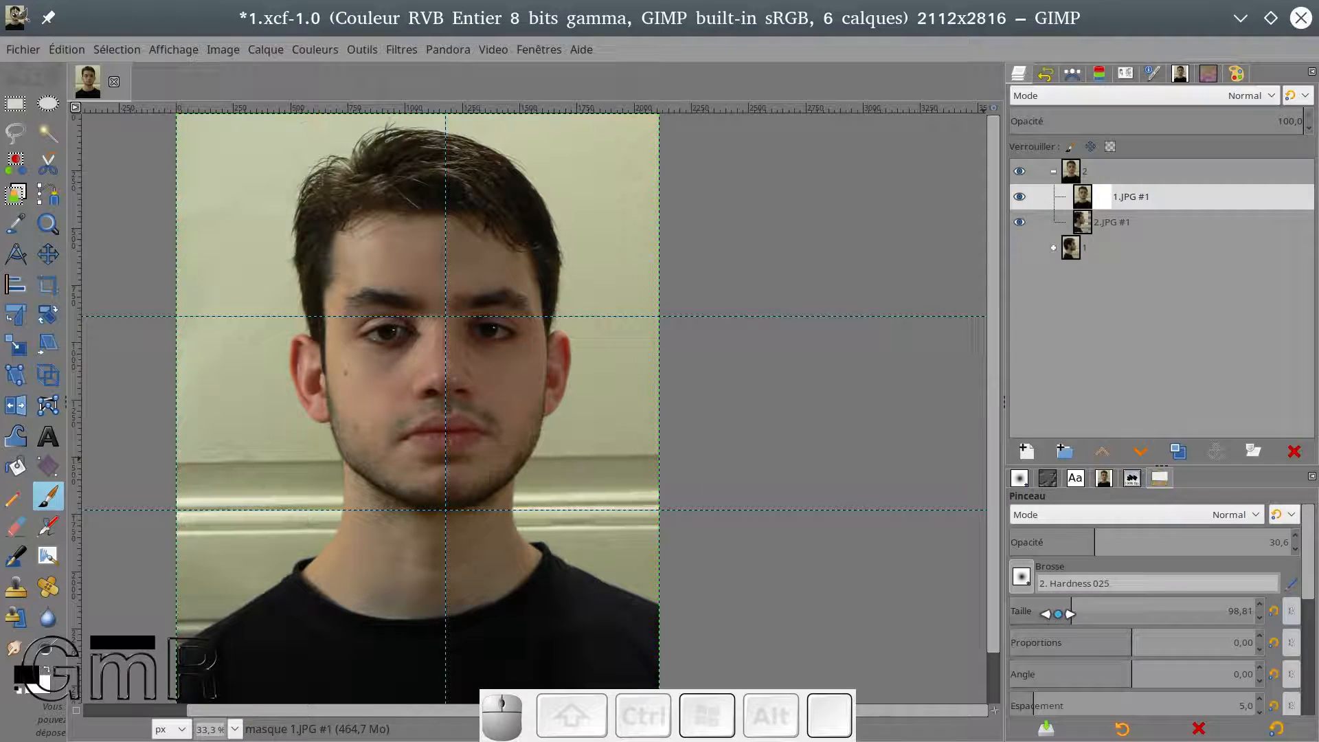
left_click(1077, 600)
left_click_drag(1077, 600, 1137, 600)
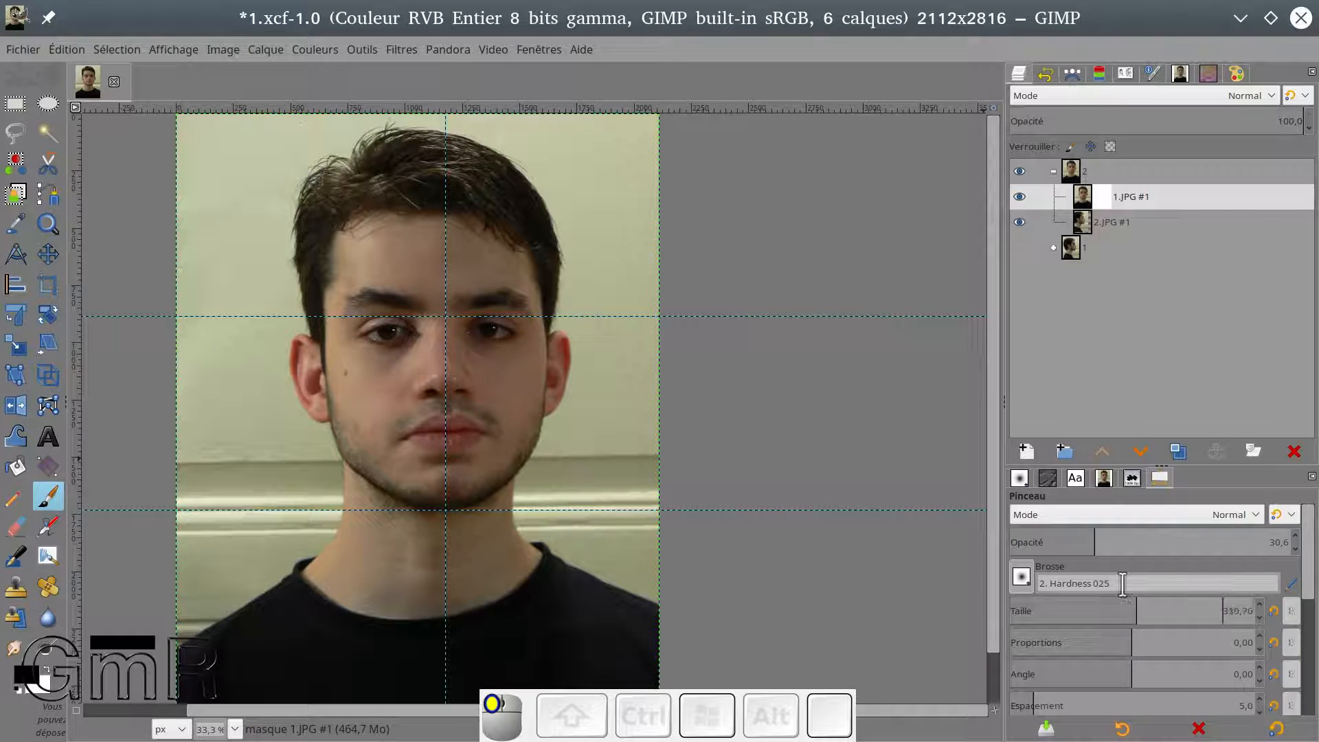
mouse_move(496, 196)
left_mouse_down()
mouse_move(474, 143)
mouse_move(459, 145)
mouse_move(555, 236)
mouse_move(540, 288)
mouse_move(550, 426)
mouse_move(526, 483)
left_mouse_up()
mouse_move(521, 413)
left_mouse_down()
mouse_move(521, 464)
mouse_move(523, 327)
mouse_move(503, 264)
mouse_move(527, 390)
mouse_move(521, 278)
mouse_move(535, 407)
left_mouse_up()
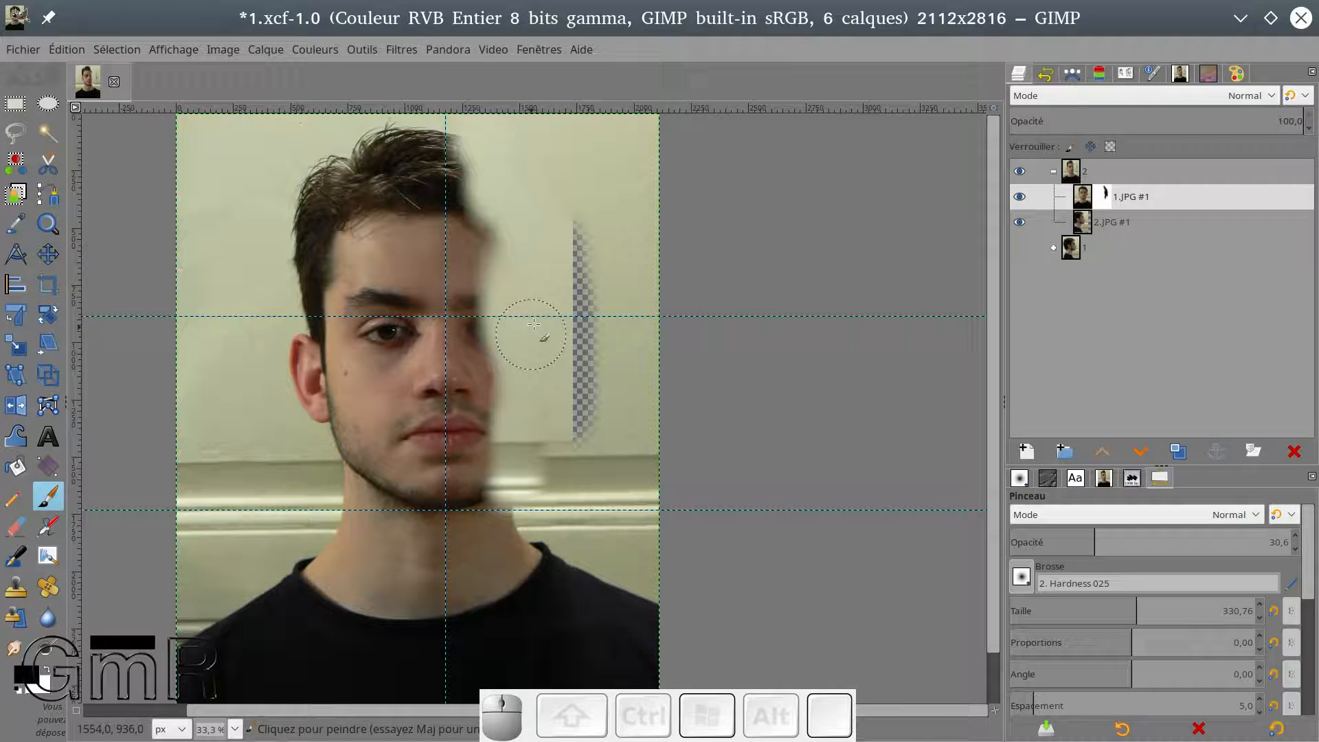
key("x")
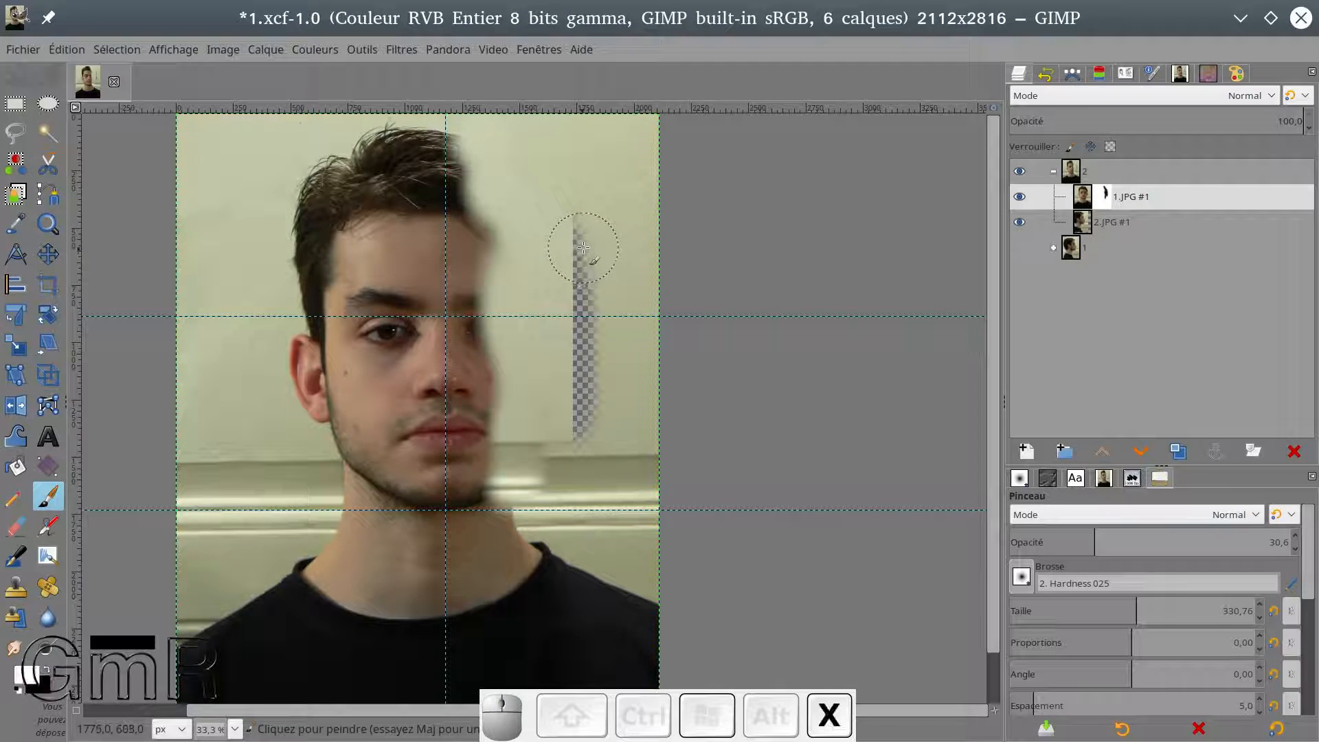
mouse_move(578, 227)
left_mouse_down()
mouse_move(577, 304)
mouse_move(578, 222)
mouse_move(575, 288)
mouse_move(592, 247)
mouse_move(596, 372)
mouse_move(585, 336)
mouse_move(603, 351)
mouse_move(584, 328)
mouse_move(587, 456)
mouse_move(601, 406)
left_mouse_up()
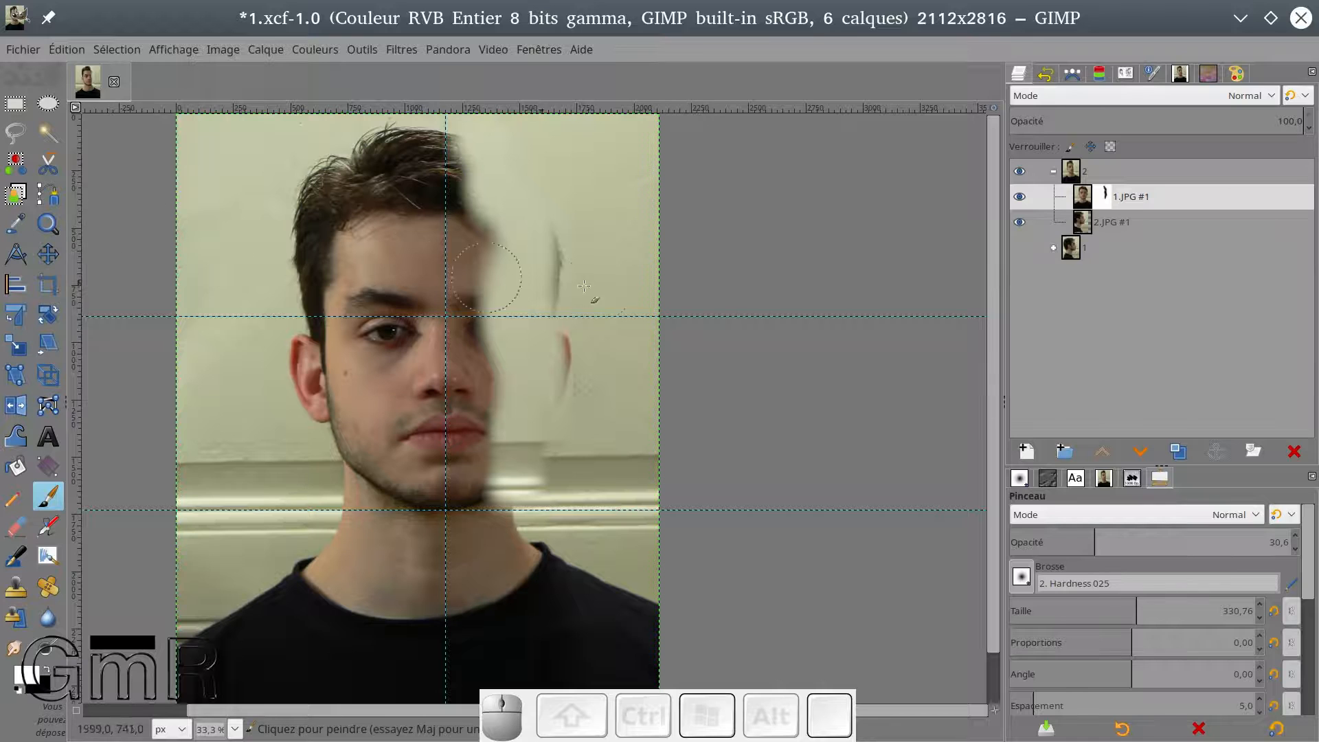
left_click(1099, 226)
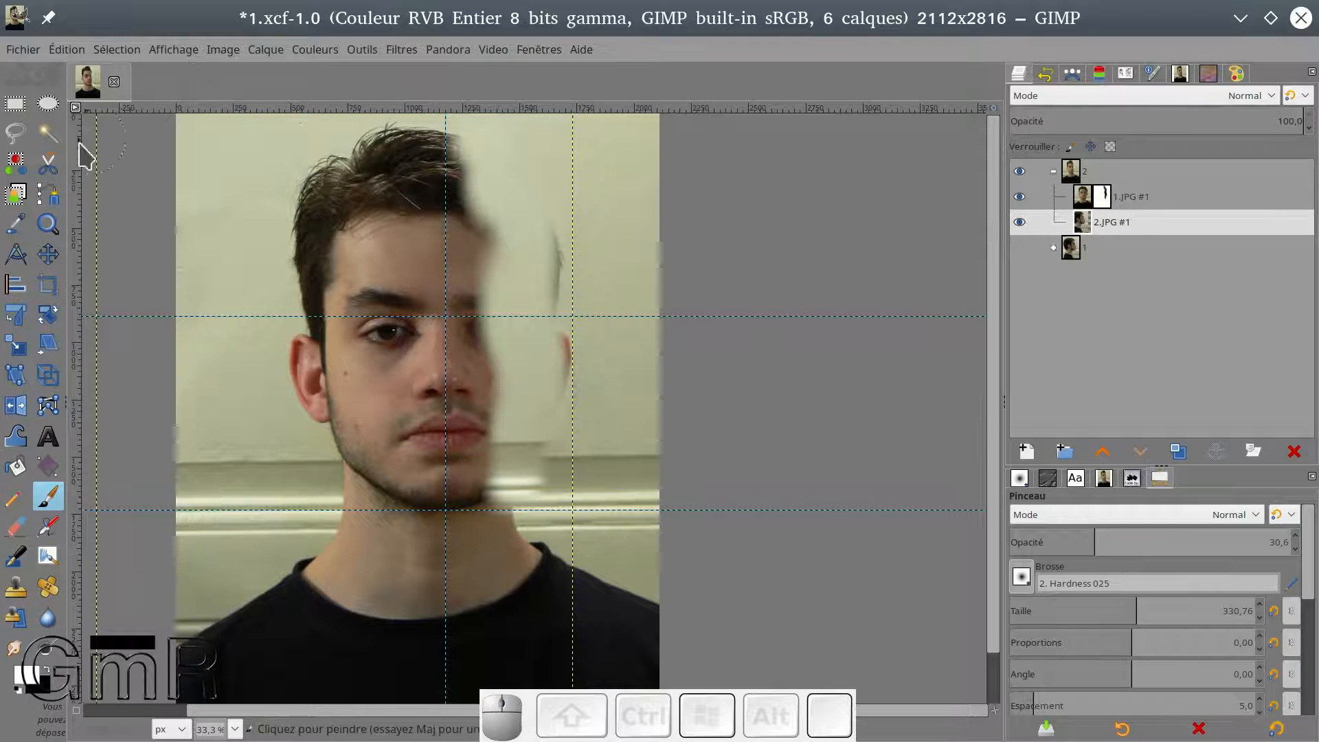
left_click(48, 254)
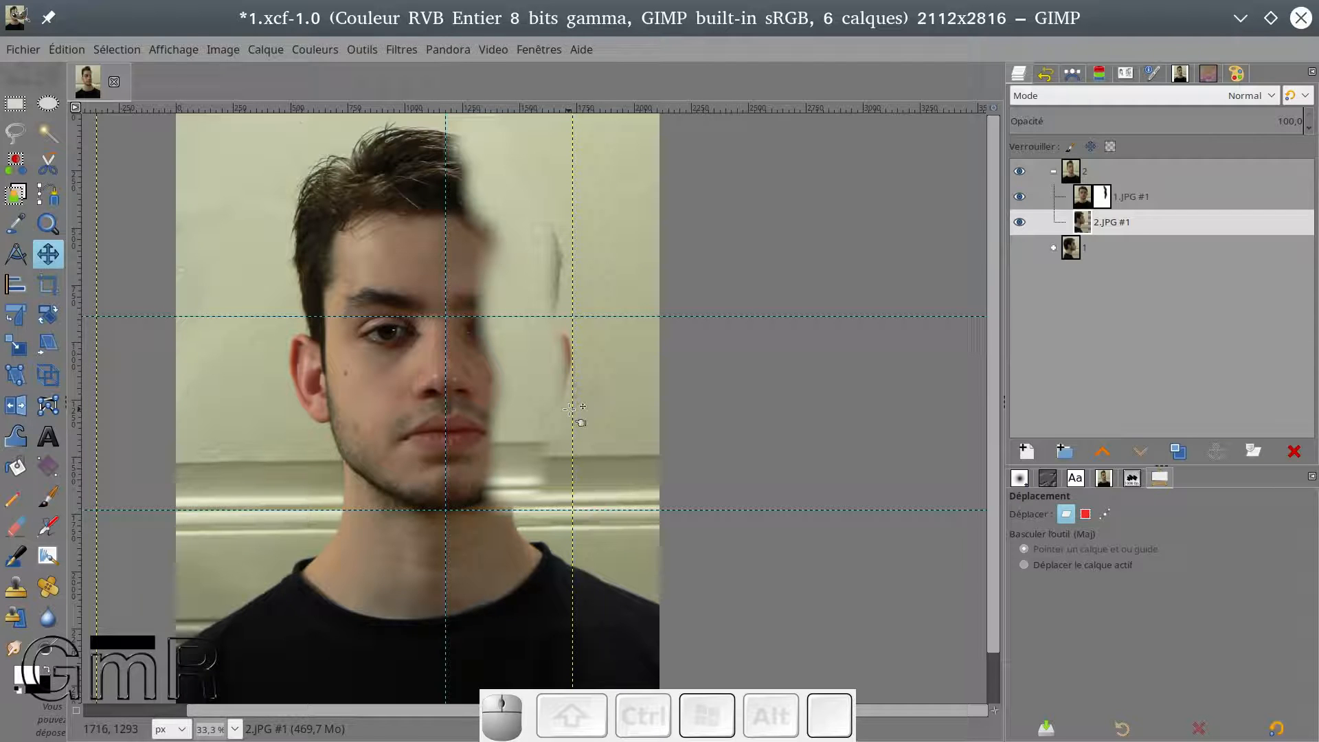
left_click_drag(587, 408, 585, 410)
key("ctrl+z")
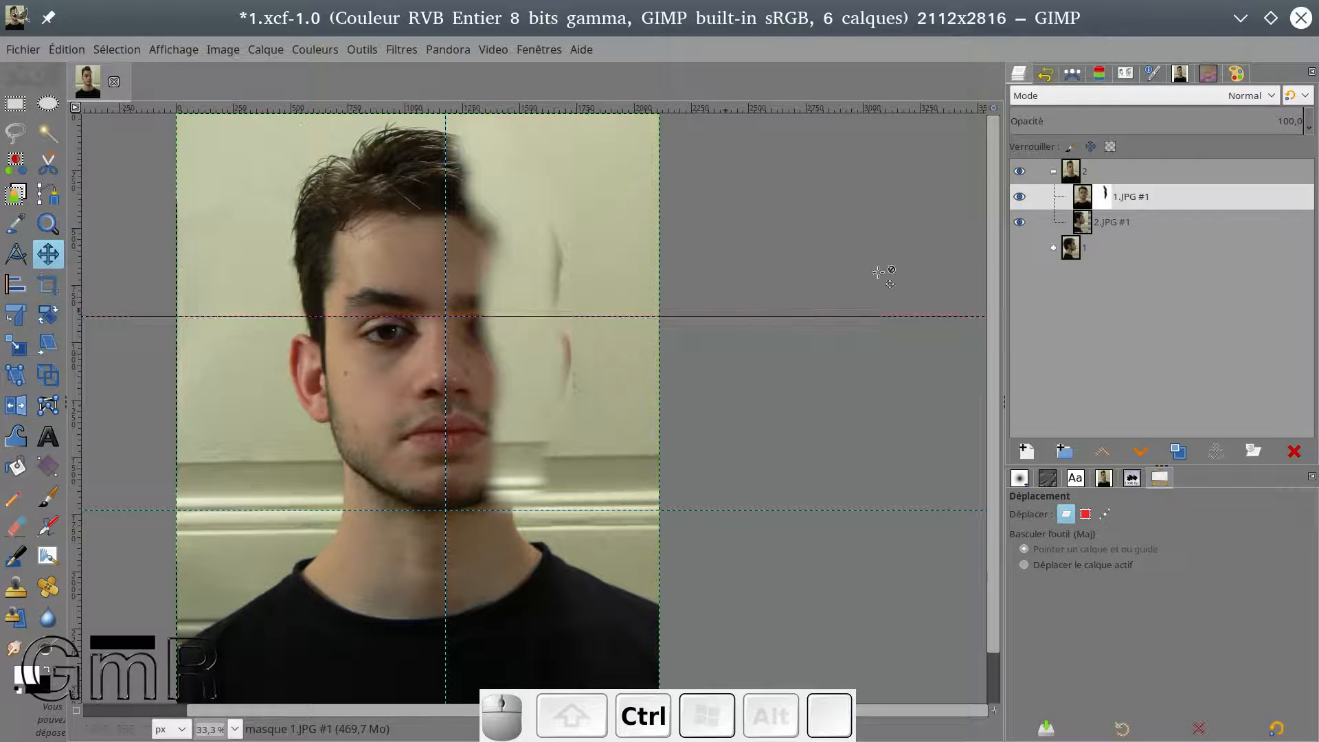
left_click(1078, 224)
left_click_drag(624, 420, 631, 408)
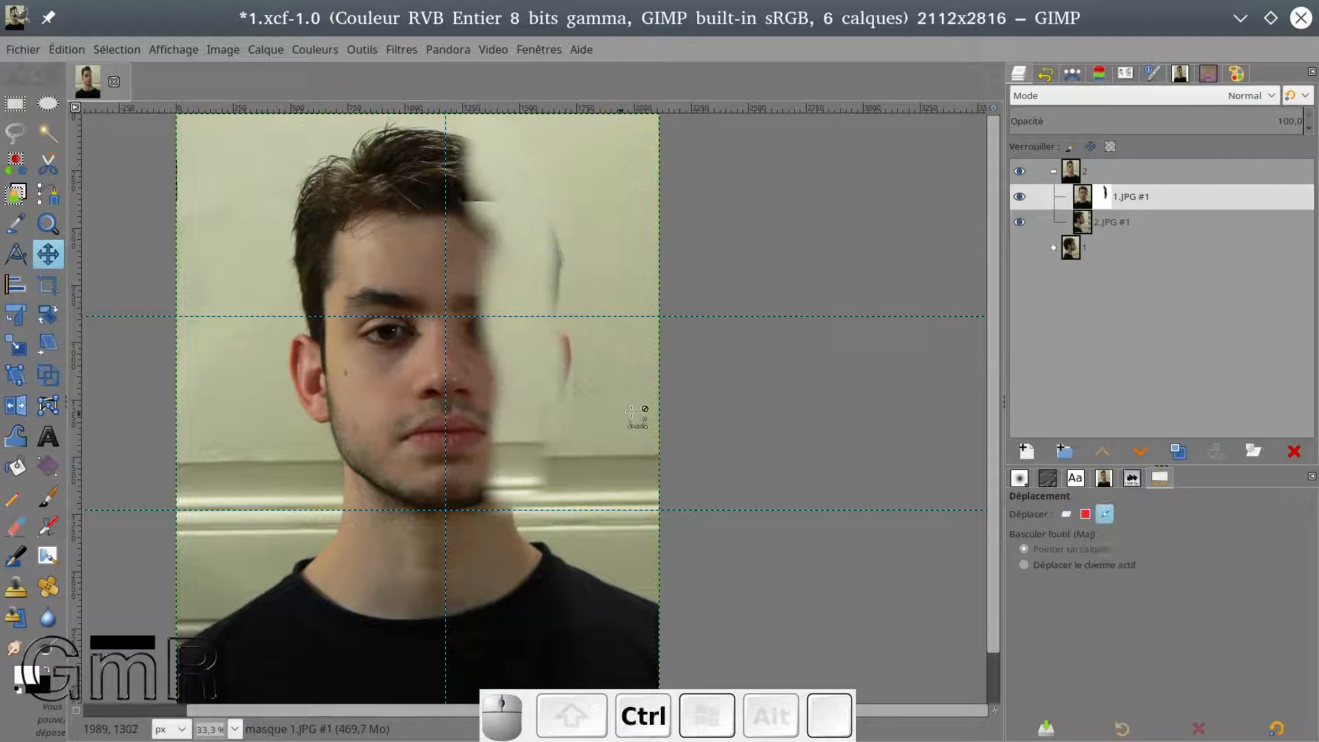
key("ctrl+z")
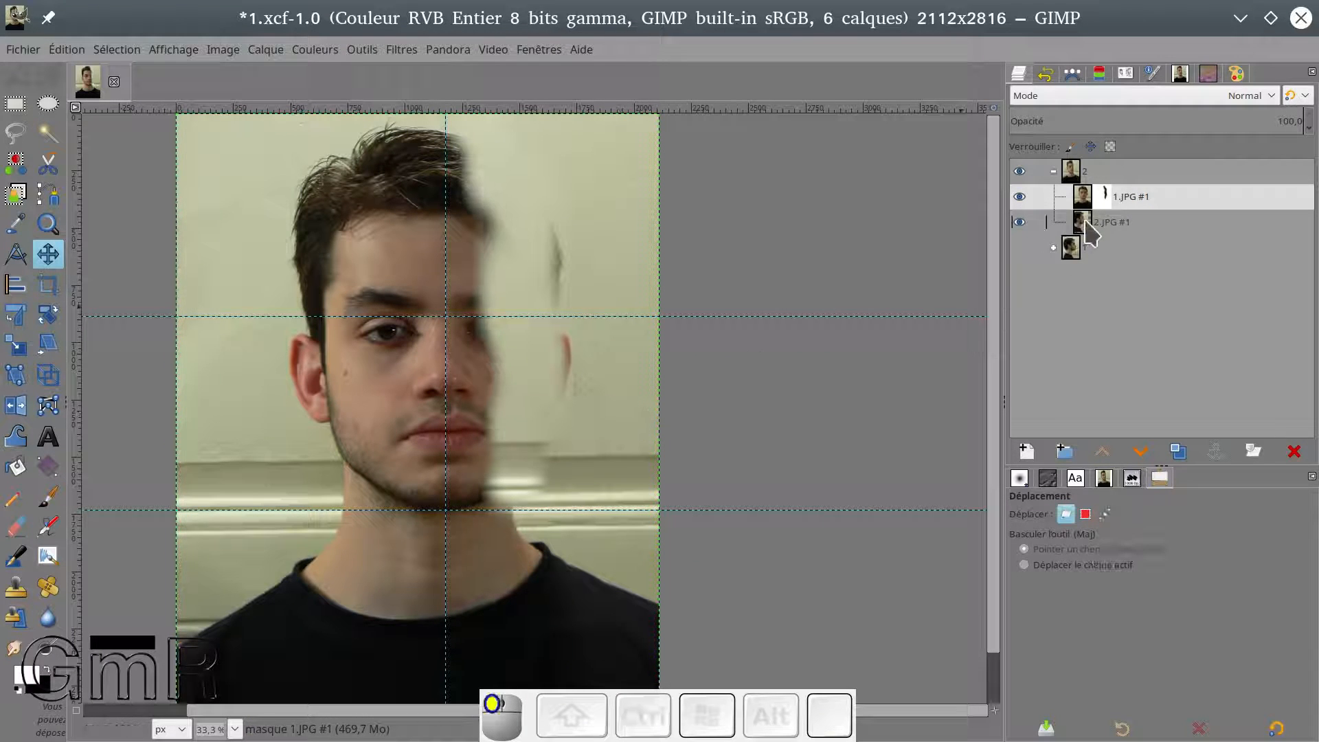
Set the Move tool to the active layer and shift 2.JPG #1 so the profile's nose, lips and chin emerge beside the front face.
left_click(1083, 222)
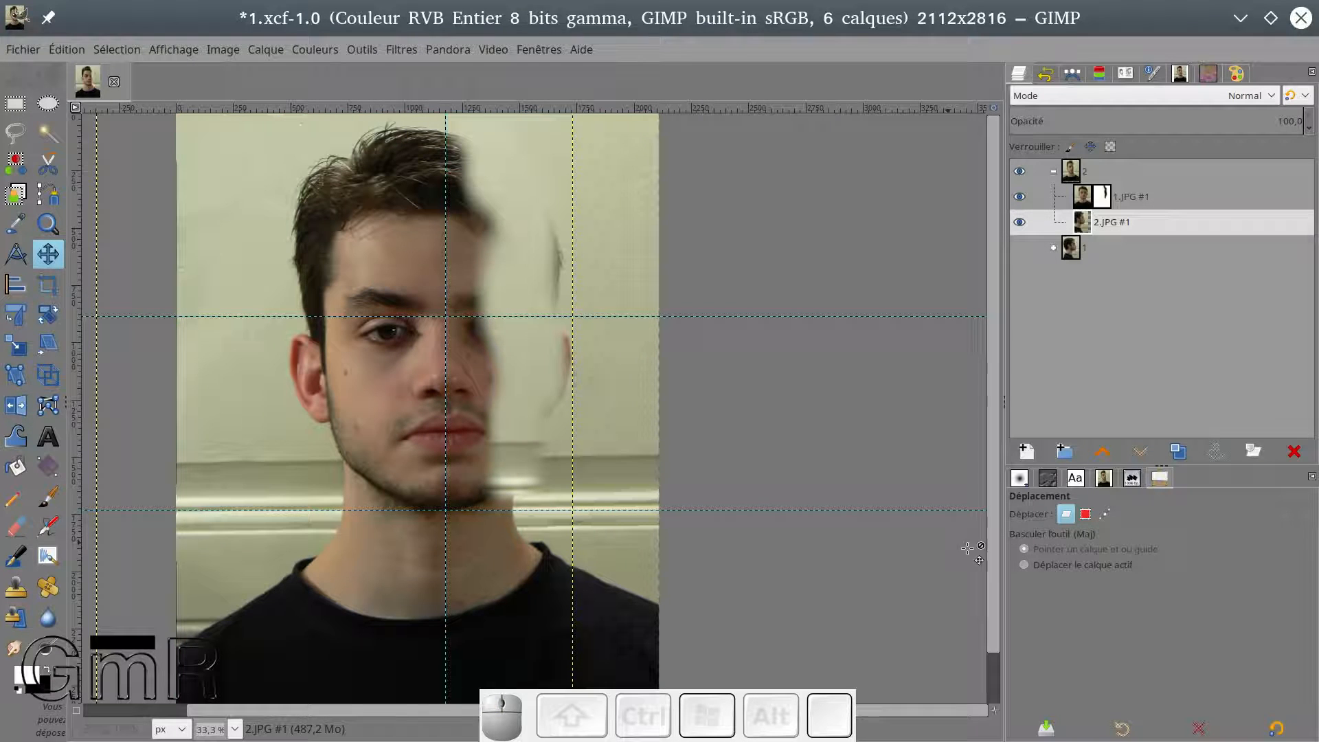
left_click(1056, 564)
left_click_drag(624, 429, 626, 450)
mouse_move(533, 464)
left_mouse_down()
mouse_move(539, 432)
mouse_move(540, 453)
left_mouse_up()
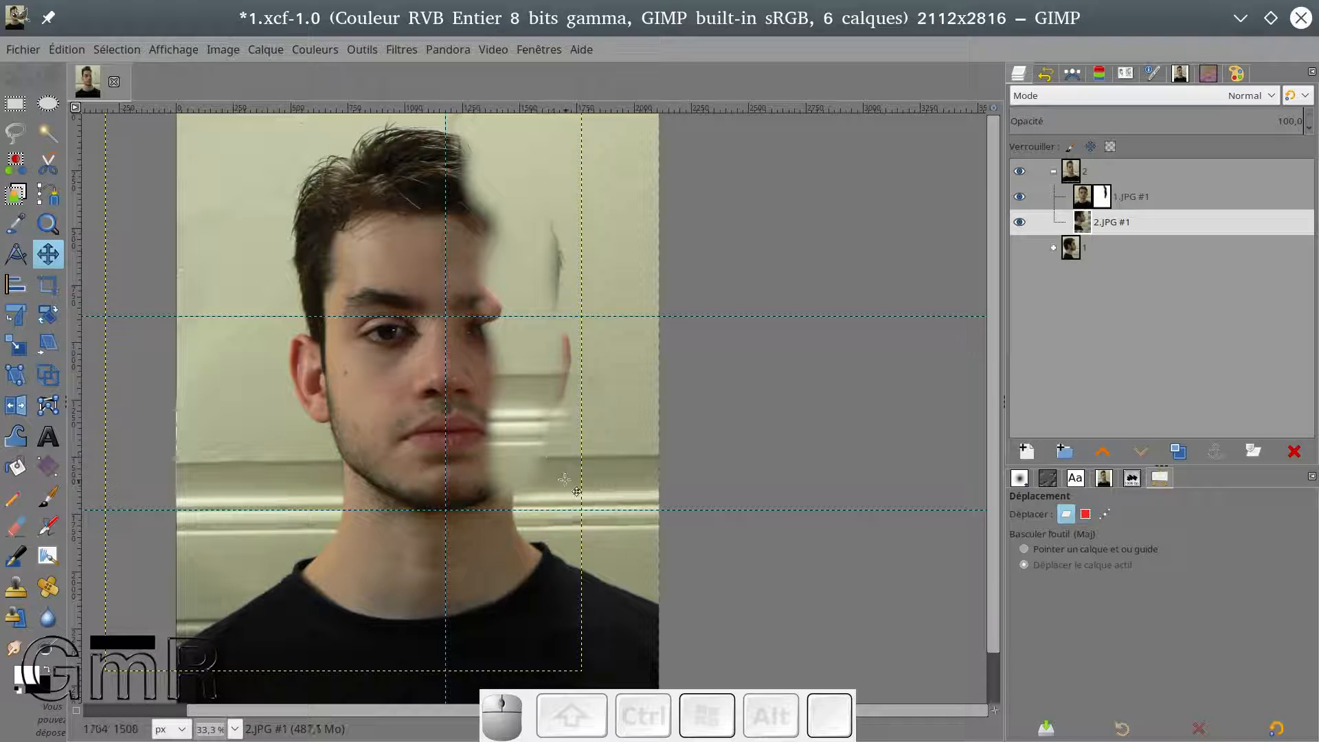
left_click_drag(545, 419, 540, 453)
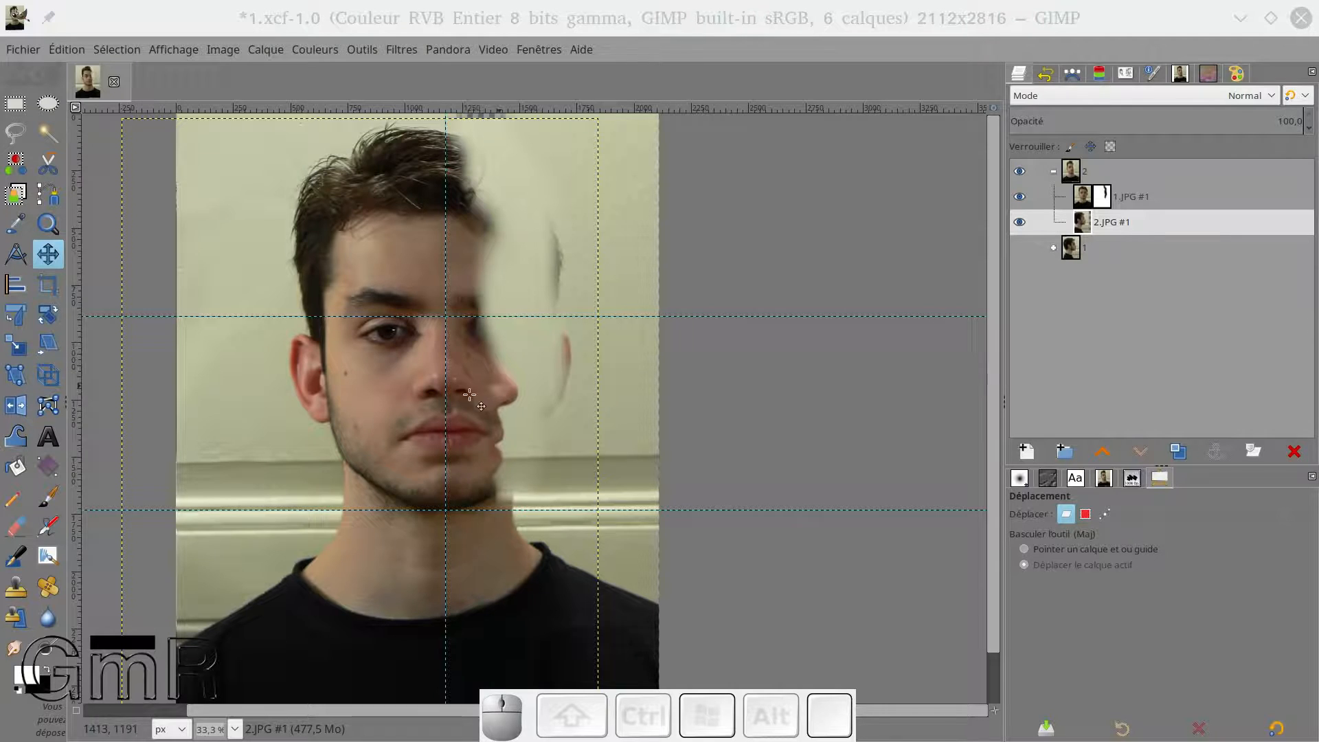
Hide 1.JPG #1, scale the profile layer 2.JPG #1 to 2012 × 2683 px aligned with the guides, and show 1.JPG #1 again.
left_click(1019, 197)
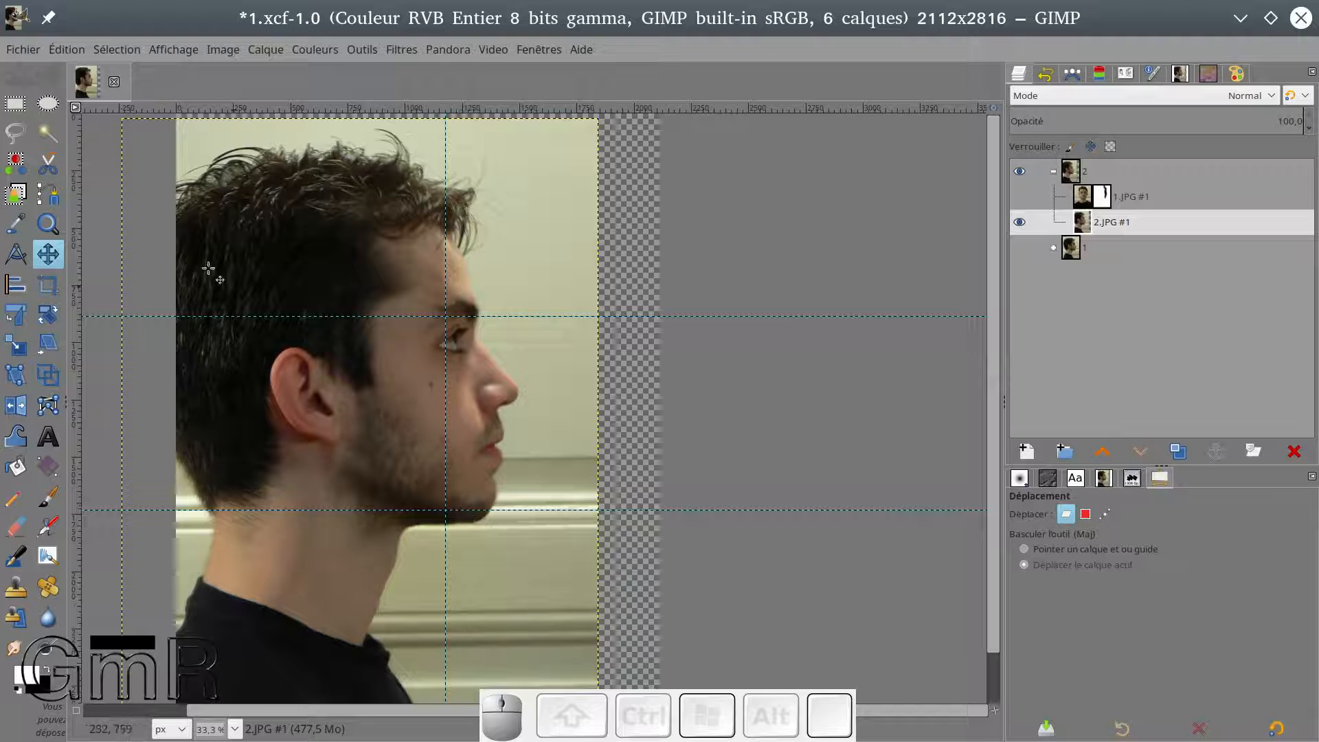
left_click(16, 344)
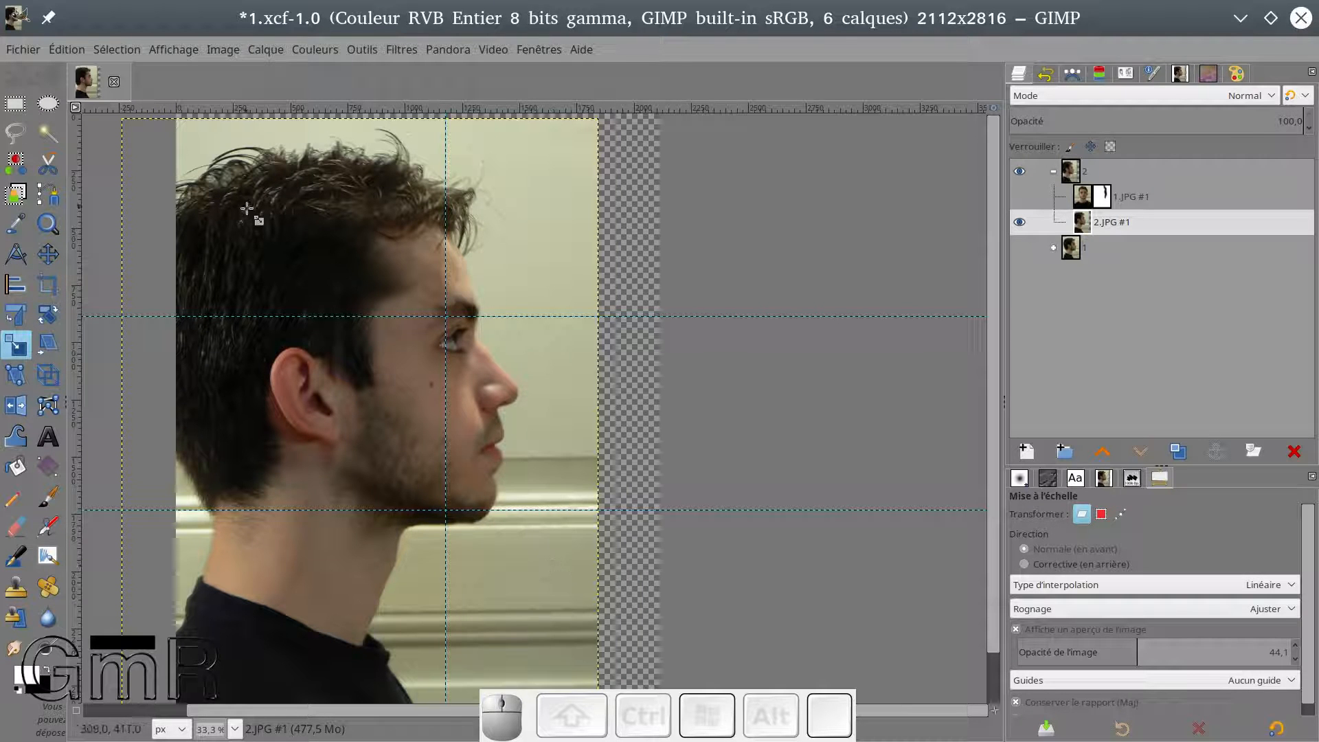
left_click_drag(243, 209, 266, 231)
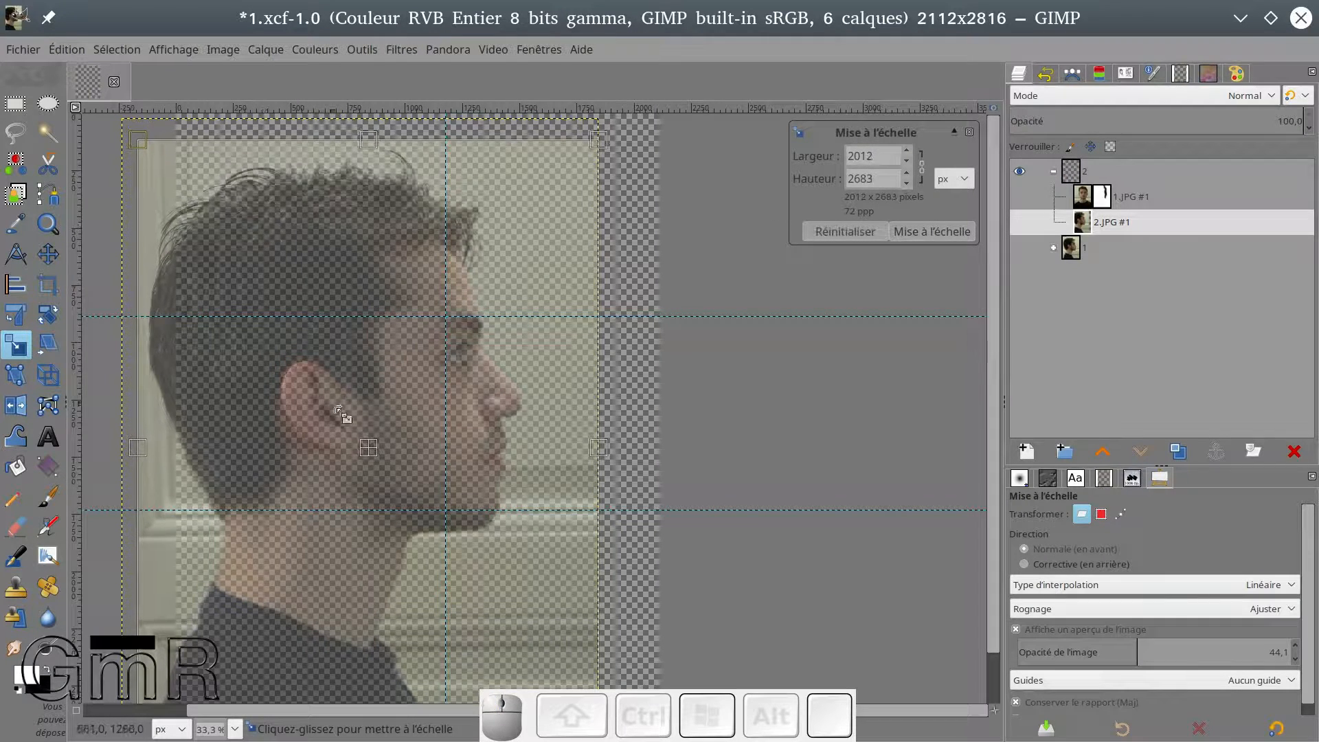
left_click_drag(383, 459, 377, 448)
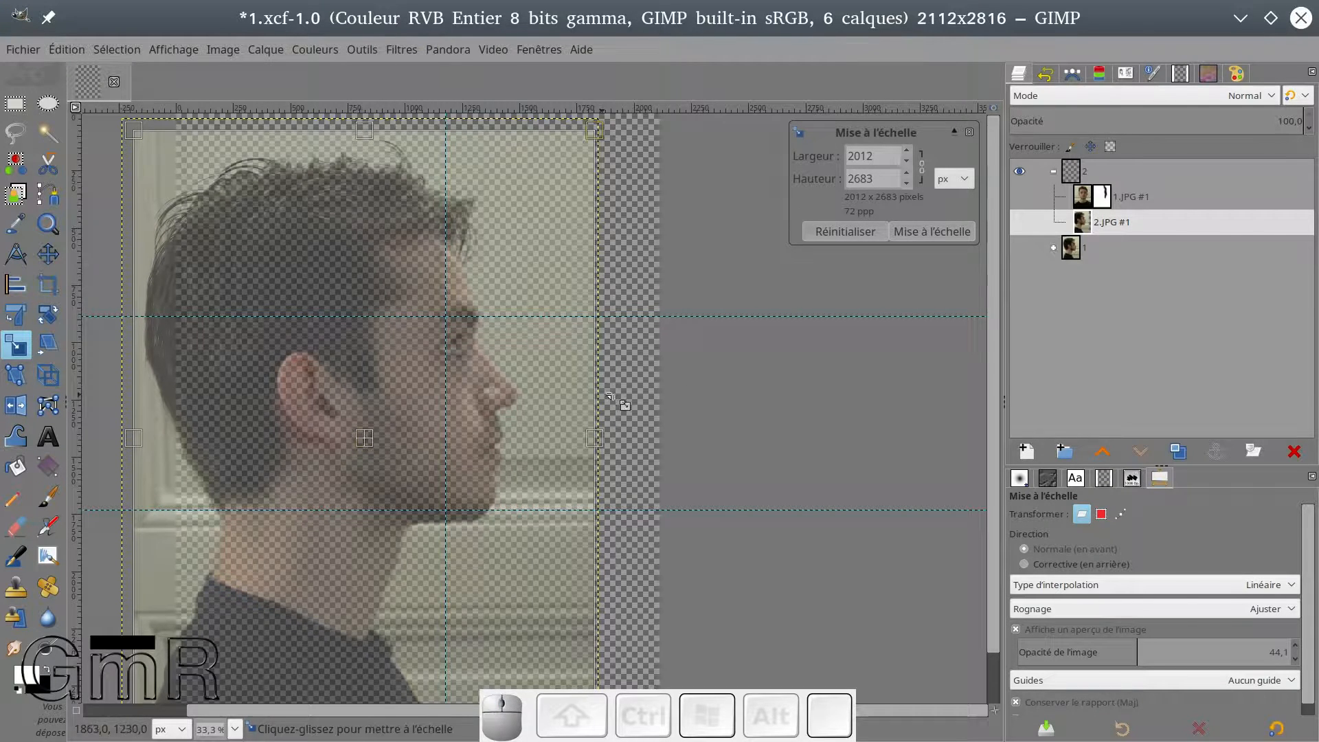
left_click(938, 228)
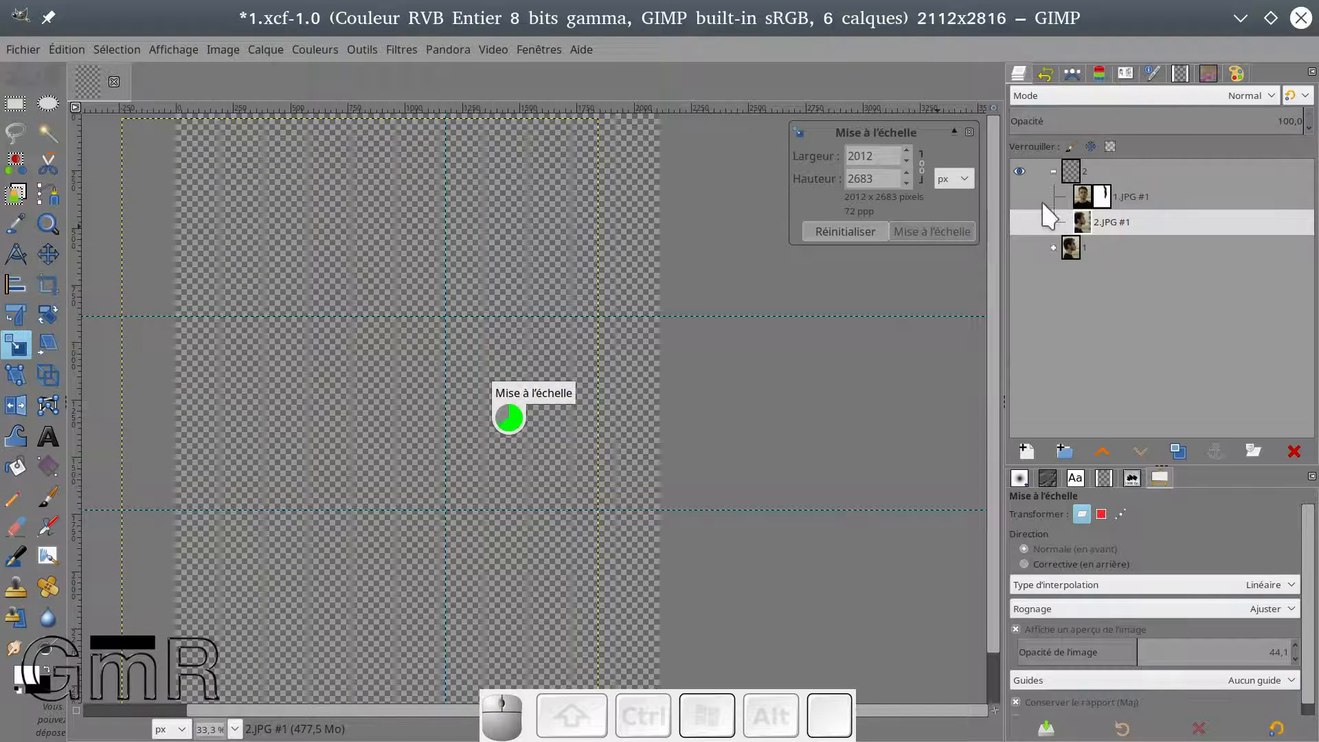
left_click(1022, 201)
left_click(1020, 196)
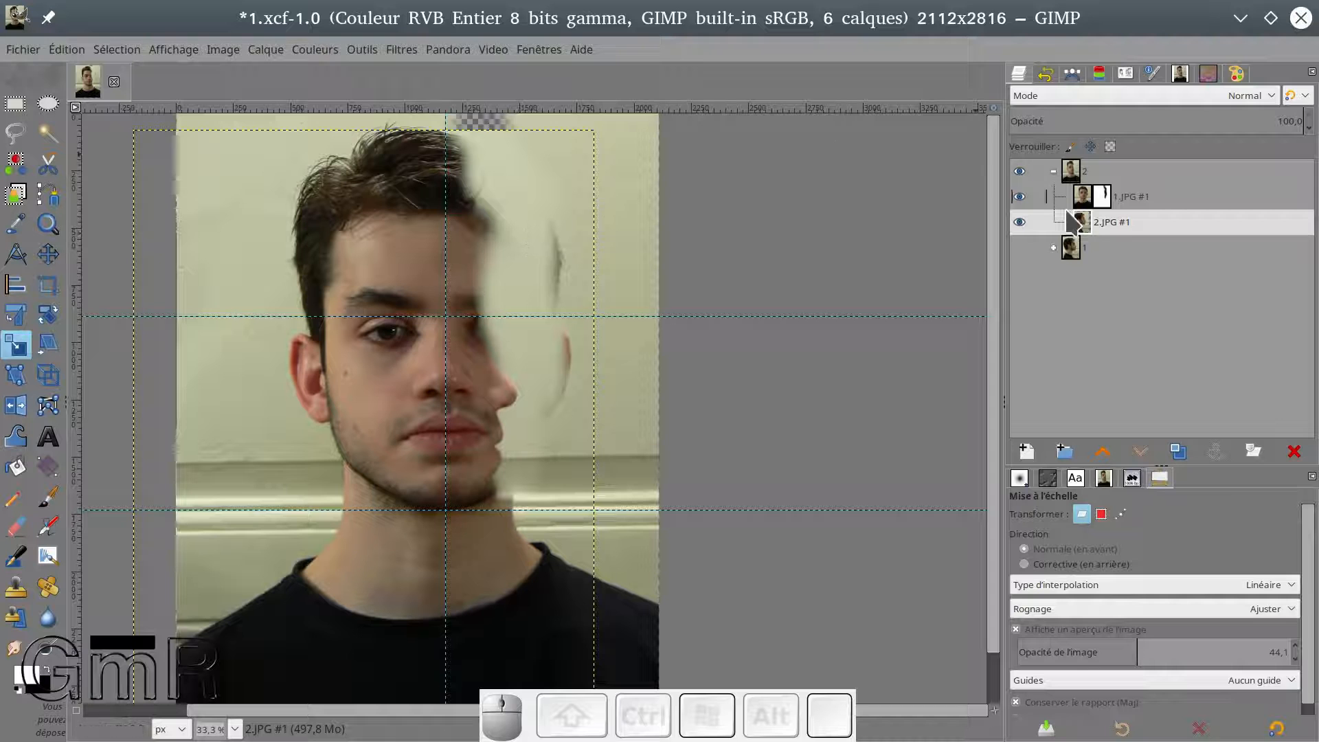
Paint the 1.JPG #1 mask black over the leftover ear and hair beside the face, and fill the transparent strip above with white.
left_click(1104, 196)
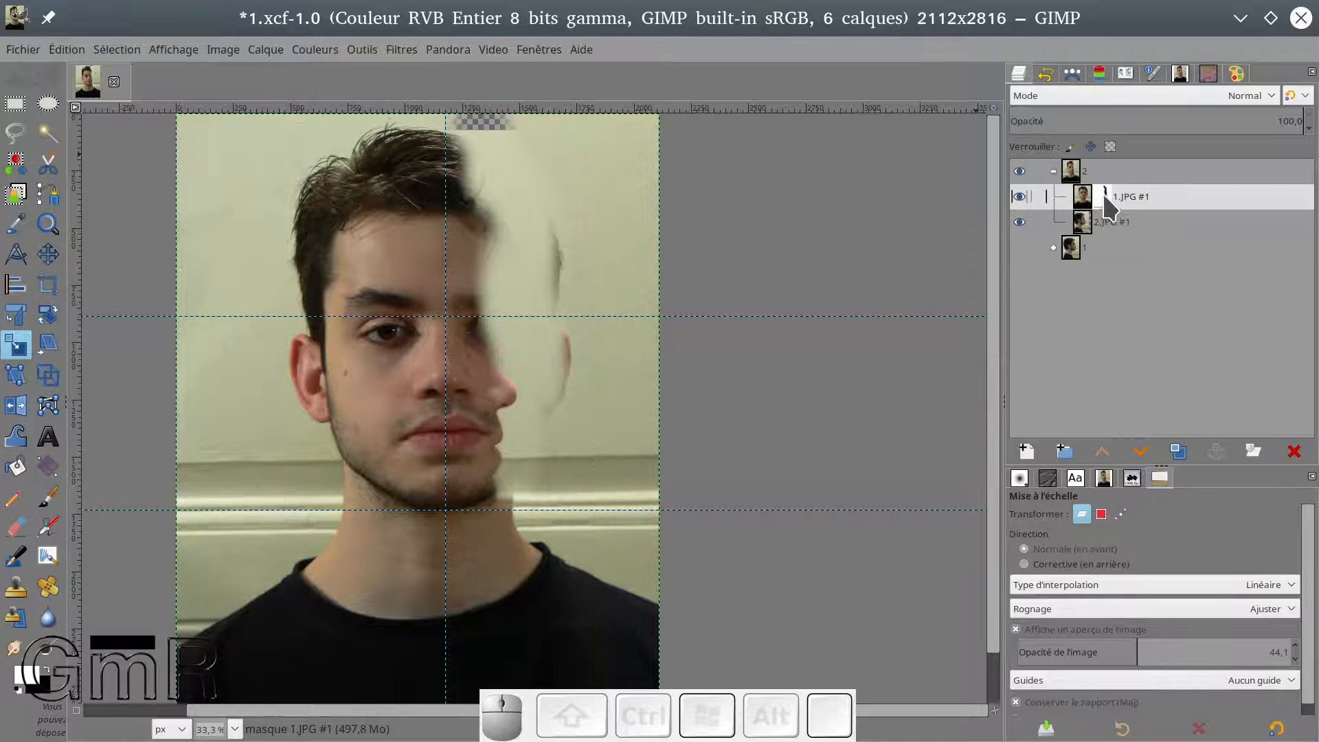
left_click(1099, 197)
left_click(48, 497)
mouse_move(546, 211)
left_mouse_down()
mouse_move(552, 263)
mouse_move(550, 236)
left_mouse_up()
key("x")
mouse_move(533, 144)
left_mouse_down()
mouse_move(532, 220)
mouse_move(526, 189)
mouse_move(550, 193)
mouse_move(529, 309)
mouse_move(560, 357)
mouse_move(546, 429)
left_mouse_up()
mouse_move(590, 383)
left_mouse_down()
mouse_move(591, 359)
mouse_move(615, 375)
mouse_move(599, 375)
mouse_move(612, 361)
left_mouse_up()
key("x")
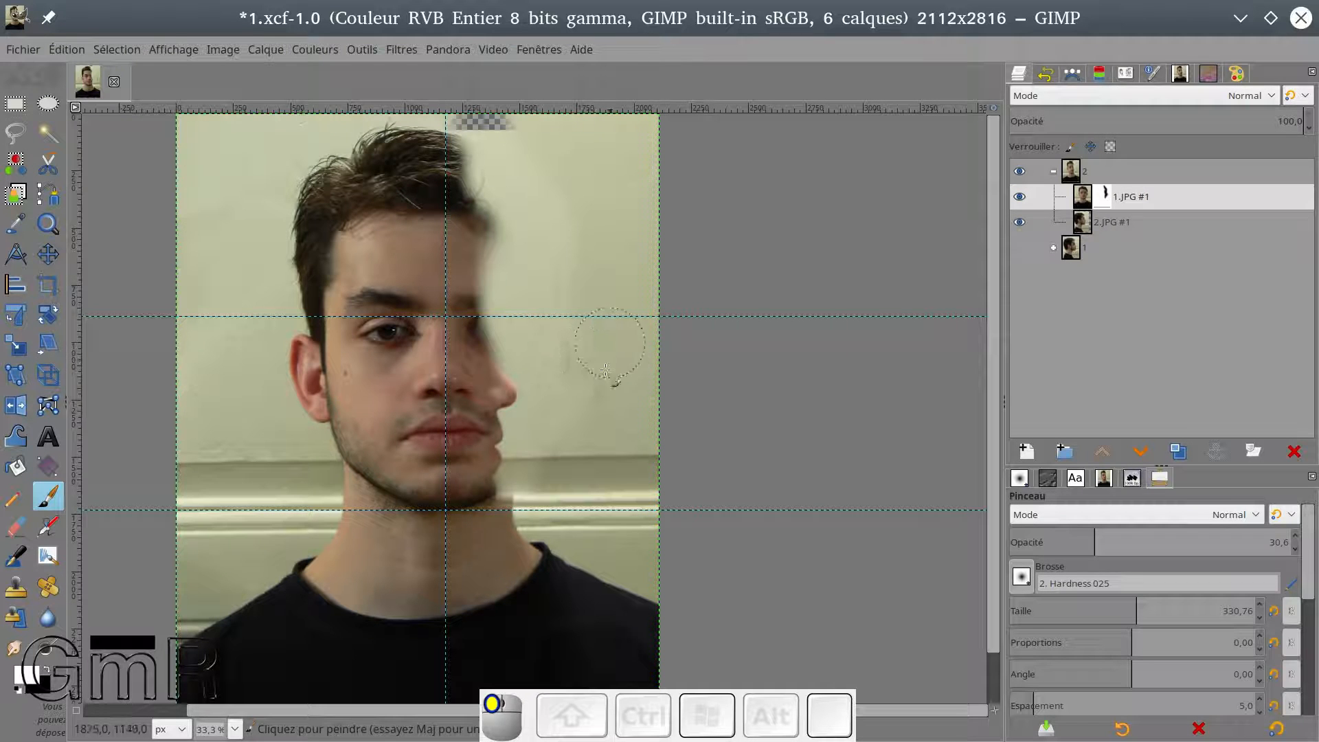
key("x")
left_click_drag(558, 358, 548, 351)
left_click_drag(537, 264, 530, 268)
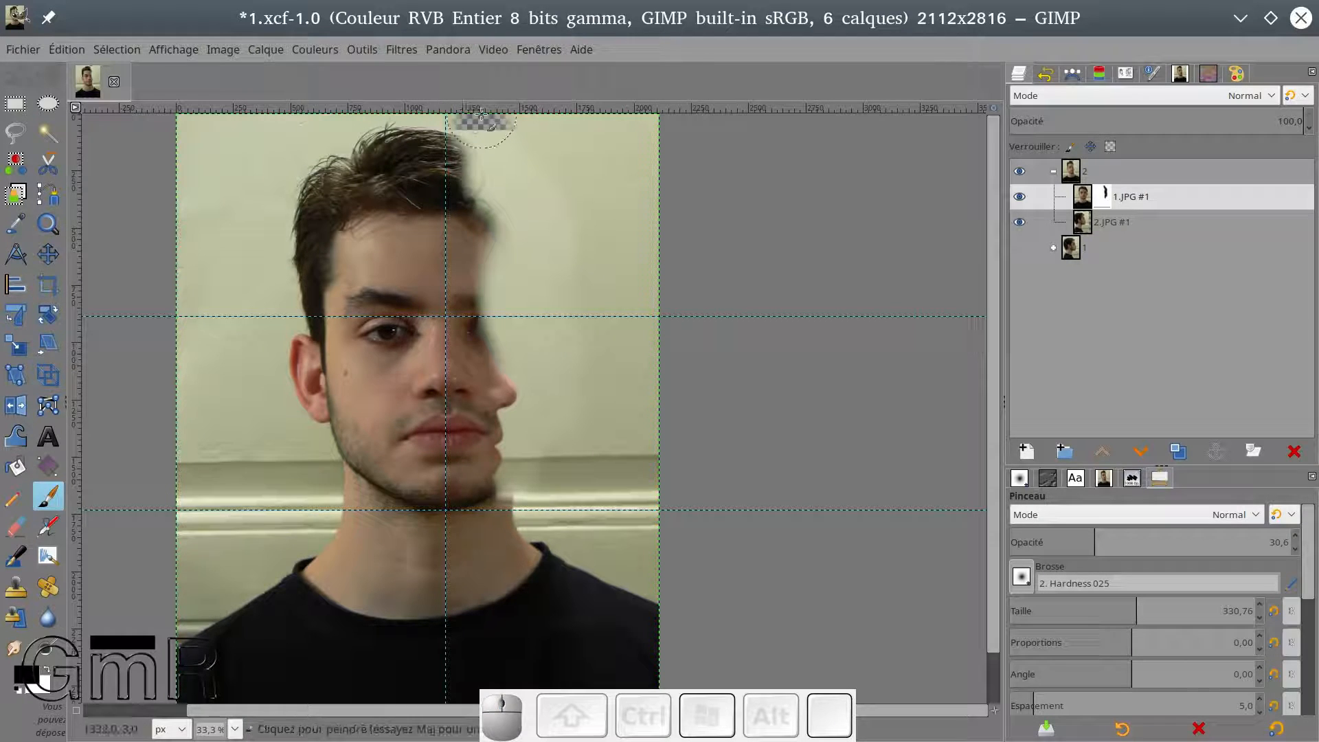
key("x")
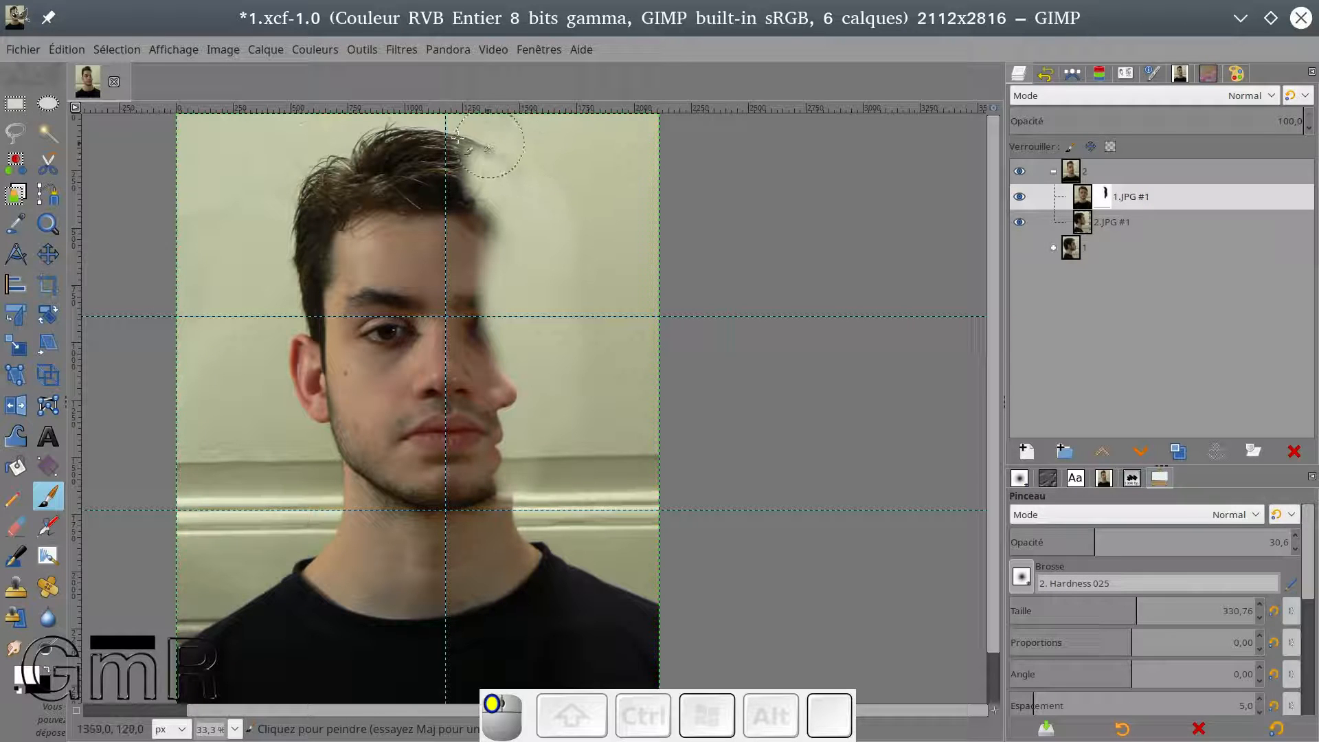
Paint the 1.JPG #1 mask black over the front view's right-hand hair, forehead, eye, mouth, chin and neck to bring out the profile.
key("x")
mouse_move(464, 134)
left_mouse_down()
mouse_move(463, 169)
mouse_move(465, 152)
mouse_move(493, 141)
mouse_move(527, 180)
mouse_move(508, 155)
mouse_move(495, 215)
mouse_move(483, 206)
mouse_move(497, 259)
left_mouse_up()
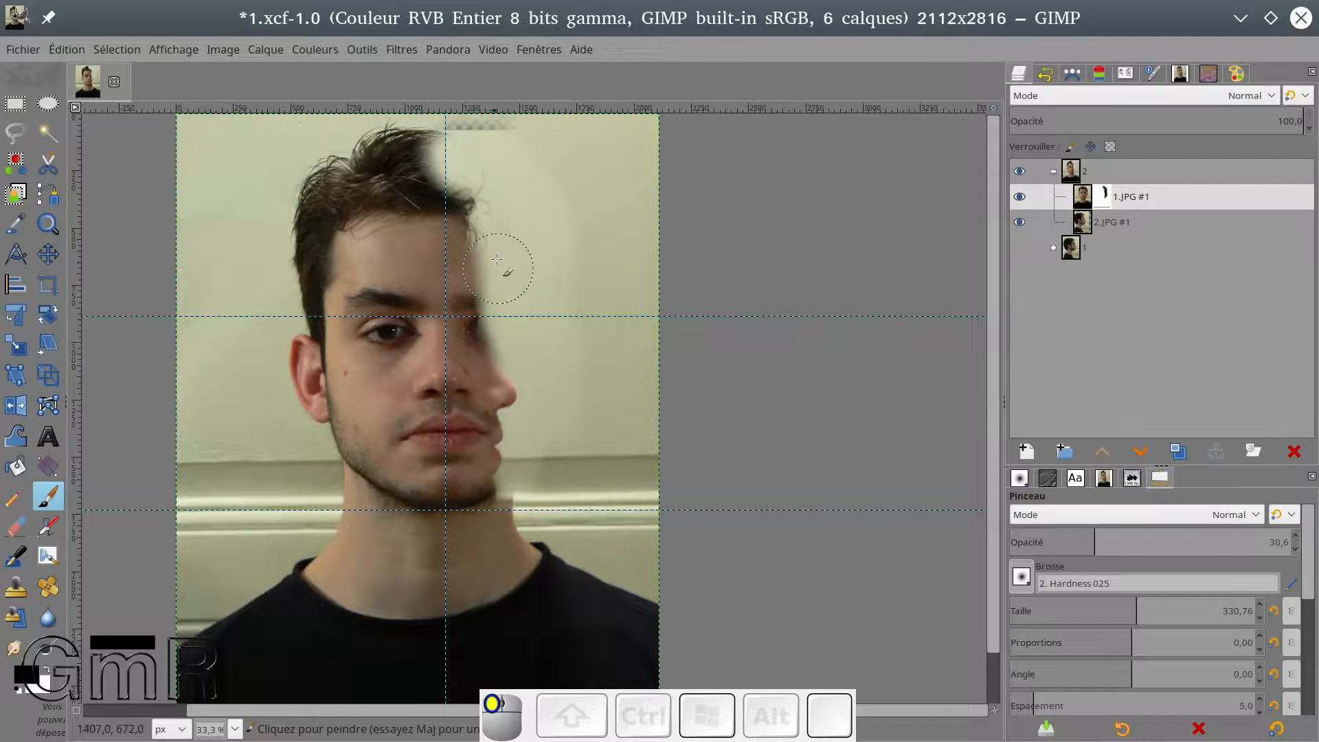
mouse_move(509, 320)
left_mouse_down()
mouse_move(517, 350)
mouse_move(470, 209)
mouse_move(433, 167)
mouse_move(452, 198)
mouse_move(402, 167)
mouse_move(437, 147)
mouse_move(378, 141)
mouse_move(413, 143)
left_mouse_up()
mouse_move(472, 222)
left_mouse_down()
mouse_move(481, 281)
mouse_move(443, 218)
left_mouse_up()
mouse_move(434, 214)
left_mouse_down()
mouse_move(422, 211)
mouse_move(468, 218)
mouse_move(443, 184)
mouse_move(471, 227)
left_mouse_up()
mouse_move(498, 330)
left_mouse_down()
mouse_move(465, 356)
mouse_move(461, 337)
mouse_move(461, 356)
mouse_move(473, 342)
mouse_move(432, 346)
mouse_move(478, 424)
mouse_move(455, 332)
left_mouse_up()
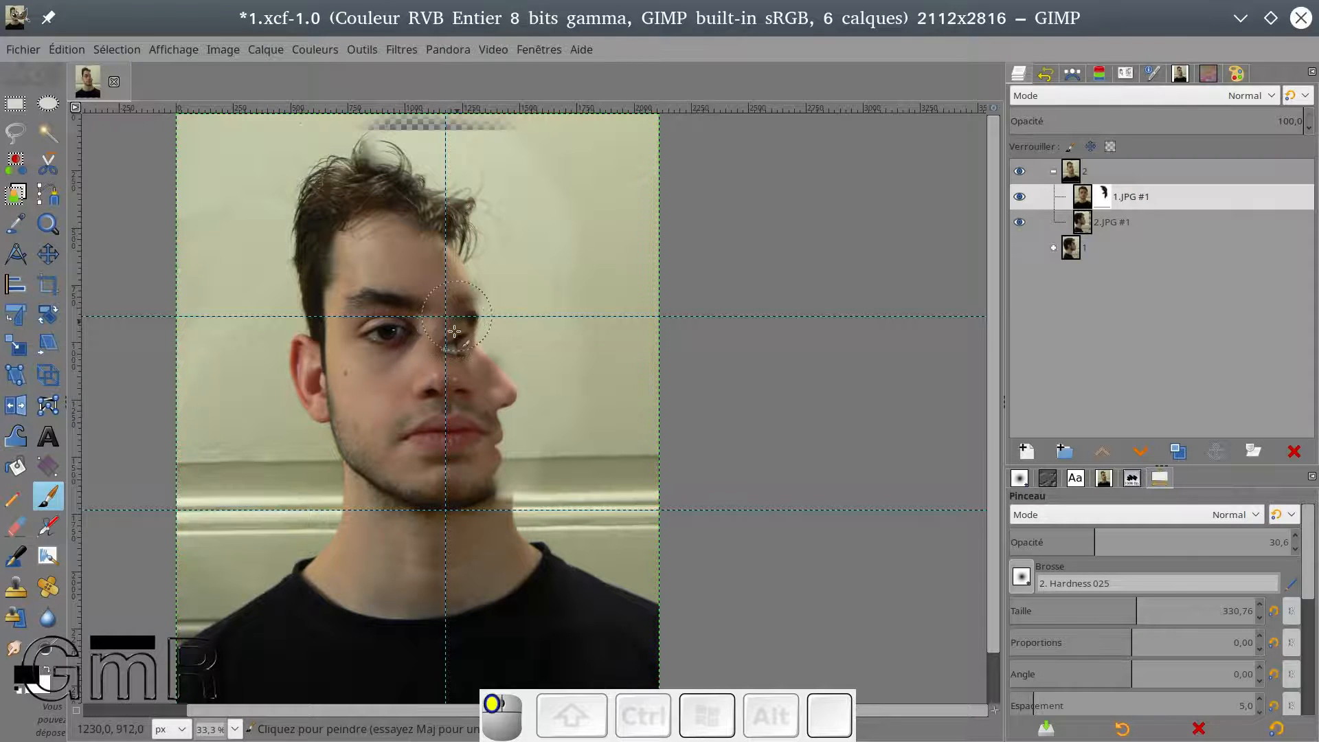
left_click_drag(456, 376, 415, 330)
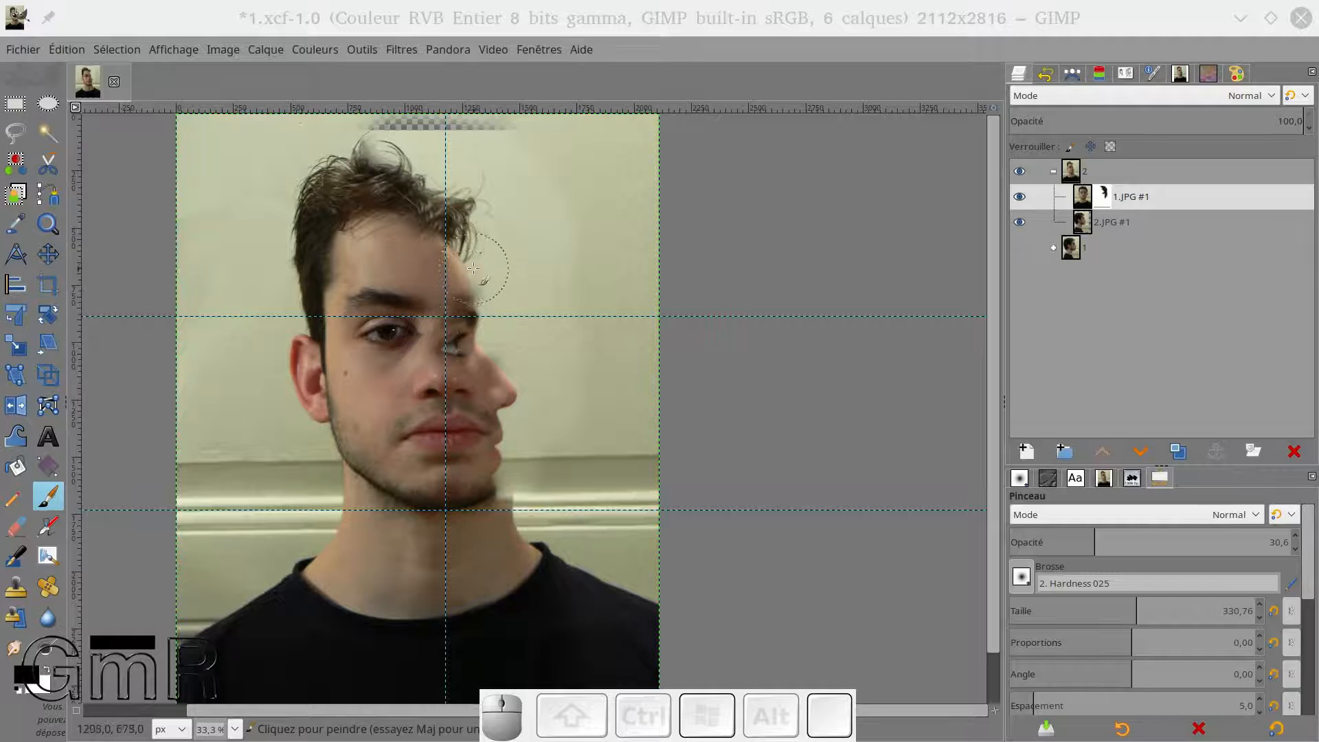
left_click(476, 246)
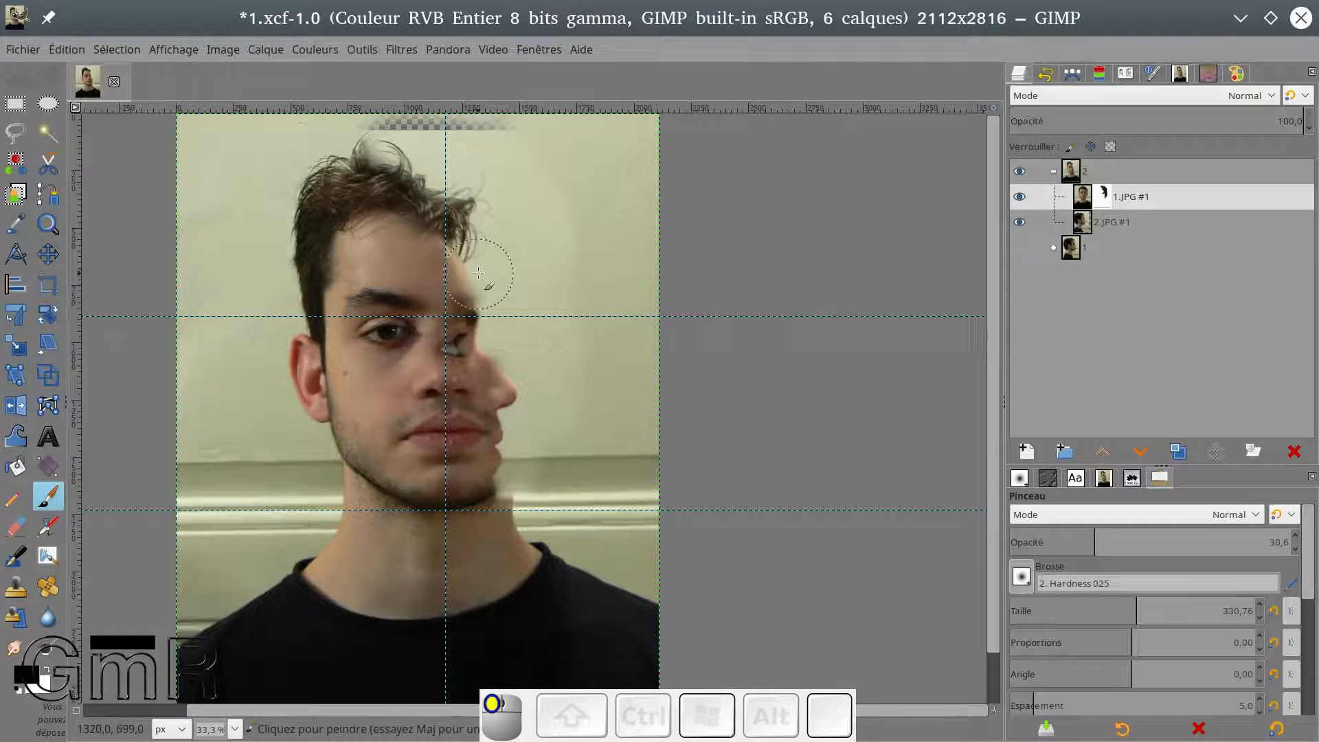
mouse_move(479, 273)
left_mouse_down()
mouse_move(477, 475)
mouse_move(477, 456)
mouse_move(497, 518)
mouse_move(534, 568)
mouse_move(556, 584)
mouse_move(531, 553)
mouse_move(547, 557)
mouse_move(580, 585)
mouse_move(532, 587)
mouse_move(534, 645)
mouse_move(508, 564)
mouse_move(500, 589)
mouse_move(482, 564)
mouse_move(478, 578)
mouse_move(475, 524)
left_mouse_up()
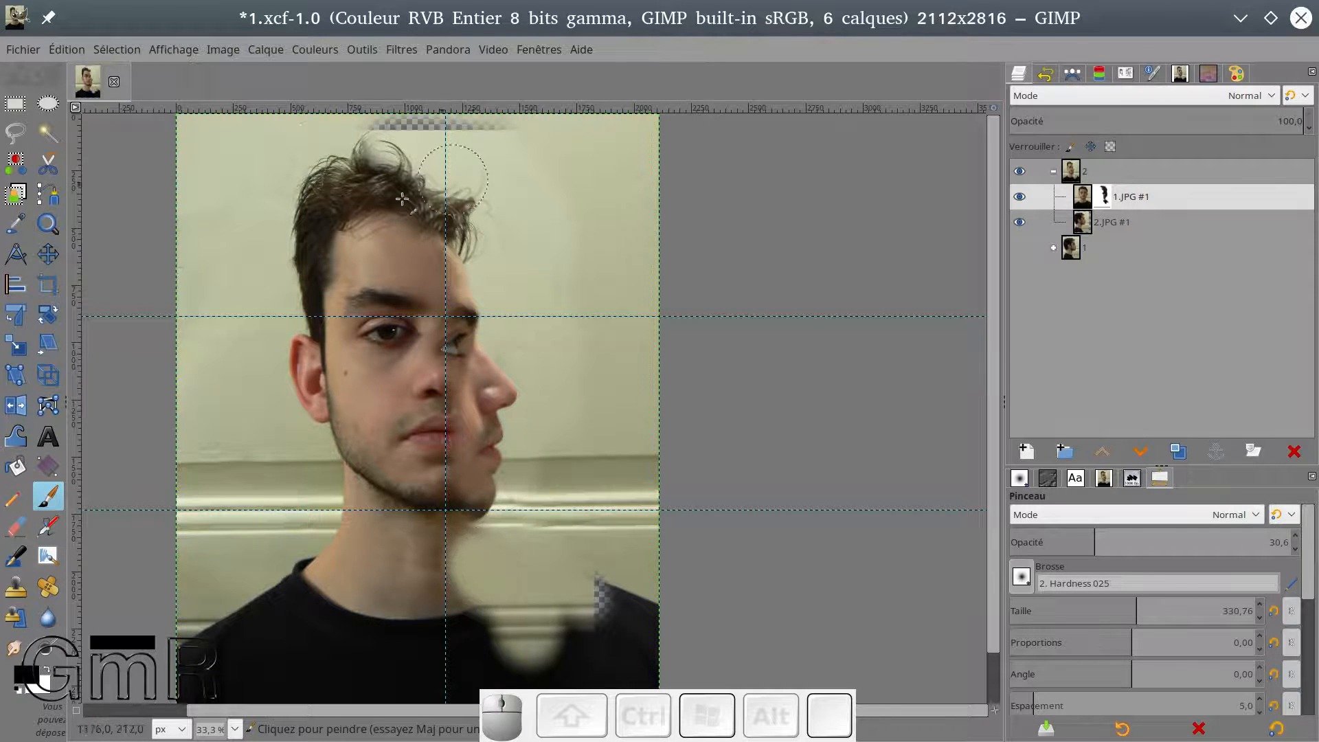
Move the profile layer 2.JPG #1 left and slightly up so its nose tip joins the front view's nose.
left_click(48, 255)
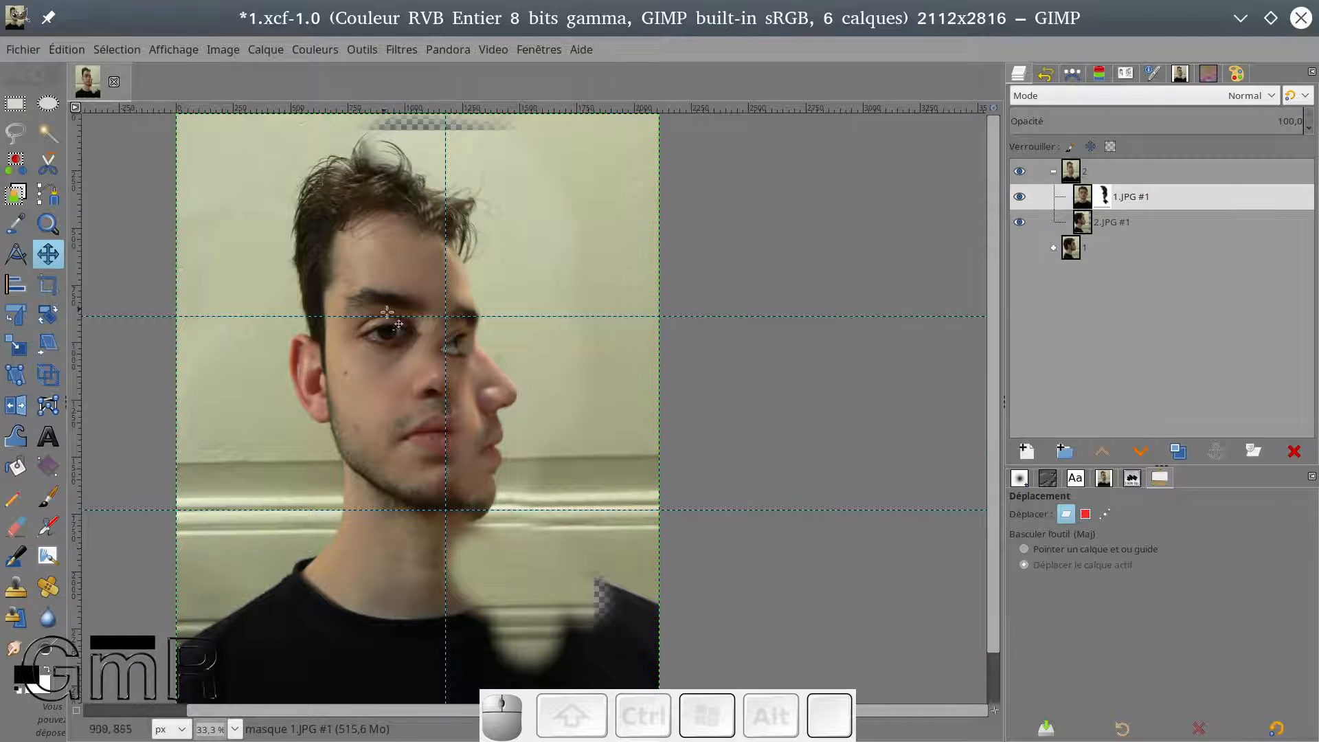
left_click(1092, 223)
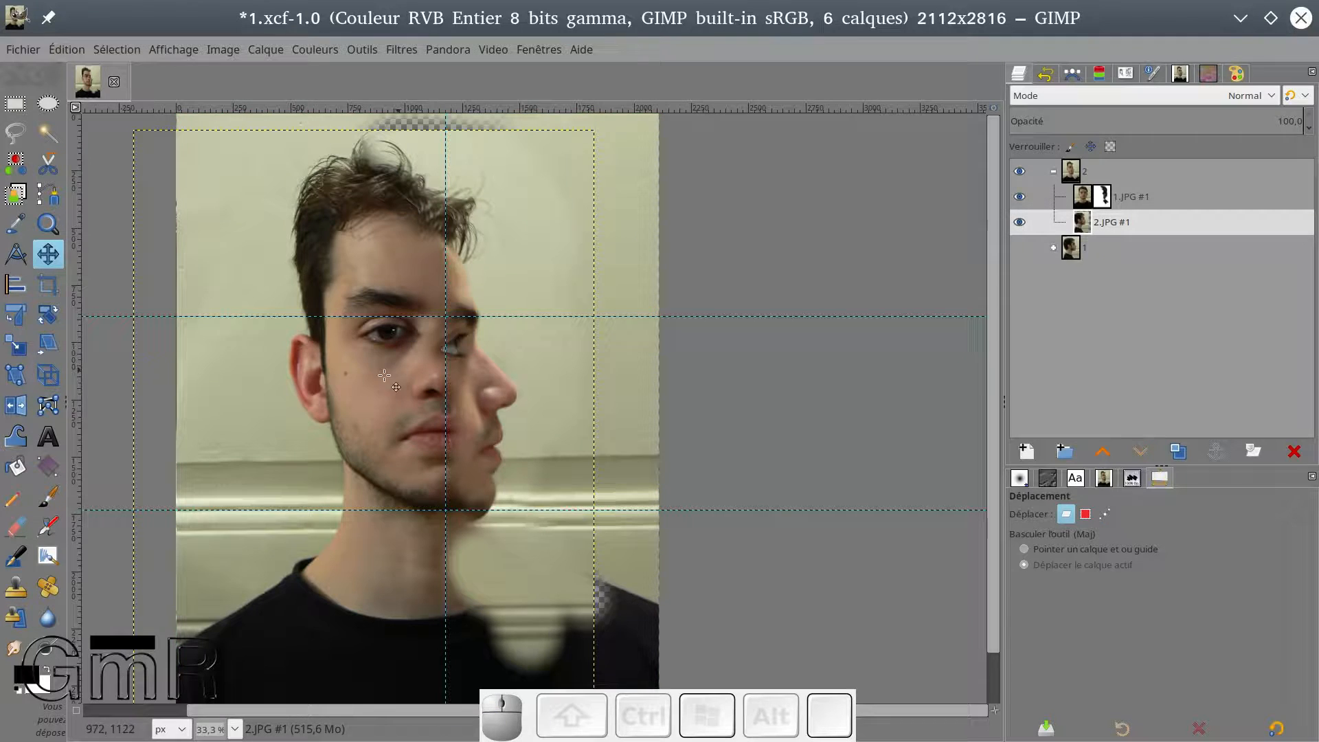
left_click_drag(478, 393, 438, 380)
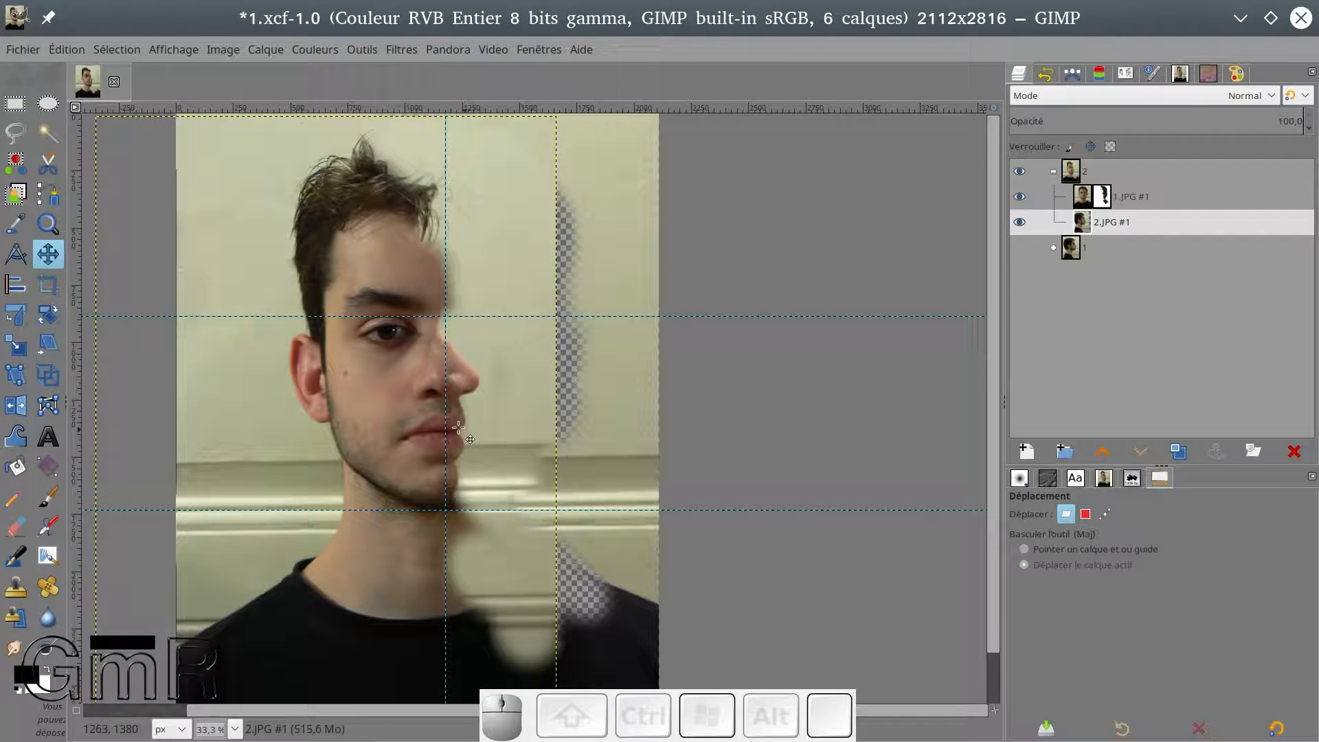
left_click_drag(453, 418, 447, 418)
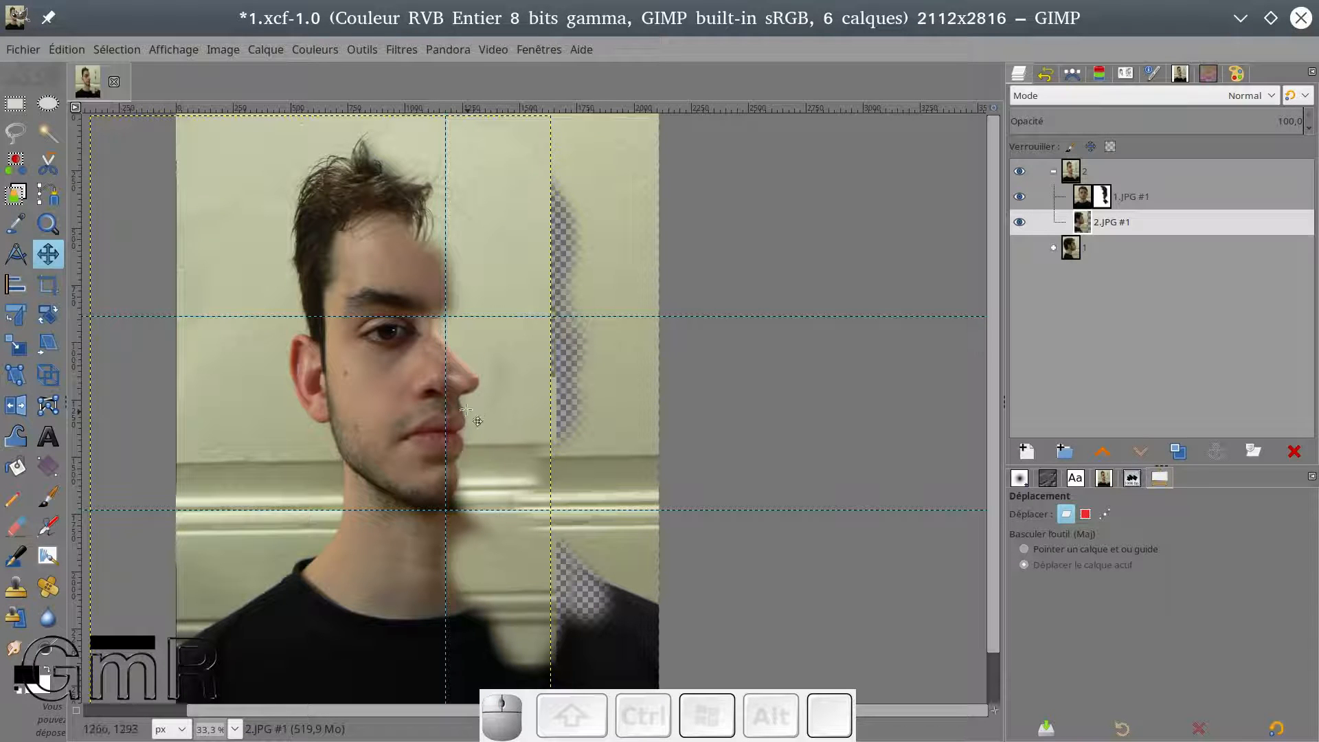
scroll(466, 410, "up", 3, "ctrl")
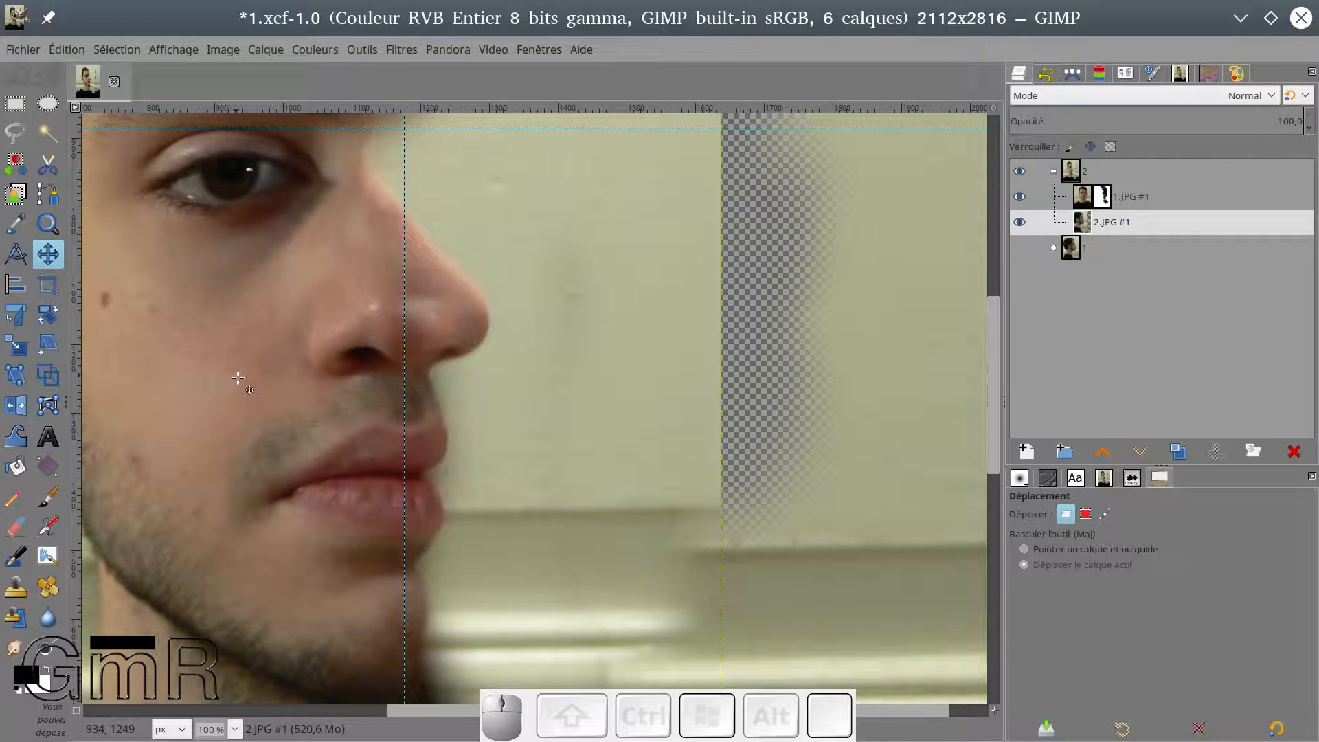
mouse_move(451, 437)
left_mouse_down()
mouse_move(432, 447)
mouse_move(433, 435)
mouse_move(440, 454)
left_mouse_up()
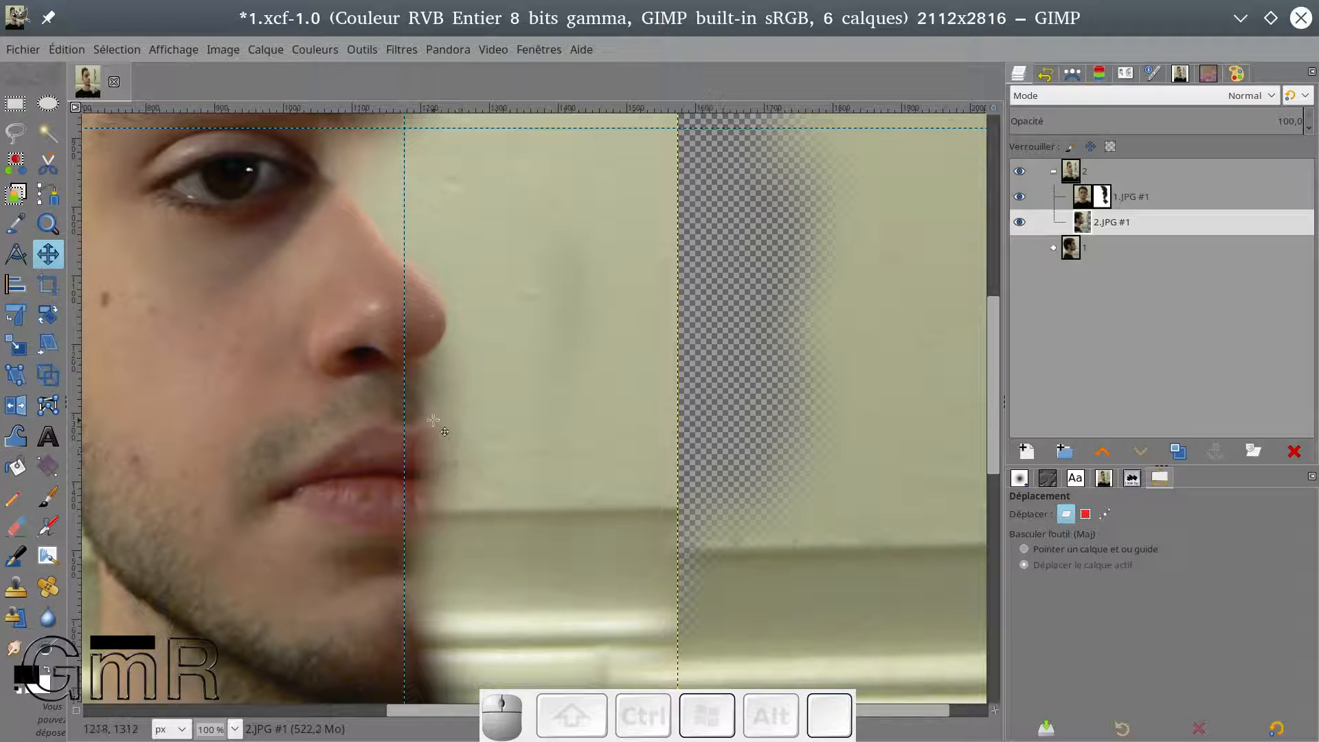
Reduce the brush size to 104.36 and paint the 1.JPG #1 mask black along the contour below the nose, lips and chin.
key("x")
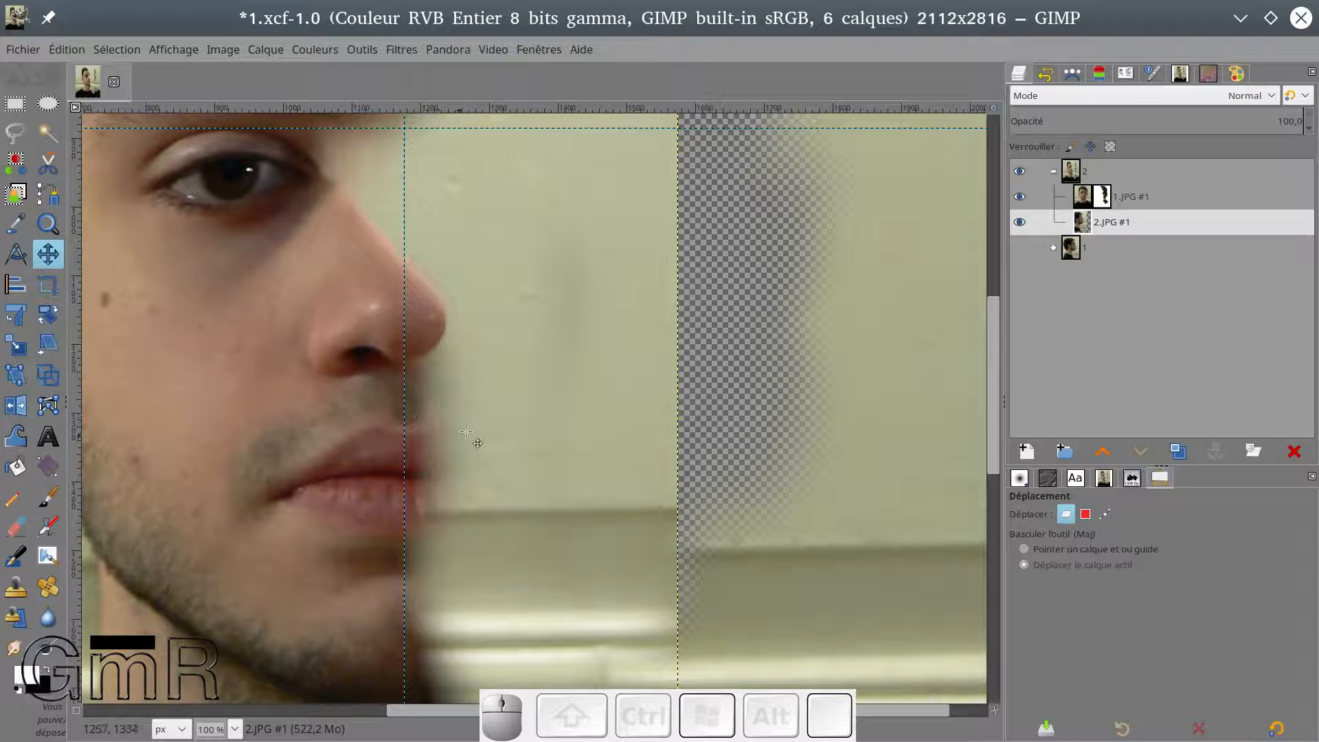
left_click(1112, 197)
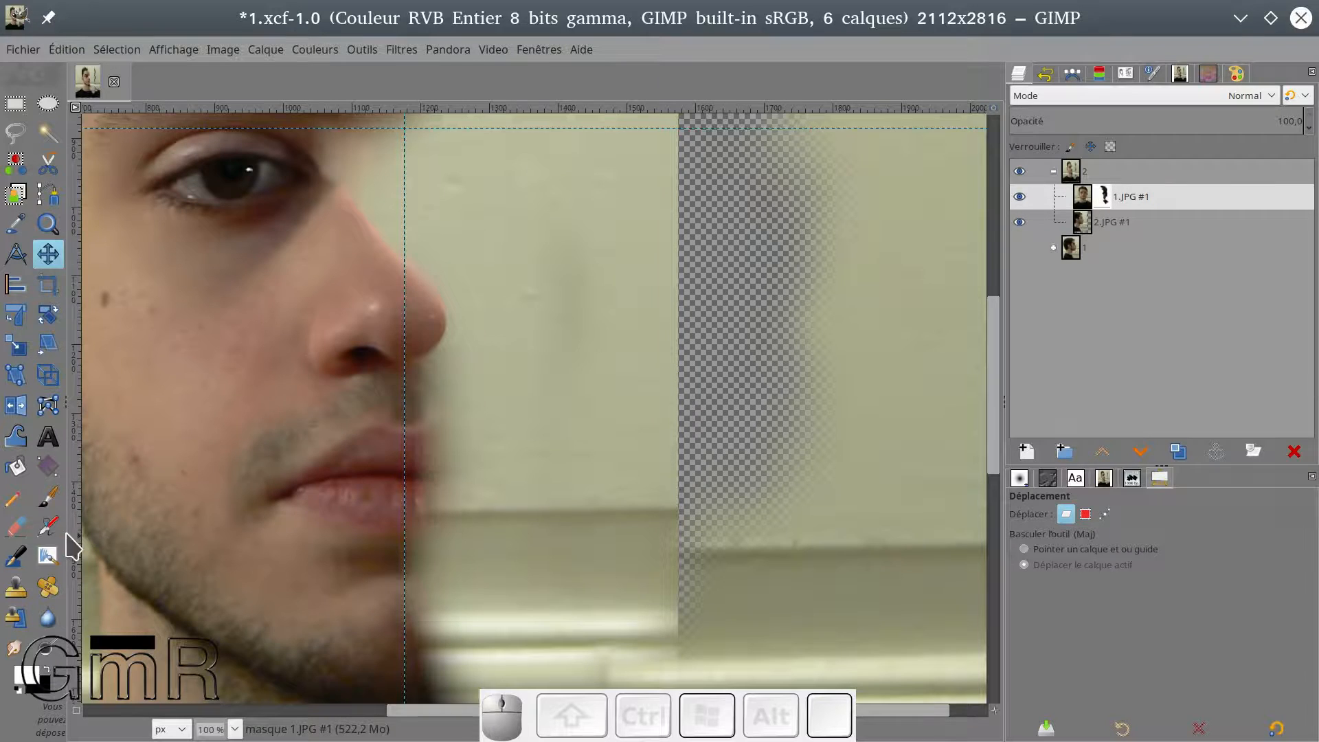
left_click(48, 496)
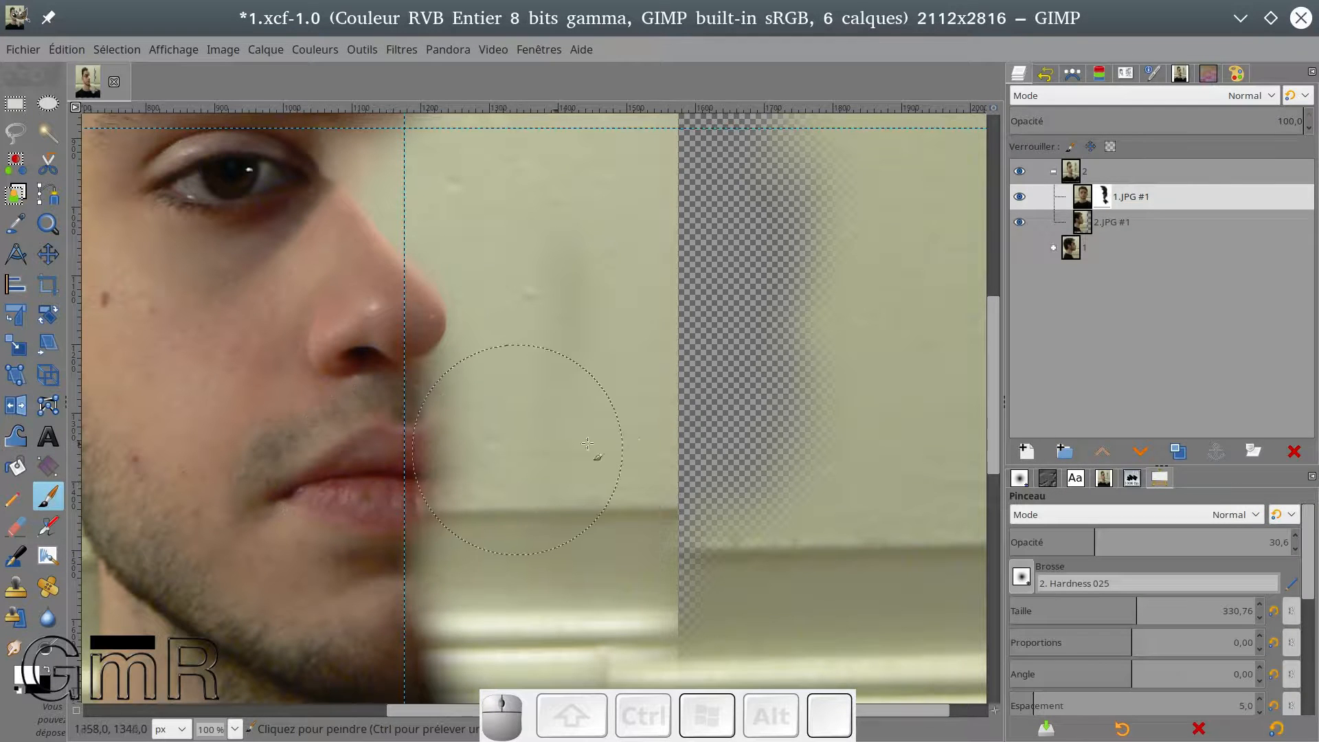
left_click_drag(1040, 606, 1032, 608)
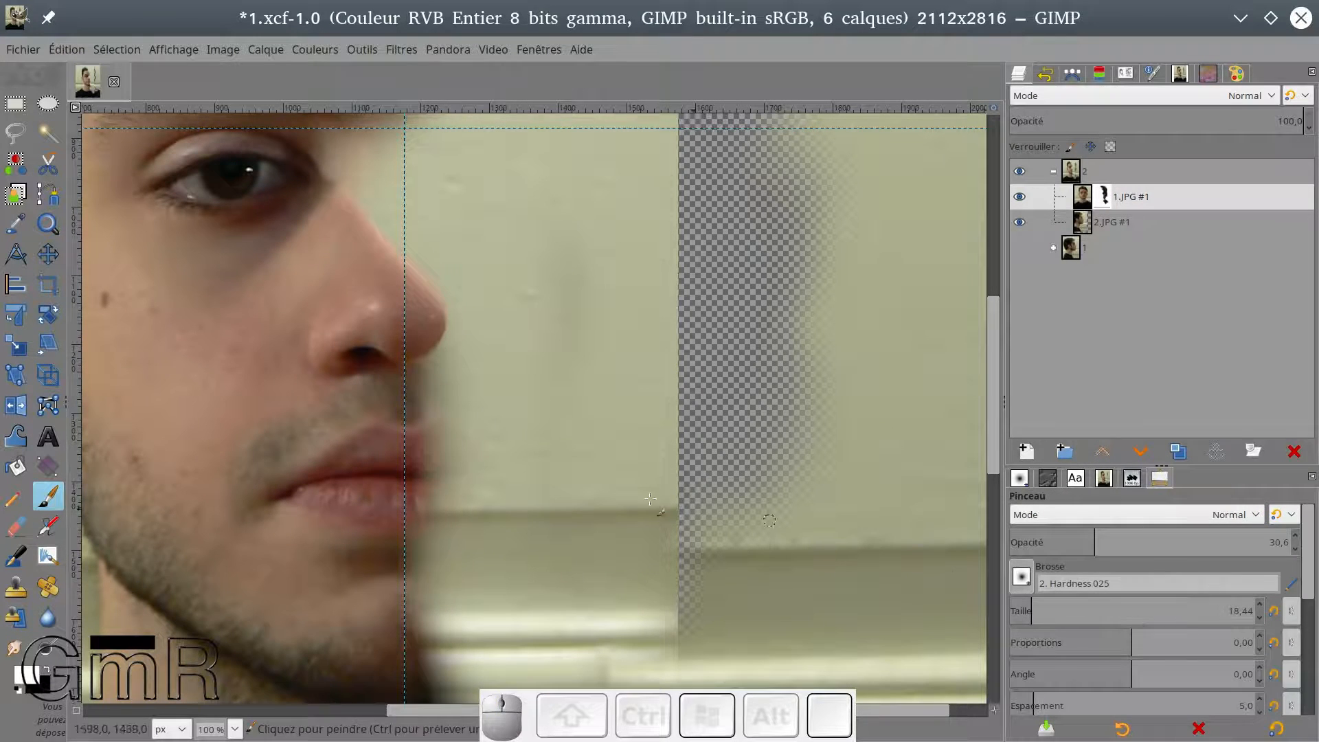
left_click(1055, 614)
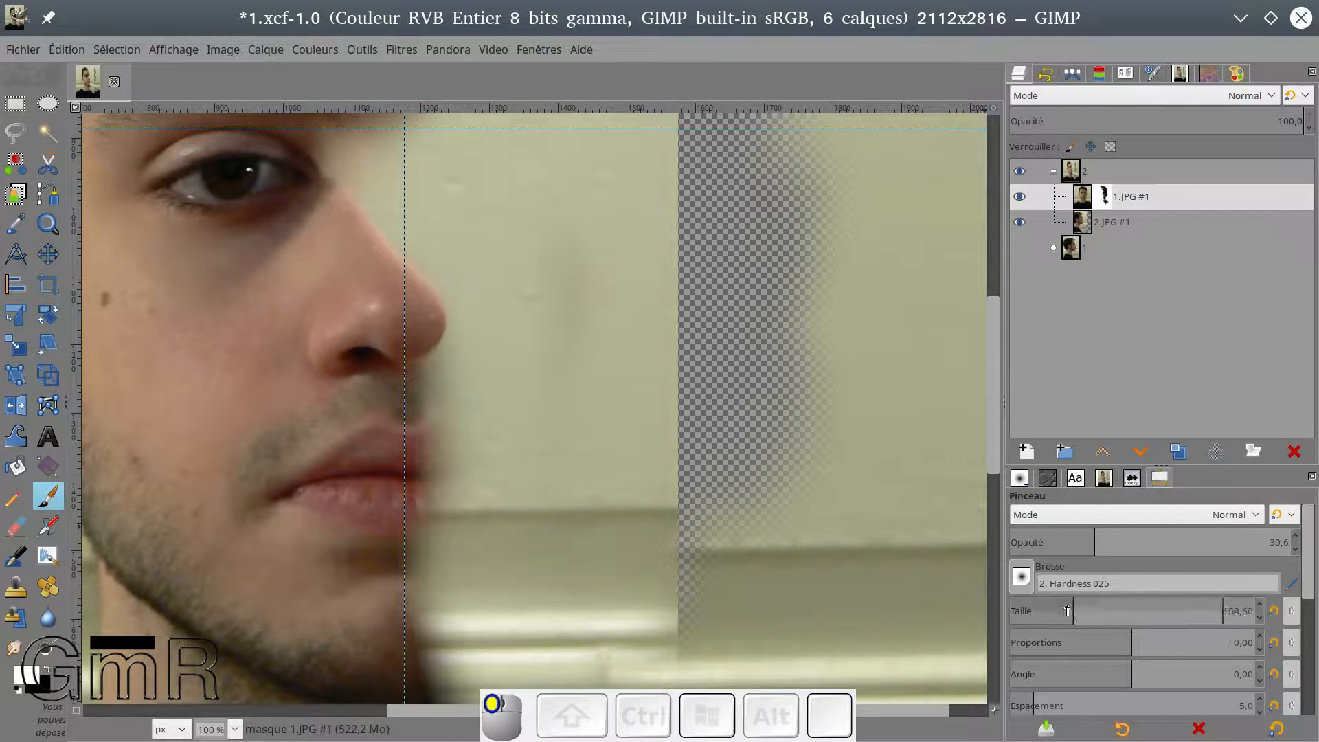
mouse_move(449, 432)
left_mouse_down()
mouse_move(437, 526)
mouse_move(447, 443)
mouse_move(421, 404)
mouse_move(443, 543)
mouse_move(460, 444)
left_mouse_up()
key("x")
mouse_move(429, 571)
left_mouse_down()
mouse_move(415, 640)
mouse_move(400, 629)
mouse_move(410, 614)
mouse_move(417, 686)
mouse_move(430, 627)
mouse_move(375, 608)
mouse_move(360, 680)
left_mouse_up()
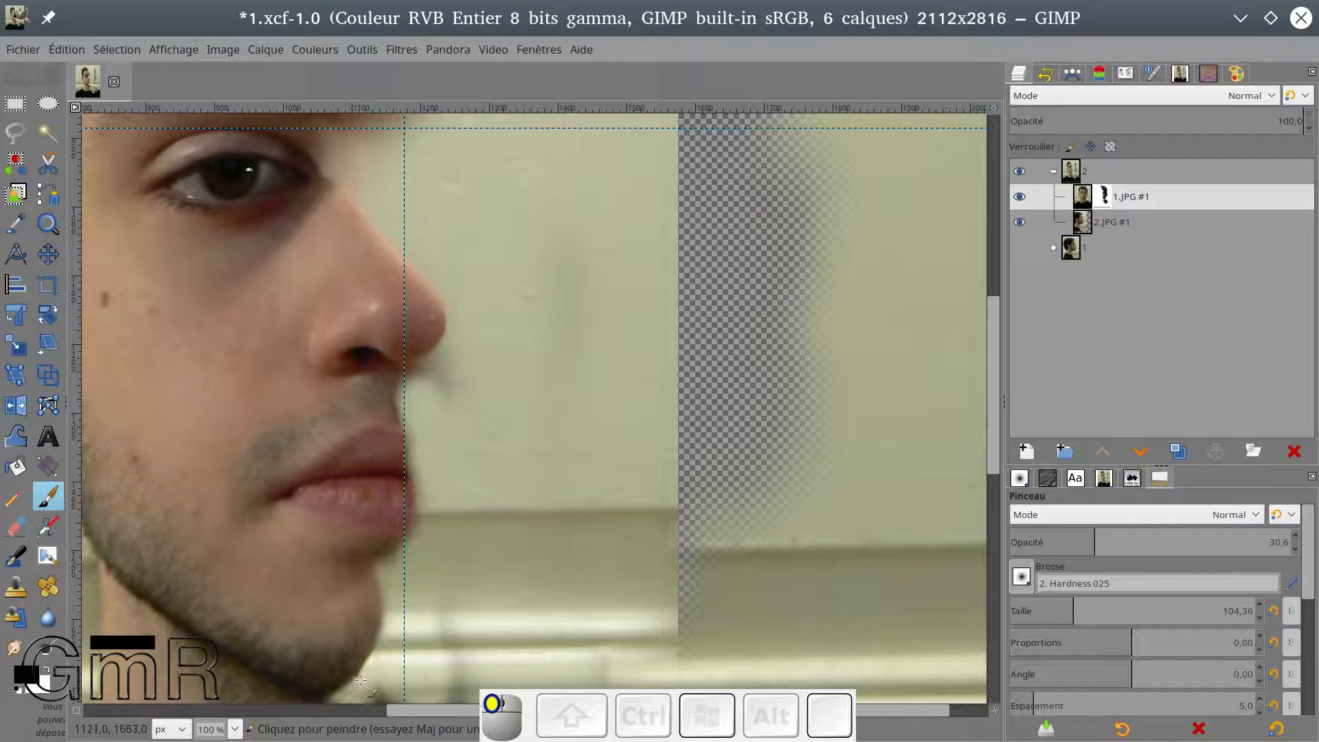
mouse_move(424, 515)
left_mouse_down()
mouse_move(402, 553)
mouse_move(412, 481)
mouse_move(398, 433)
mouse_move(455, 375)
left_mouse_up()
Paint the mask black along the nose bridge, brow and forehead edge, touching up the inner forehead with white.
scroll(543, 364, "up", 5)
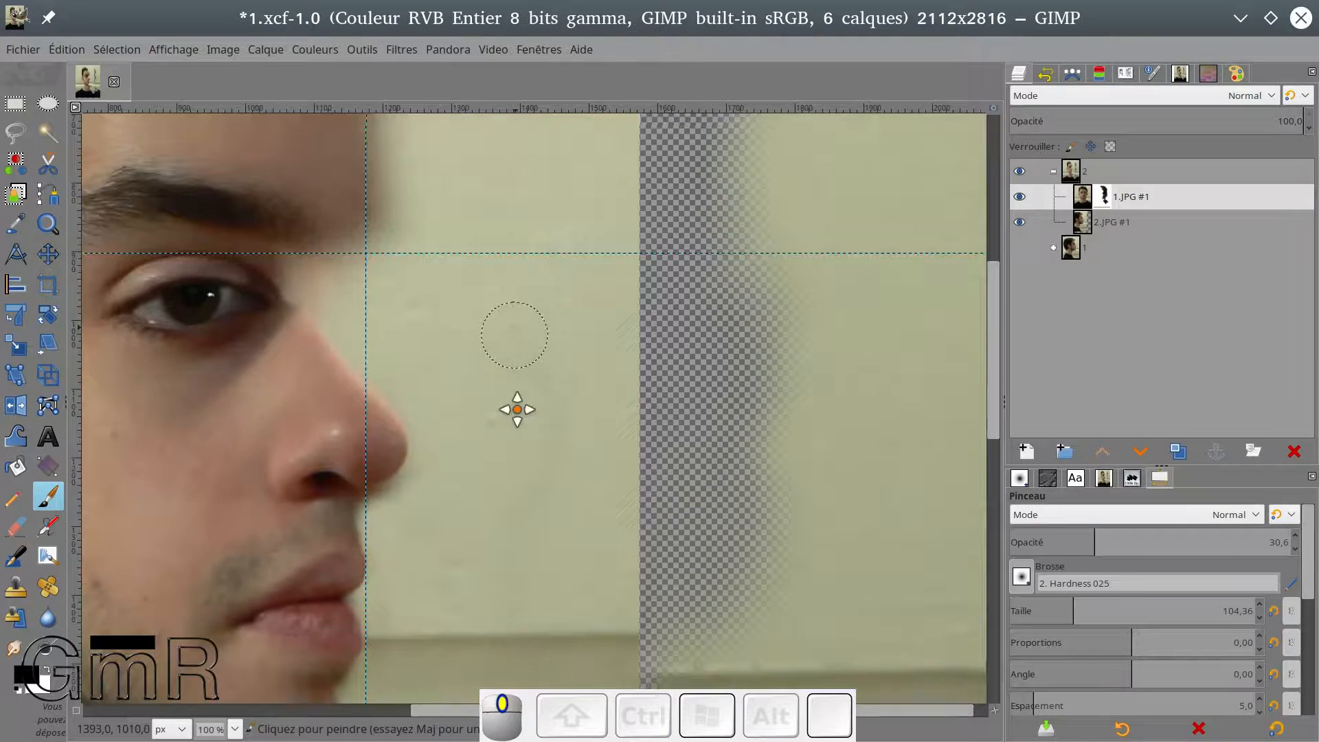
mouse_move(314, 397)
left_mouse_down()
mouse_move(288, 386)
mouse_move(356, 462)
mouse_move(334, 356)
mouse_move(356, 345)
mouse_move(361, 407)
mouse_move(367, 383)
mouse_move(293, 358)
mouse_move(313, 374)
mouse_move(343, 297)
mouse_move(331, 369)
mouse_move(309, 231)
mouse_move(313, 282)
mouse_move(281, 215)
mouse_move(323, 287)
mouse_move(266, 200)
mouse_move(352, 309)
left_mouse_up()
mouse_move(302, 183)
left_mouse_down()
mouse_move(294, 294)
mouse_move(319, 364)
mouse_move(313, 313)
left_mouse_up()
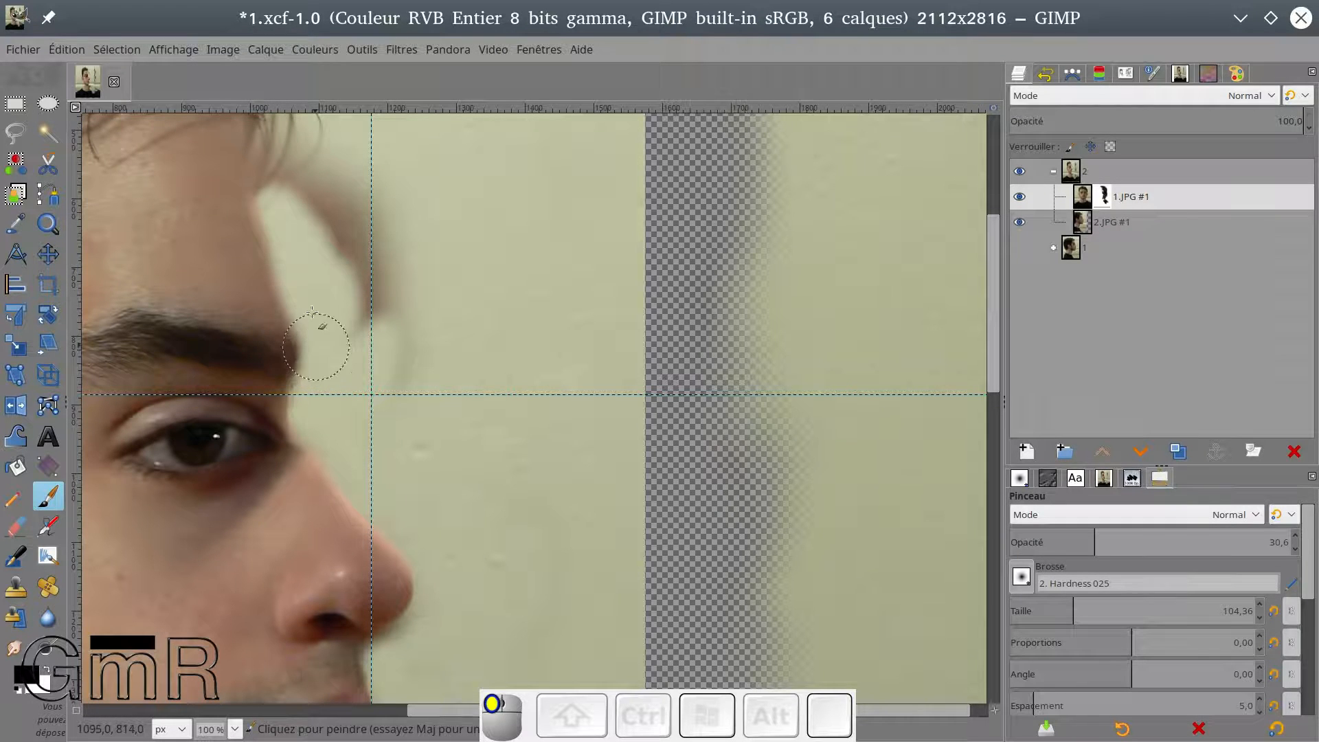
key("x")
left_click_drag(214, 243, 229, 229)
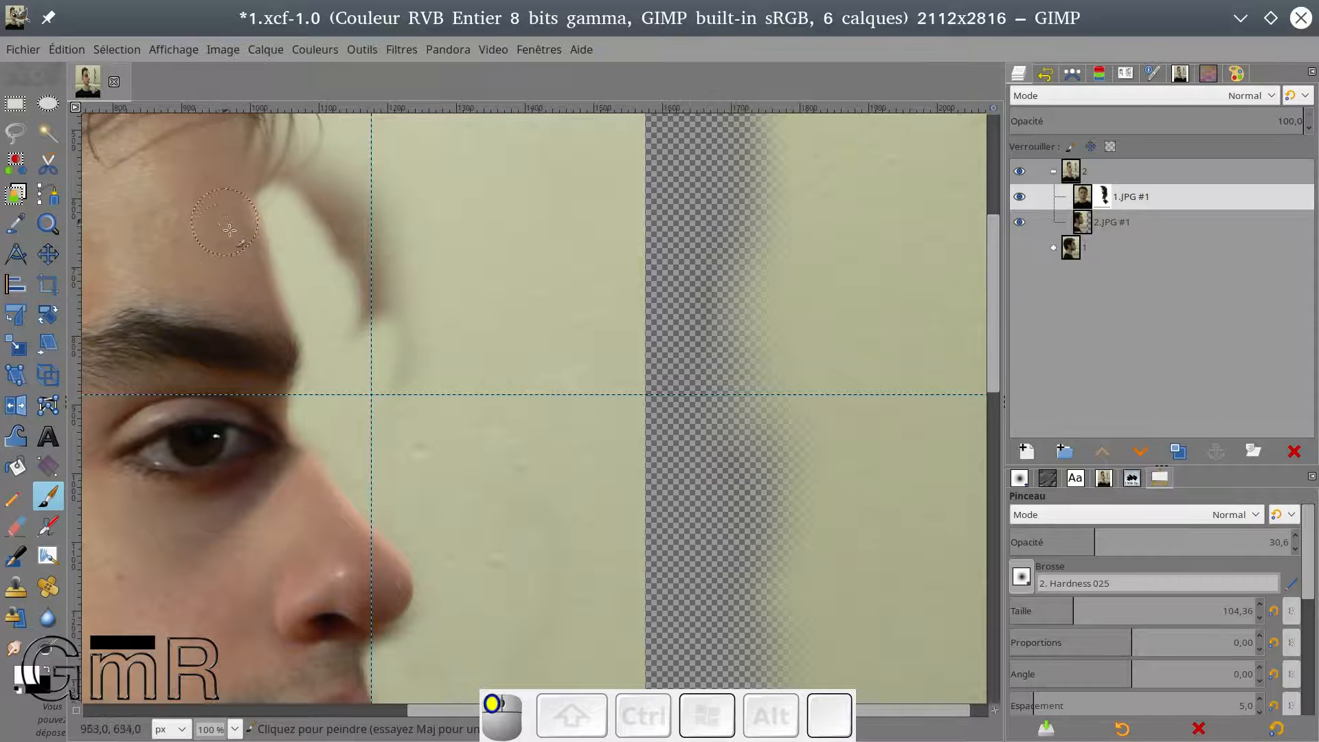
key("x")
mouse_move(332, 199)
left_mouse_down()
mouse_move(367, 327)
mouse_move(410, 367)
mouse_move(445, 380)
mouse_move(422, 353)
mouse_move(470, 244)
mouse_move(475, 192)
mouse_move(597, 357)
mouse_move(559, 329)
mouse_move(478, 395)
mouse_move(473, 374)
mouse_move(435, 363)
mouse_move(459, 400)
mouse_move(425, 356)
mouse_move(385, 336)
mouse_move(458, 383)
mouse_move(378, 313)
left_mouse_up()
Paint the mask black over the front hair and the leftover fragments beside the forehead, toggling 1.JPG #1 to compare with the profile.
scroll(550, 364, "up", 6)
scroll(549, 364, "left", 5)
left_click_drag(429, 354, 331, 291)
mouse_move(421, 339)
left_mouse_down()
mouse_move(365, 278)
mouse_move(292, 253)
left_mouse_up()
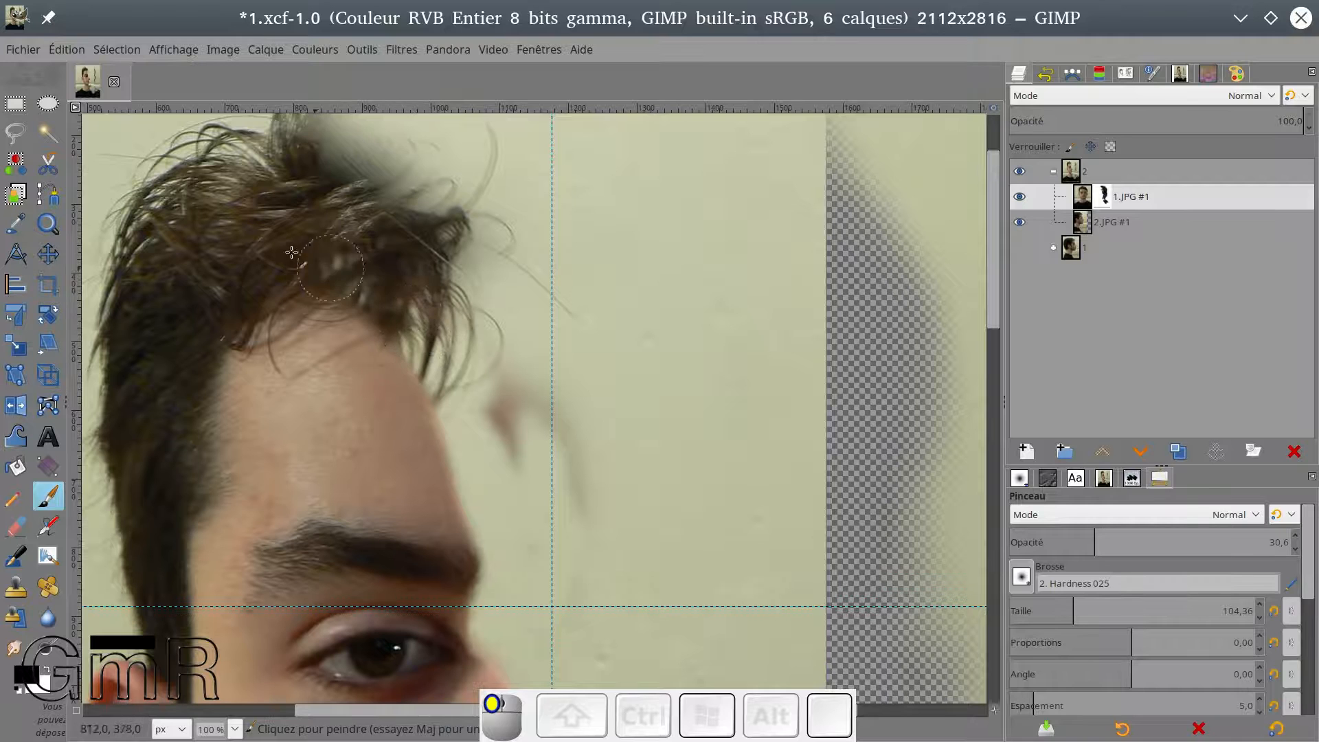
left_click(1020, 198)
left_click(1021, 199)
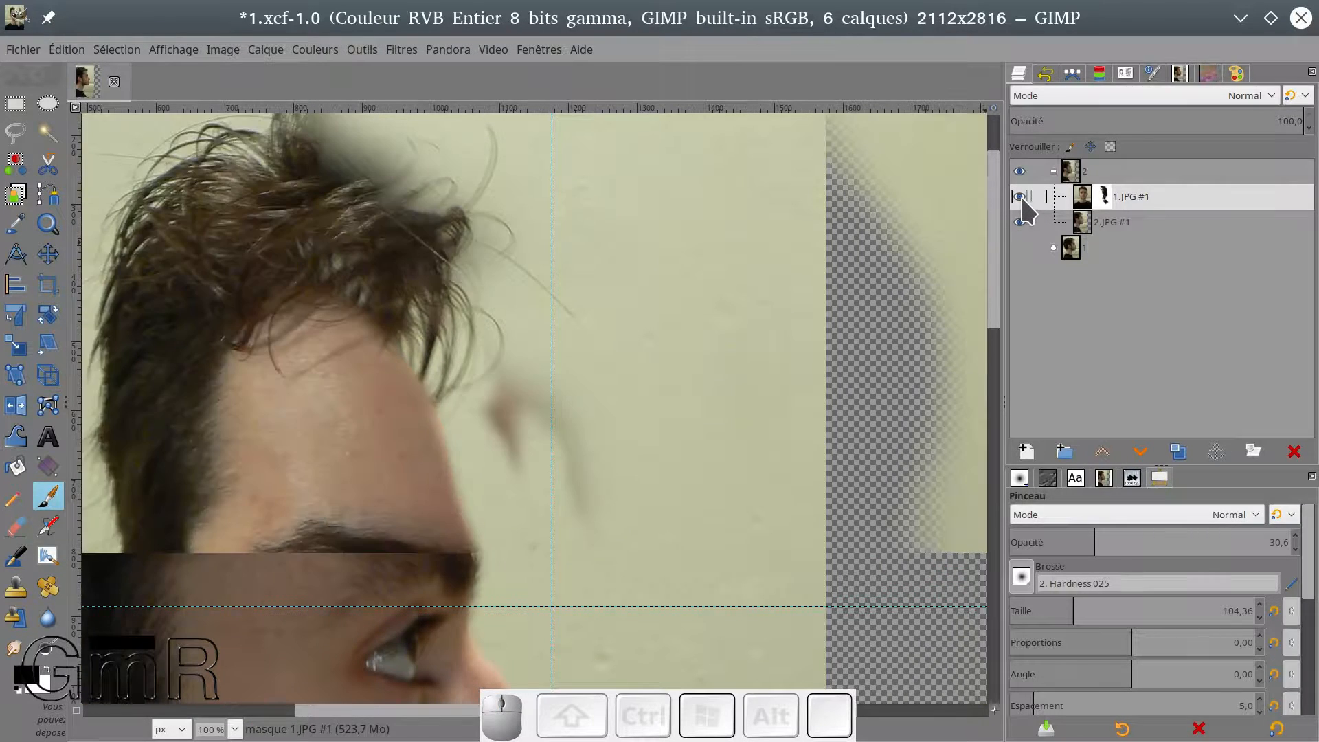
mouse_move(514, 417)
left_mouse_down()
mouse_move(524, 419)
mouse_move(516, 442)
mouse_move(540, 391)
mouse_move(582, 539)
left_mouse_up()
left_click_drag(535, 230, 589, 371)
mouse_move(481, 357)
left_mouse_down()
mouse_move(424, 290)
mouse_move(395, 316)
mouse_move(376, 260)
mouse_move(430, 242)
mouse_move(417, 279)
mouse_move(482, 331)
left_mouse_up()
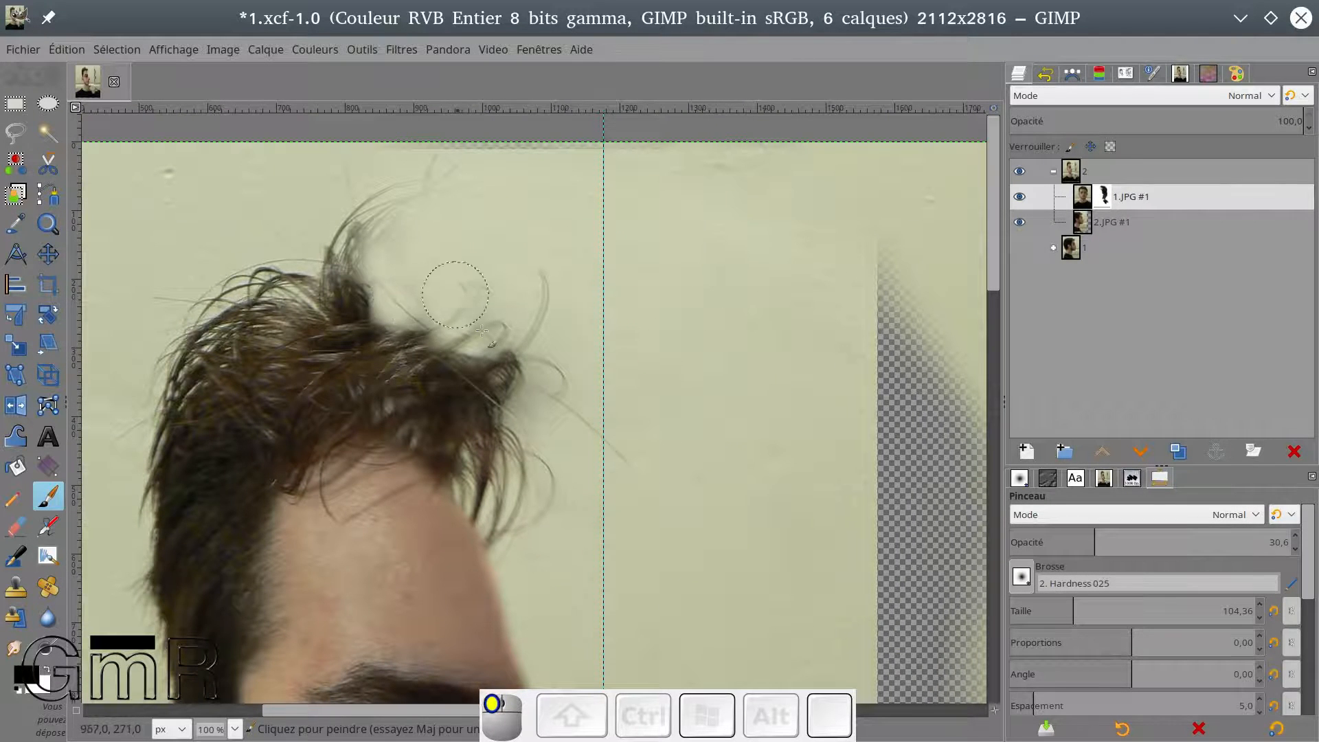
Refine the mask around the upper hair tuft, painting white to restore the front view and black to clear the stray strands.
key("x")
mouse_move(360, 250)
left_mouse_down()
mouse_move(336, 296)
mouse_move(369, 225)
mouse_move(338, 278)
mouse_move(431, 193)
mouse_move(461, 190)
mouse_move(450, 236)
mouse_move(476, 194)
mouse_move(501, 192)
mouse_move(458, 208)
mouse_move(494, 190)
left_mouse_up()
left_click(481, 199)
key("x")
mouse_move(425, 181)
left_mouse_down()
mouse_move(348, 250)
mouse_move(372, 276)
mouse_move(347, 253)
mouse_move(333, 262)
mouse_move(329, 247)
mouse_move(376, 202)
mouse_move(433, 183)
mouse_move(415, 234)
mouse_move(490, 208)
mouse_move(466, 229)
mouse_move(405, 223)
mouse_move(366, 176)
mouse_move(380, 254)
mouse_move(442, 245)
mouse_move(400, 244)
mouse_move(360, 174)
mouse_move(327, 155)
mouse_move(332, 123)
left_mouse_up()
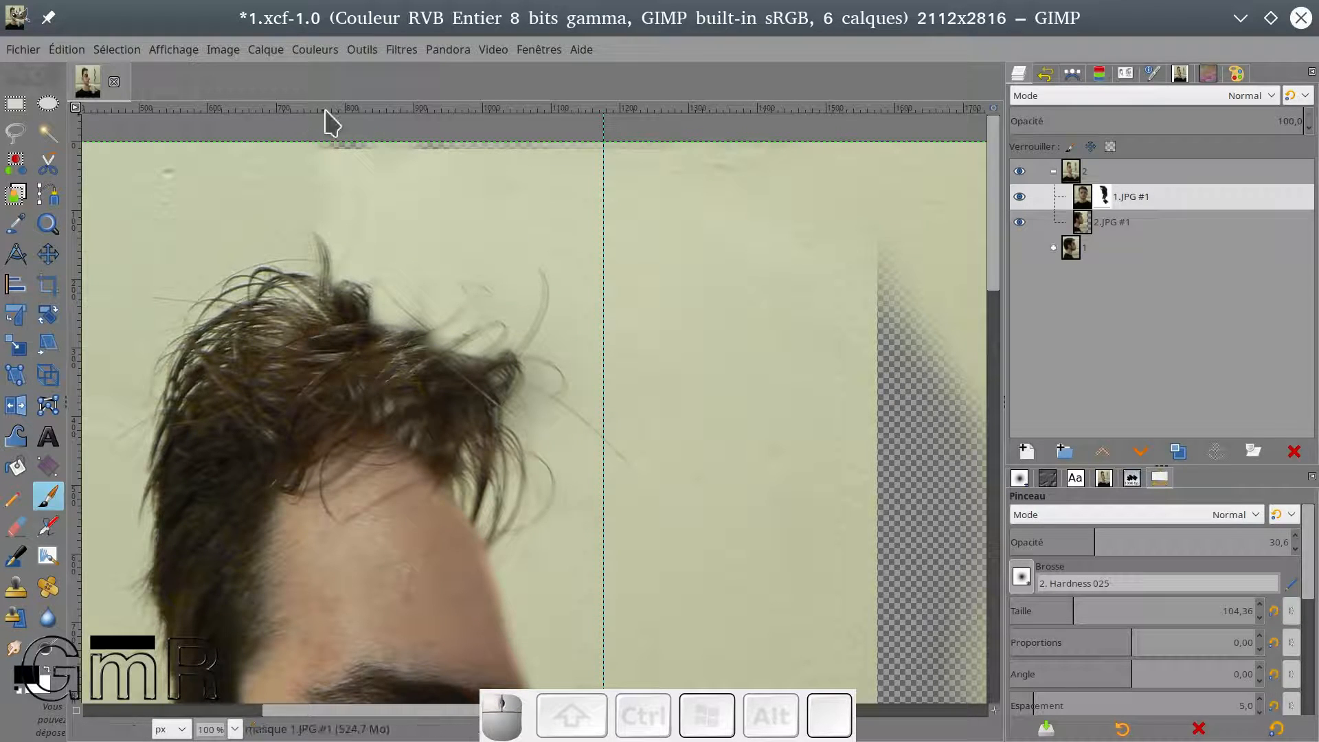
scroll(460, 265, "down", 2)
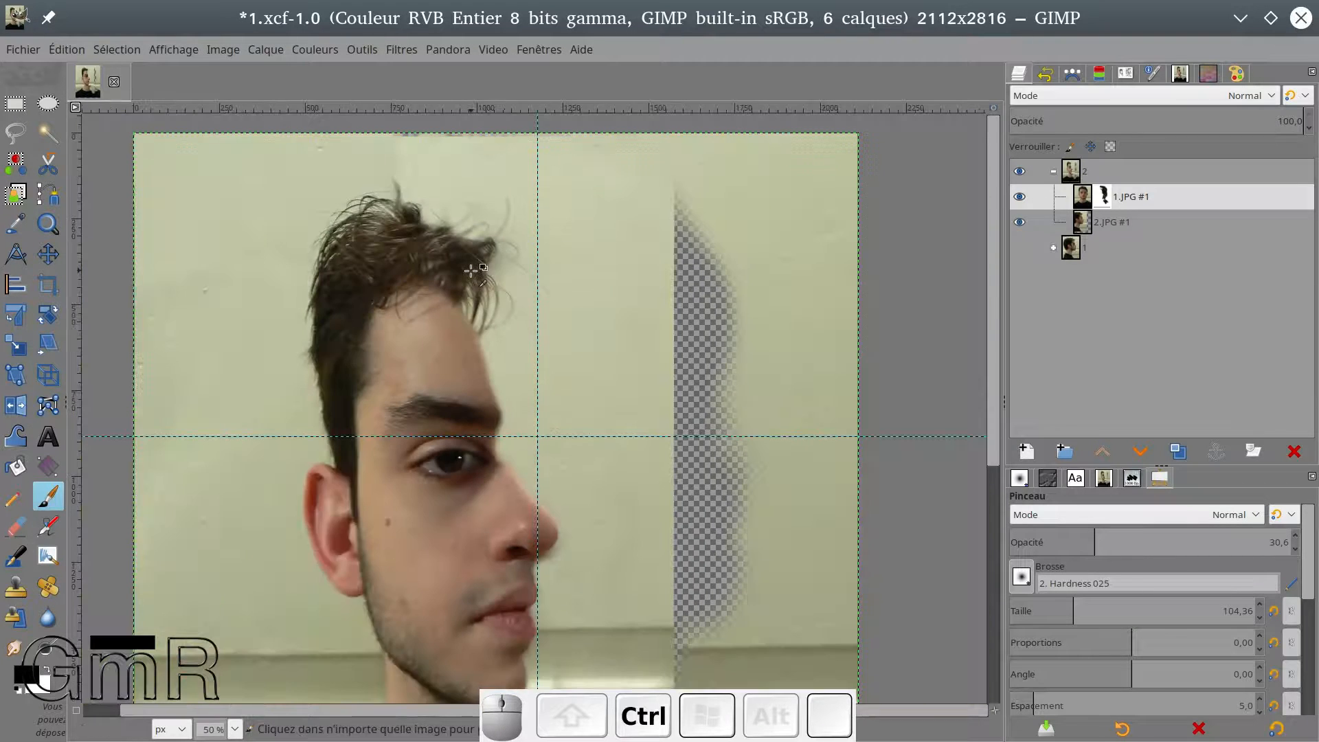
Enlarge the brush to 204.45 and paint the 1.JPG #1 mask black below the chin, along the neck's front edge and over the front of the shirt.
scroll(472, 271, "down", 1)
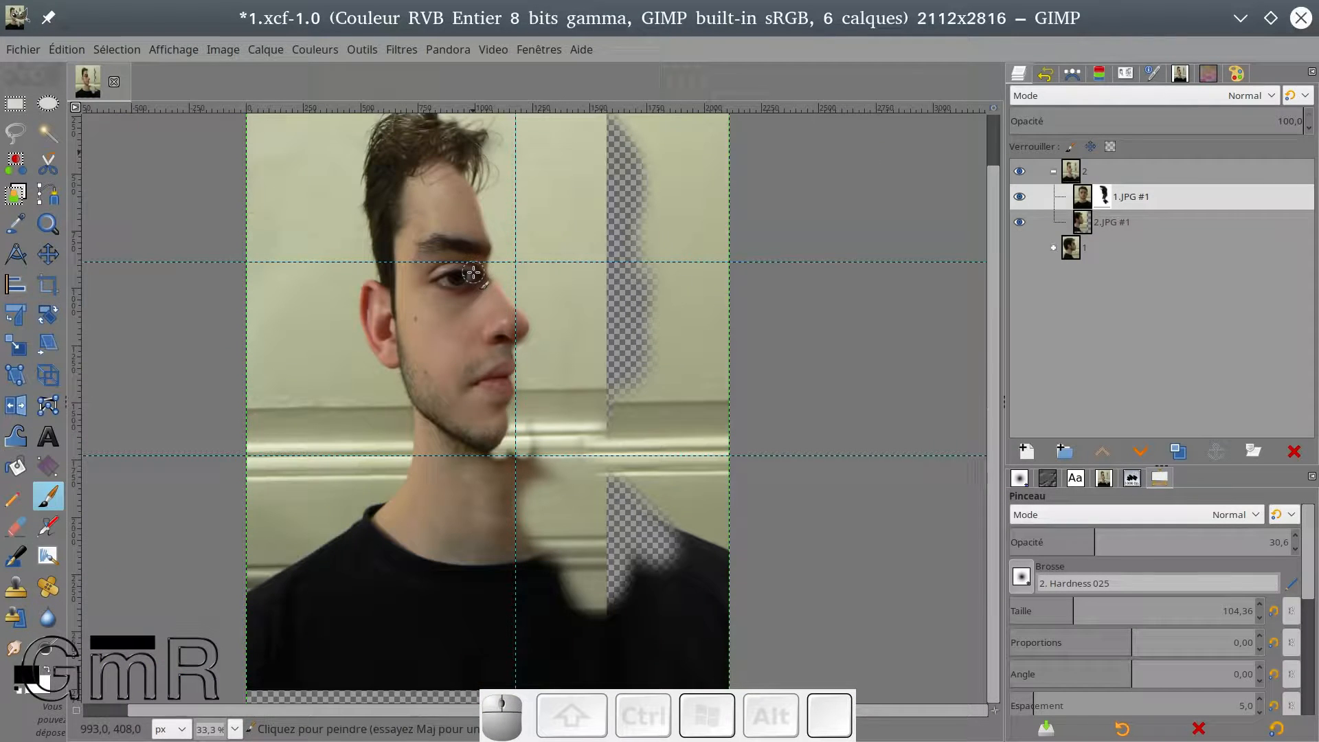
scroll(474, 273, "up", 1)
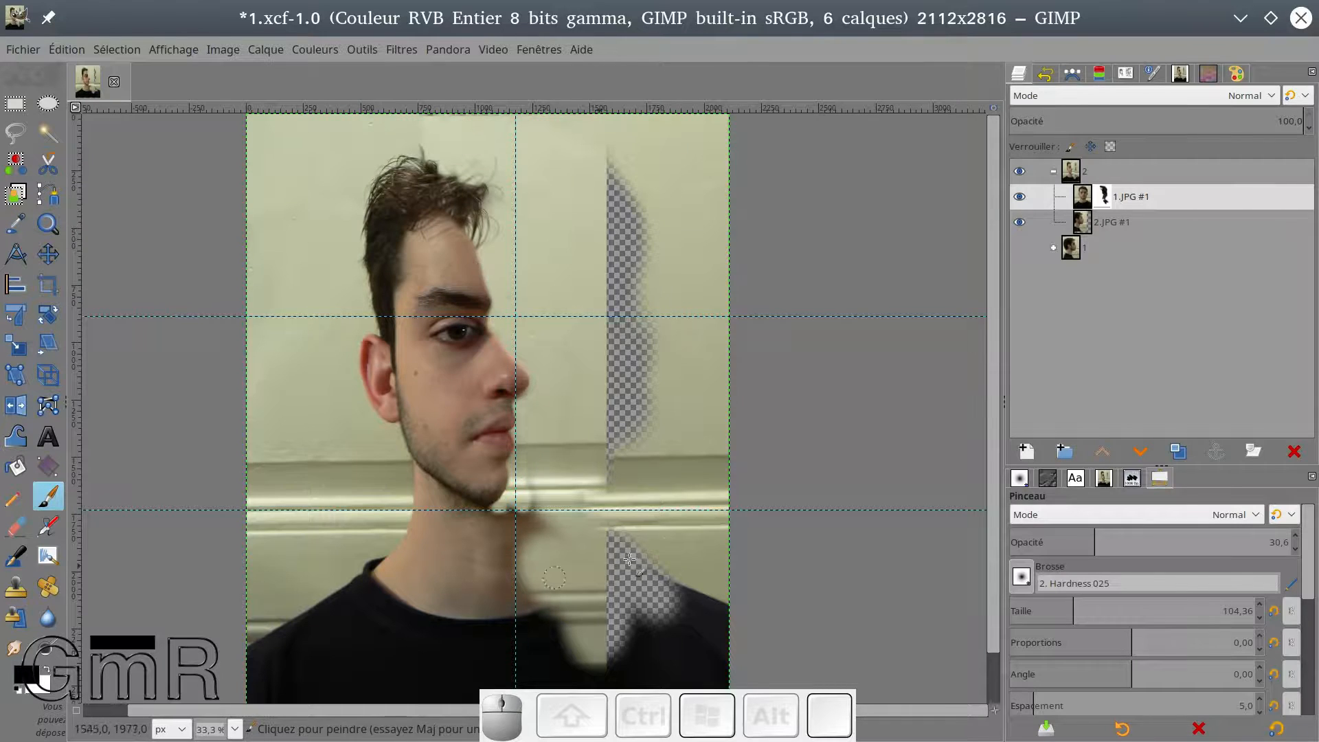
left_click_drag(1061, 612, 1104, 611)
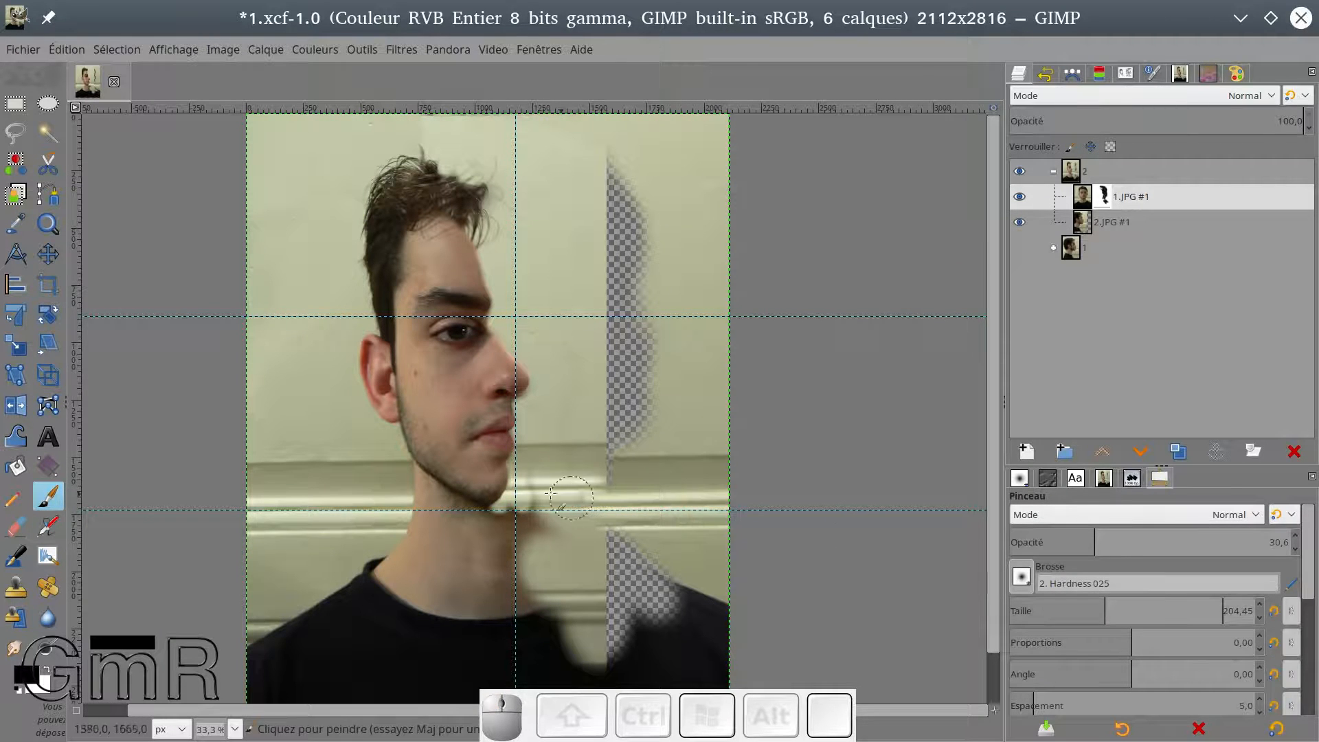
mouse_move(545, 492)
left_mouse_down()
mouse_move(543, 512)
mouse_move(584, 498)
mouse_move(523, 565)
mouse_move(526, 591)
mouse_move(505, 543)
mouse_move(515, 511)
mouse_move(508, 545)
left_mouse_up()
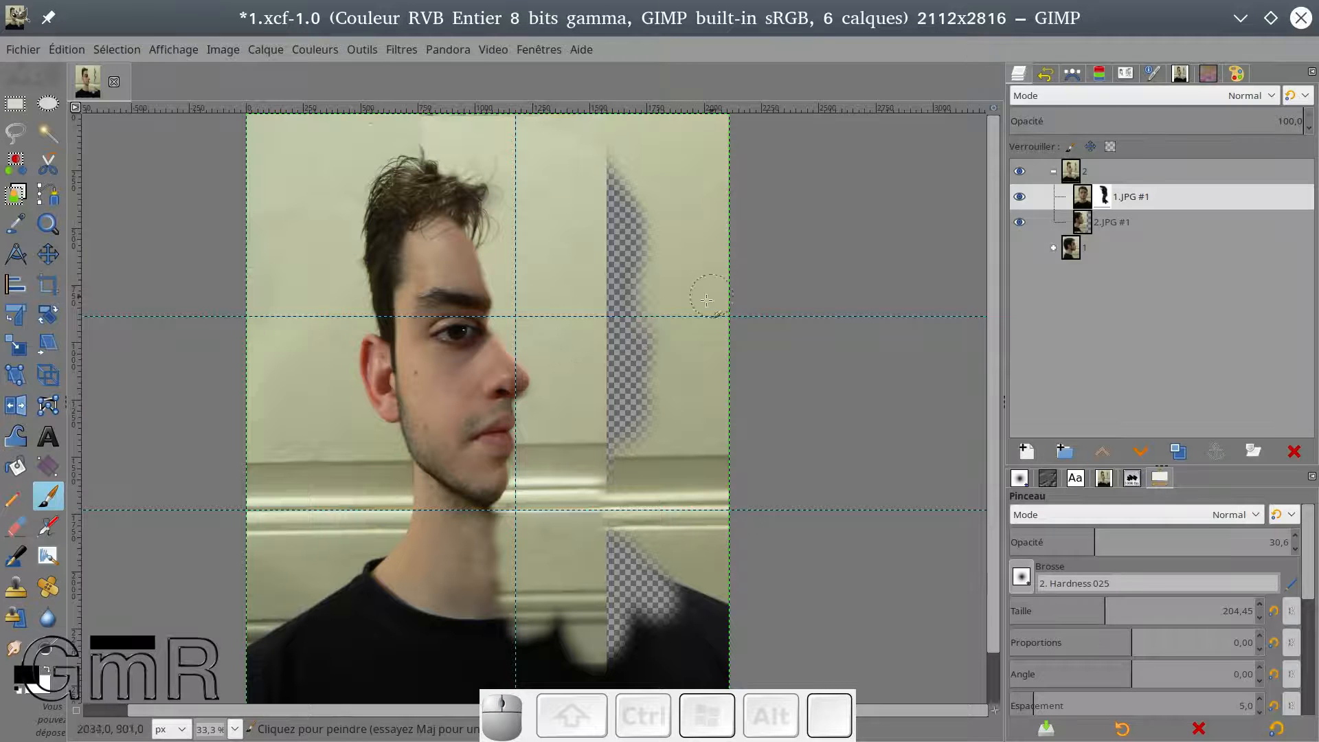
mouse_move(574, 608)
left_mouse_down()
mouse_move(547, 660)
mouse_move(546, 625)
left_mouse_up()
mouse_move(573, 711)
left_mouse_down()
mouse_move(582, 616)
mouse_move(612, 614)
mouse_move(605, 690)
mouse_move(613, 613)
left_mouse_up()
mouse_move(600, 717)
left_mouse_down()
mouse_move(605, 663)
mouse_move(531, 644)
mouse_move(516, 684)
left_mouse_up()
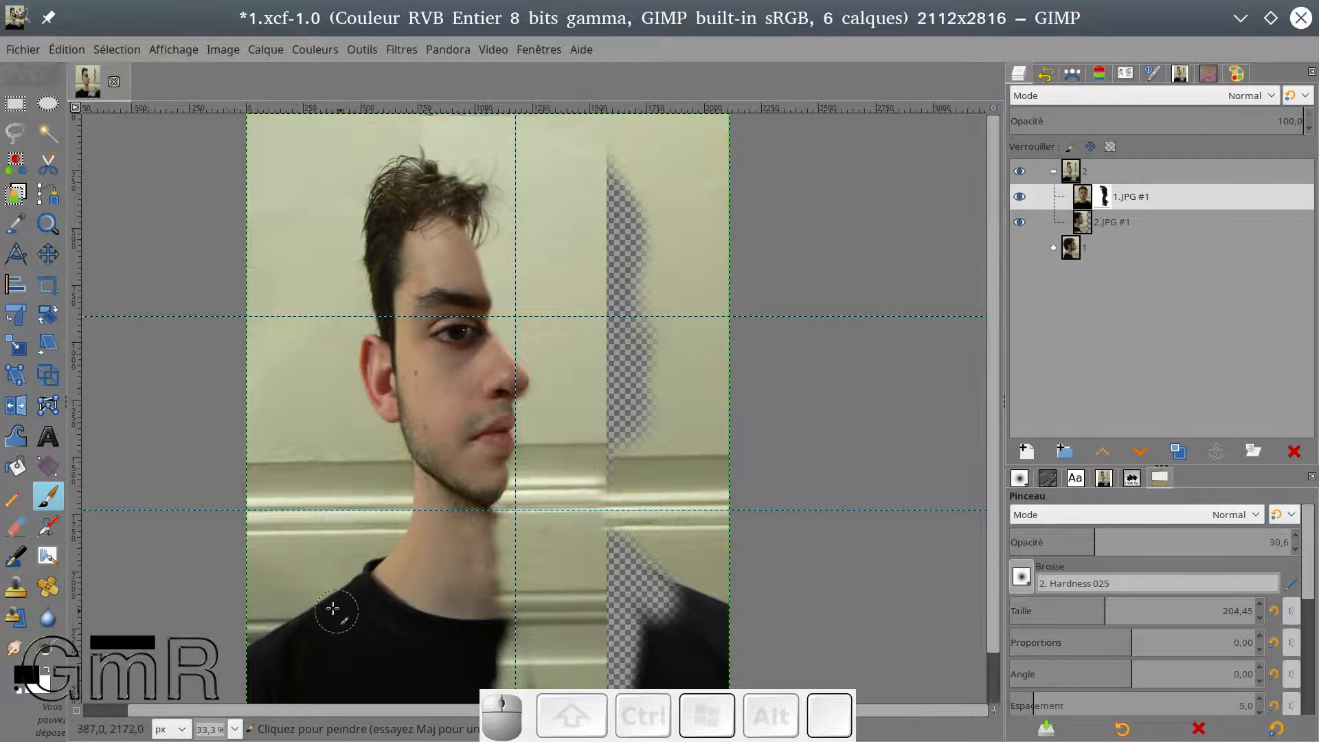
Paint the mask black over the front view's neck under the jaw so the profile photo's background shows through.
left_click(495, 539)
mouse_move(490, 537)
left_mouse_down()
mouse_move(432, 556)
mouse_move(457, 538)
mouse_move(439, 553)
mouse_move(406, 521)
mouse_move(463, 541)
mouse_move(454, 519)
mouse_move(419, 508)
mouse_move(398, 563)
mouse_move(410, 544)
mouse_move(455, 550)
mouse_move(476, 601)
mouse_move(493, 580)
mouse_move(501, 621)
mouse_move(486, 533)
mouse_move(471, 532)
mouse_move(536, 531)
left_mouse_up()
left_click_drag(484, 584, 388, 538)
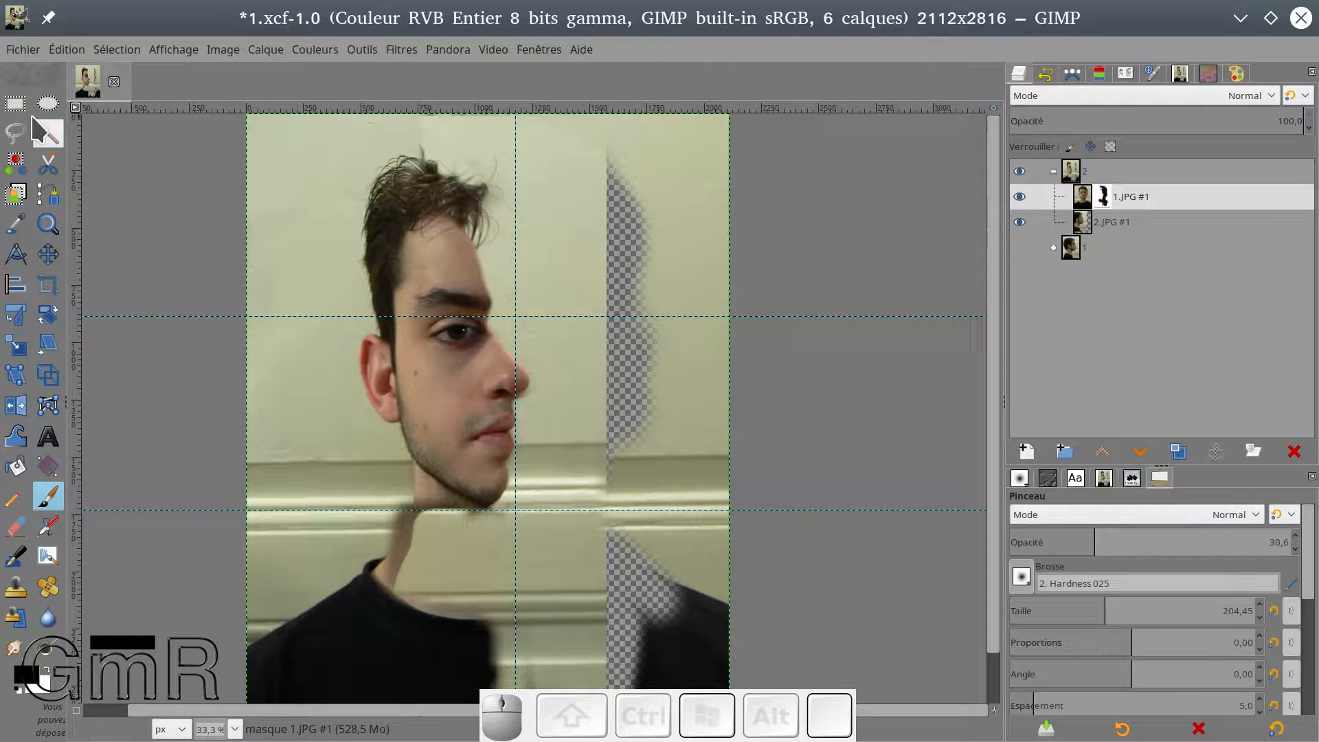
Crop the image to a rectangular selection of about 1185 x 1599 px around the head, from above the hair to the chin.
left_click(15, 103)
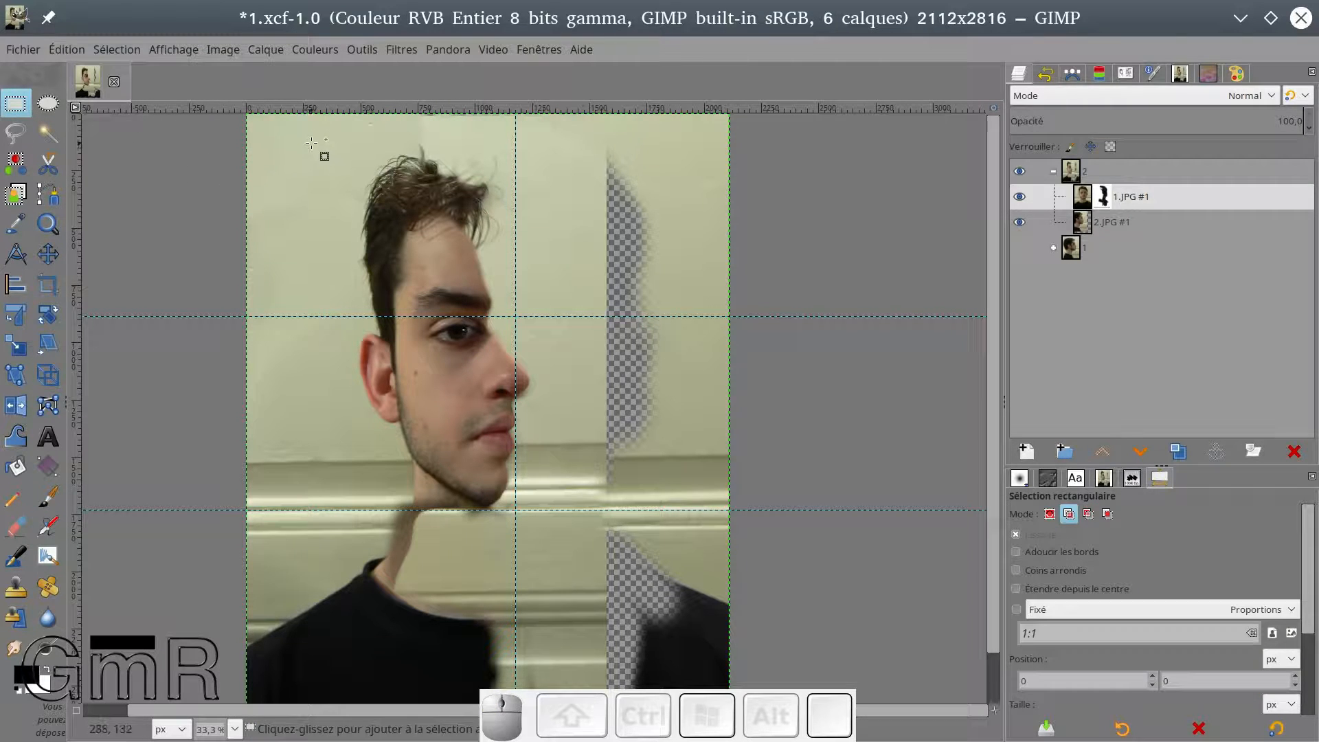
left_click_drag(313, 143, 585, 508)
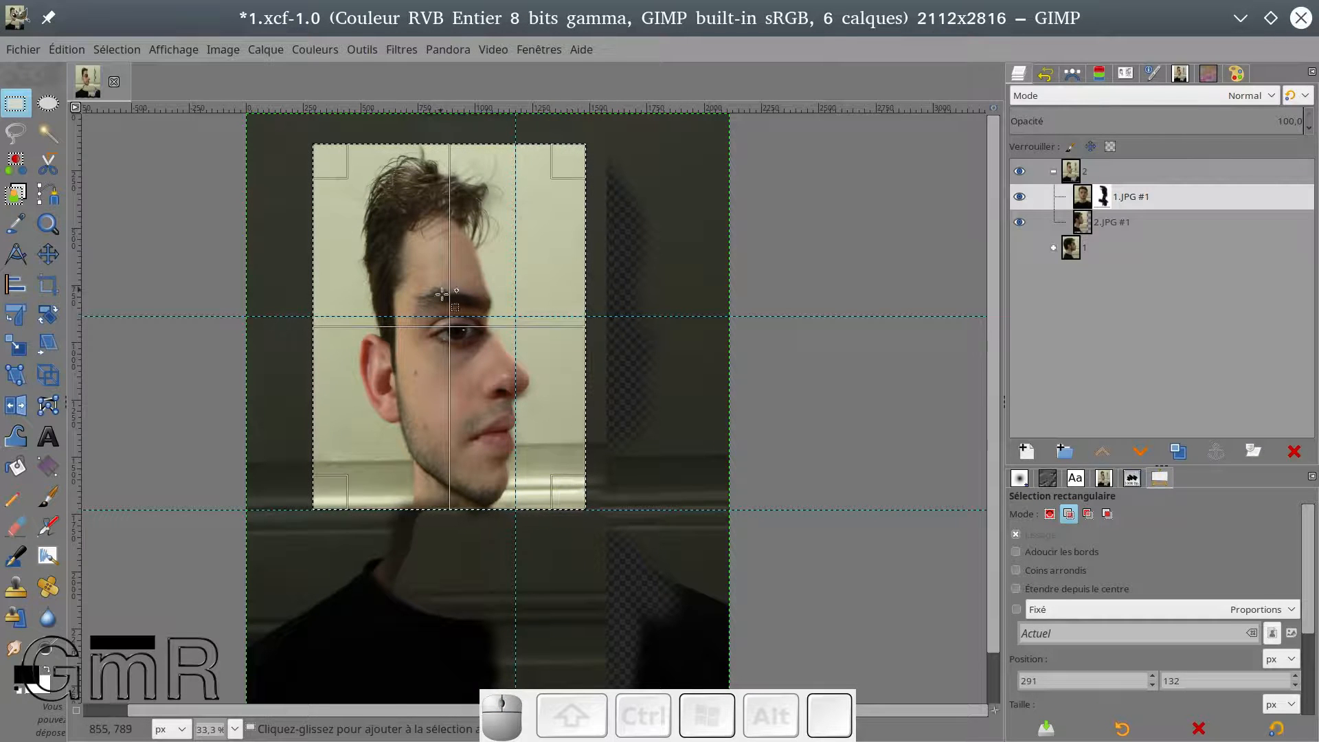
mouse_move(331, 493)
left_mouse_down()
mouse_move(339, 513)
mouse_move(344, 488)
left_mouse_up()
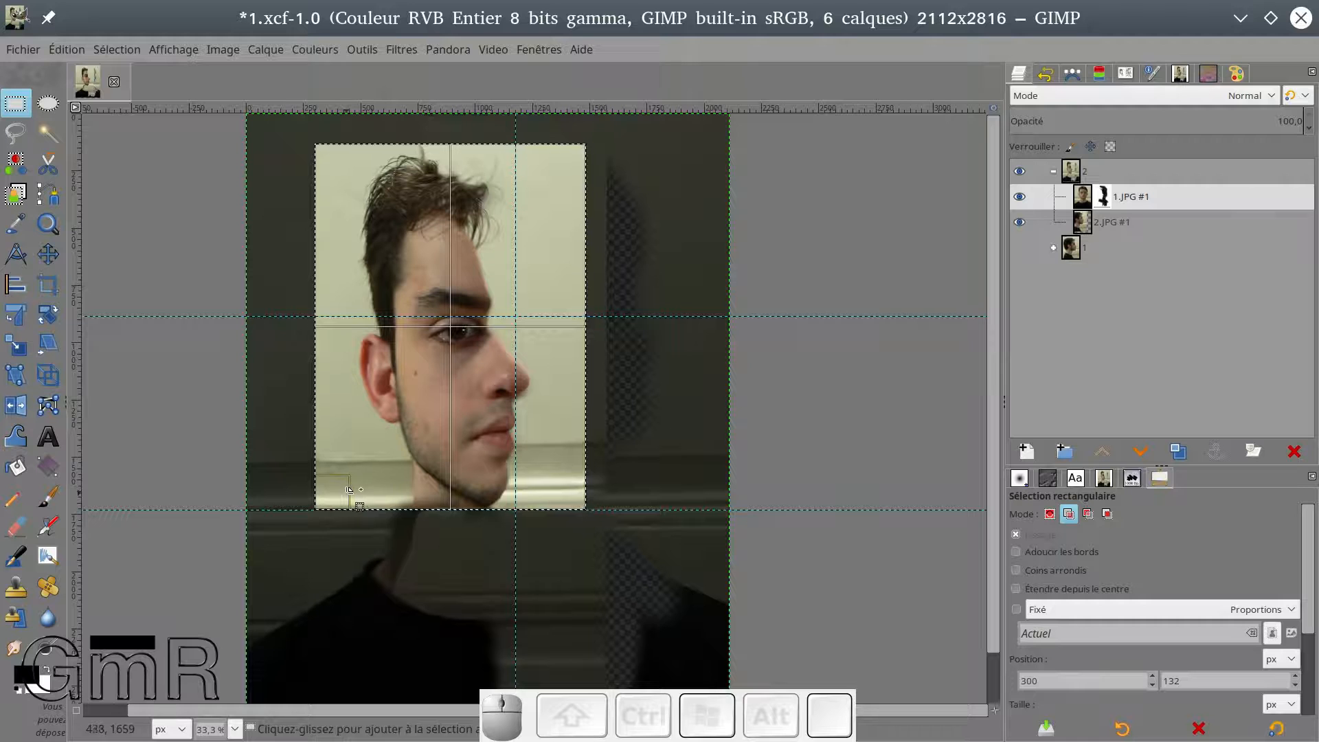
left_click(546, 382)
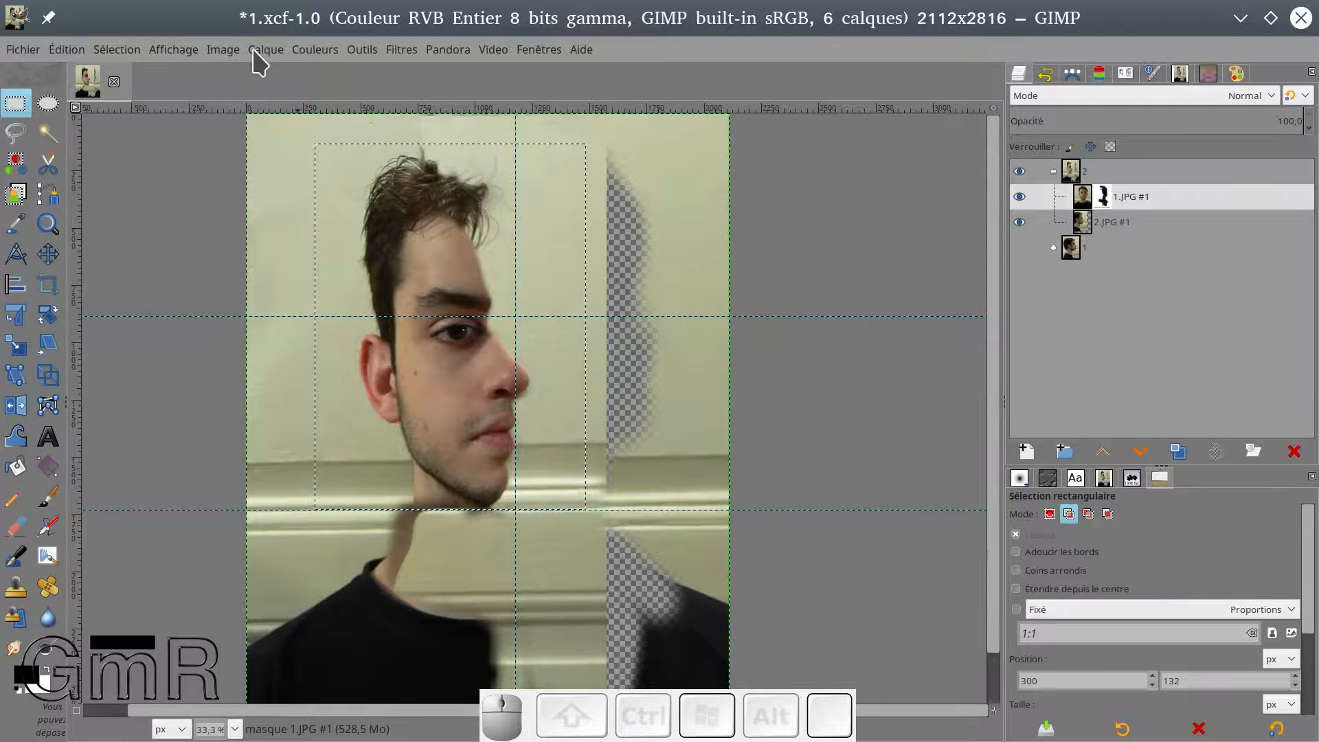
left_click(224, 50)
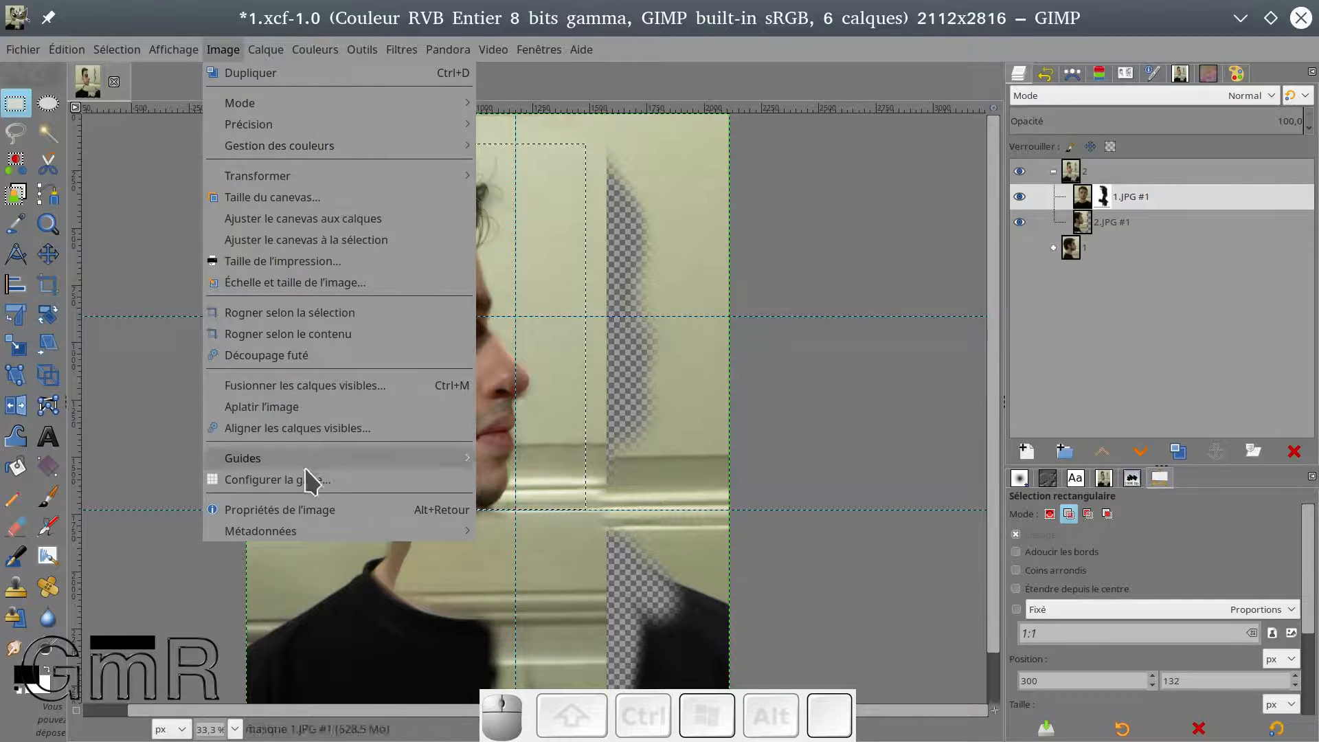
left_click(299, 317)
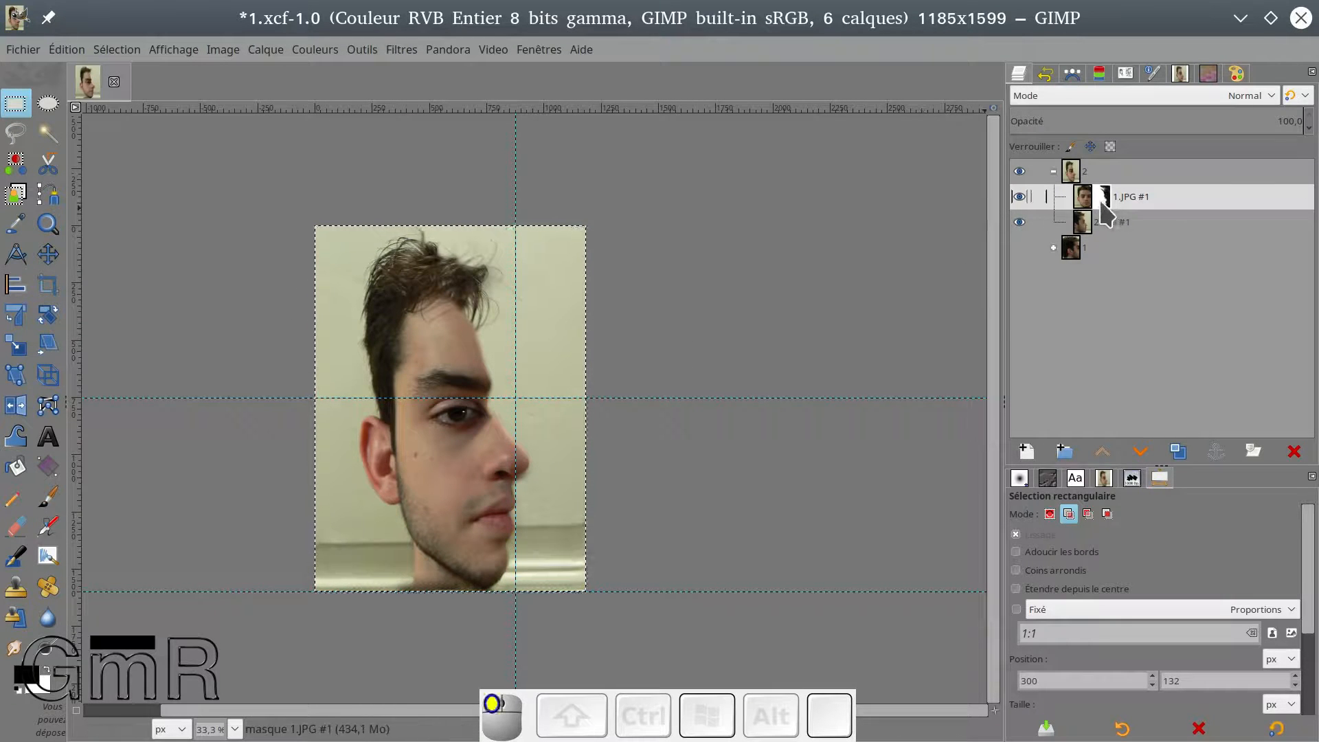
Touch up the mask with the Paintbrush at the neck's lower edge and dab white on the background below the nose.
left_click(47, 496)
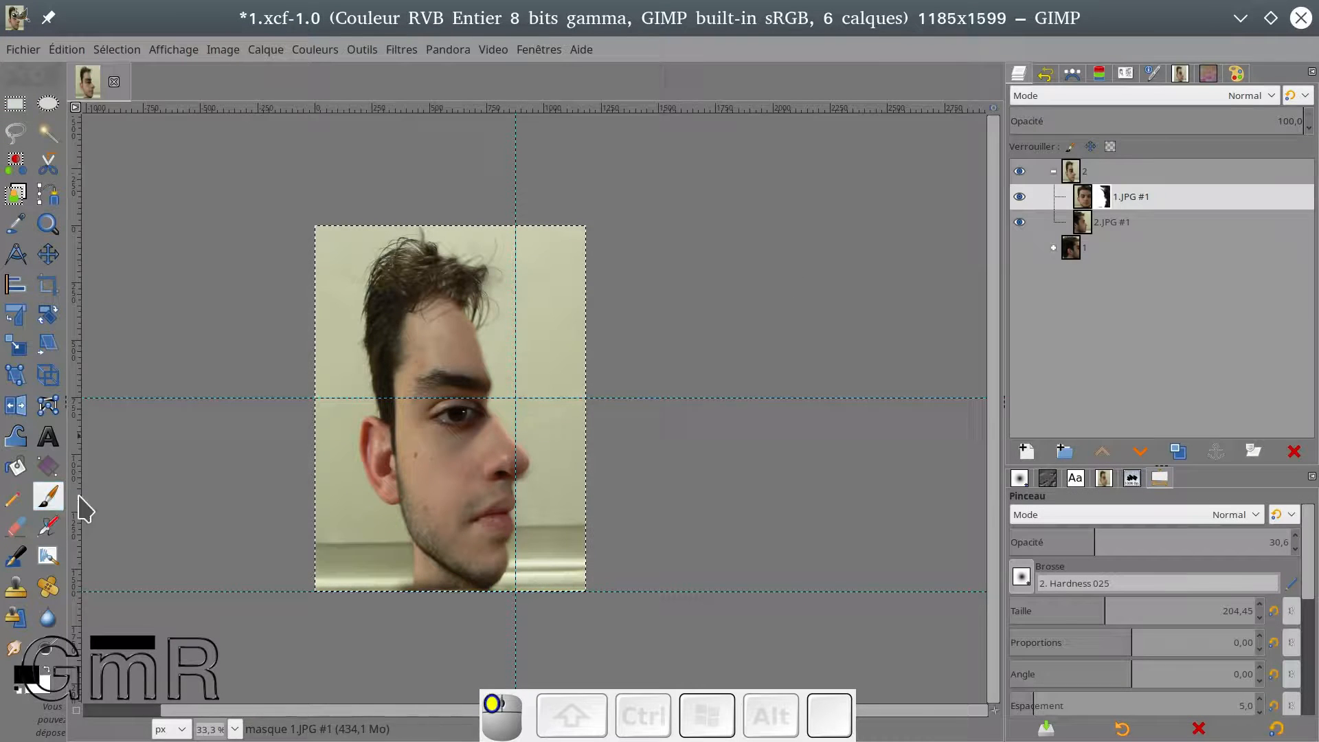
left_click_drag(393, 590, 392, 590)
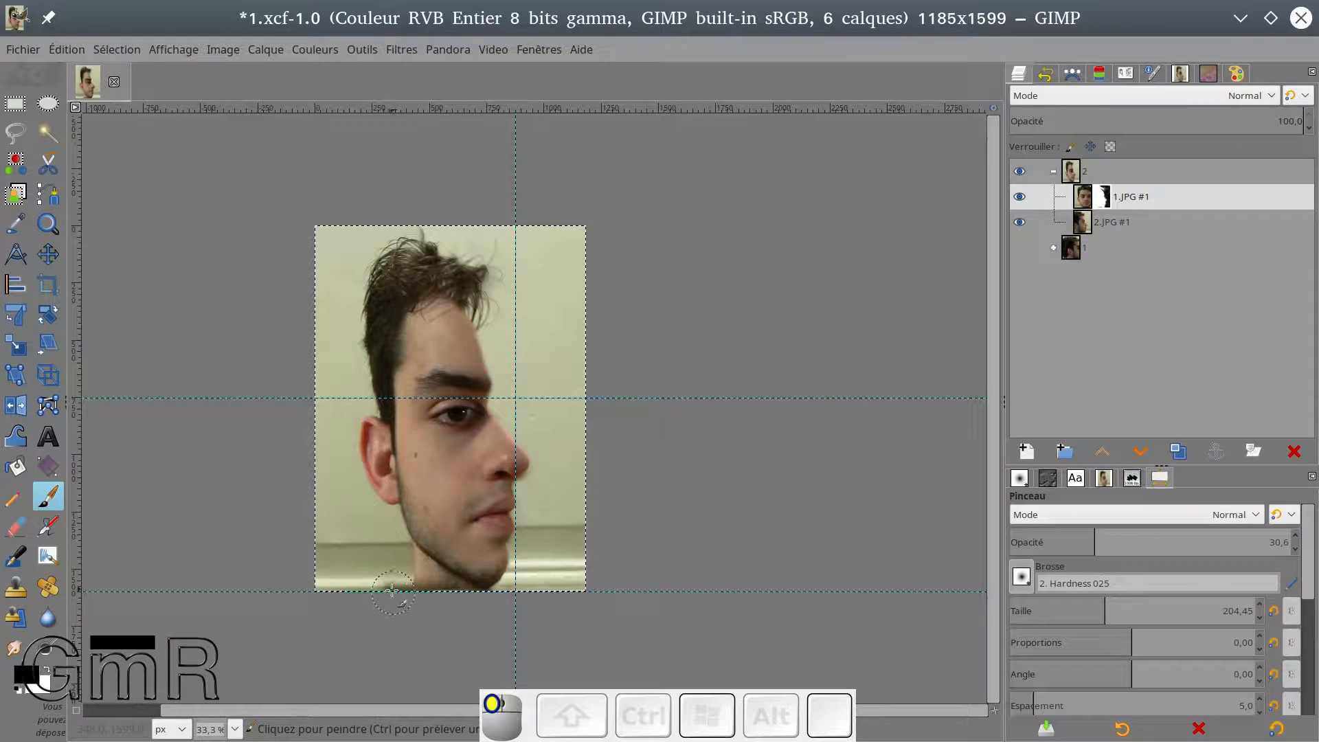
key("x")
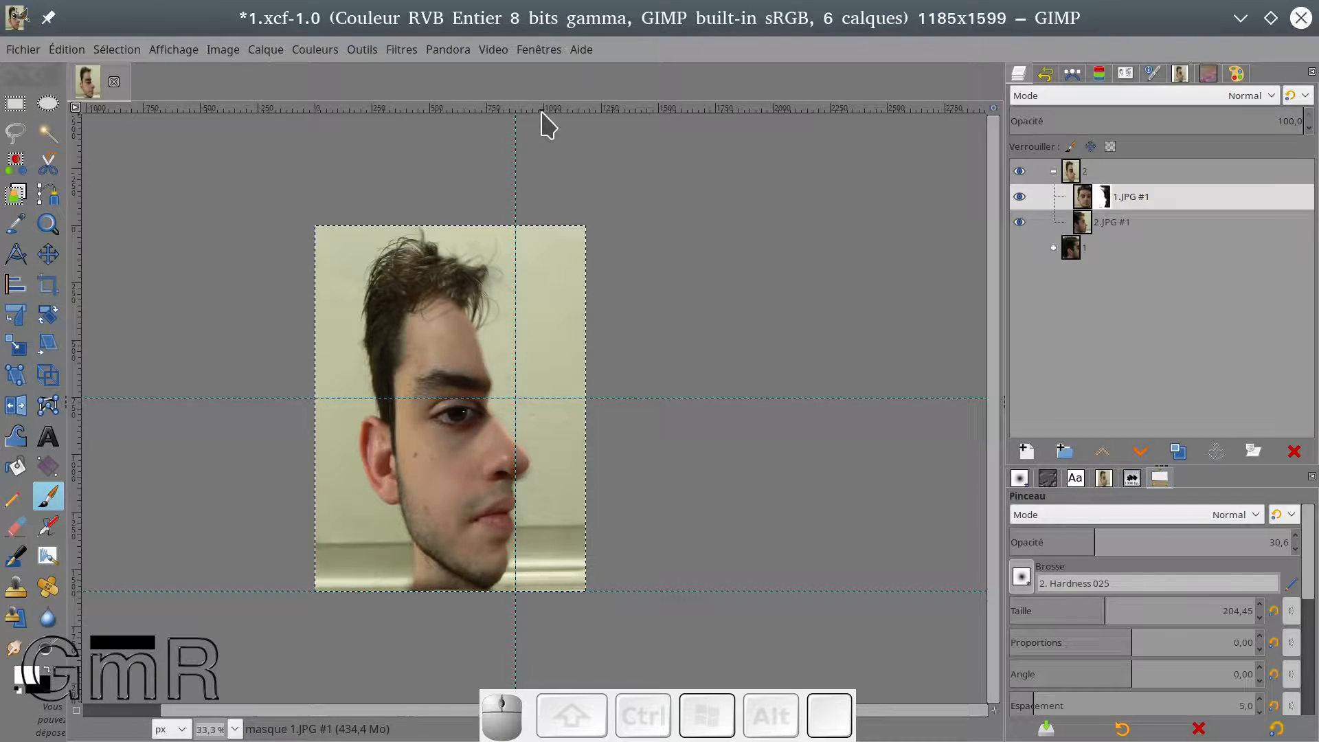
scroll(530, 427, "up", 1)
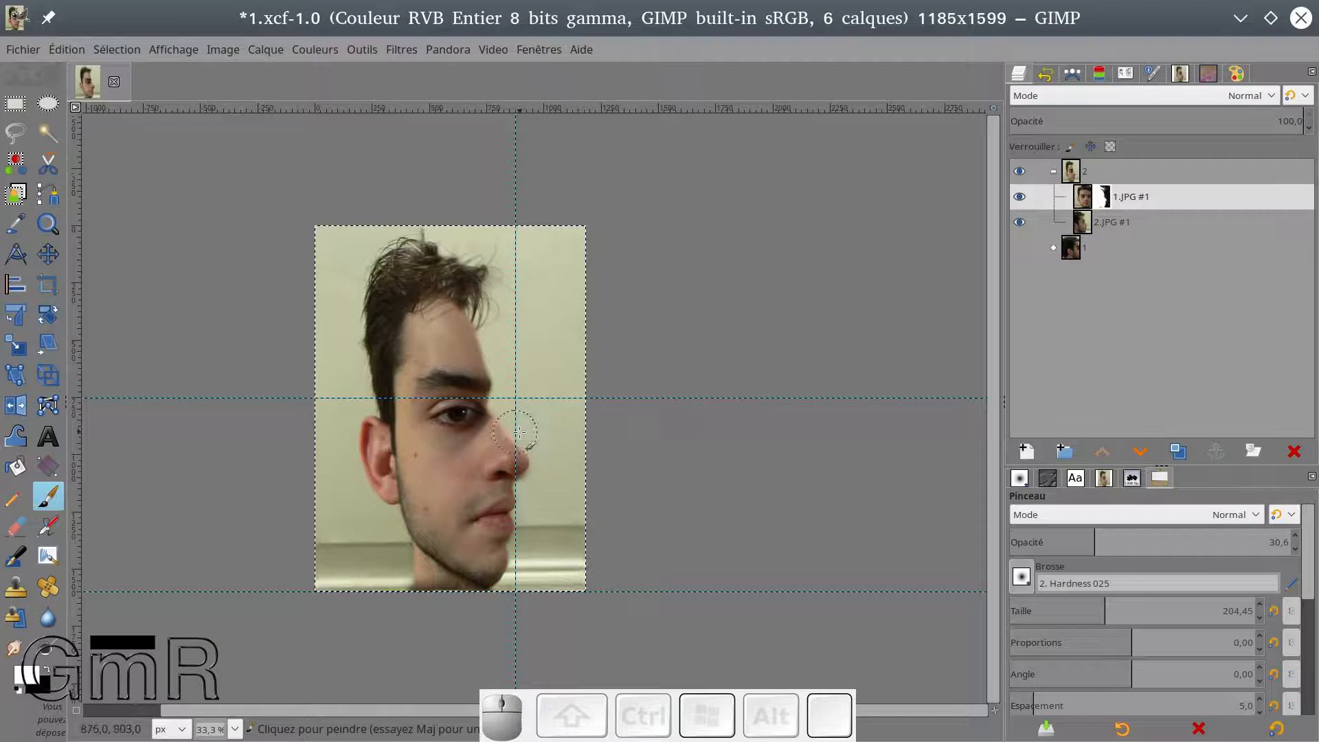
scroll(443, 493, "up", 1, "ctrl")
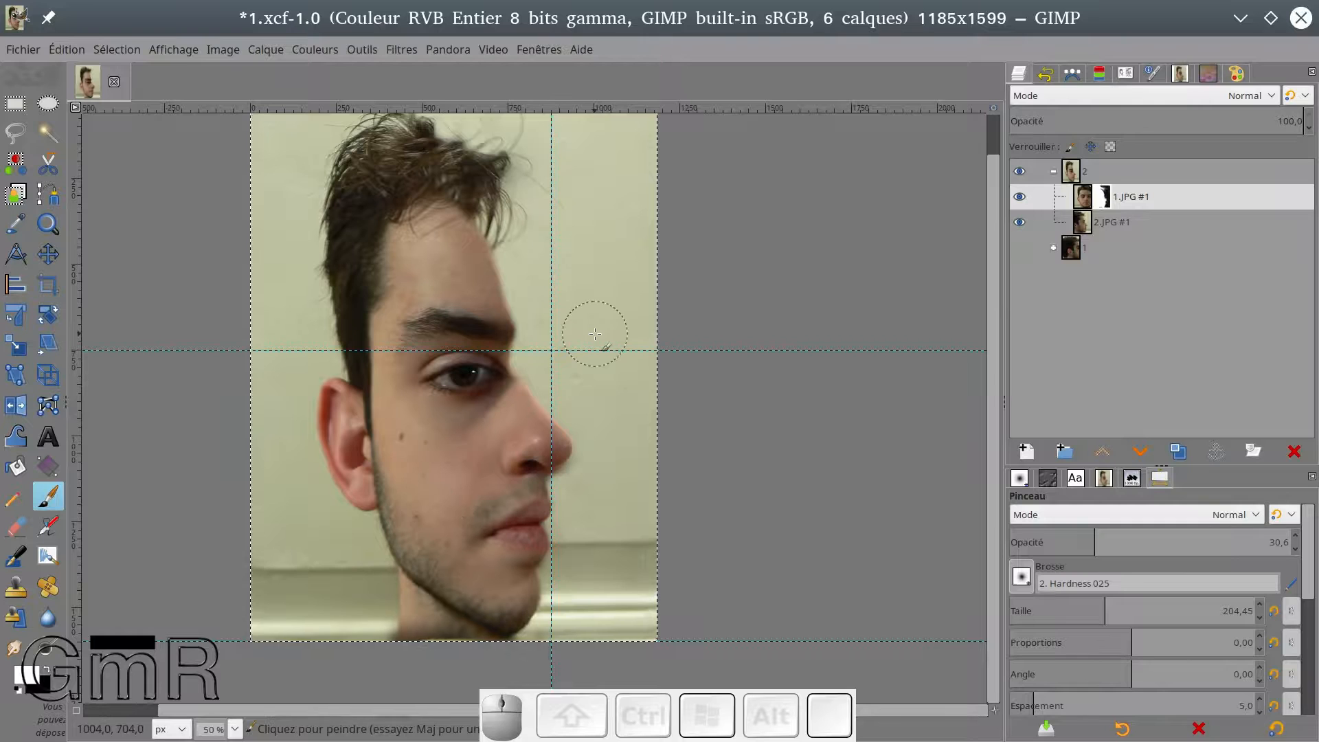
left_click_drag(592, 492, 589, 480)
key("x")
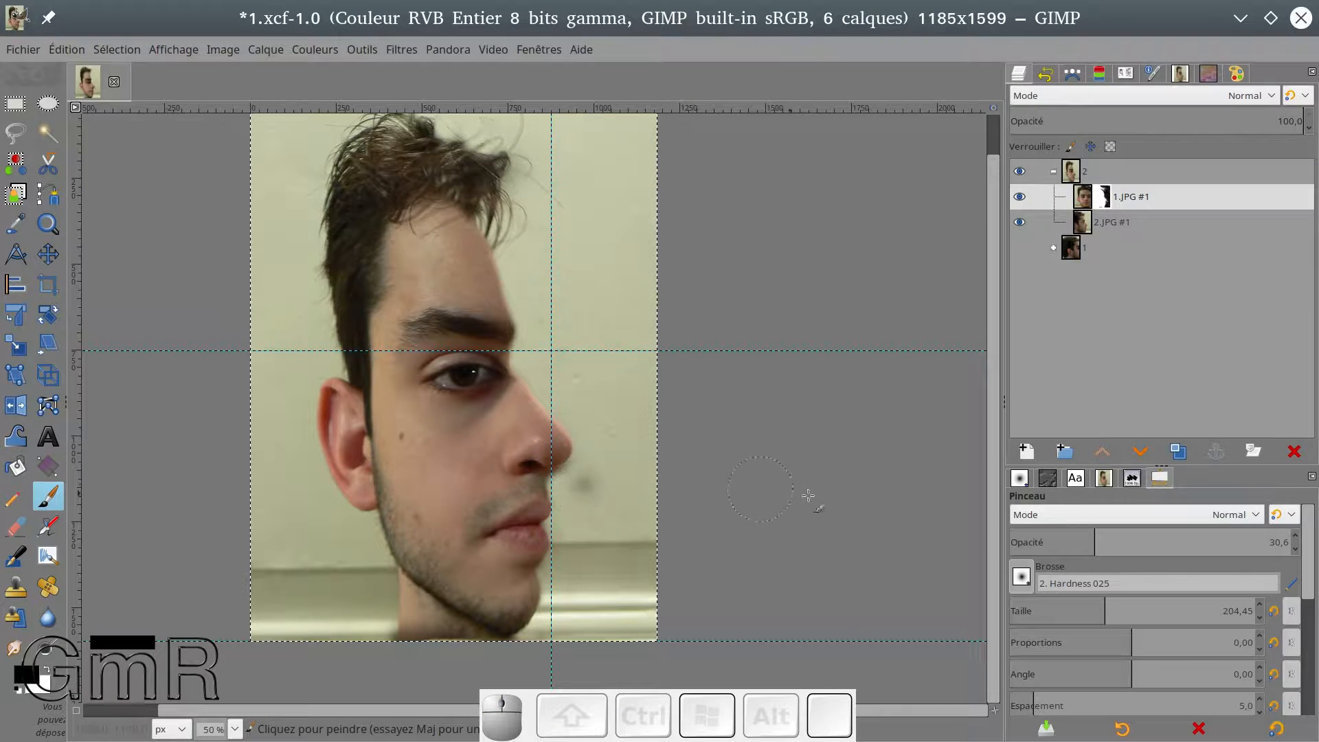
Choose the 2. Hardness 075 brush and paint the mask black under the nose tip and over the smudge in front of the lips.
left_click(1024, 583)
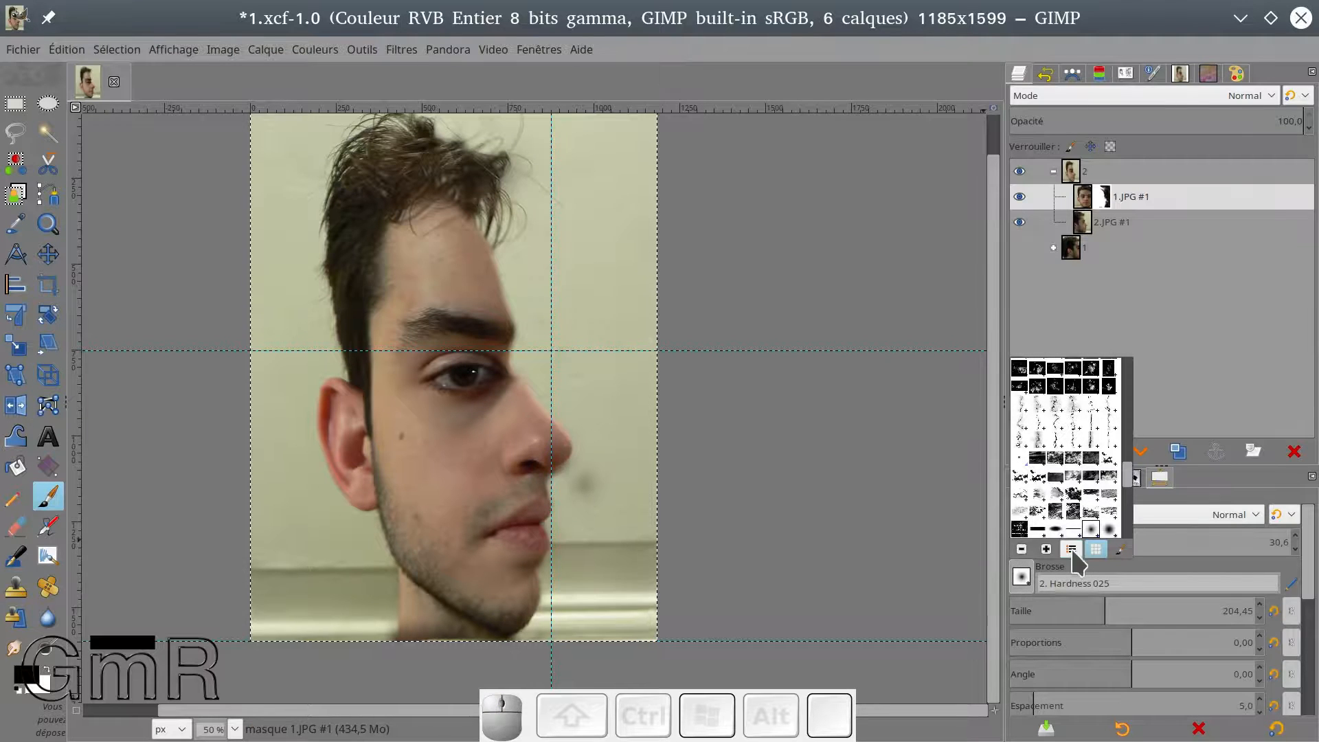
left_click_drag(1127, 478, 1099, 496)
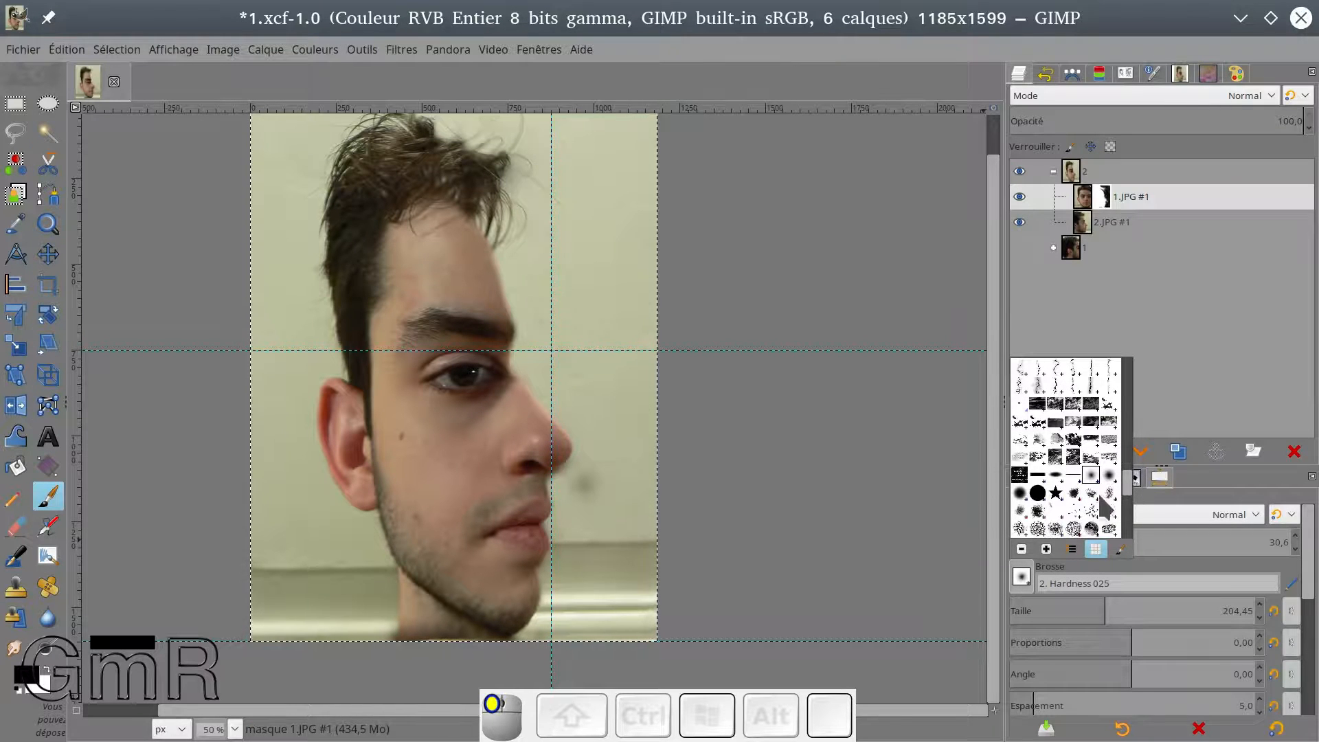
left_click(1020, 498)
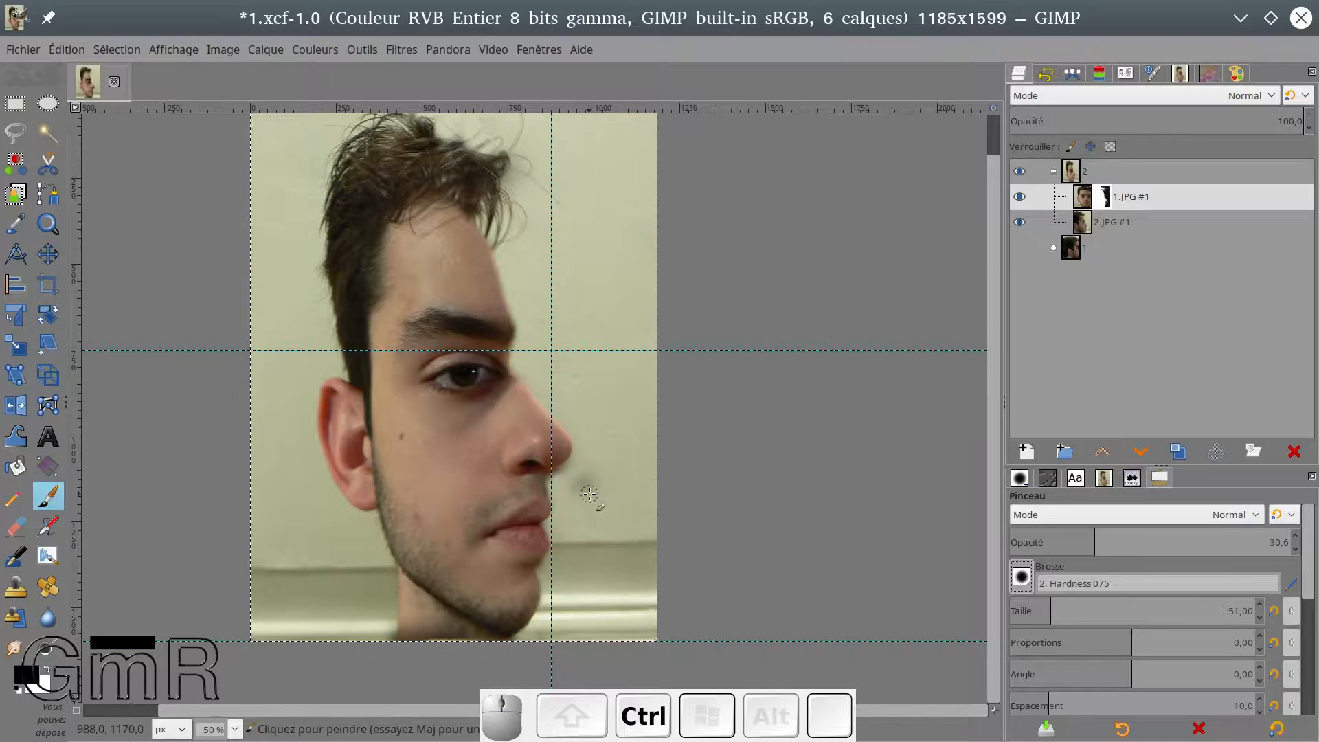
scroll(590, 494, "up", 1)
scroll(550, 525, "up", 2, "ctrl")
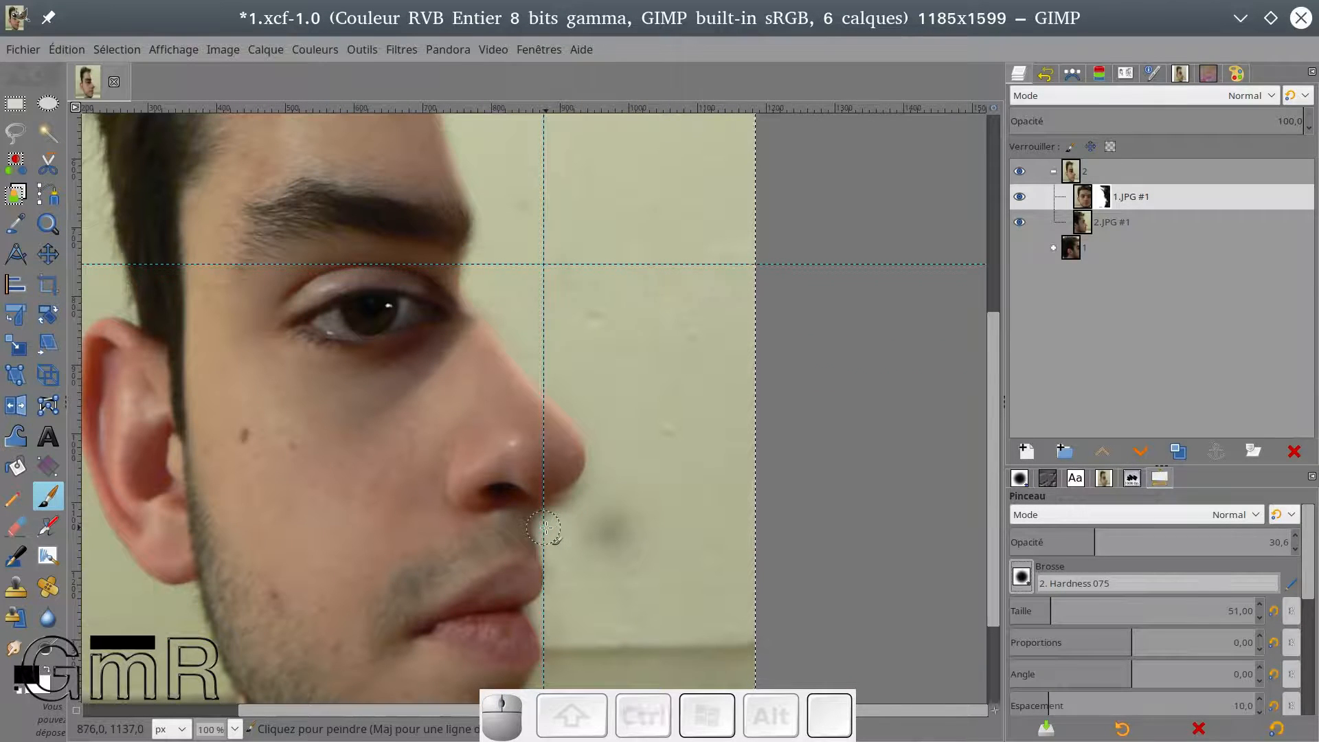
mouse_move(581, 505)
left_mouse_down()
mouse_move(552, 527)
mouse_move(593, 486)
mouse_move(604, 523)
mouse_move(594, 512)
mouse_move(578, 566)
mouse_move(606, 497)
mouse_move(608, 578)
mouse_move(630, 524)
mouse_move(633, 571)
mouse_move(618, 565)
mouse_move(624, 473)
left_mouse_up()
left_click_drag(635, 606, 635, 591)
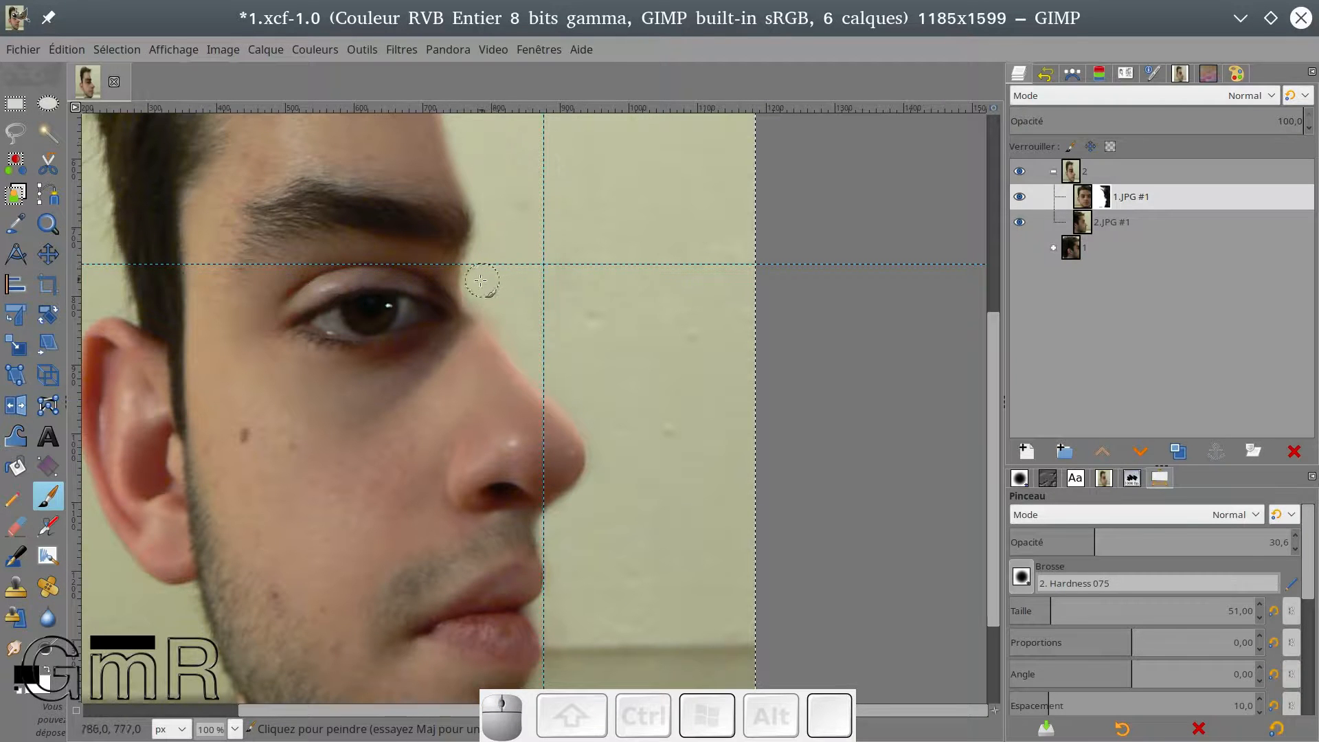
Refine the mask along the nose bridge beside the inner eye corner, alternating black and white paint.
mouse_move(479, 272)
left_mouse_down()
mouse_move(535, 348)
mouse_move(495, 291)
mouse_move(486, 302)
mouse_move(519, 333)
left_mouse_up()
left_click(499, 300)
key("x")
mouse_move(453, 302)
left_mouse_down()
mouse_move(443, 269)
mouse_move(466, 317)
mouse_move(451, 285)
mouse_move(461, 263)
mouse_move(479, 315)
left_mouse_up()
mouse_move(468, 258)
left_mouse_down()
mouse_move(491, 326)
mouse_move(495, 290)
left_mouse_up()
key("x")
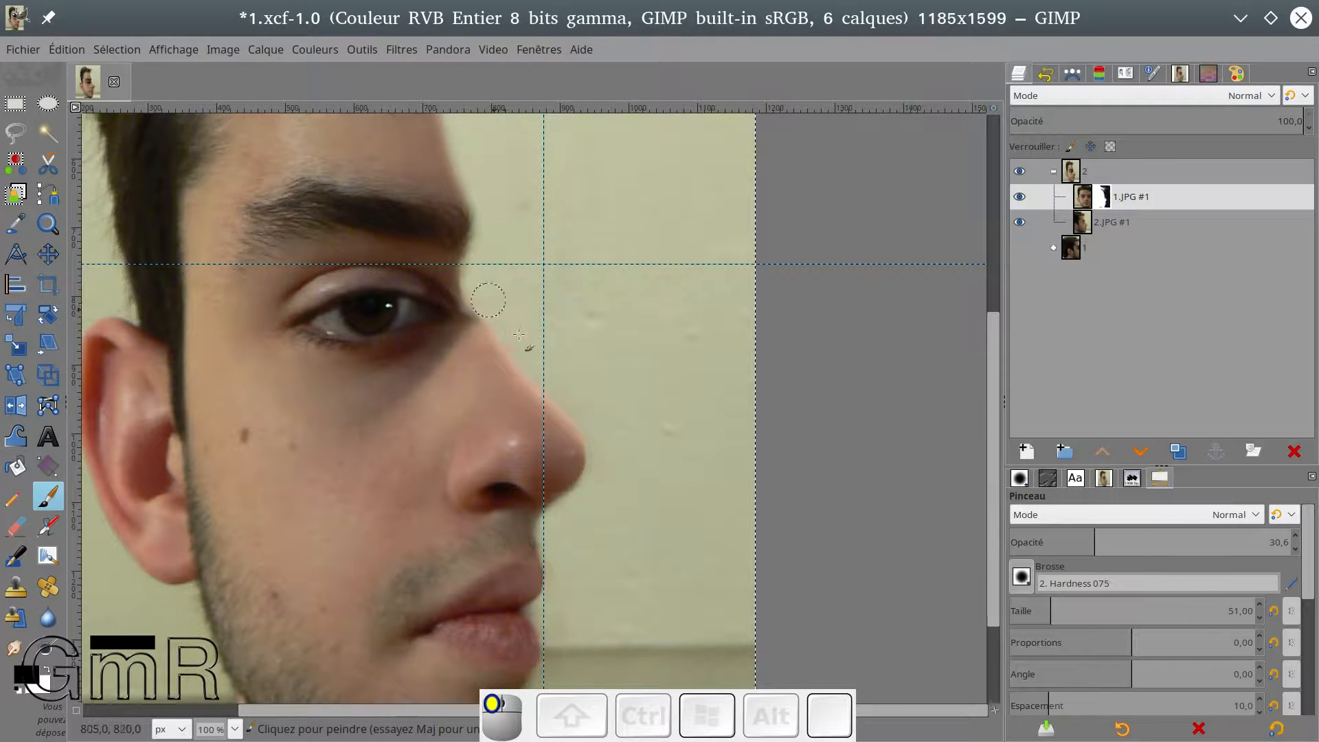
left_click_drag(488, 291, 483, 291)
scroll(540, 292, "down", 3)
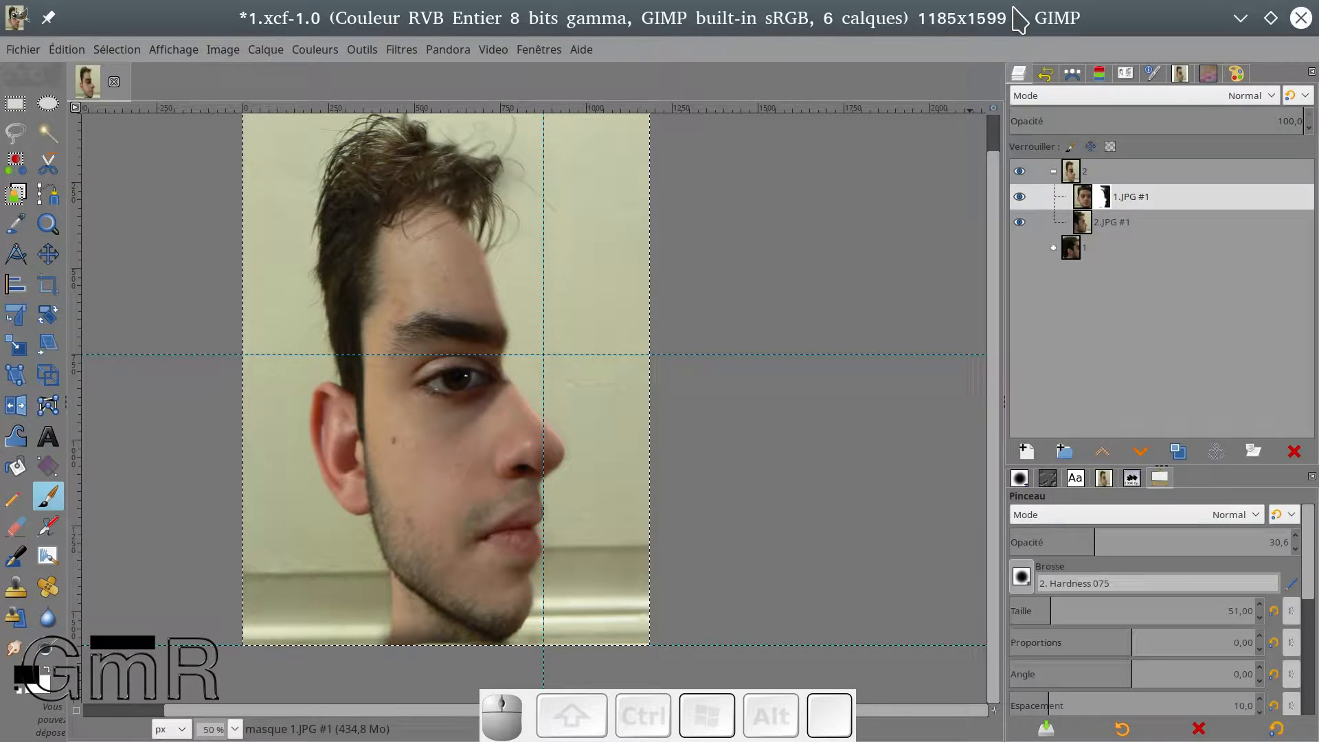
Save the project under the new name 2.xcf in the rushs folder.
left_click(25, 51)
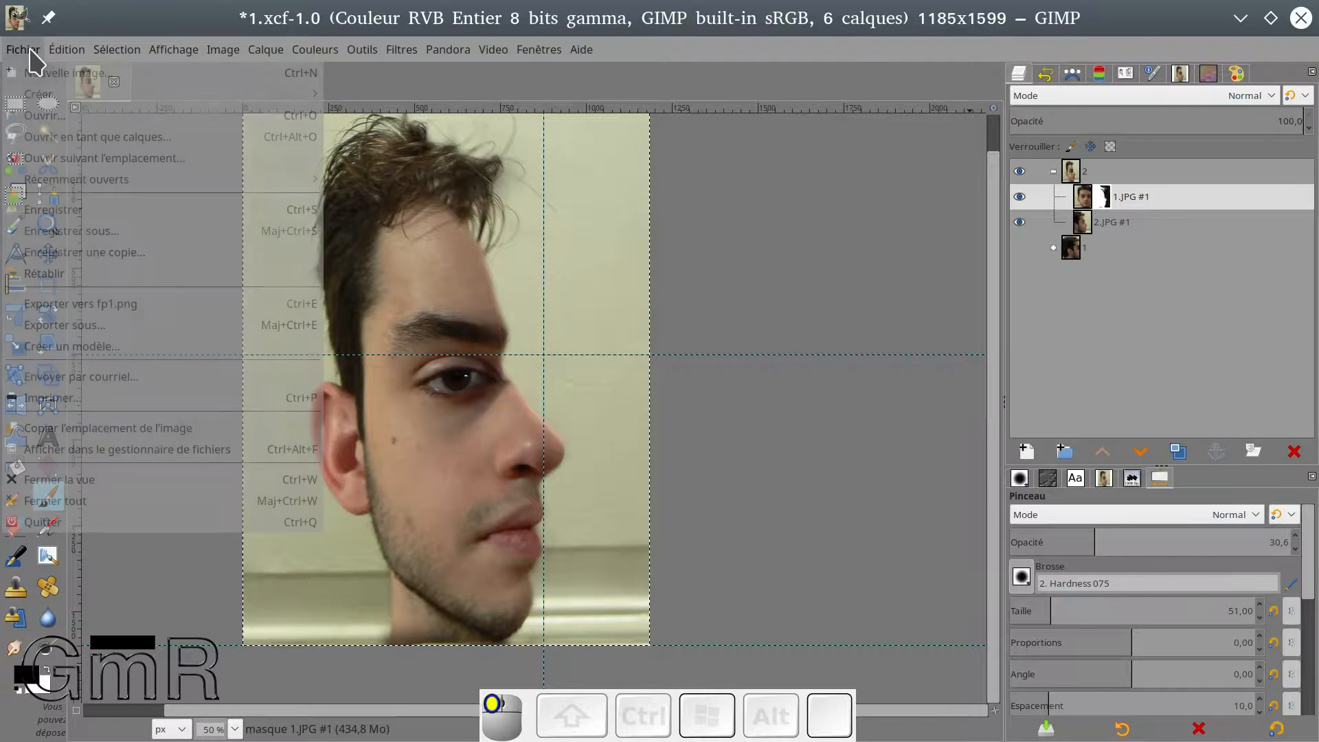
left_click(70, 232)
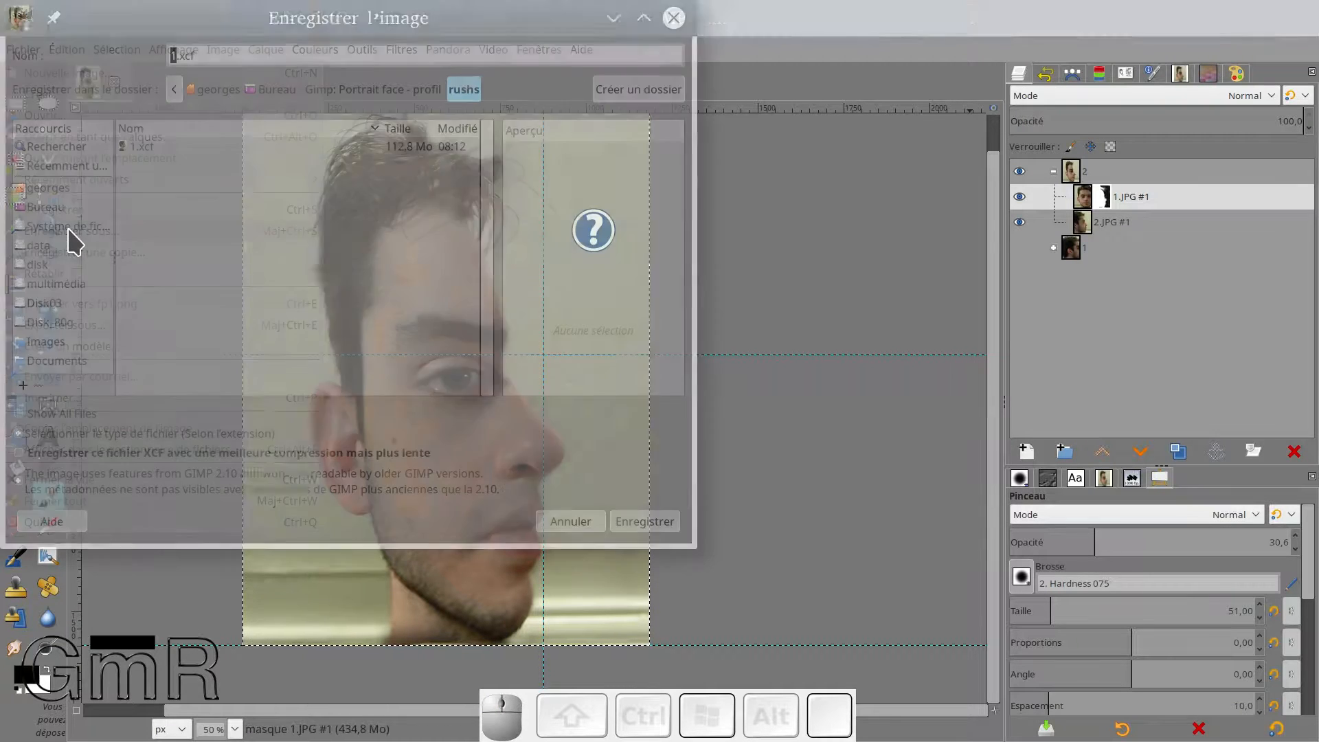
left_click(139, 152)
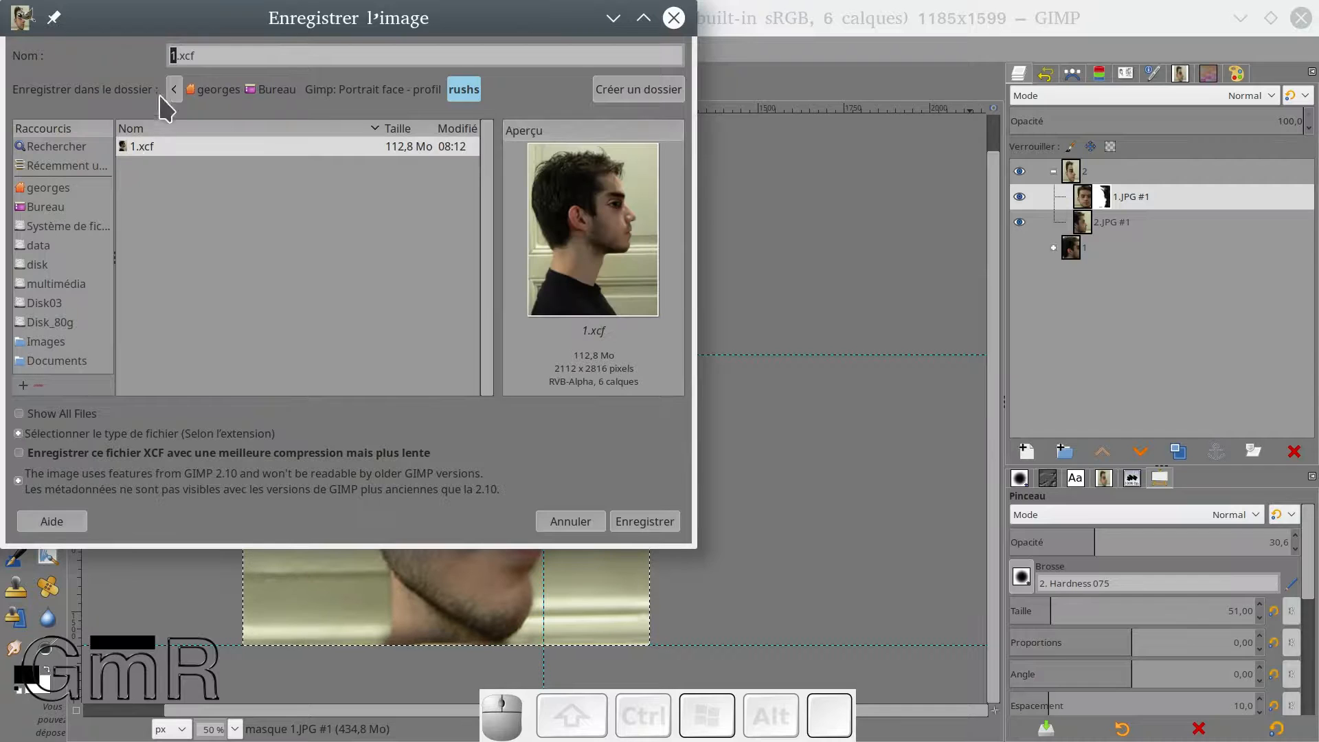
type("2")
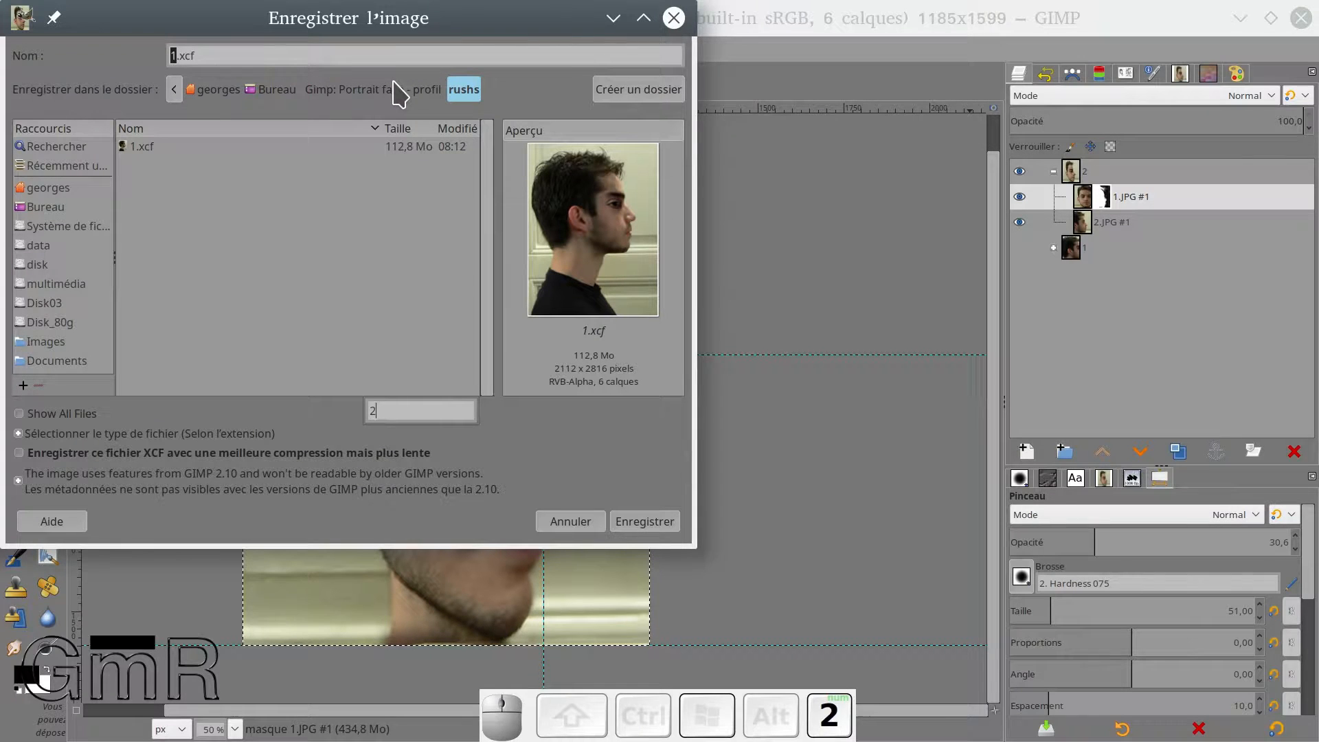
left_click(172, 54)
type("2")
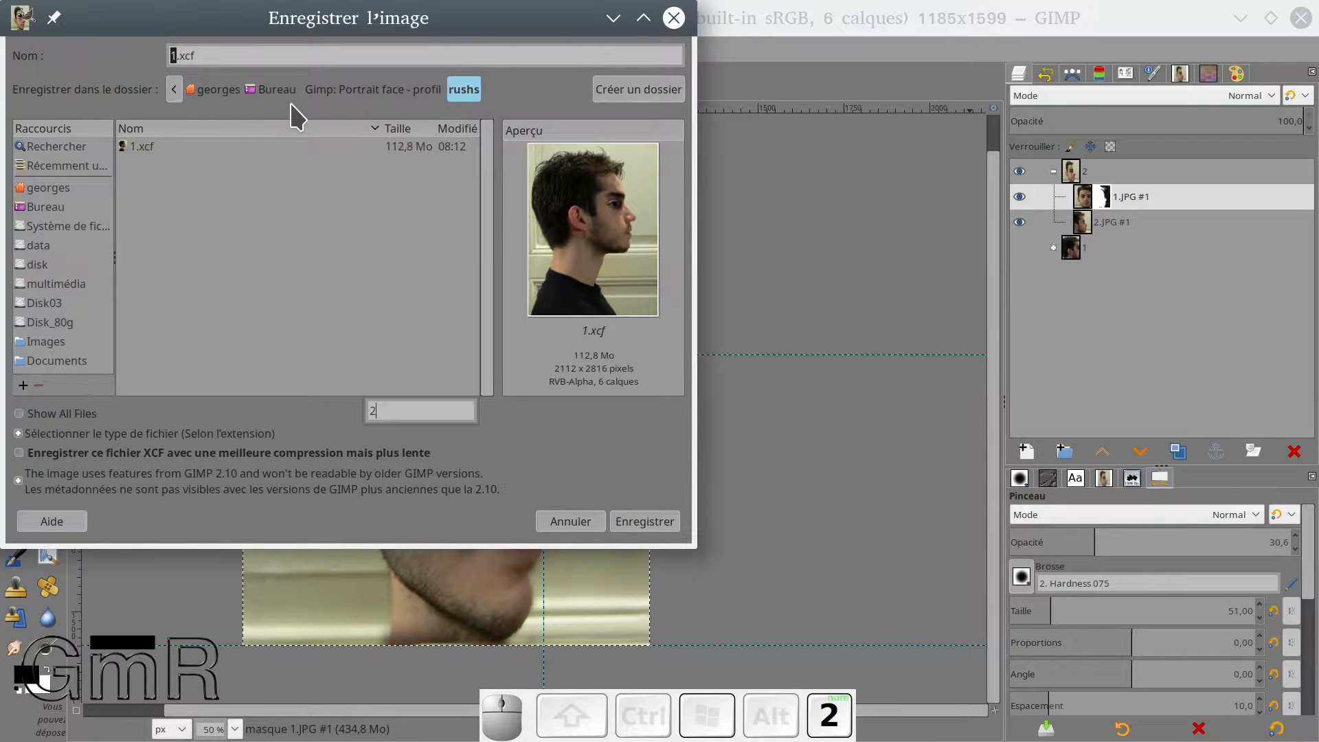
left_click(177, 55)
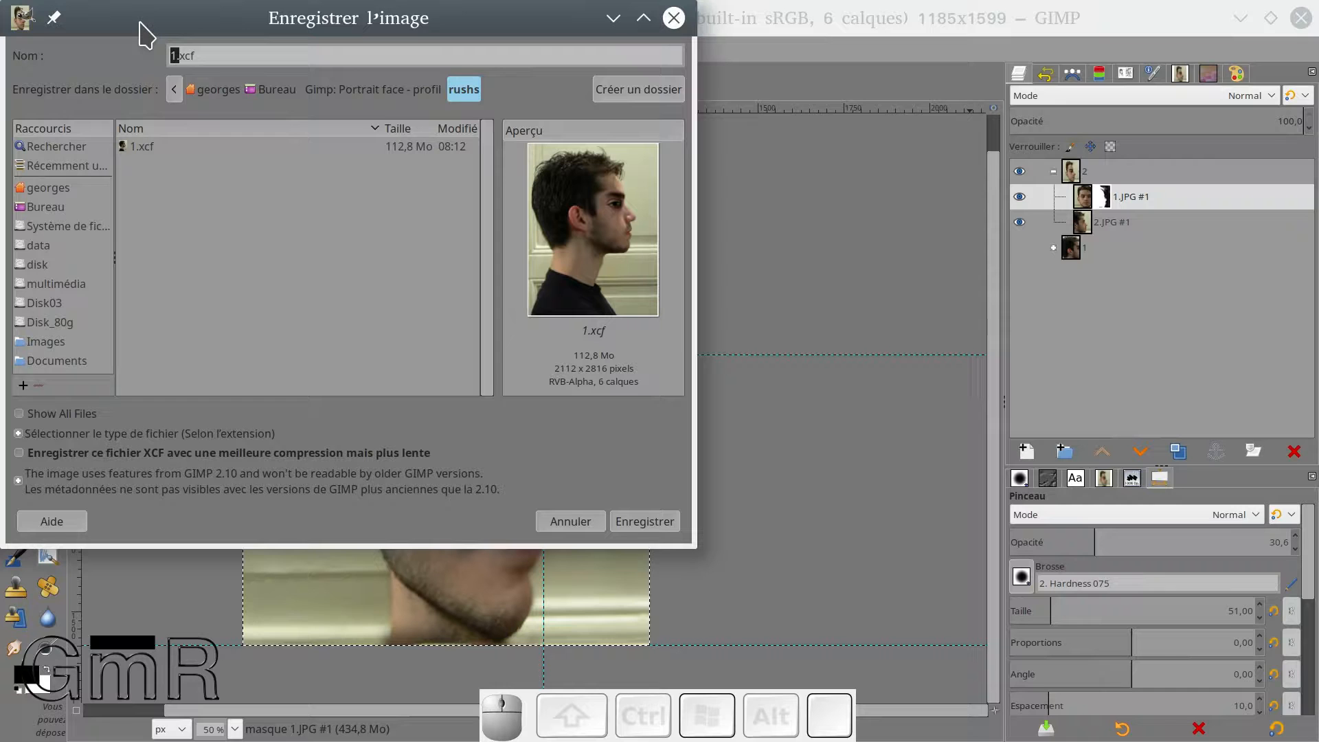
type("2")
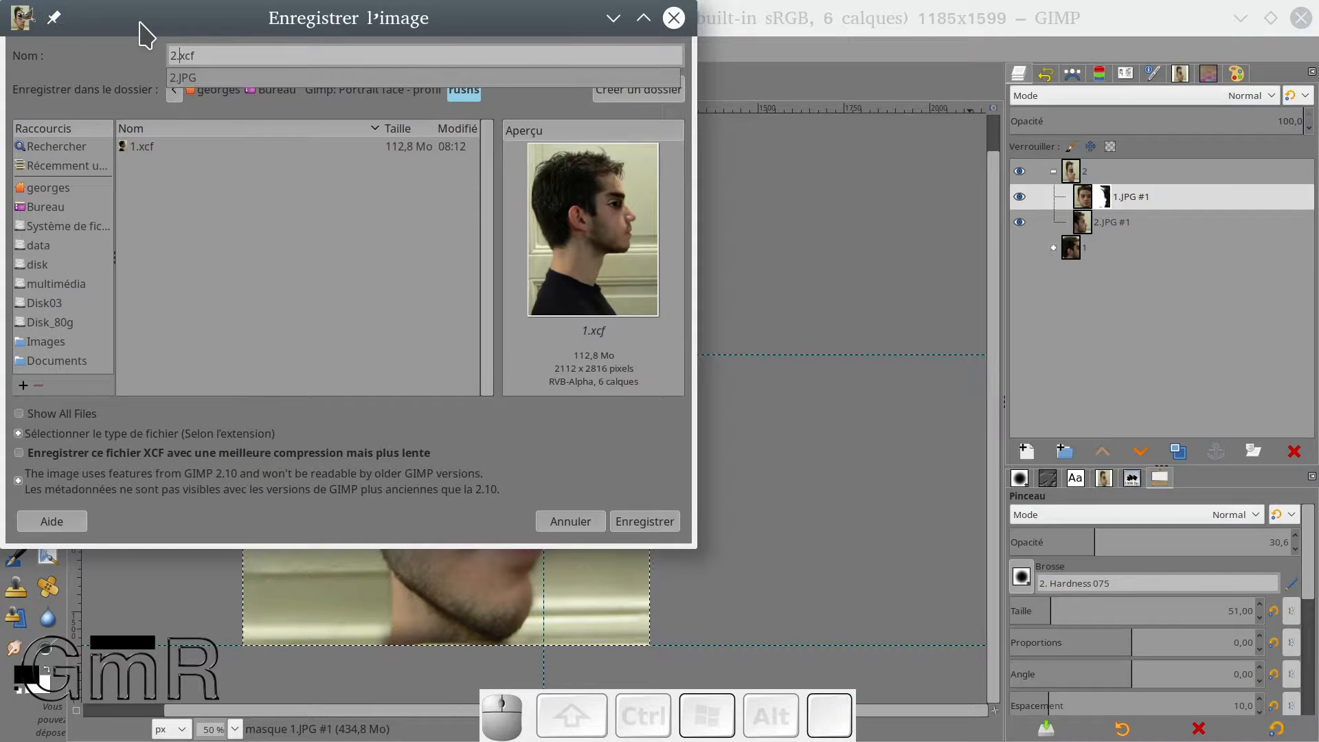
key("Return")
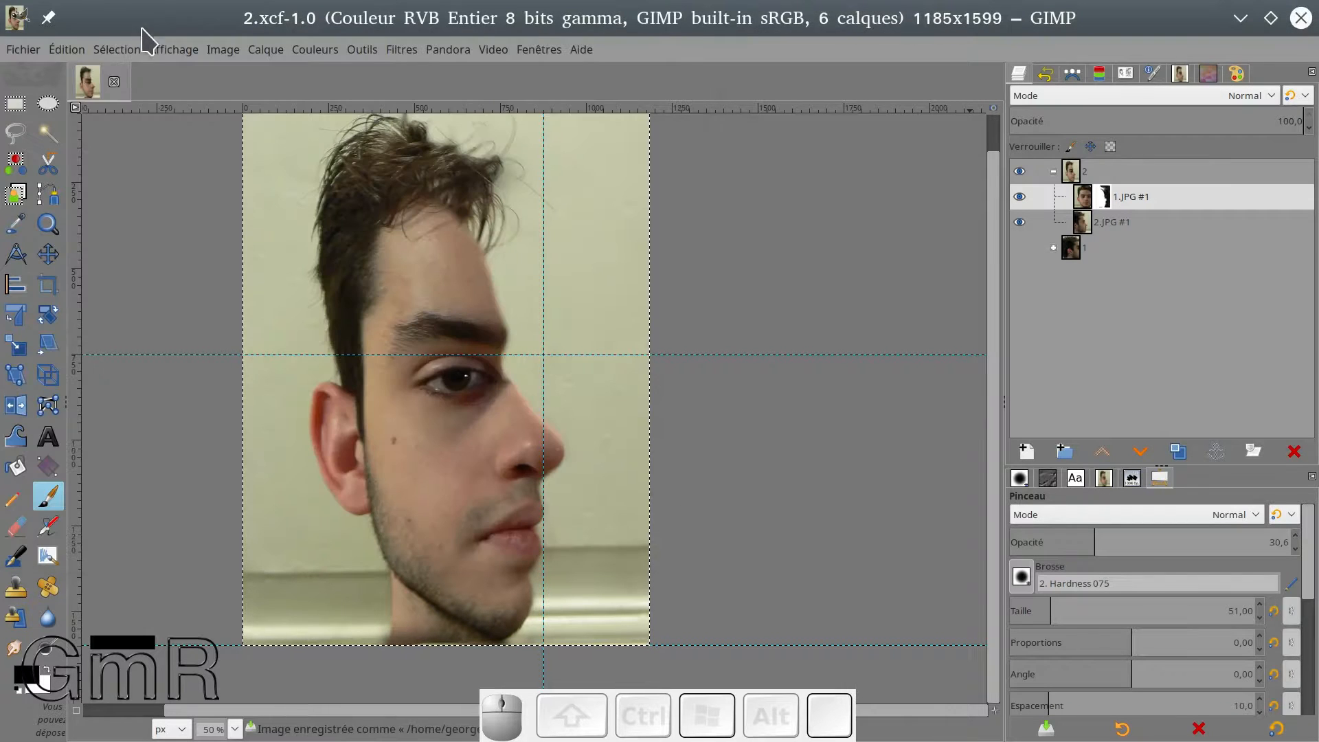
Export the image as fp2.png to the Gimp: Portrait face - profil folder, keeping the PNG options with compression level 9.
left_click(23, 50)
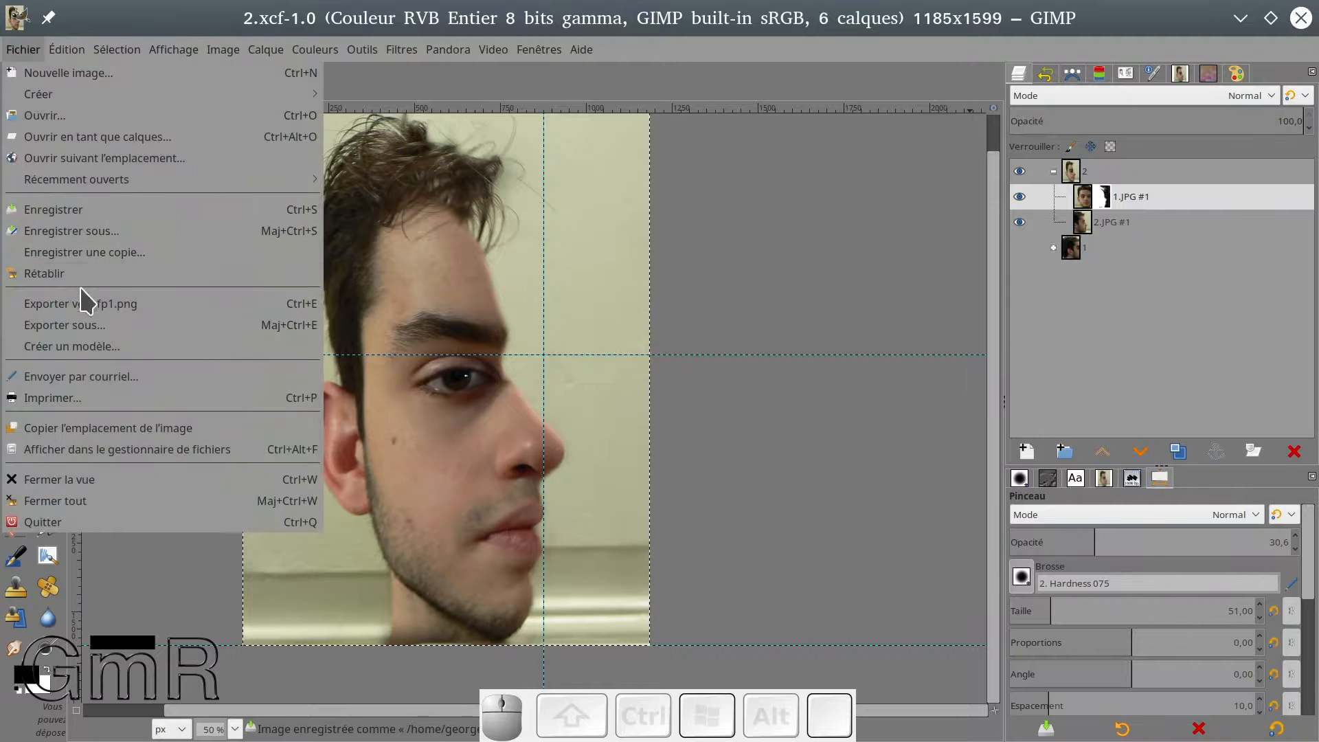
left_click(79, 327)
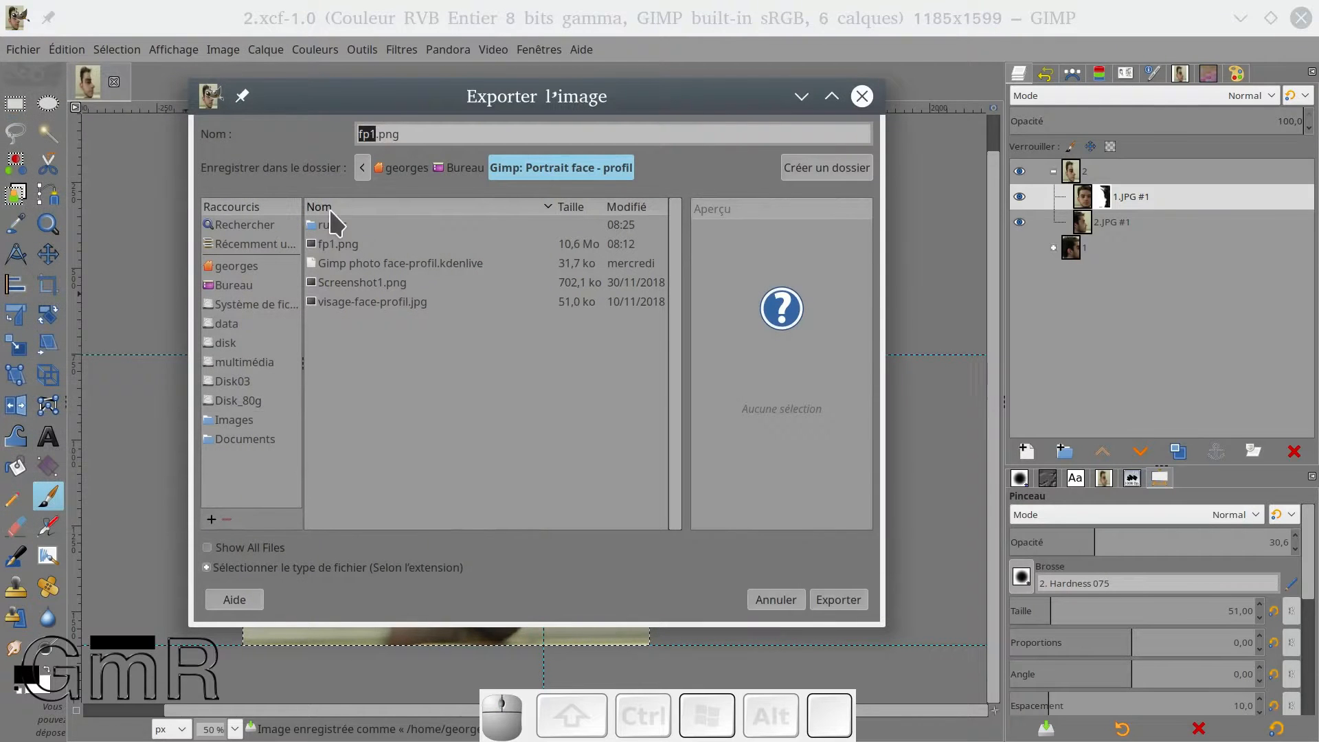
left_click(377, 128)
key("BackSpace")
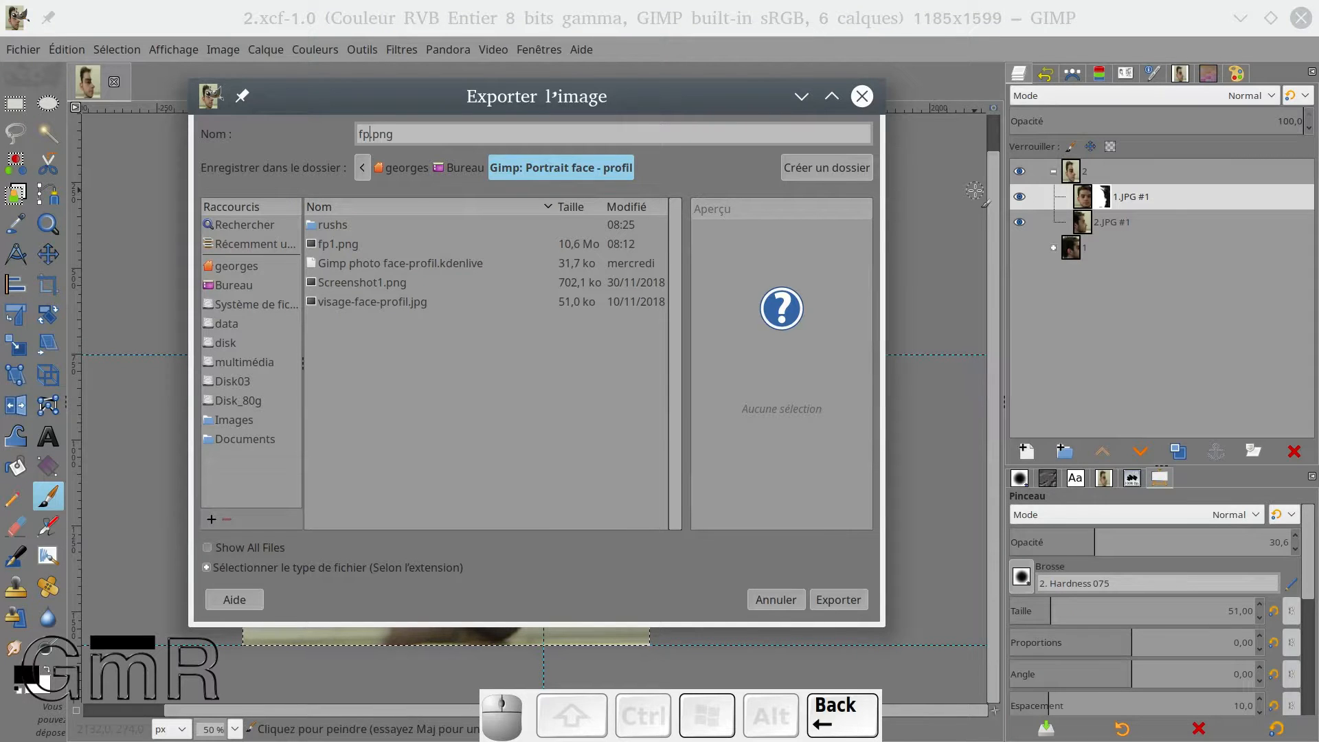
type("2")
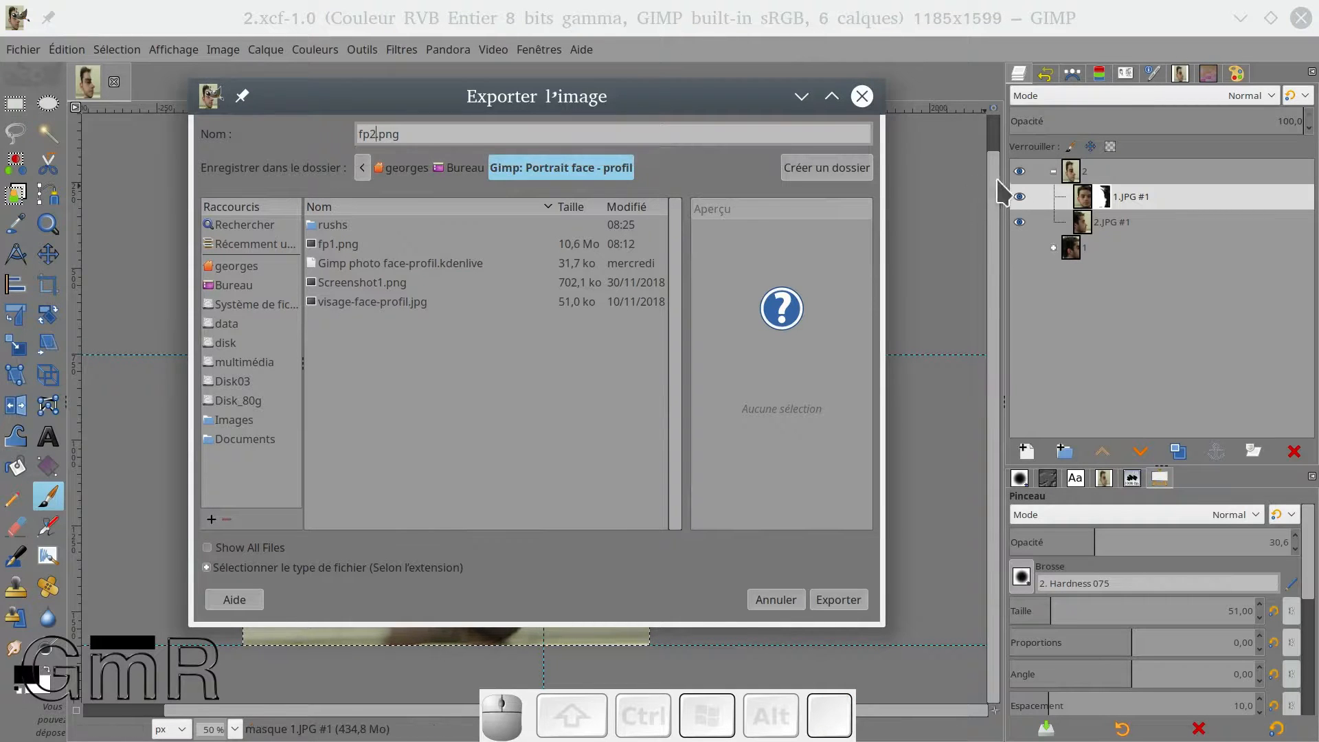
left_click(837, 604)
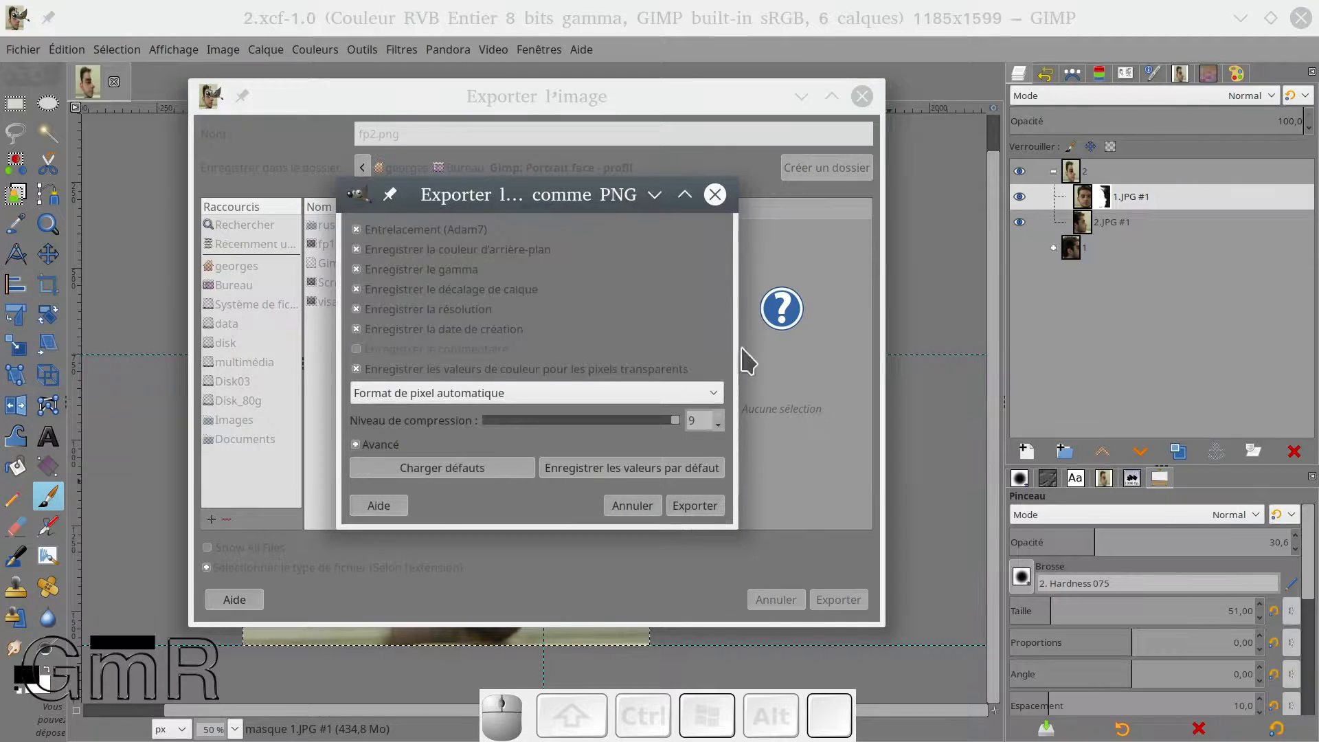
left_click(700, 510)
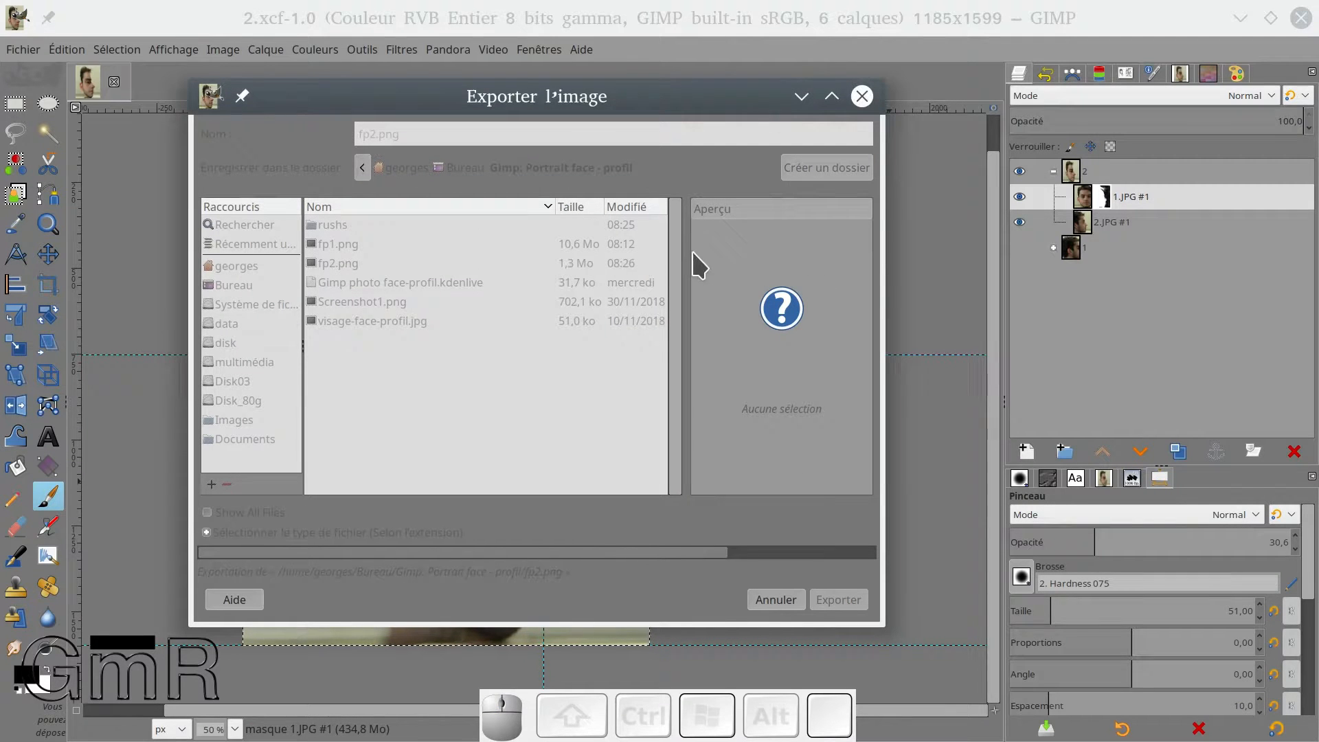